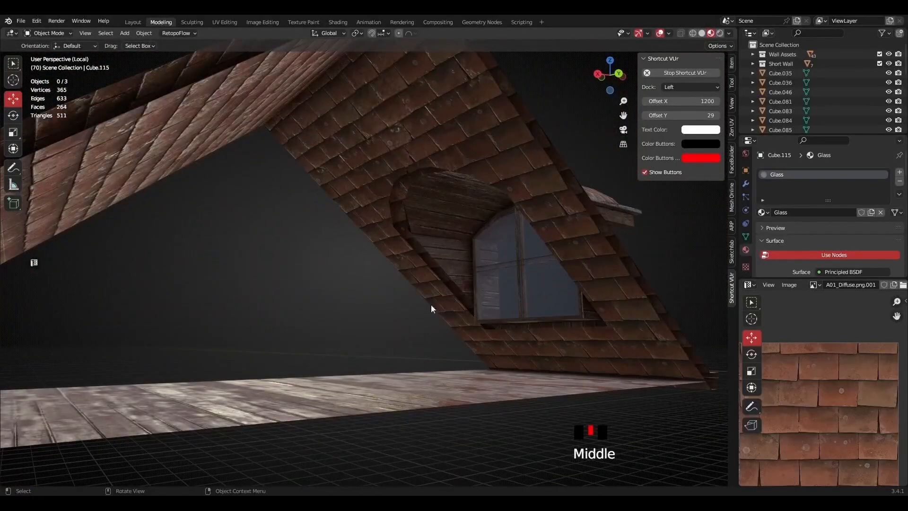
- Enter mesh editing on the wooden floor of the textured roof module and select one floor face near its edge
{"action": "middle_click_drag", "start_coordinate": [578, 316], "coordinate": [359, 272]}
{"action": "middle_click_drag", "start_coordinate": [364, 360], "coordinate": [360, 335]}
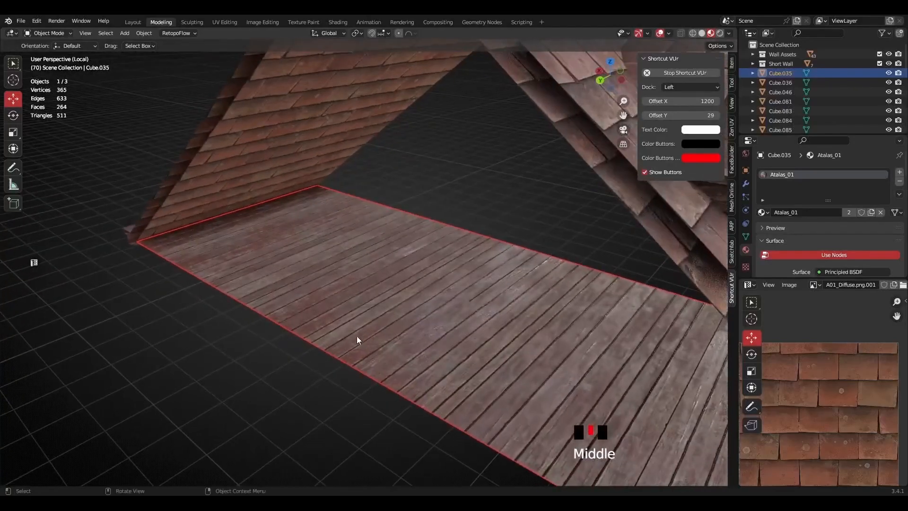
{"action": "scroll", "coordinate": [359, 337], "scroll_direction": "up", "scroll_amount": 2}
{"action": "key", "text": "Tab"}
{"action": "scroll", "coordinate": [347, 330], "scroll_direction": "down", "scroll_amount": 2}
{"action": "left_click", "coordinate": [383, 336]}
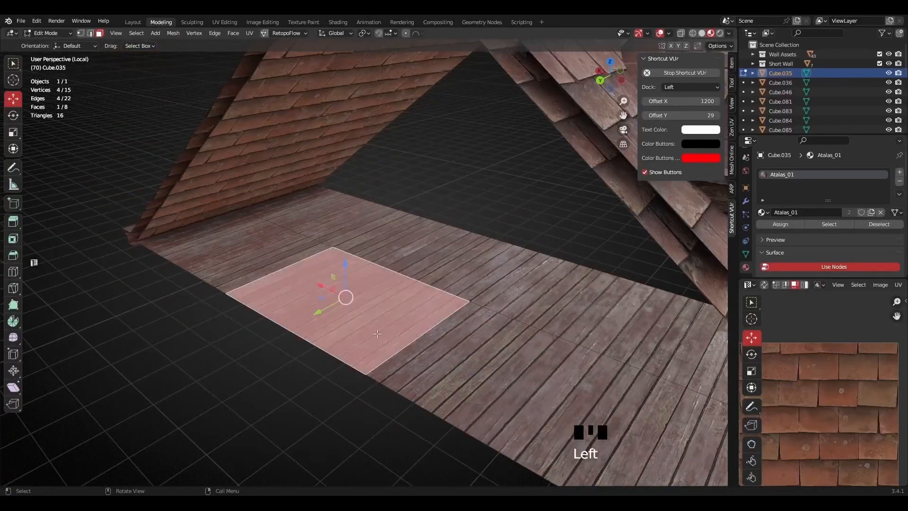
- Examine the plank texture on individual floor faces, then return to object mode to view the whole roof module
{"action": "middle_click_drag", "start_coordinate": [413, 304], "coordinate": [464, 290]}
{"action": "scroll", "coordinate": [338, 284], "scroll_direction": "up", "scroll_amount": 2}
{"action": "scroll", "coordinate": [329, 308], "scroll_direction": "up", "scroll_amount": 2}
{"action": "left_click", "coordinate": [378, 248]}
{"action": "left_click", "coordinate": [377, 247]}
{"action": "left_click", "coordinate": [382, 246]}
{"action": "middle_click_drag", "start_coordinate": [382, 246], "coordinate": [297, 282]}
{"action": "scroll", "coordinate": [289, 312], "scroll_direction": "up", "scroll_amount": 3}
{"action": "middle_click_drag", "start_coordinate": [369, 266], "coordinate": [386, 282]}
{"action": "scroll", "coordinate": [305, 309], "scroll_direction": "down", "scroll_amount": 3}
{"action": "scroll", "coordinate": [312, 282], "scroll_direction": "up", "scroll_amount": 2}
{"action": "middle_click_drag", "start_coordinate": [312, 282], "coordinate": [458, 226]}
{"action": "middle_click_drag", "start_coordinate": [361, 233], "coordinate": [326, 298]}
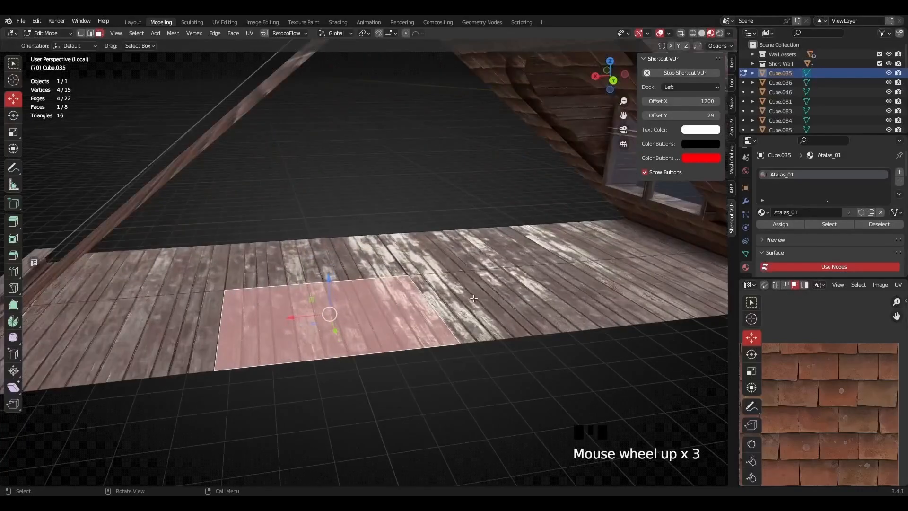
{"action": "left_click", "coordinate": [353, 256]}
{"action": "left_click", "coordinate": [293, 308]}
{"action": "left_click", "coordinate": [189, 327]}
{"action": "middle_click_drag", "start_coordinate": [222, 333], "coordinate": [261, 312]}
{"action": "scroll", "coordinate": [348, 276], "scroll_direction": "down", "scroll_amount": 2}
{"action": "mouse_move", "coordinate": [311, 262]}
{"action": "middle_mouse_down"}
{"action": "mouse_move", "coordinate": [274, 283]}
{"action": "mouse_move", "coordinate": [319, 280]}
{"action": "mouse_move", "coordinate": [260, 290]}
{"action": "mouse_move", "coordinate": [292, 258]}
{"action": "mouse_move", "coordinate": [356, 247]}
{"action": "mouse_move", "coordinate": [377, 300]}
{"action": "mouse_move", "coordinate": [345, 289]}
{"action": "mouse_move", "coordinate": [334, 298]}
{"action": "mouse_move", "coordinate": [362, 345]}
{"action": "mouse_move", "coordinate": [303, 267]}
{"action": "middle_mouse_up"}
{"action": "scroll", "coordinate": [318, 280], "scroll_direction": "up", "scroll_amount": 2}
{"action": "scroll", "coordinate": [318, 279], "scroll_direction": "down", "scroll_amount": 3}
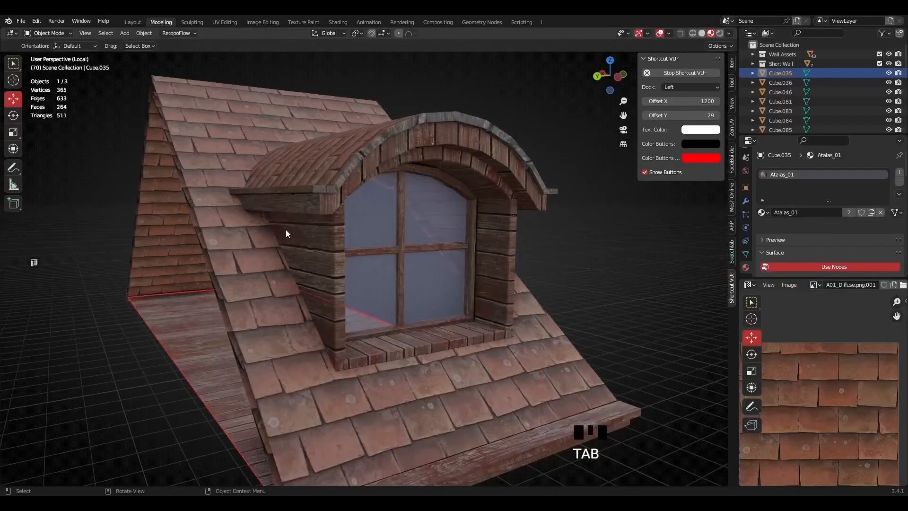
- Inspect the tiled roof mesh's dormer in edit mode, picking its trim, side wall and arch faces from both sides
{"action": "left_click", "coordinate": [285, 214]}
{"action": "left_click", "coordinate": [280, 202]}
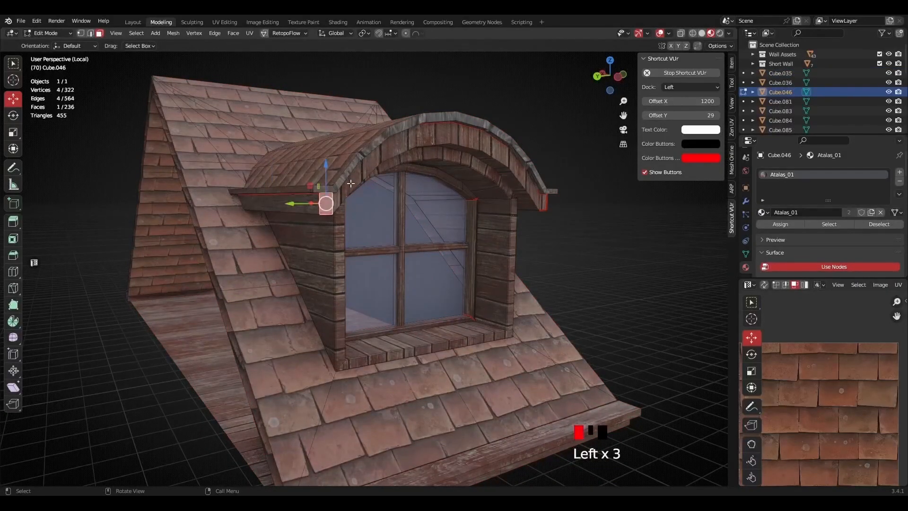
{"action": "middle_click_drag", "start_coordinate": [425, 158], "coordinate": [301, 151]}
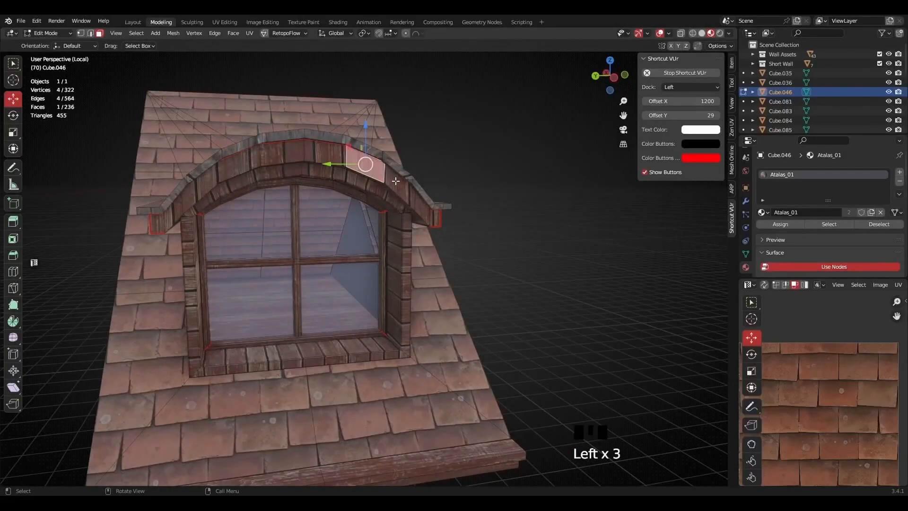
{"action": "middle_click_drag", "start_coordinate": [395, 181], "coordinate": [366, 195]}
{"action": "middle_click_drag", "start_coordinate": [283, 202], "coordinate": [281, 230]}
{"action": "left_click", "coordinate": [357, 199]}
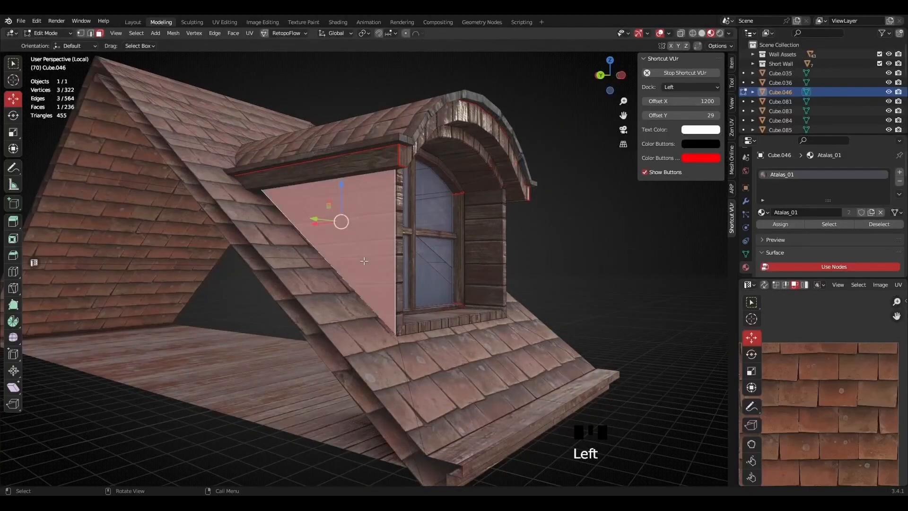
{"action": "middle_click_drag", "start_coordinate": [426, 270], "coordinate": [373, 288]}
{"action": "scroll", "coordinate": [260, 260], "scroll_direction": "down", "scroll_amount": 2}
{"action": "middle_click_drag", "start_coordinate": [260, 260], "coordinate": [278, 206]}
{"action": "scroll", "coordinate": [272, 227], "scroll_direction": "up", "scroll_amount": 2}
{"action": "left_click", "coordinate": [263, 238]}
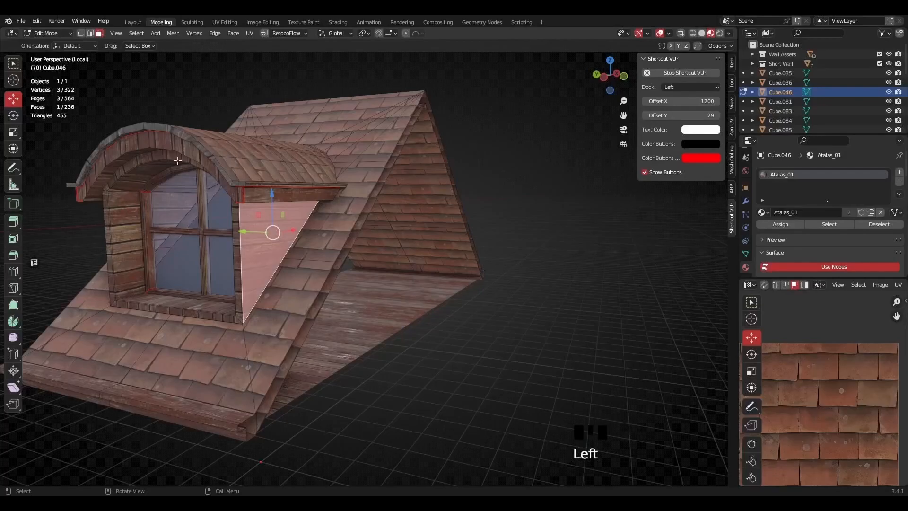
{"action": "left_click", "coordinate": [165, 143]}
{"action": "middle_click_drag", "start_coordinate": [104, 160], "coordinate": [203, 160]}
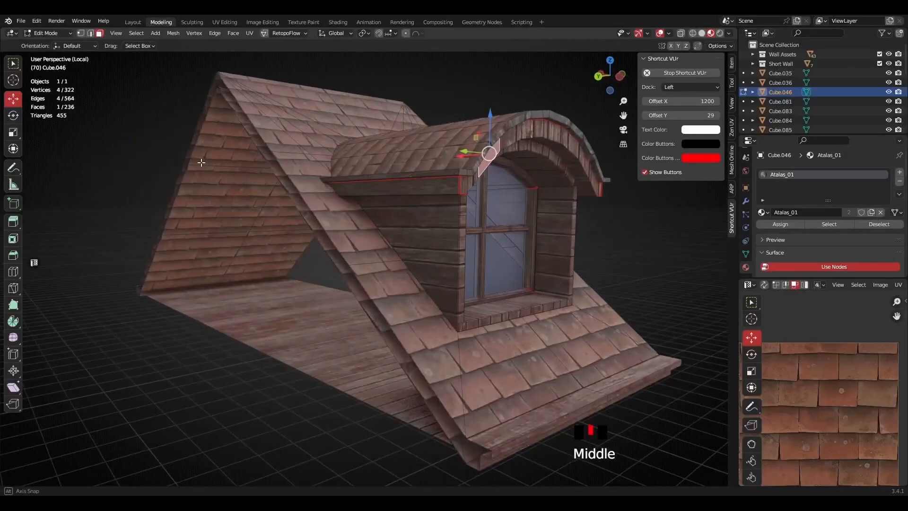
- Select the wooden eave face below the dormer and leave local view to show all roof modules
{"action": "scroll", "coordinate": [362, 201], "scroll_direction": "down", "scroll_amount": 2}
{"action": "scroll", "coordinate": [363, 201], "scroll_direction": "down", "scroll_amount": 2, "text": "shift"}
{"action": "mouse_move", "coordinate": [362, 201]}
{"action": "middle_mouse_down"}
{"action": "mouse_move", "coordinate": [243, 185]}
{"action": "mouse_move", "coordinate": [310, 128]}
{"action": "mouse_move", "coordinate": [361, 237]}
{"action": "mouse_move", "coordinate": [406, 193]}
{"action": "mouse_move", "coordinate": [493, 162]}
{"action": "mouse_move", "coordinate": [436, 183]}
{"action": "mouse_move", "coordinate": [385, 259]}
{"action": "mouse_move", "coordinate": [379, 298]}
{"action": "mouse_move", "coordinate": [347, 286]}
{"action": "mouse_move", "coordinate": [354, 208]}
{"action": "middle_mouse_up"}
{"action": "scroll", "coordinate": [359, 227], "scroll_direction": "down", "scroll_amount": 3}
{"action": "scroll", "coordinate": [361, 237], "scroll_direction": "up", "scroll_amount": 3}
{"action": "scroll", "coordinate": [367, 293], "scroll_direction": "up", "scroll_amount": 3}
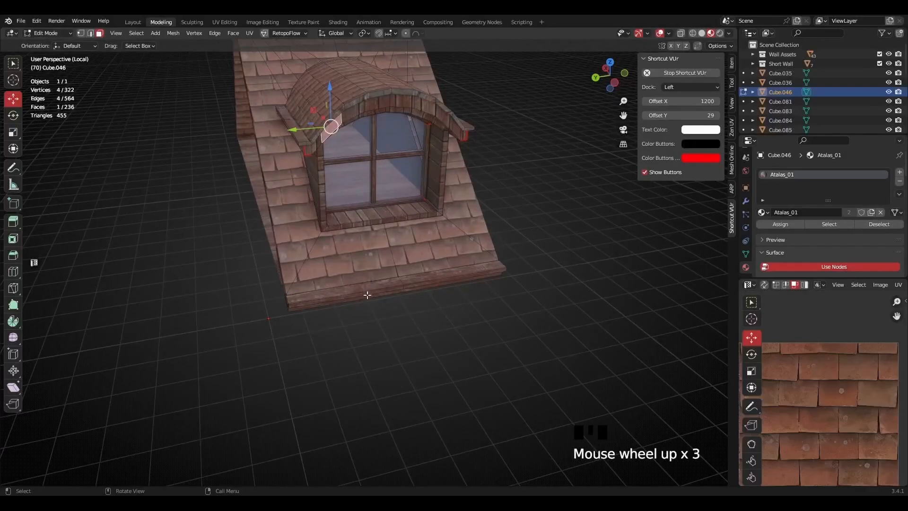
{"action": "scroll", "coordinate": [366, 288], "scroll_direction": "down", "scroll_amount": 2}
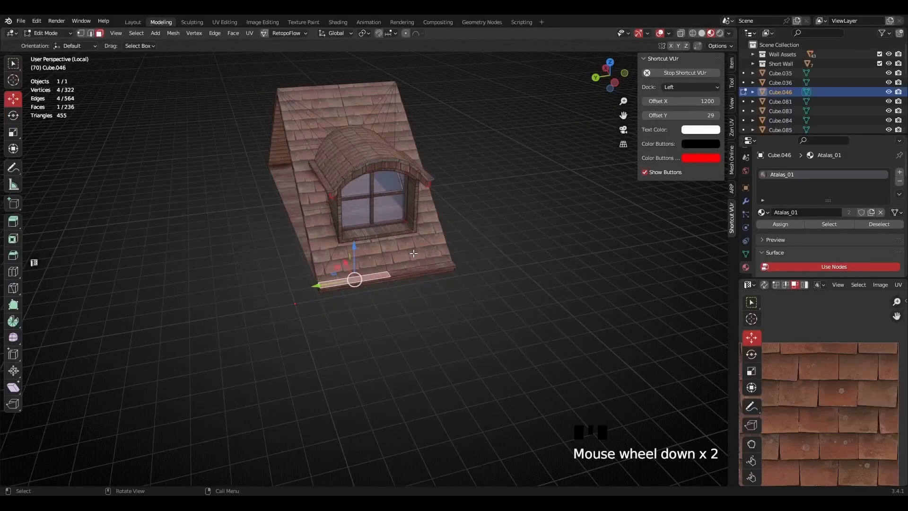
{"action": "key", "text": "KP_Divide"}
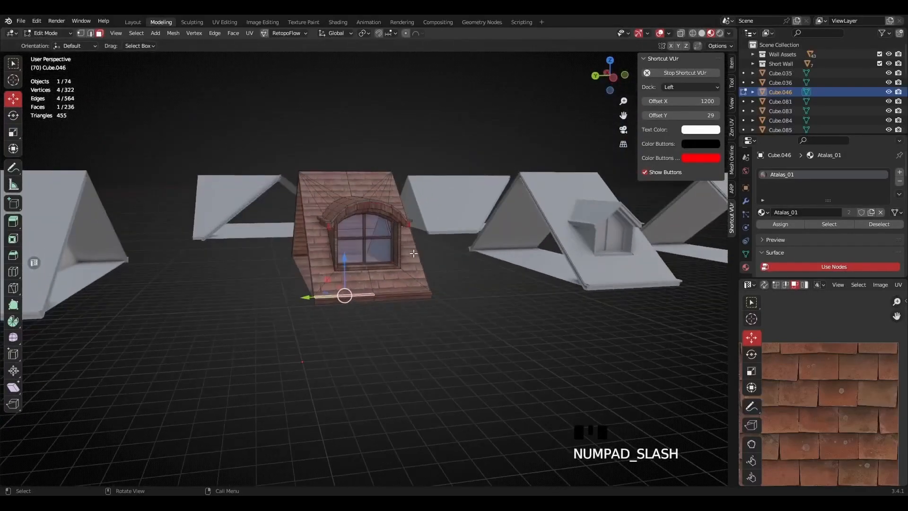
- Select the connected faces of the textured roof mesh and compare it with the surrounding untextured roof modules
{"action": "scroll", "coordinate": [235, 275], "scroll_direction": "down", "scroll_amount": 4}
{"action": "middle_click_drag", "start_coordinate": [275, 284], "coordinate": [354, 306]}
{"action": "scroll", "coordinate": [338, 297], "scroll_direction": "up", "scroll_amount": 2}
{"action": "left_click_drag", "start_coordinate": [293, 227], "coordinate": [294, 228]}
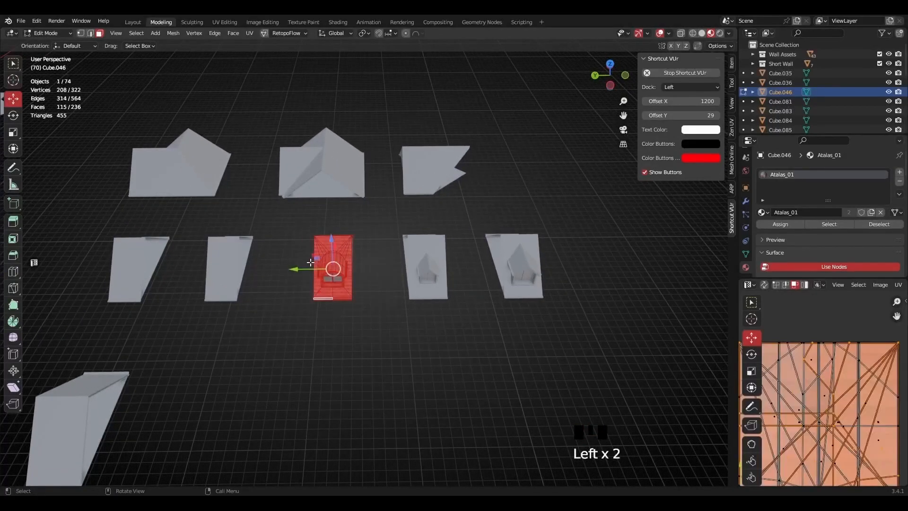
{"action": "middle_click_drag", "start_coordinate": [311, 261], "coordinate": [327, 257]}
{"action": "scroll", "coordinate": [175, 260], "scroll_direction": "down", "scroll_amount": 3}
{"action": "middle_click_drag", "start_coordinate": [175, 260], "coordinate": [307, 259]}
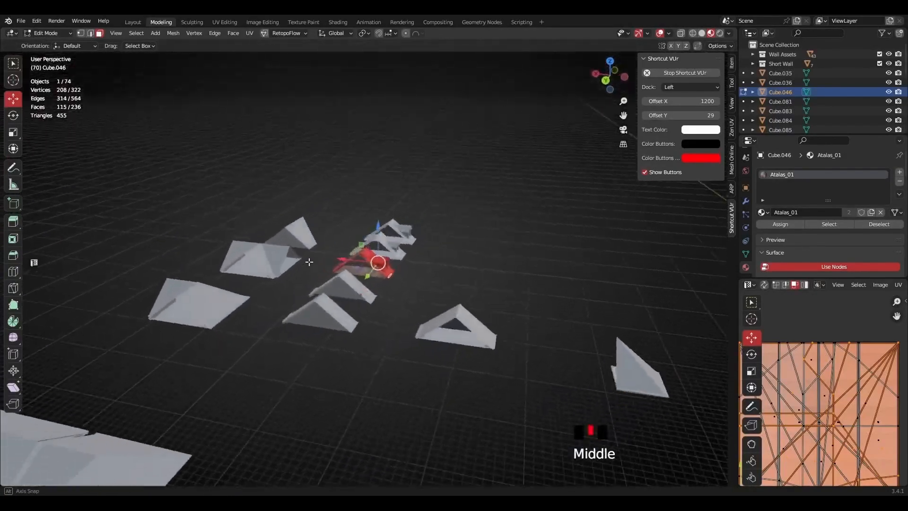
{"action": "scroll", "coordinate": [378, 296], "scroll_direction": "up", "scroll_amount": 5}
{"action": "middle_click_drag", "start_coordinate": [379, 295], "coordinate": [350, 304]}
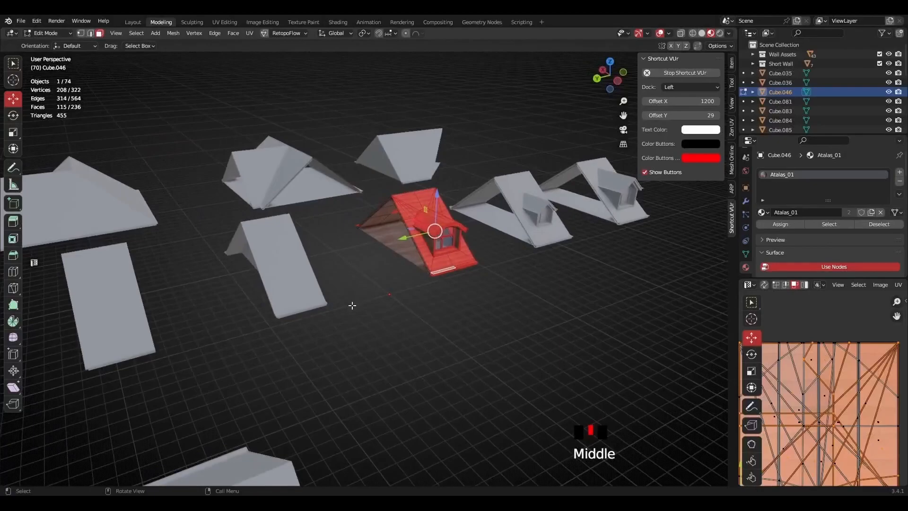
{"action": "scroll", "coordinate": [400, 309], "scroll_direction": "up", "scroll_amount": 2}
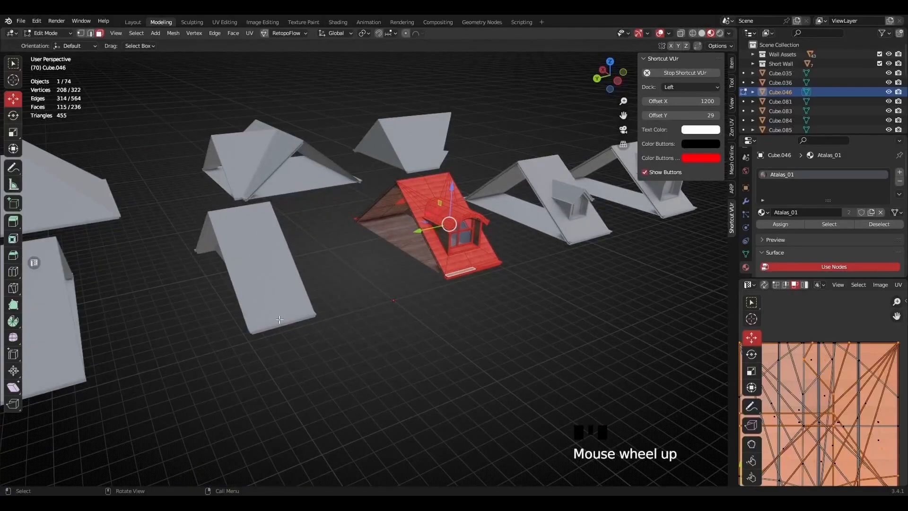
{"action": "middle_click_drag", "start_coordinate": [396, 294], "coordinate": [417, 296]}
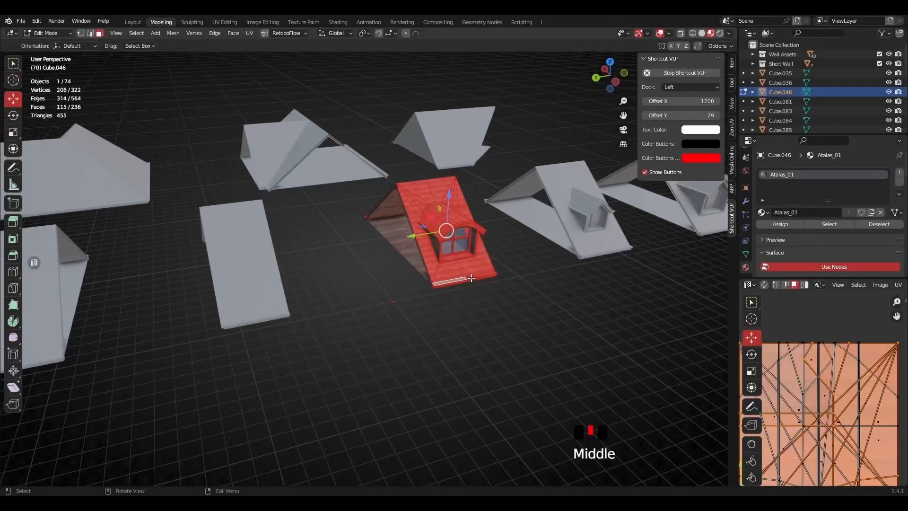
- Clear the face selection and examine the large untextured corner and junction roof modules
{"action": "middle_click_drag", "start_coordinate": [331, 314], "coordinate": [353, 318]}
{"action": "scroll", "coordinate": [386, 338], "scroll_direction": "down", "scroll_amount": 3}
{"action": "scroll", "coordinate": [356, 274], "scroll_direction": "up", "scroll_amount": 2}
{"action": "middle_click_drag", "start_coordinate": [355, 274], "coordinate": [132, 255]}
{"action": "left_click", "coordinate": [296, 335]}
{"action": "middle_click_drag", "start_coordinate": [236, 246], "coordinate": [326, 302], "text": "shift"}
{"action": "middle_click_drag", "start_coordinate": [327, 302], "coordinate": [383, 325]}
{"action": "scroll", "coordinate": [379, 291], "scroll_direction": "up", "scroll_amount": 2}
{"action": "scroll", "coordinate": [469, 202], "scroll_direction": "down", "scroll_amount": 3}
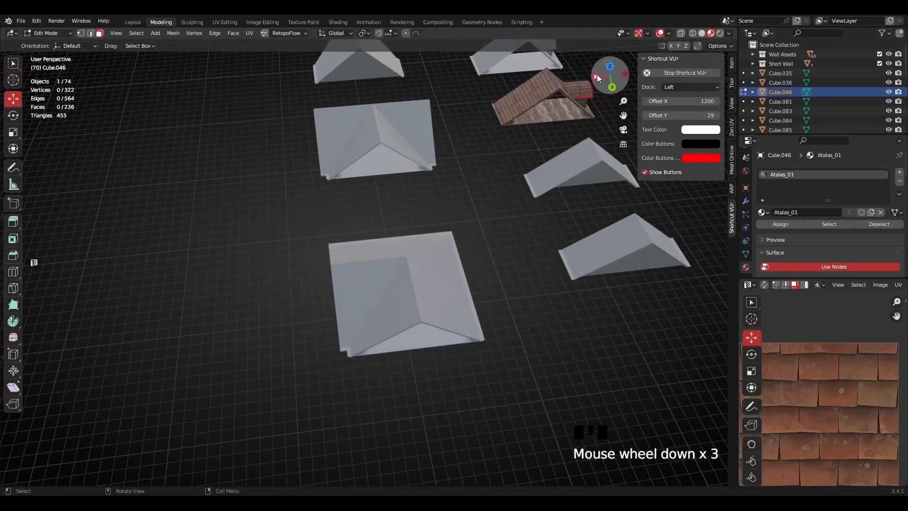
- Switch to the top orthographic view and compare the footprints of the corner, junction and dormer roof modules
{"action": "left_click", "coordinate": [614, 69]}
{"action": "scroll", "coordinate": [273, 118], "scroll_direction": "up", "scroll_amount": 3}
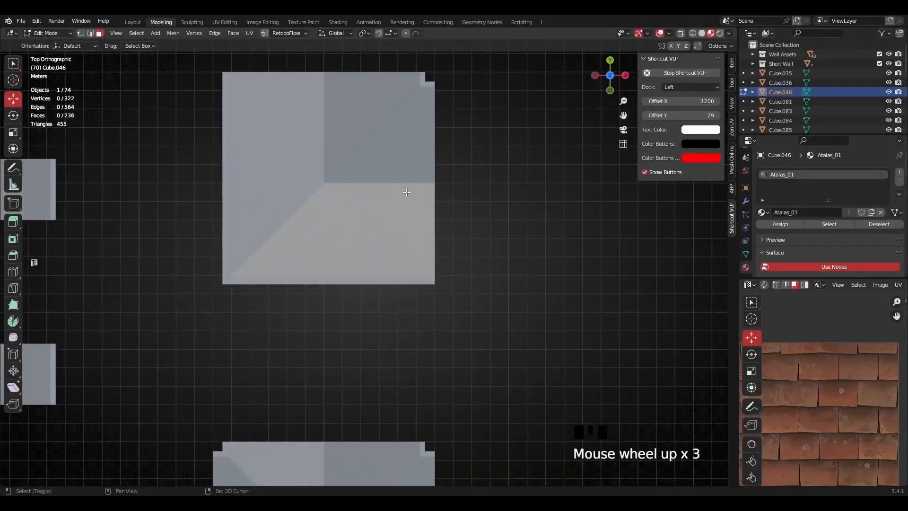
{"action": "middle_click_drag", "start_coordinate": [272, 117], "coordinate": [289, 193], "text": "shift"}
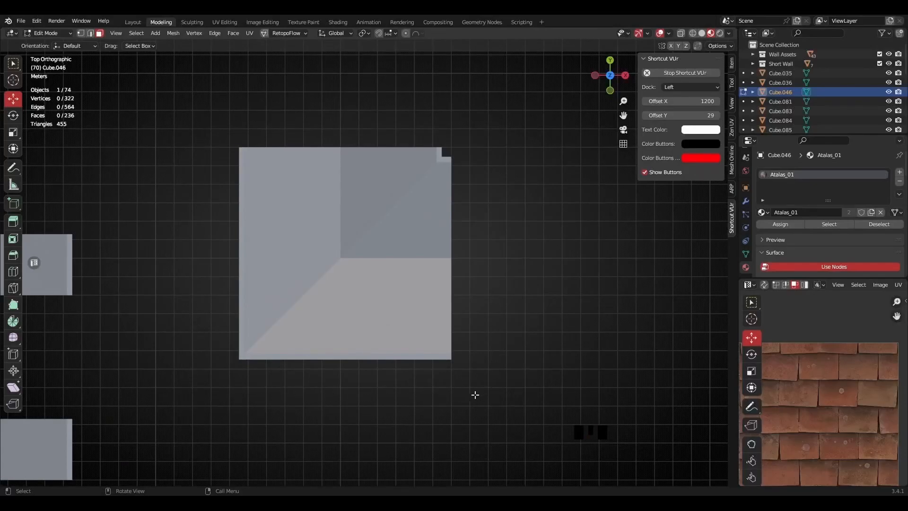
{"action": "scroll", "coordinate": [307, 374], "scroll_direction": "down", "scroll_amount": 2}
{"action": "middle_click_drag", "start_coordinate": [308, 353], "coordinate": [293, 218], "text": "shift"}
{"action": "scroll", "coordinate": [181, 246], "scroll_direction": "up", "scroll_amount": 5}
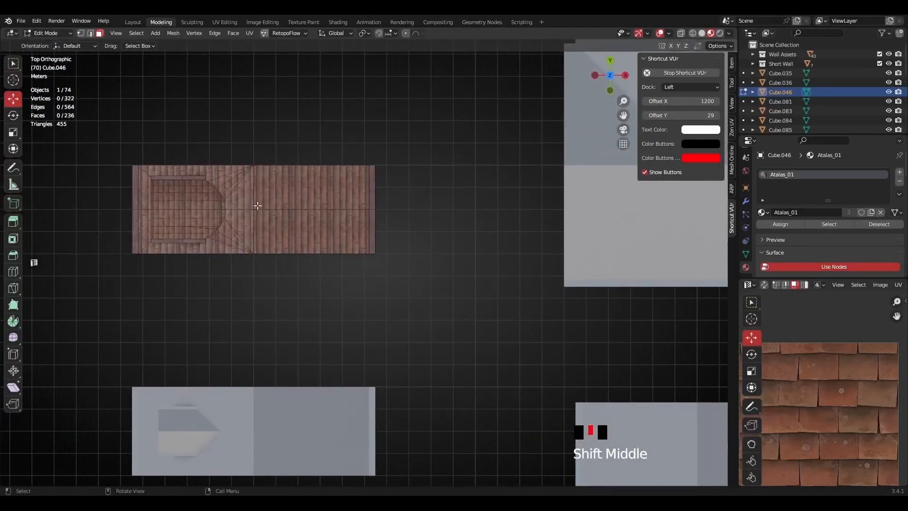
{"action": "scroll", "coordinate": [413, 170], "scroll_direction": "down", "scroll_amount": 4}
{"action": "middle_click_drag", "start_coordinate": [413, 171], "coordinate": [341, 302], "text": "shift"}
{"action": "scroll", "coordinate": [348, 138], "scroll_direction": "up", "scroll_amount": 1}
{"action": "scroll", "coordinate": [362, 85], "scroll_direction": "down", "scroll_amount": 2}
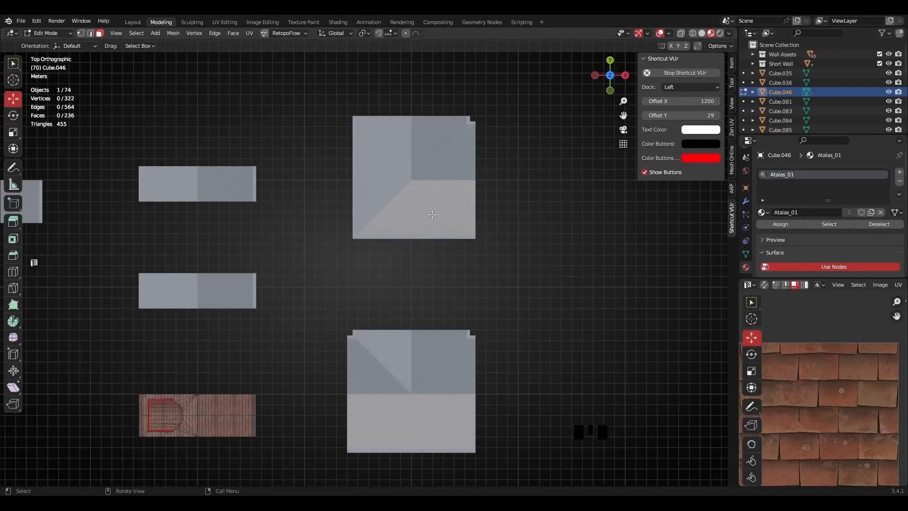
{"action": "scroll", "coordinate": [432, 214], "scroll_direction": "up", "scroll_amount": 2}
{"action": "middle_click_drag", "start_coordinate": [432, 214], "coordinate": [370, 288], "text": "shift"}
{"action": "scroll", "coordinate": [368, 263], "scroll_direction": "down", "scroll_amount": 1}
{"action": "scroll", "coordinate": [369, 263], "scroll_direction": "down", "scroll_amount": 3}
- Return to a perspective view and look over the whole set of roof modules from several angles
{"action": "middle_click_drag", "start_coordinate": [325, 341], "coordinate": [573, 425]}
{"action": "scroll", "coordinate": [282, 399], "scroll_direction": "up", "scroll_amount": 5}
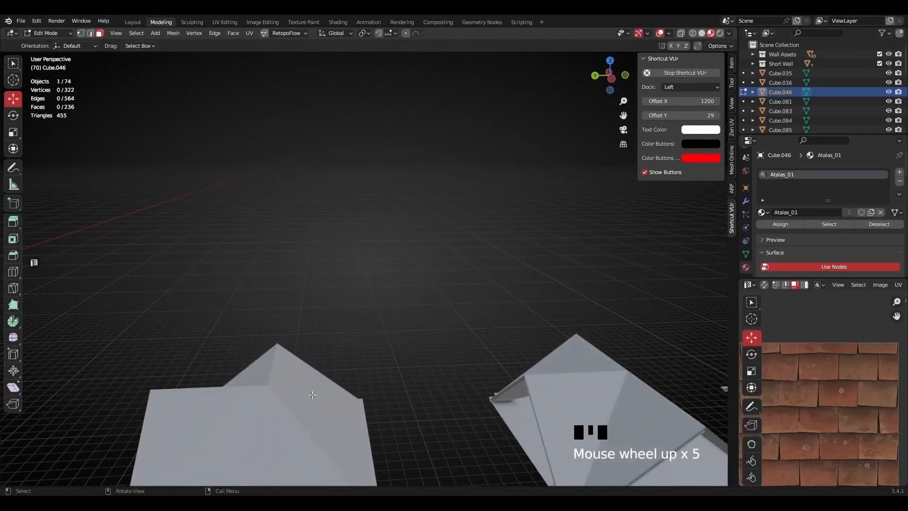
{"action": "middle_click_drag", "start_coordinate": [281, 399], "coordinate": [401, 375], "text": "shift"}
{"action": "scroll", "coordinate": [330, 225], "scroll_direction": "down", "scroll_amount": 6}
{"action": "middle_click_drag", "start_coordinate": [451, 291], "coordinate": [345, 270]}
{"action": "scroll", "coordinate": [341, 303], "scroll_direction": "up", "scroll_amount": 2}
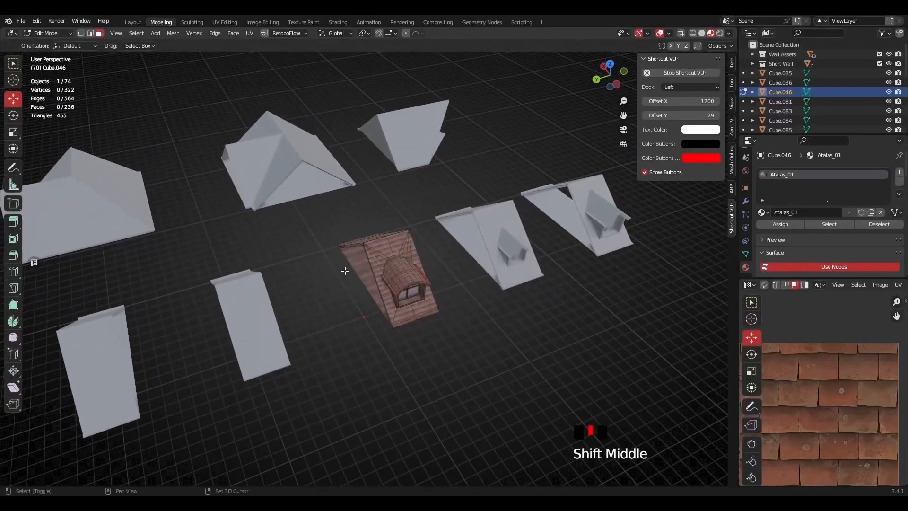
{"action": "middle_click_drag", "start_coordinate": [398, 303], "coordinate": [324, 265]}
{"action": "scroll", "coordinate": [473, 300], "scroll_direction": "up", "scroll_amount": 1}
{"action": "scroll", "coordinate": [412, 317], "scroll_direction": "down", "scroll_amount": 3}
{"action": "scroll", "coordinate": [358, 300], "scroll_direction": "up", "scroll_amount": 3}
- Pick a tile face below the textured dormer, clear the selection, and switch mesh editing to the module's wooden floor
{"action": "left_click", "coordinate": [507, 260]}
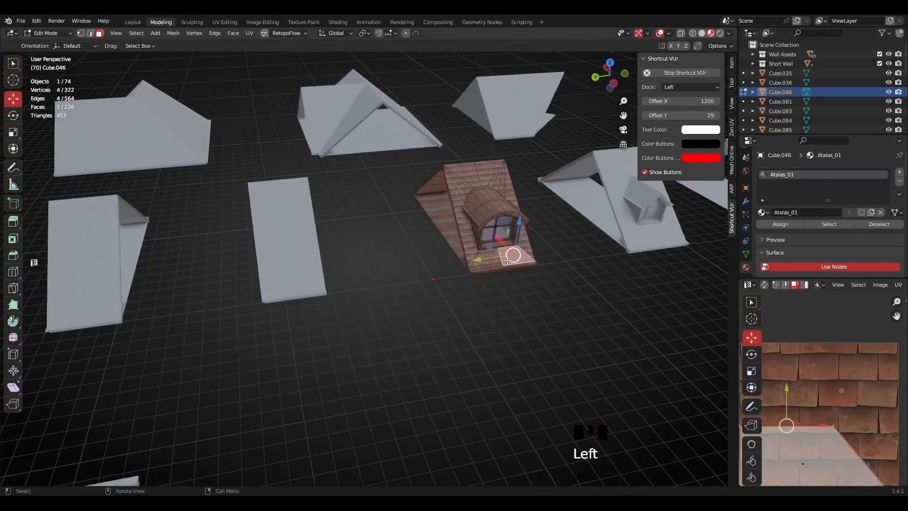
{"action": "middle_click_drag", "start_coordinate": [488, 209], "coordinate": [471, 213]}
{"action": "middle_click_drag", "start_coordinate": [556, 207], "coordinate": [422, 228], "text": "shift"}
{"action": "left_click", "coordinate": [422, 228]}
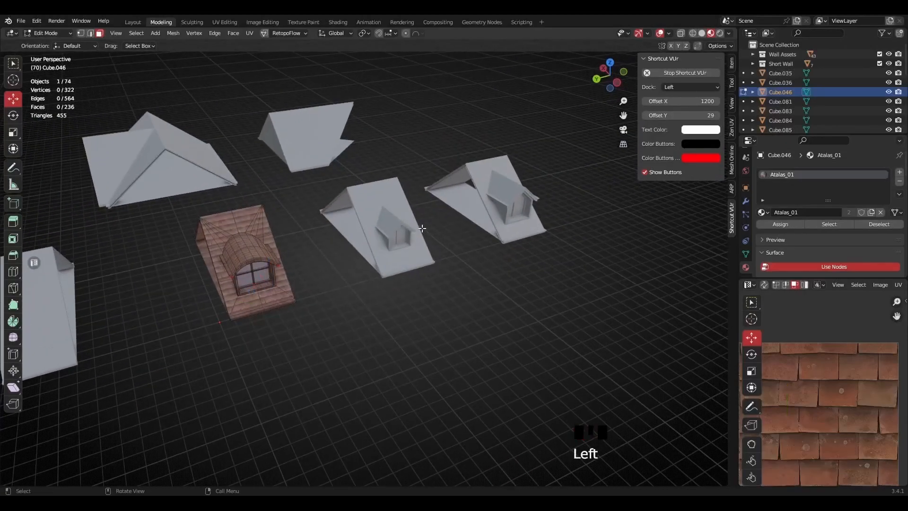
{"action": "middle_click_drag", "start_coordinate": [260, 305], "coordinate": [332, 305], "text": "shift"}
{"action": "scroll", "coordinate": [327, 303], "scroll_direction": "up", "scroll_amount": 2}
{"action": "left_click", "coordinate": [317, 254]}
{"action": "left_click", "coordinate": [318, 262]}
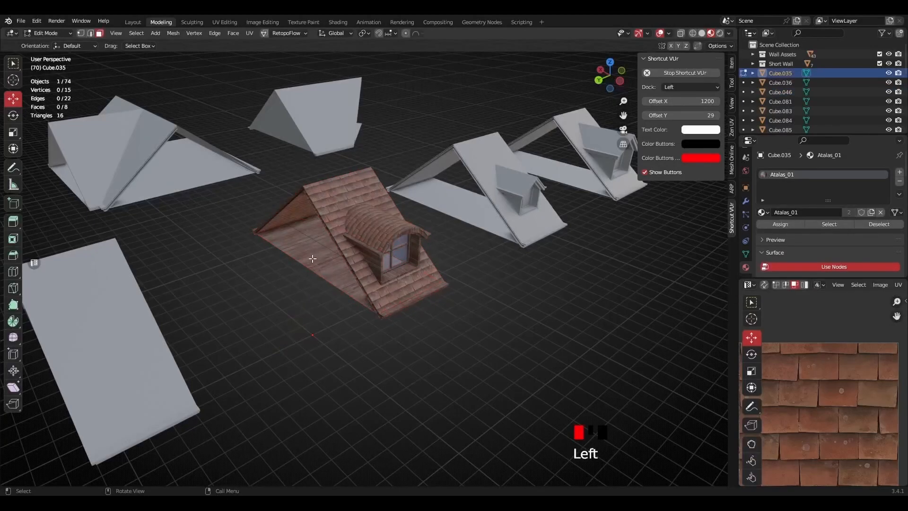
{"action": "left_click", "coordinate": [327, 279]}
{"action": "middle_click_drag", "start_coordinate": [460, 224], "coordinate": [445, 220]}
{"action": "left_click", "coordinate": [445, 220]}
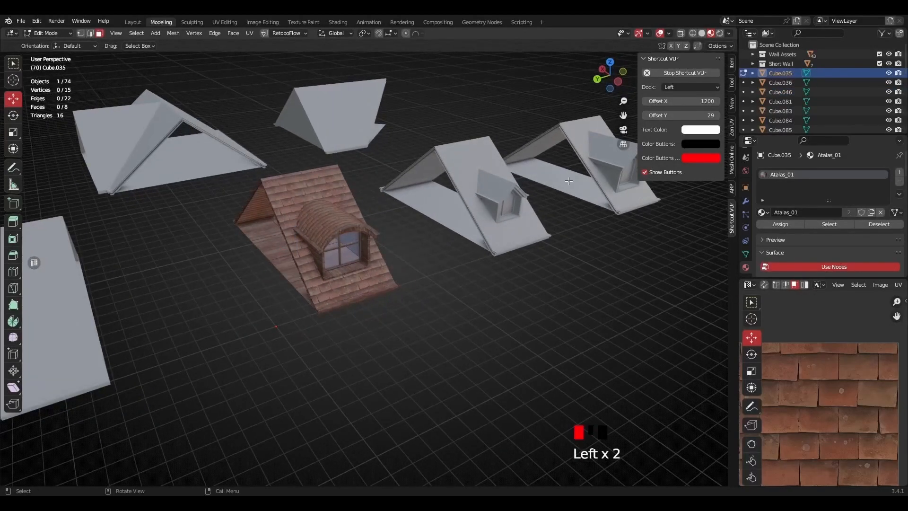
- Switch mesh editing from the wooden floor back to the tiled roof mesh of the textured module
{"action": "scroll", "coordinate": [357, 329], "scroll_direction": "up", "scroll_amount": 2}
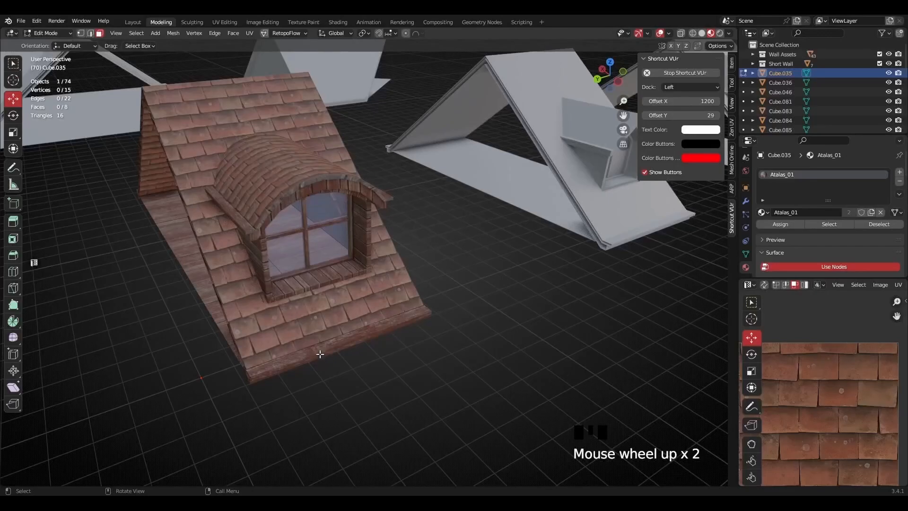
{"action": "key", "text": "Tab"}
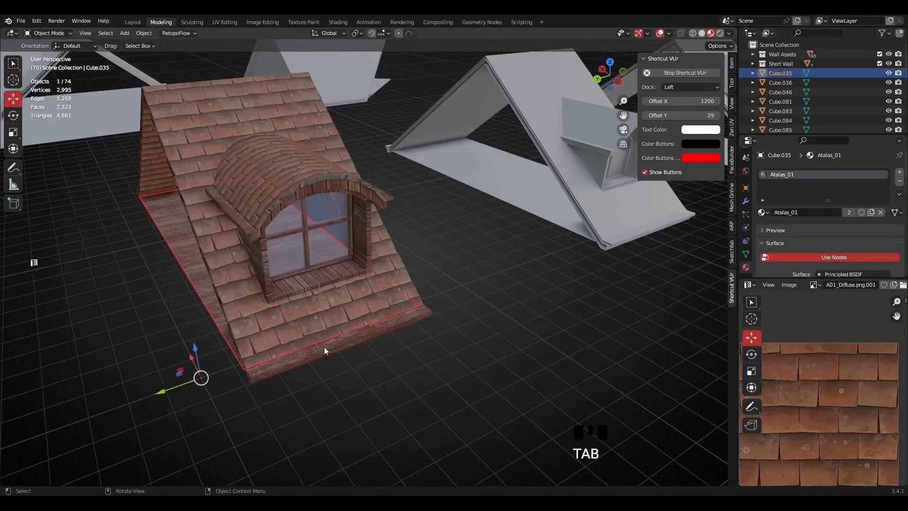
{"action": "left_click", "coordinate": [326, 348]}
{"action": "key", "text": "Tab"}
{"action": "left_click", "coordinate": [326, 348]}
- Examine the two untextured dormer roof modules beside the textured one from different angles
{"action": "middle_click_drag", "start_coordinate": [354, 350], "coordinate": [439, 316]}
{"action": "scroll", "coordinate": [621, 298], "scroll_direction": "down", "scroll_amount": 4}
{"action": "middle_click_drag", "start_coordinate": [615, 298], "coordinate": [549, 306]}
{"action": "middle_click_drag", "start_coordinate": [179, 283], "coordinate": [278, 255]}
{"action": "scroll", "coordinate": [306, 255], "scroll_direction": "up", "scroll_amount": 2}
{"action": "scroll", "coordinate": [306, 256], "scroll_direction": "down", "scroll_amount": 2}
{"action": "middle_click_drag", "start_coordinate": [587, 270], "coordinate": [430, 308], "text": "shift"}
{"action": "middle_click_drag", "start_coordinate": [530, 247], "coordinate": [507, 251]}
{"action": "scroll", "coordinate": [362, 201], "scroll_direction": "down", "scroll_amount": 3}
{"action": "middle_click_drag", "start_coordinate": [361, 201], "coordinate": [353, 301]}
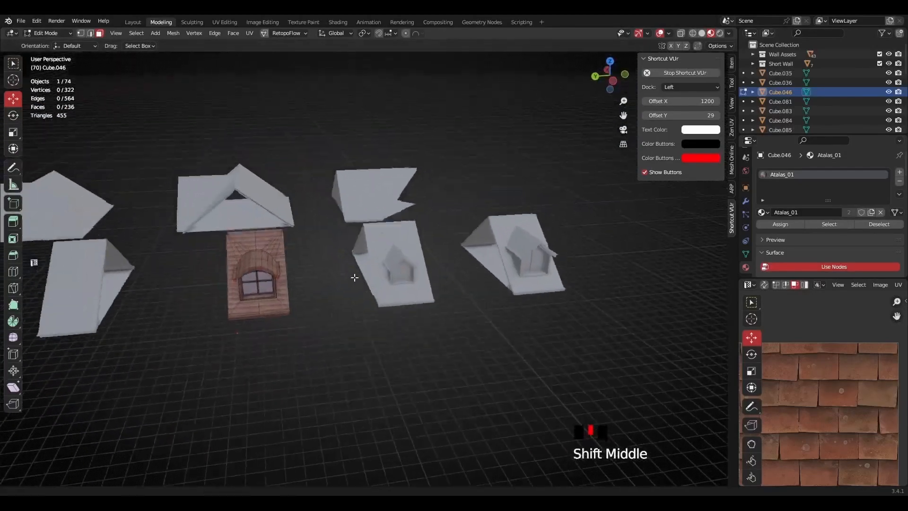
{"action": "scroll", "coordinate": [354, 300], "scroll_direction": "up", "scroll_amount": 2}
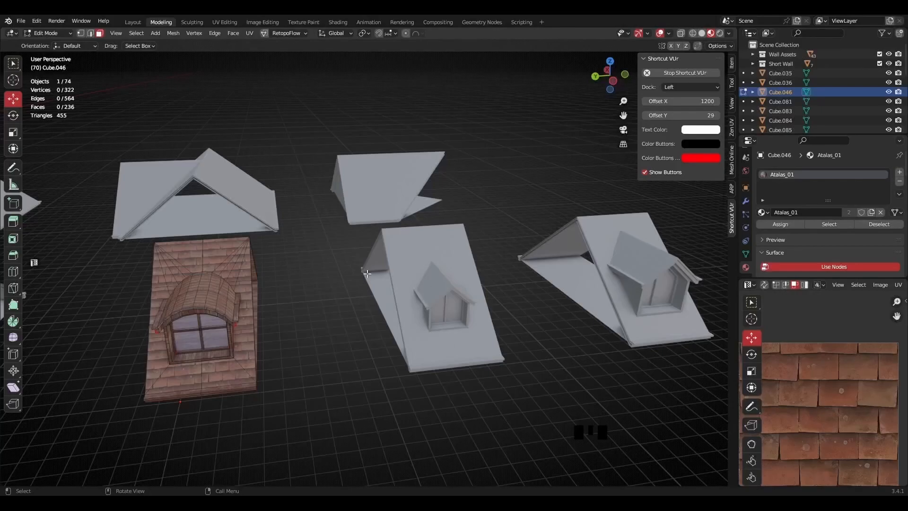
{"action": "middle_click_drag", "start_coordinate": [267, 360], "coordinate": [363, 329]}
{"action": "middle_click_drag", "start_coordinate": [217, 372], "coordinate": [483, 274]}
- Switch mesh editing from the textured roof to the untextured dormer roof module next to it
{"action": "key", "text": "alt+q"}
{"action": "key", "text": "Tab"}
{"action": "left_click", "coordinate": [483, 274]}
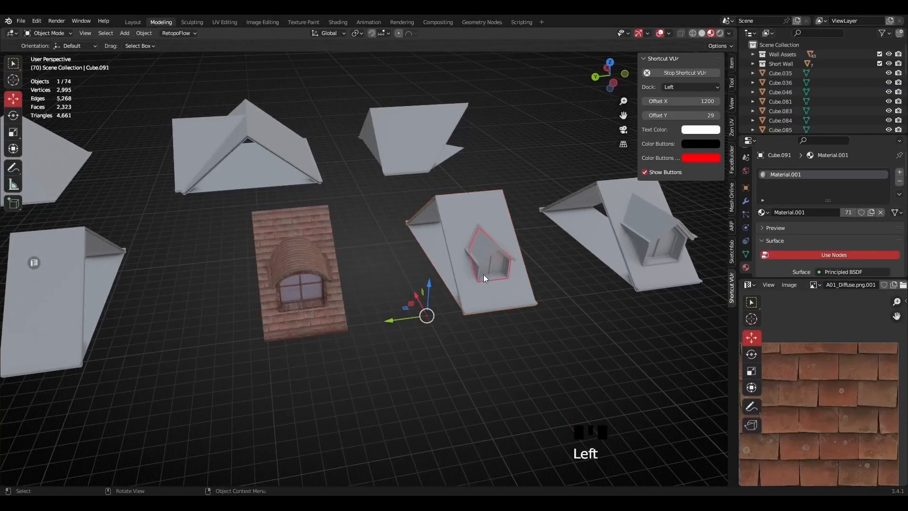
{"action": "key", "text": "Tab"}
- Delete the eave strip faces along both lower edges of the roof module next to the textured one
{"action": "middle_click_drag", "start_coordinate": [503, 331], "coordinate": [420, 311]}
{"action": "scroll", "coordinate": [345, 318], "scroll_direction": "up", "scroll_amount": 3}
{"action": "middle_click_drag", "start_coordinate": [345, 318], "coordinate": [300, 259]}
{"action": "scroll", "coordinate": [338, 263], "scroll_direction": "up", "scroll_amount": 2}
{"action": "scroll", "coordinate": [243, 229], "scroll_direction": "up", "scroll_amount": 2}
{"action": "middle_click_drag", "start_coordinate": [243, 229], "coordinate": [343, 217]}
{"action": "left_click", "coordinate": [427, 142], "text": "ctrl"}
{"action": "middle_click_drag", "start_coordinate": [428, 142], "coordinate": [396, 268]}
{"action": "scroll", "coordinate": [442, 310], "scroll_direction": "up", "scroll_amount": 2}
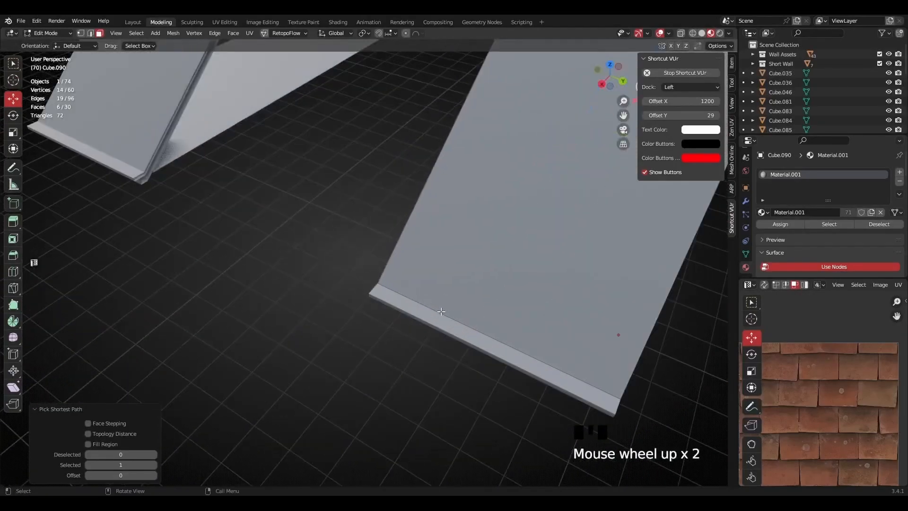
{"action": "left_click", "coordinate": [429, 315], "text": "shift"}
{"action": "middle_click_drag", "start_coordinate": [429, 315], "coordinate": [365, 215]}
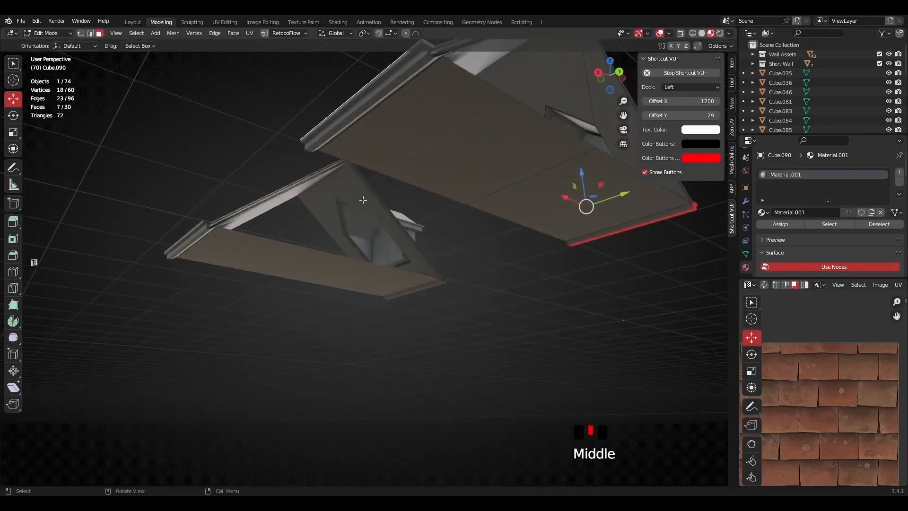
{"action": "left_click", "coordinate": [392, 84], "text": "ctrl"}
{"action": "middle_click_drag", "start_coordinate": [393, 83], "coordinate": [328, 165]}
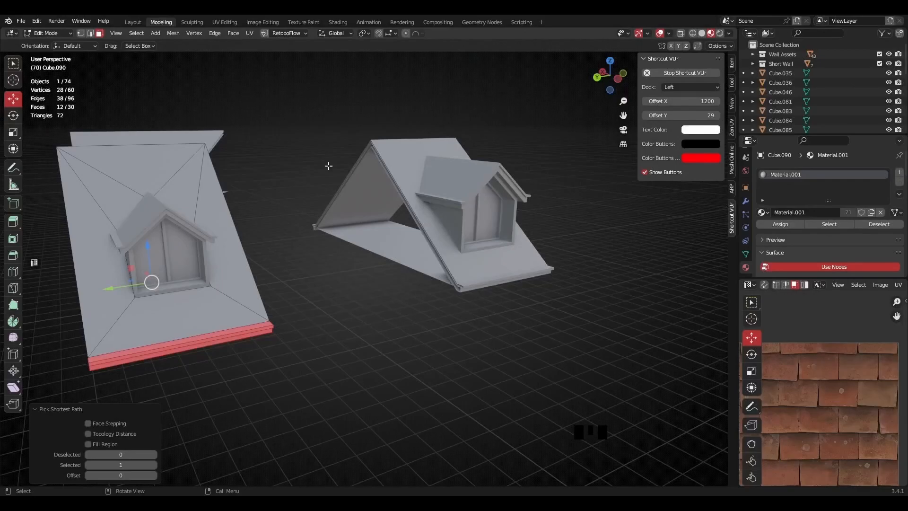
{"action": "key", "text": "x"}
{"action": "left_click", "coordinate": [287, 189]}
- Delete the two floor faces underneath the same roof module
{"action": "middle_click_drag", "start_coordinate": [287, 189], "coordinate": [313, 347]}
{"action": "left_click", "coordinate": [313, 348]}
{"action": "left_click", "coordinate": [194, 335], "text": "shift"}
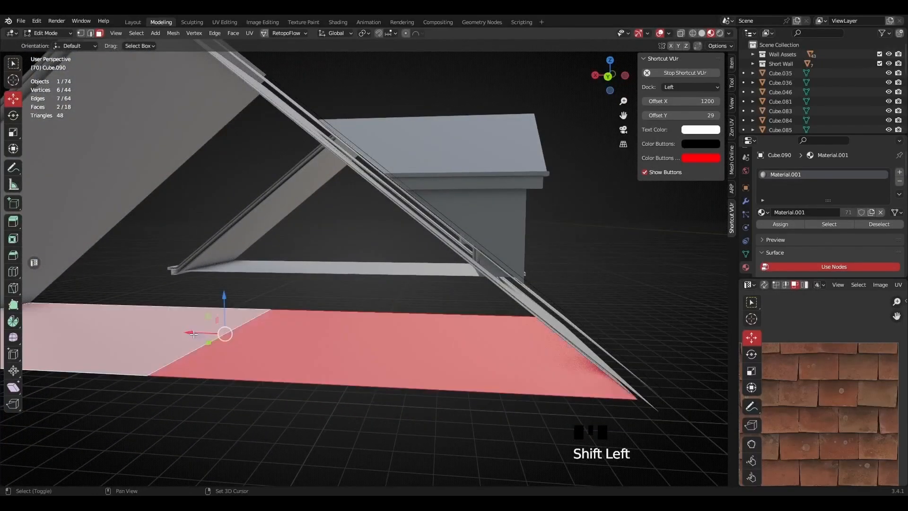
{"action": "scroll", "coordinate": [283, 318], "scroll_direction": "down", "scroll_amount": 2}
{"action": "middle_click_drag", "start_coordinate": [282, 318], "coordinate": [335, 334]}
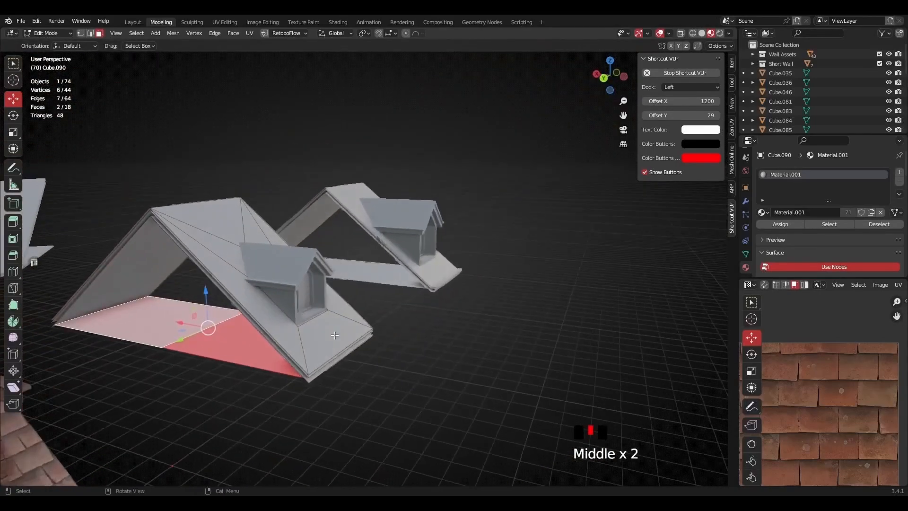
{"action": "key", "text": "x"}
{"action": "left_click", "coordinate": [240, 338]}
- Switch mesh editing to the farther untextured dormer roof and isolate its roof mesh in local view
{"action": "middle_click_drag", "start_coordinate": [240, 337], "coordinate": [366, 319]}
{"action": "key", "text": "Tab"}
{"action": "left_click", "coordinate": [365, 319]}
{"action": "key", "text": "Tab"}
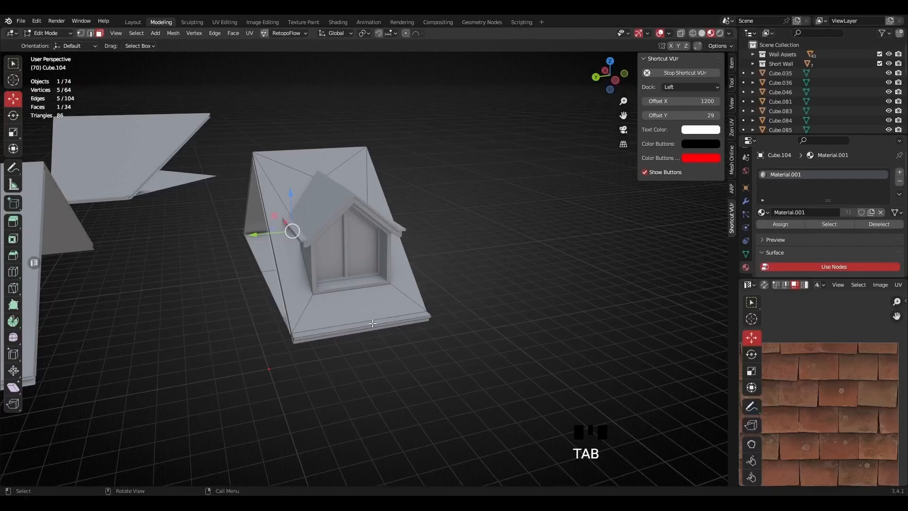
{"action": "key", "text": "KP_Divide"}
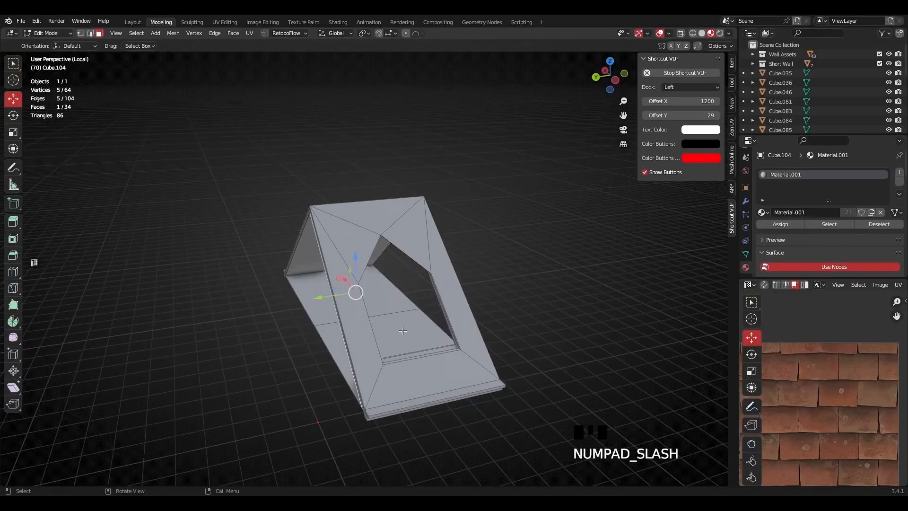
- Delete the floor faces and the eave strip faces on both lower edges of the isolated roof mesh
{"action": "scroll", "coordinate": [406, 324], "scroll_direction": "up", "scroll_amount": 2}
{"action": "middle_click_drag", "start_coordinate": [397, 402], "coordinate": [385, 304], "text": "shift"}
{"action": "scroll", "coordinate": [438, 178], "scroll_direction": "up", "scroll_amount": 2}
{"action": "scroll", "coordinate": [442, 120], "scroll_direction": "down", "scroll_amount": 3}
{"action": "middle_click_drag", "start_coordinate": [442, 120], "coordinate": [440, 327]}
{"action": "left_click", "coordinate": [379, 341], "text": "shift"}
{"action": "left_click", "coordinate": [291, 374], "text": "shift"}
{"action": "middle_click_drag", "start_coordinate": [291, 374], "coordinate": [284, 279]}
{"action": "left_click", "coordinate": [297, 392], "text": "shift"}
{"action": "middle_click_drag", "start_coordinate": [284, 279], "coordinate": [233, 240], "text": "shift"}
{"action": "scroll", "coordinate": [225, 257], "scroll_direction": "up", "scroll_amount": 4}
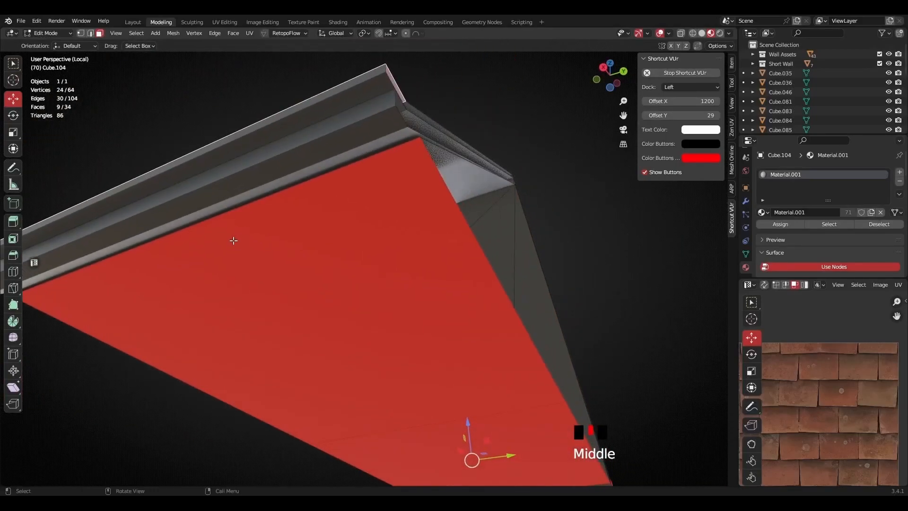
{"action": "left_click", "coordinate": [286, 164], "text": "ctrl"}
{"action": "scroll", "coordinate": [285, 164], "scroll_direction": "down", "scroll_amount": 2}
{"action": "middle_click_drag", "start_coordinate": [278, 389], "coordinate": [416, 343]}
{"action": "key", "text": "x"}
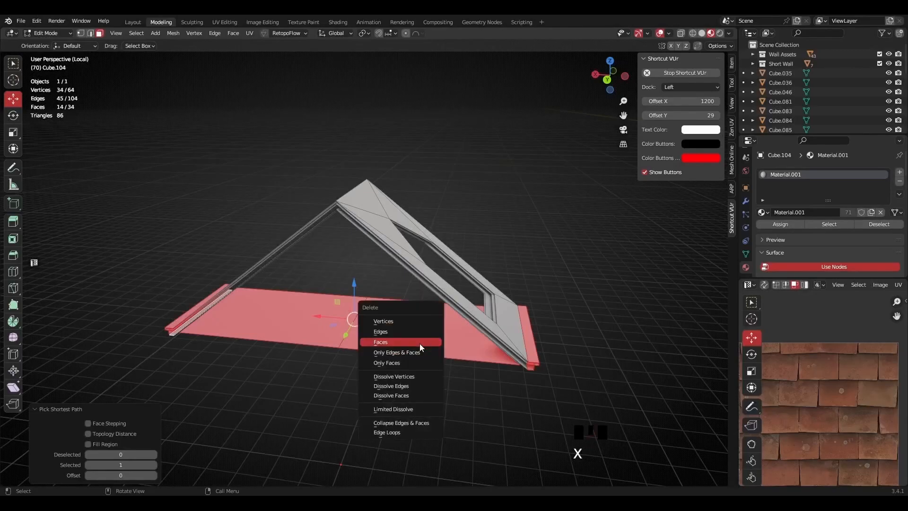
{"action": "left_click", "coordinate": [387, 346]}
- Select all outer and inner slope faces of the isolated roof, including those around the dormer opening
{"action": "scroll", "coordinate": [422, 339], "scroll_direction": "down", "scroll_amount": 4}
{"action": "middle_click_drag", "start_coordinate": [422, 339], "coordinate": [390, 228]}
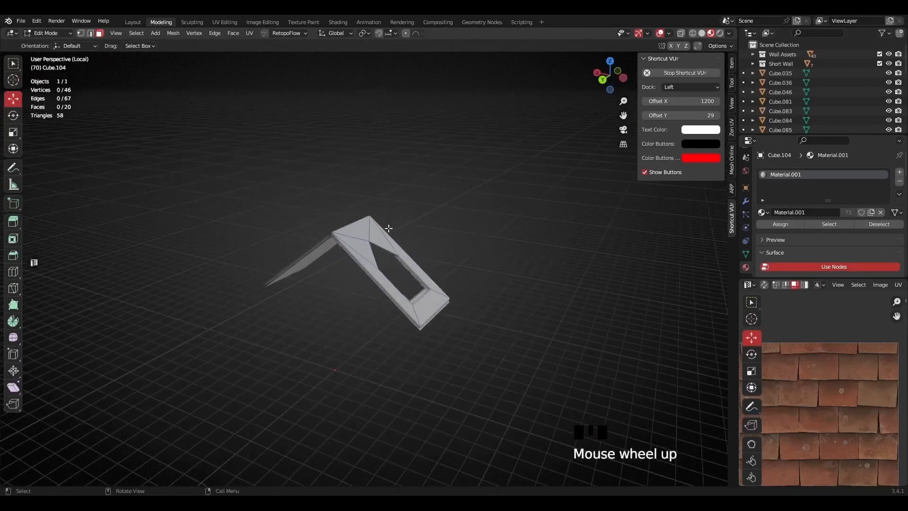
{"action": "scroll", "coordinate": [386, 232], "scroll_direction": "up", "scroll_amount": 5}
{"action": "middle_click_drag", "start_coordinate": [314, 265], "coordinate": [307, 302], "text": "shift"}
{"action": "scroll", "coordinate": [227, 306], "scroll_direction": "up", "scroll_amount": 2}
{"action": "left_click", "coordinate": [213, 307], "text": "shift"}
{"action": "left_click", "coordinate": [213, 307], "text": "shift"}
{"action": "left_click", "coordinate": [236, 246], "text": "shift"}
{"action": "left_click", "coordinate": [293, 264], "text": "shift"}
{"action": "left_click", "coordinate": [378, 392], "text": "shift"}
{"action": "middle_click_drag", "start_coordinate": [374, 454], "coordinate": [294, 249], "text": "shift"}
{"action": "left_click", "coordinate": [341, 302], "text": "shift"}
{"action": "left_click", "coordinate": [315, 309], "text": "shift"}
{"action": "left_click", "coordinate": [364, 151], "text": "shift"}
{"action": "left_click", "coordinate": [321, 156], "text": "shift"}
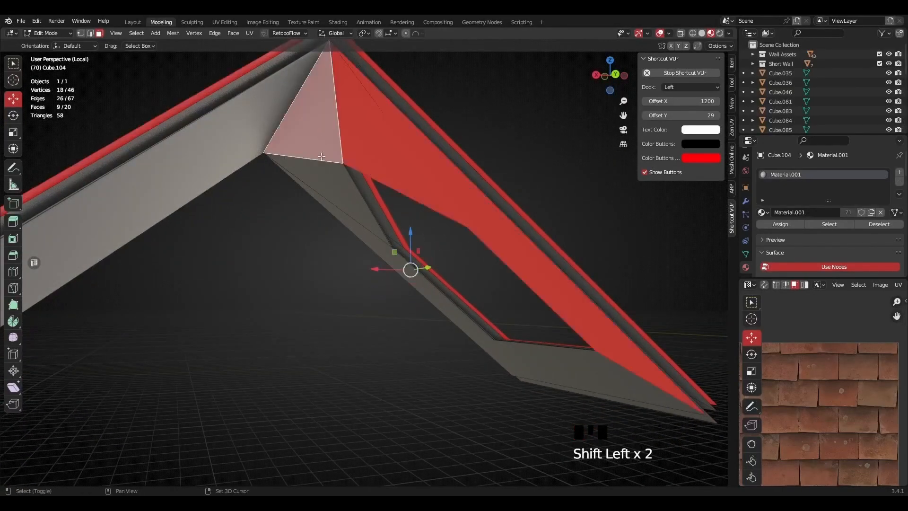
{"action": "left_click", "coordinate": [344, 214], "text": "shift"}
{"action": "left_click", "coordinate": [418, 306], "text": "shift"}
{"action": "middle_click_drag", "start_coordinate": [417, 306], "coordinate": [334, 292]}
{"action": "left_click", "coordinate": [259, 202], "text": "shift"}
{"action": "scroll", "coordinate": [485, 278], "scroll_direction": "up", "scroll_amount": 3}
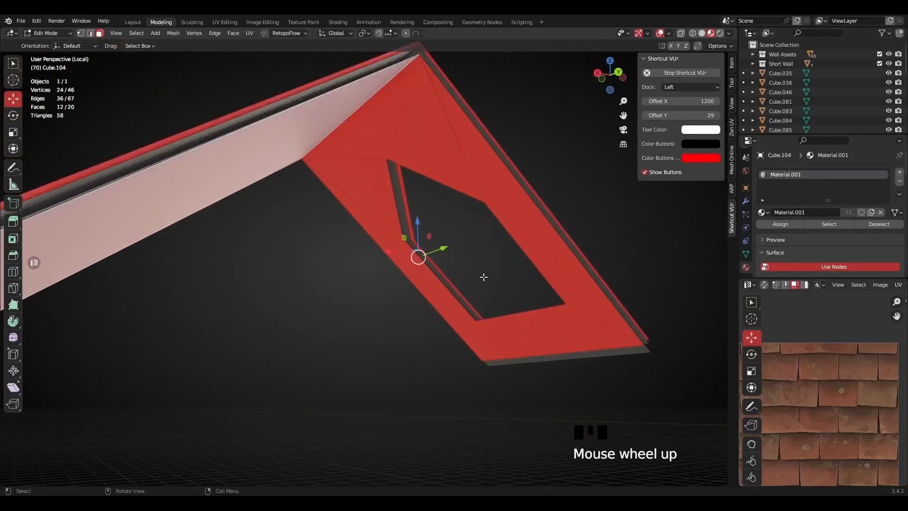
- Invert the selection and delete the narrow thickness faces between the outer and inner roof slopes
{"action": "key", "text": "g"}
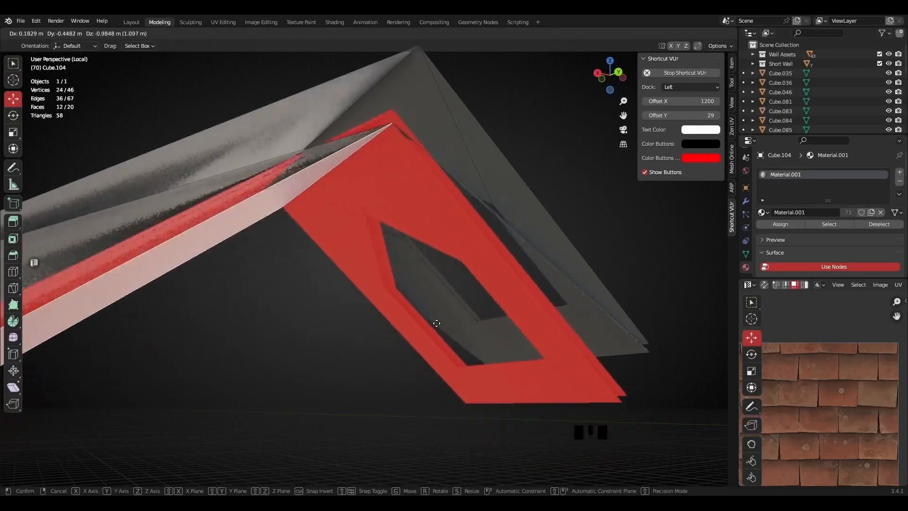
{"action": "right_click", "coordinate": [432, 290]}
{"action": "scroll", "coordinate": [432, 287], "scroll_direction": "down", "scroll_amount": 4}
{"action": "middle_click_drag", "start_coordinate": [432, 285], "coordinate": [392, 199]}
{"action": "scroll", "coordinate": [391, 199], "scroll_direction": "up", "scroll_amount": 2}
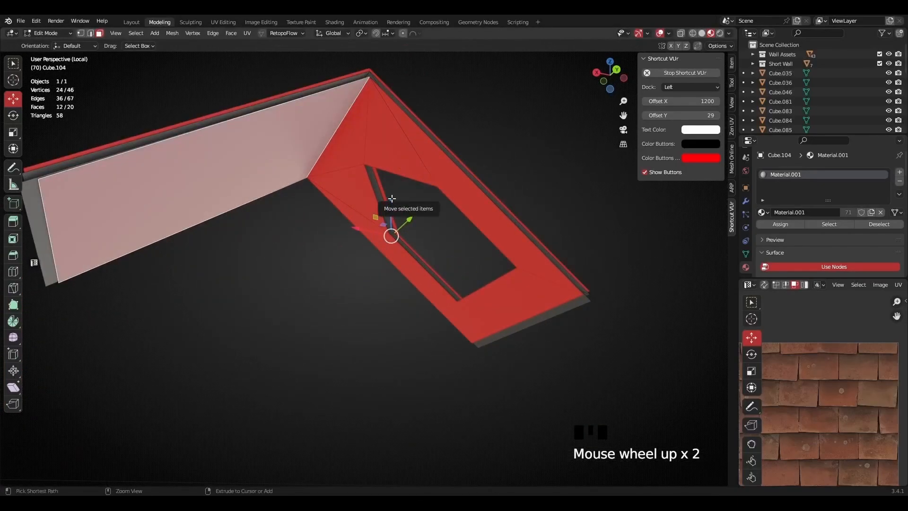
{"action": "key", "text": "ctrl+i"}
{"action": "key", "text": "x"}
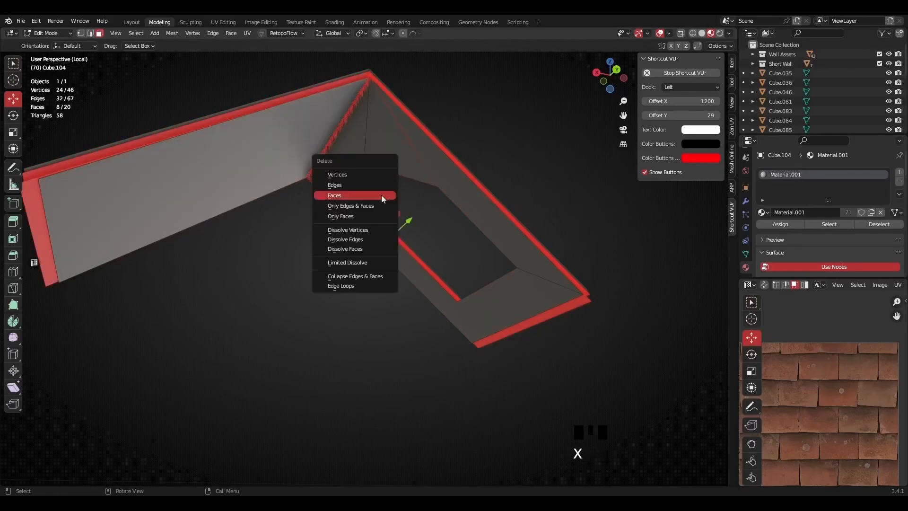
{"action": "left_click", "coordinate": [339, 195]}
- Check the separated slope surfaces from several angles and leave local view to show all roof modules
{"action": "left_click", "coordinate": [454, 194]}
{"action": "middle_click_drag", "start_coordinate": [454, 193], "coordinate": [338, 189]}
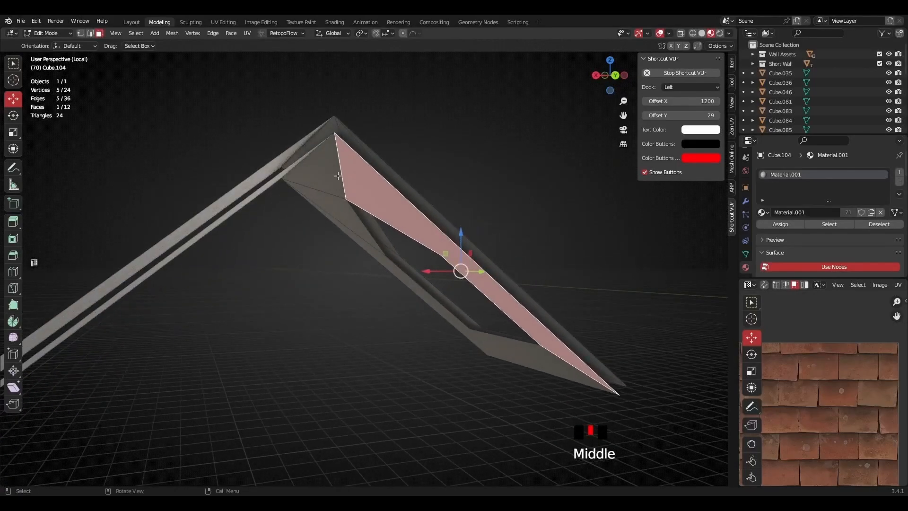
{"action": "middle_click_drag", "start_coordinate": [387, 209], "coordinate": [355, 191]}
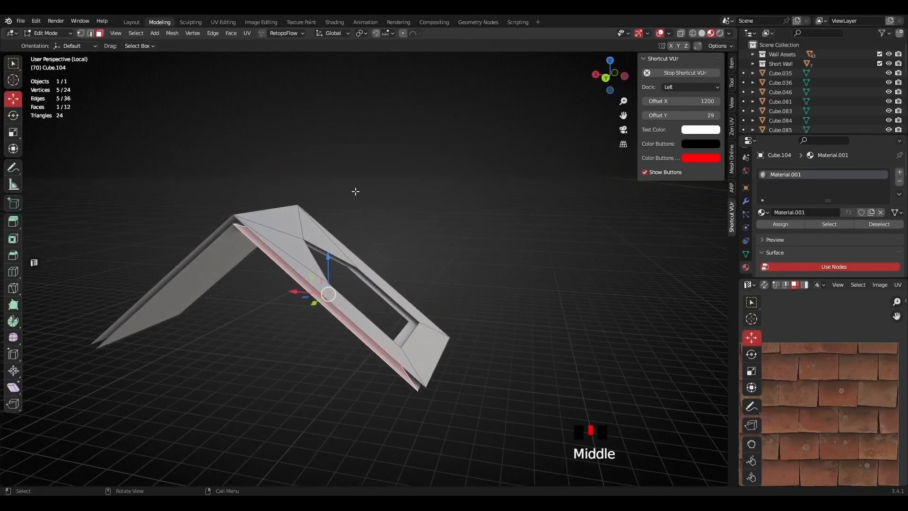
{"action": "key", "text": "KP_Divide"}
{"action": "scroll", "coordinate": [208, 235], "scroll_direction": "down", "scroll_amount": 2}
{"action": "middle_click_drag", "start_coordinate": [209, 235], "coordinate": [395, 251], "text": "shift"}
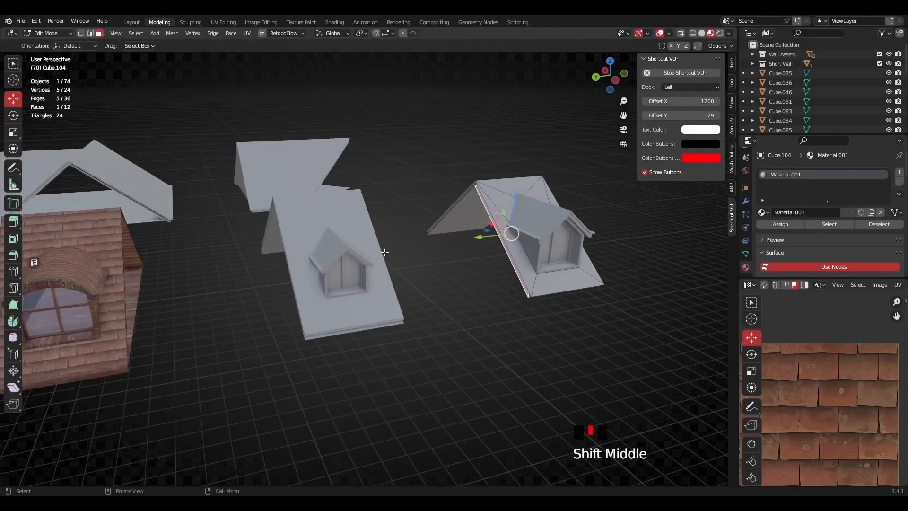
{"action": "scroll", "coordinate": [380, 246], "scroll_direction": "up", "scroll_amount": 1}
{"action": "scroll", "coordinate": [380, 246], "scroll_direction": "up", "scroll_amount": 1}
- Switch mesh editing to the dormer roof next to the textured one and select its outer slope faces
{"action": "key", "text": "Tab"}
{"action": "left_click", "coordinate": [350, 265]}
{"action": "key", "text": "Tab"}
{"action": "left_click", "coordinate": [341, 235]}
{"action": "left_click", "coordinate": [342, 235], "text": "shift"}
{"action": "left_click", "coordinate": [346, 258], "text": "shift"}
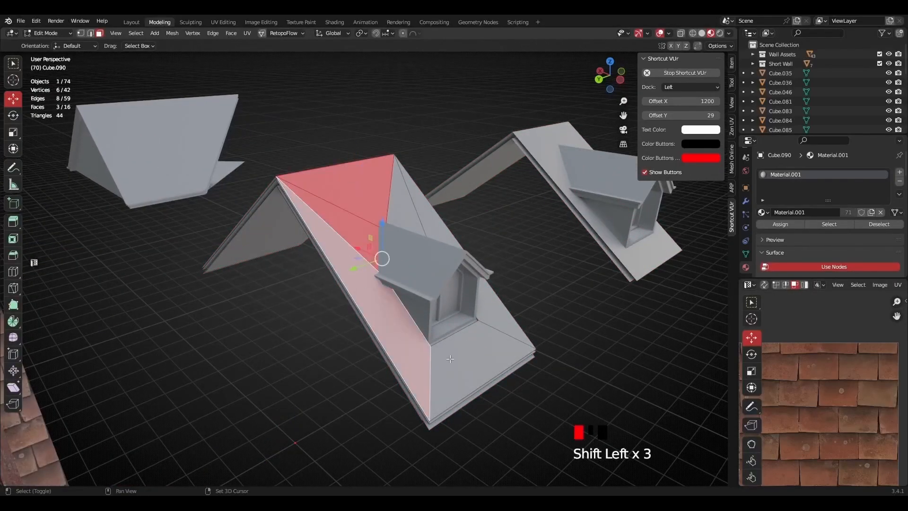
{"action": "left_click", "coordinate": [502, 323], "text": "shift"}
{"action": "middle_click_drag", "start_coordinate": [502, 323], "coordinate": [369, 208]}
{"action": "left_click", "coordinate": [407, 215], "text": "shift"}
{"action": "middle_click_drag", "start_coordinate": [369, 208], "coordinate": [352, 331], "text": "shift"}
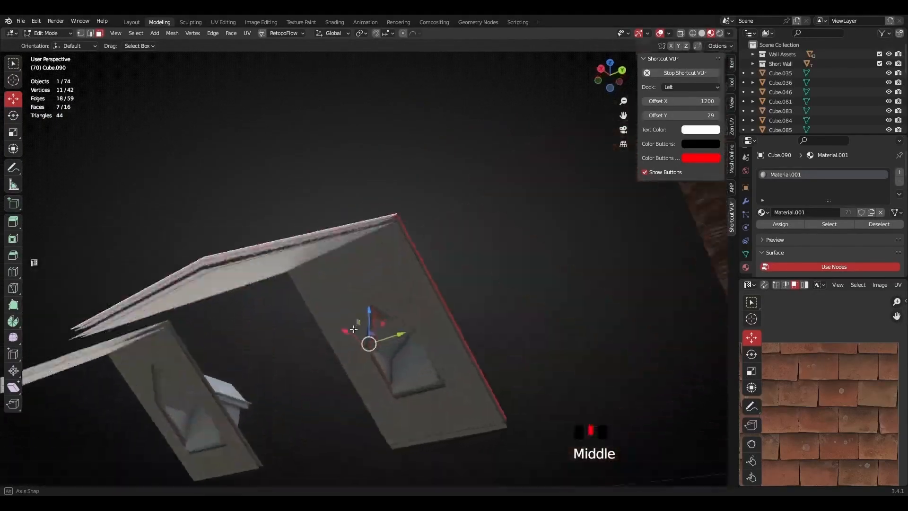
- Add this roof's inner slope faces to the selection and delete all the narrow thickness faces outside it
{"action": "scroll", "coordinate": [405, 285], "scroll_direction": "up", "scroll_amount": 2}
{"action": "left_click", "coordinate": [439, 326], "text": "shift"}
{"action": "middle_click_drag", "start_coordinate": [467, 451], "coordinate": [417, 234], "text": "shift"}
{"action": "left_click", "coordinate": [466, 270], "text": "shift"}
{"action": "scroll", "coordinate": [427, 196], "scroll_direction": "down", "scroll_amount": 4}
{"action": "middle_click_drag", "start_coordinate": [417, 234], "coordinate": [459, 258], "text": "shift"}
{"action": "middle_click_drag", "start_coordinate": [433, 191], "coordinate": [367, 223]}
{"action": "middle_click_drag", "start_coordinate": [366, 222], "coordinate": [452, 251], "text": "shift"}
{"action": "left_click", "coordinate": [374, 242], "text": "shift"}
{"action": "middle_click_drag", "start_coordinate": [379, 242], "coordinate": [477, 272]}
{"action": "middle_click_drag", "start_coordinate": [478, 272], "coordinate": [379, 277], "text": "shift"}
{"action": "scroll", "coordinate": [389, 274], "scroll_direction": "up", "scroll_amount": 2}
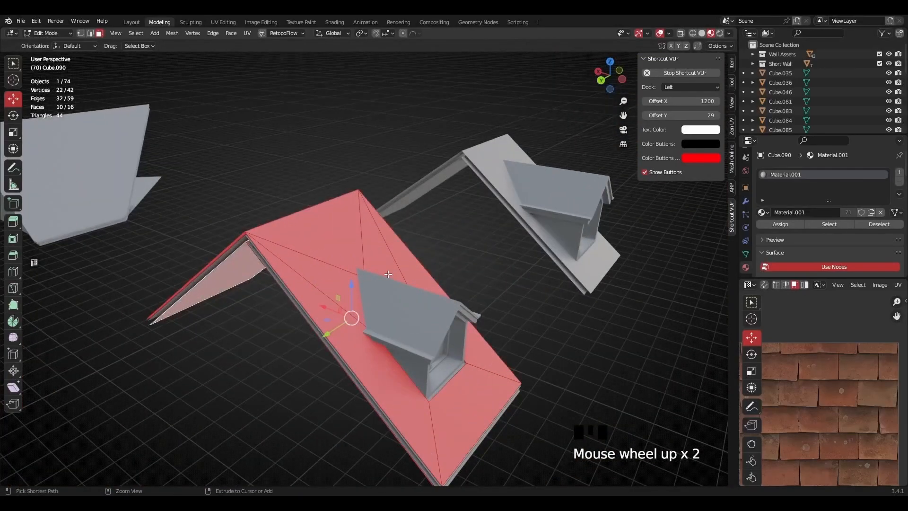
{"action": "key", "text": "ctrl+i"}
{"action": "key", "text": "x"}
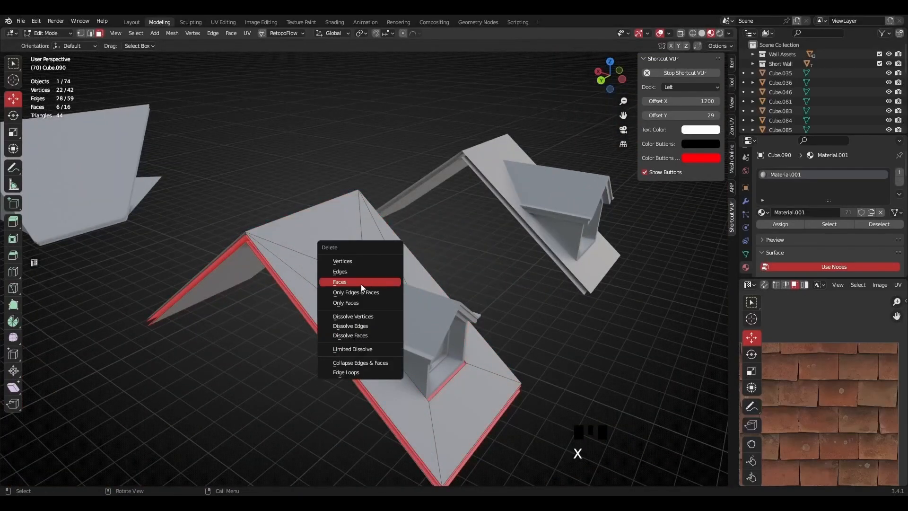
{"action": "left_click", "coordinate": [380, 281]}
- Switch mesh editing back to the tiled roof mesh of the textured dormer module
{"action": "middle_click_drag", "start_coordinate": [392, 277], "coordinate": [379, 294]}
{"action": "scroll", "coordinate": [409, 290], "scroll_direction": "down", "scroll_amount": 2}
{"action": "scroll", "coordinate": [348, 351], "scroll_direction": "up", "scroll_amount": 2}
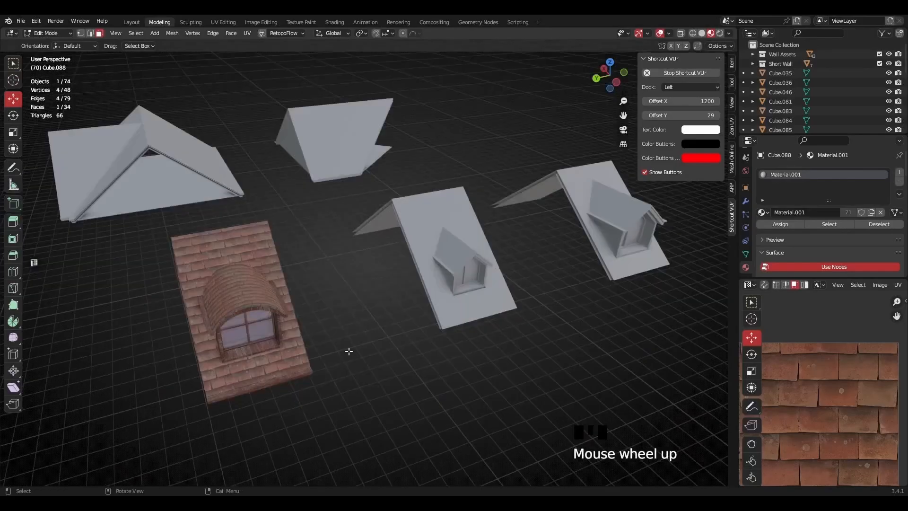
{"action": "key", "text": "Tab"}
{"action": "key", "text": "Tab"}
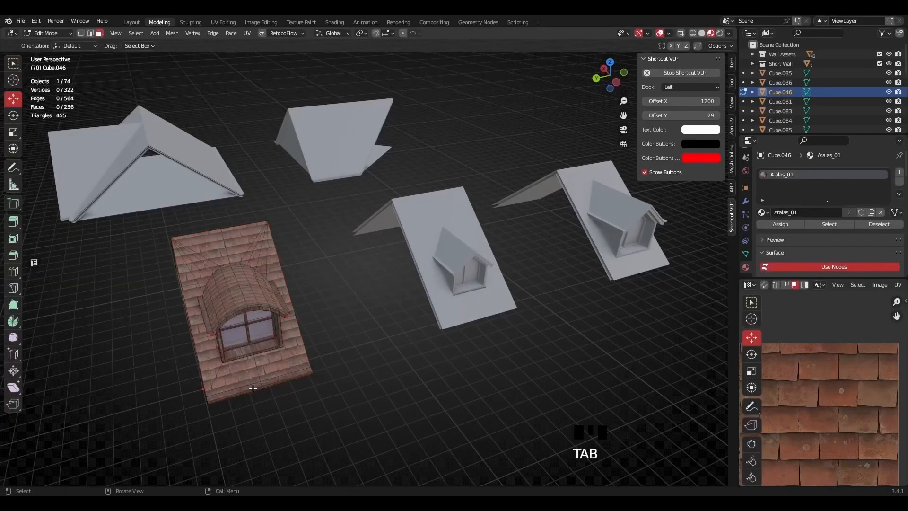
- Select the wooden eave trim faces along the lower edge below the textured dormer window
{"action": "key", "text": "KP_Decimal"}
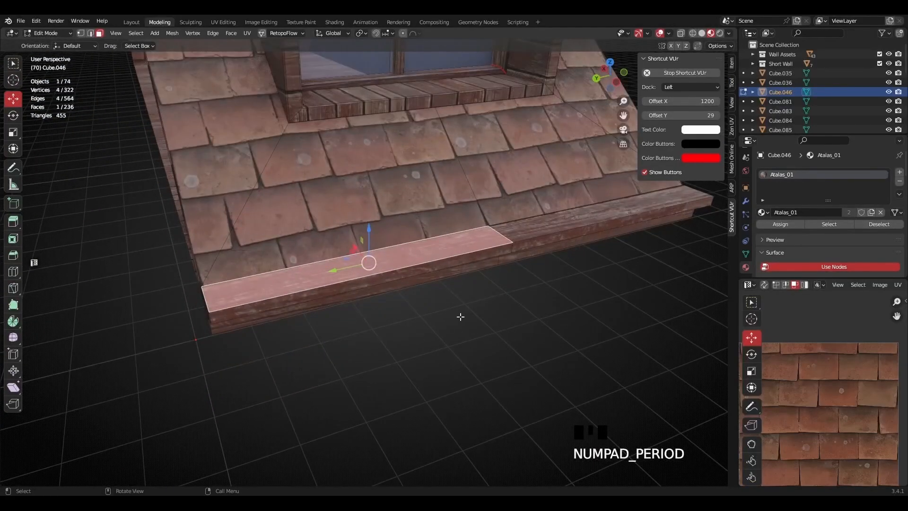
{"action": "scroll", "coordinate": [467, 317], "scroll_direction": "down", "scroll_amount": 2}
{"action": "middle_click_drag", "start_coordinate": [467, 317], "coordinate": [388, 216]}
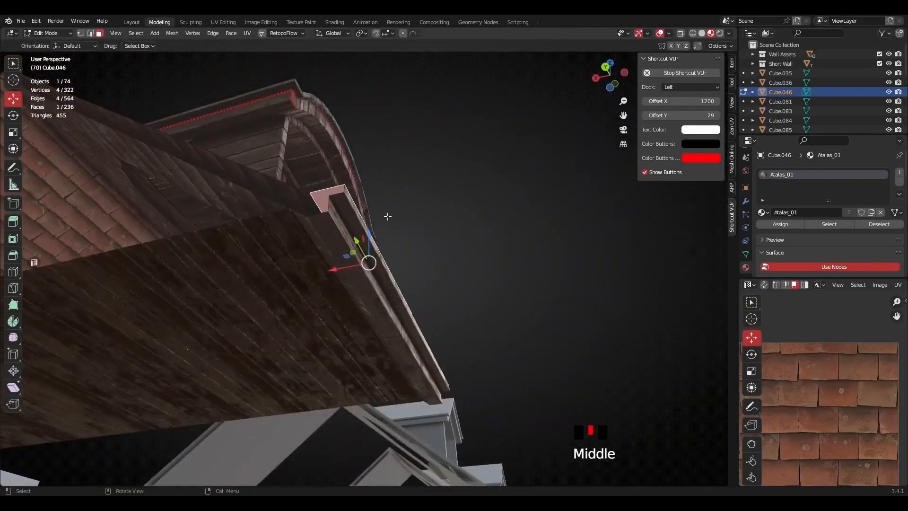
{"action": "left_click", "coordinate": [344, 256], "text": "ctrl"}
{"action": "left_click", "coordinate": [418, 367], "text": "shift"}
{"action": "middle_click_drag", "start_coordinate": [417, 367], "coordinate": [406, 402]}
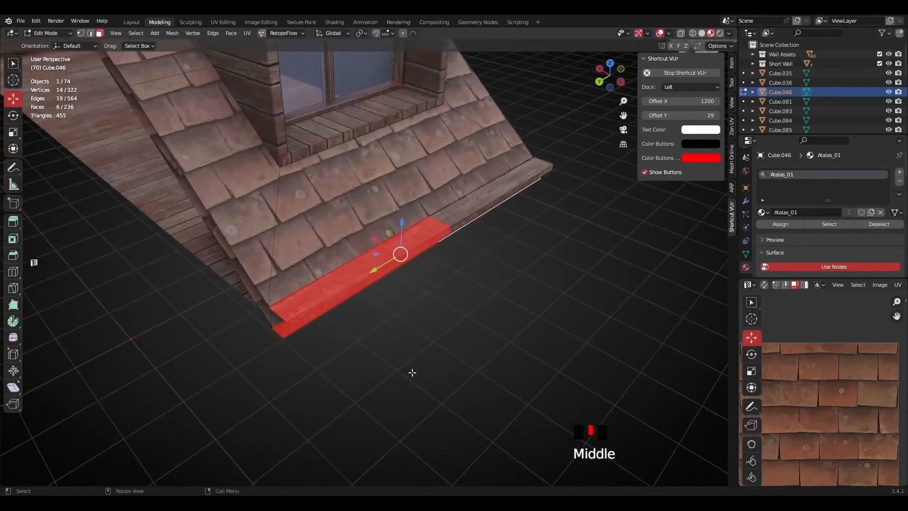
{"action": "left_click", "coordinate": [478, 202], "text": "ctrl"}
- Add the wooden eave trim faces along the lower edge of the opposite roof slope to the selection
{"action": "scroll", "coordinate": [478, 202], "scroll_direction": "down", "scroll_amount": 3}
{"action": "middle_click_drag", "start_coordinate": [478, 203], "coordinate": [437, 329]}
{"action": "scroll", "coordinate": [255, 252], "scroll_direction": "down", "scroll_amount": 2}
{"action": "scroll", "coordinate": [255, 272], "scroll_direction": "down", "scroll_amount": 3}
{"action": "scroll", "coordinate": [431, 298], "scroll_direction": "up", "scroll_amount": 2}
{"action": "left_click", "coordinate": [432, 297], "text": "shift"}
{"action": "middle_click_drag", "start_coordinate": [432, 296], "coordinate": [407, 276], "text": "shift"}
{"action": "scroll", "coordinate": [352, 163], "scroll_direction": "up", "scroll_amount": 2}
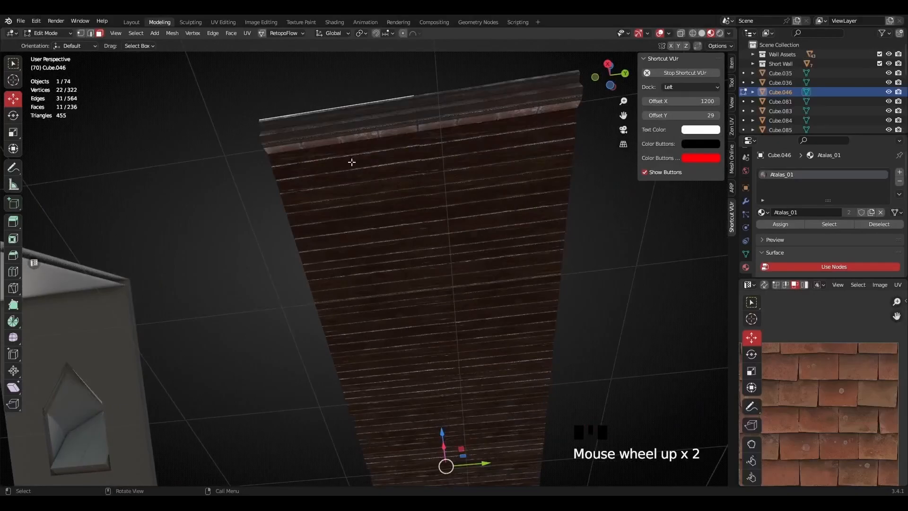
{"action": "left_click", "coordinate": [373, 126], "text": "ctrl"}
{"action": "left_click", "coordinate": [477, 107], "text": "shift"}
{"action": "middle_click_drag", "start_coordinate": [477, 107], "coordinate": [463, 325]}
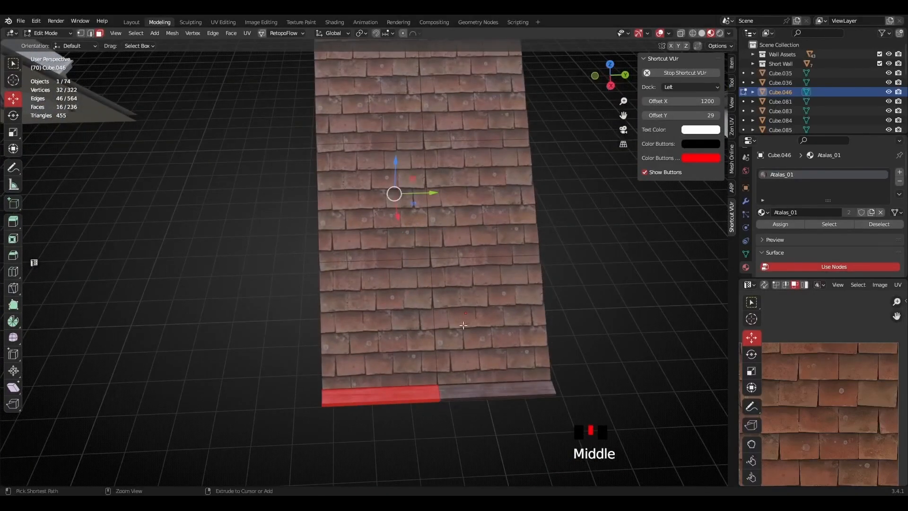
{"action": "left_click", "coordinate": [471, 392], "text": "ctrl"}
- With snapping enabled, duplicate the selected eave trim -10 m along Y onto the middle dormer module, and again by -10 m onto the far one
{"action": "scroll", "coordinate": [513, 357], "scroll_direction": "down", "scroll_amount": 3}
{"action": "middle_click_drag", "start_coordinate": [531, 320], "coordinate": [337, 268]}
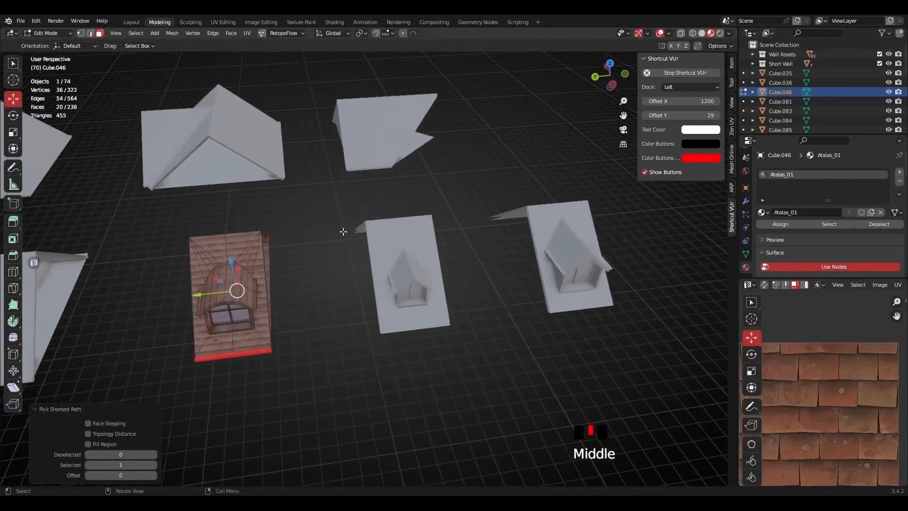
{"action": "left_click", "coordinate": [375, 32]}
{"action": "middle_click_drag", "start_coordinate": [345, 328], "coordinate": [324, 317], "text": "shift"}
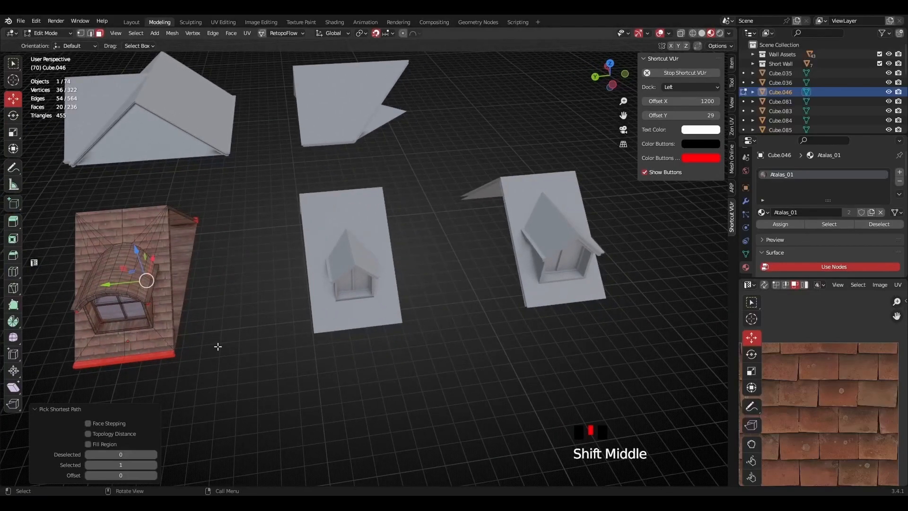
{"action": "middle_click_drag", "start_coordinate": [219, 346], "coordinate": [214, 343]}
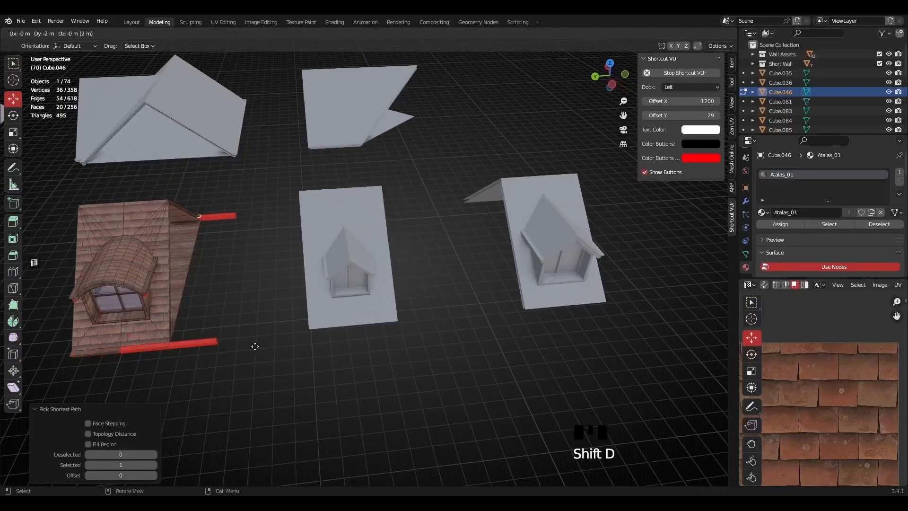
{"action": "left_click", "coordinate": [416, 342]}
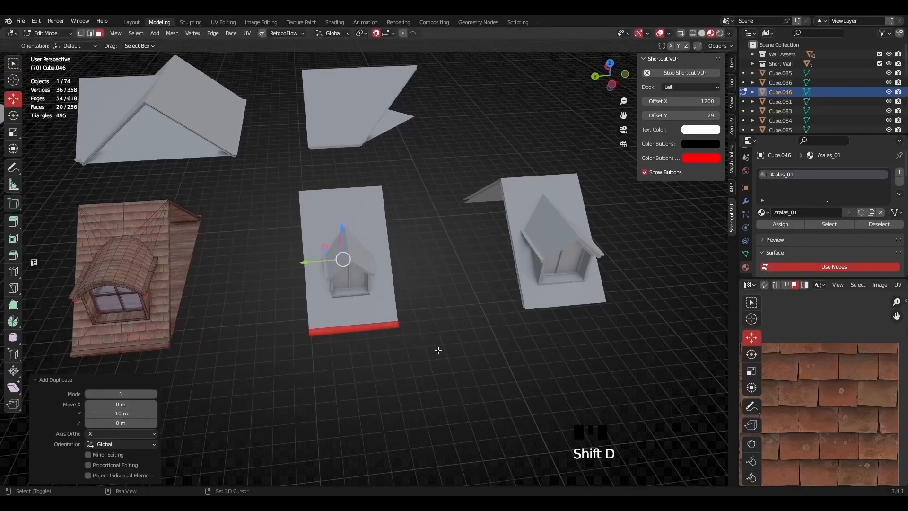
{"action": "key", "text": "shift+d"}
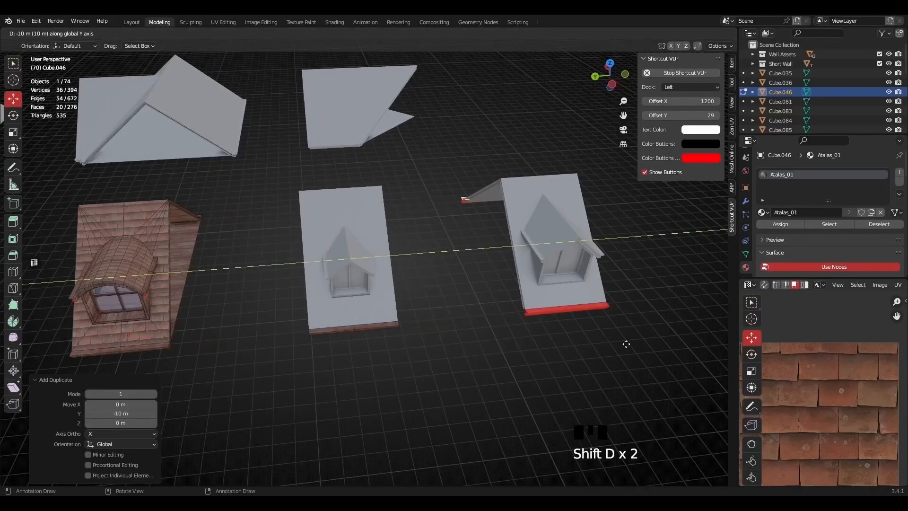
{"action": "left_click", "coordinate": [626, 344]}
- Examine how the duplicated wooden trim meets the lower roof edges of the middle dormer module
{"action": "middle_click_drag", "start_coordinate": [456, 361], "coordinate": [307, 341]}
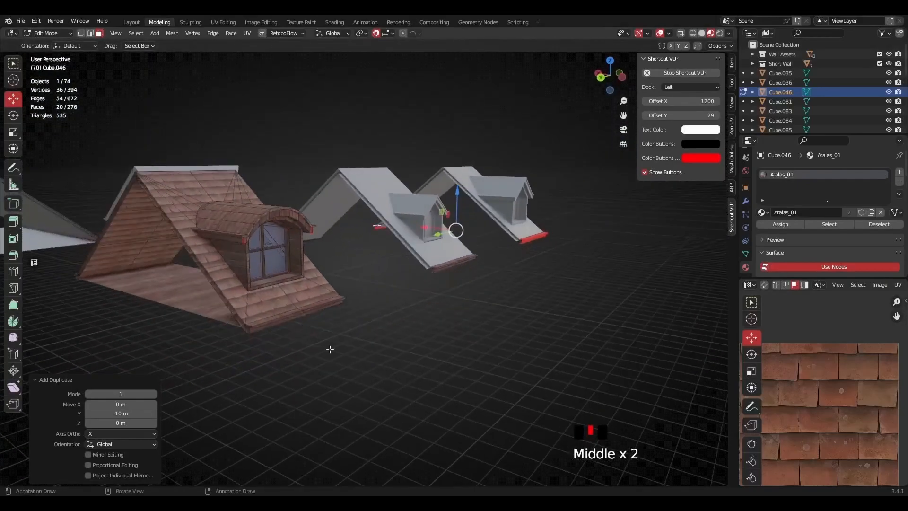
{"action": "scroll", "coordinate": [531, 298], "scroll_direction": "up", "scroll_amount": 2}
{"action": "middle_click_drag", "start_coordinate": [531, 298], "coordinate": [502, 286]}
{"action": "scroll", "coordinate": [508, 275], "scroll_direction": "up", "scroll_amount": 1}
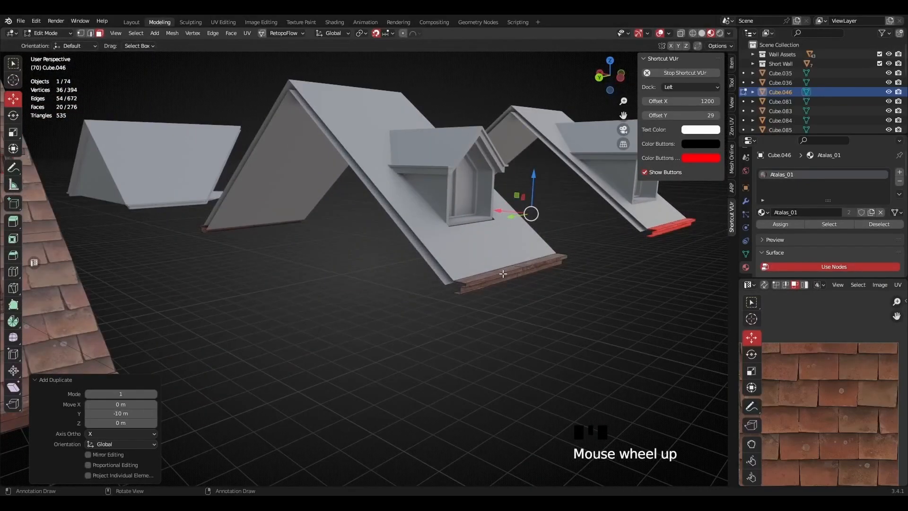
{"action": "middle_click_drag", "start_coordinate": [494, 276], "coordinate": [686, 294]}
{"action": "middle_click_drag", "start_coordinate": [424, 257], "coordinate": [329, 327]}
{"action": "scroll", "coordinate": [342, 298], "scroll_direction": "up", "scroll_amount": 3}
{"action": "scroll", "coordinate": [303, 286], "scroll_direction": "down", "scroll_amount": 2}
{"action": "middle_click_drag", "start_coordinate": [303, 286], "coordinate": [367, 302]}
{"action": "scroll", "coordinate": [367, 303], "scroll_direction": "up", "scroll_amount": 2}
{"action": "middle_click_drag", "start_coordinate": [304, 317], "coordinate": [335, 305]}
- Enter mesh editing on the middle dormer module's roof slopes and set snapping to Vertex
{"action": "left_click", "coordinate": [339, 299]}
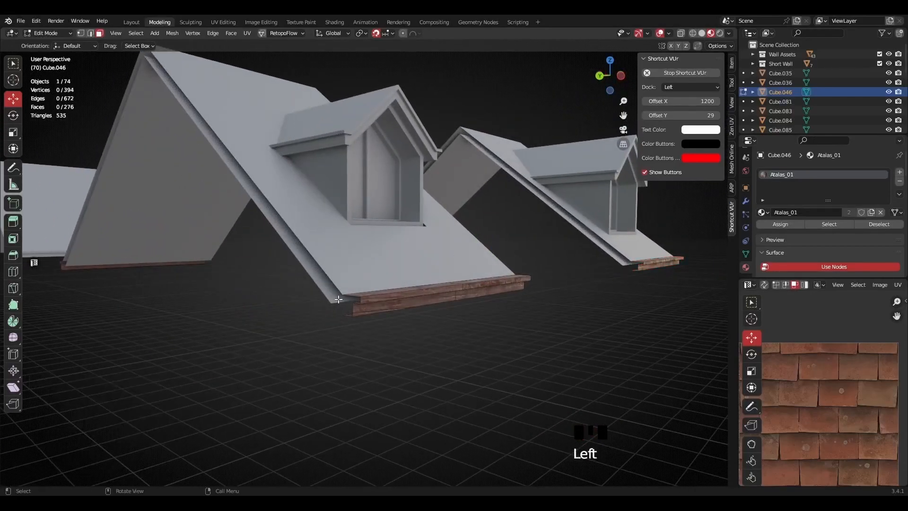
{"action": "key", "text": "Tab"}
{"action": "left_click", "coordinate": [344, 311]}
{"action": "scroll", "coordinate": [345, 312], "scroll_direction": "up", "scroll_amount": 1}
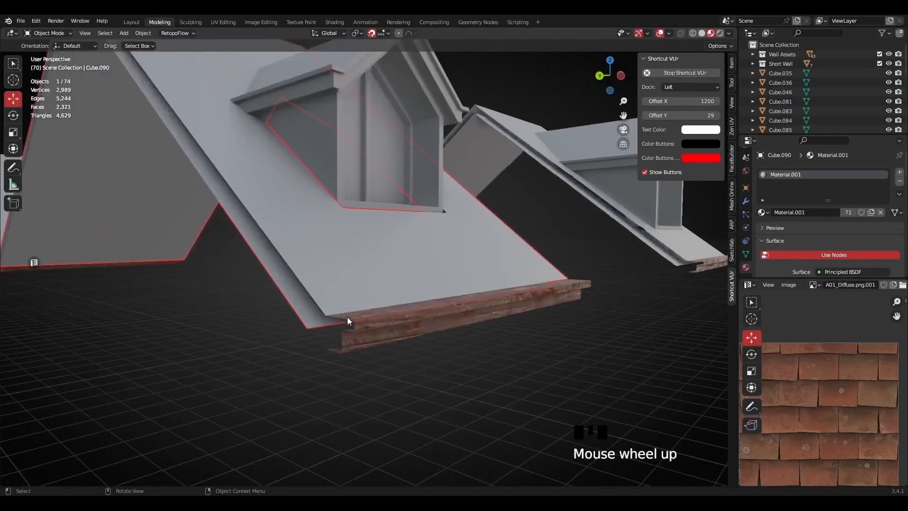
{"action": "left_click", "coordinate": [336, 351]}
{"action": "left_click", "coordinate": [322, 337]}
{"action": "left_click", "coordinate": [339, 349]}
{"action": "left_click", "coordinate": [317, 324]}
{"action": "key", "text": "Tab"}
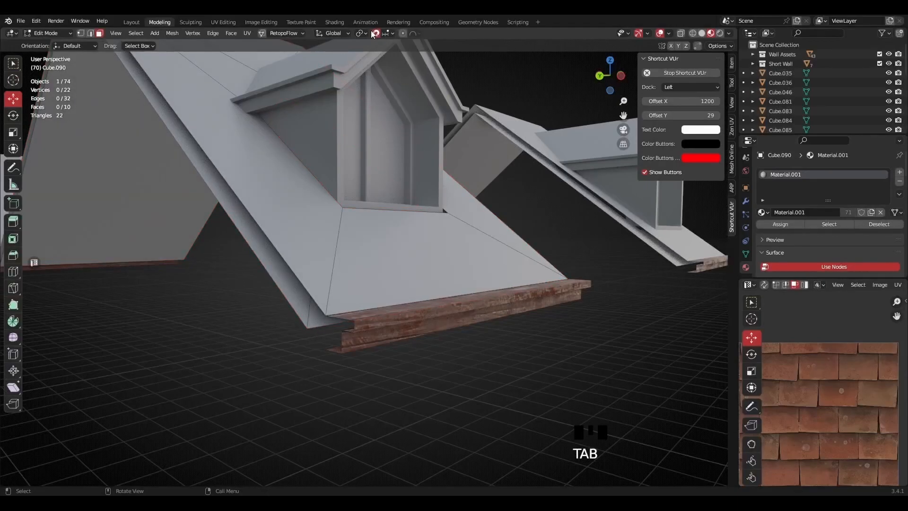
{"action": "left_click", "coordinate": [394, 31]}
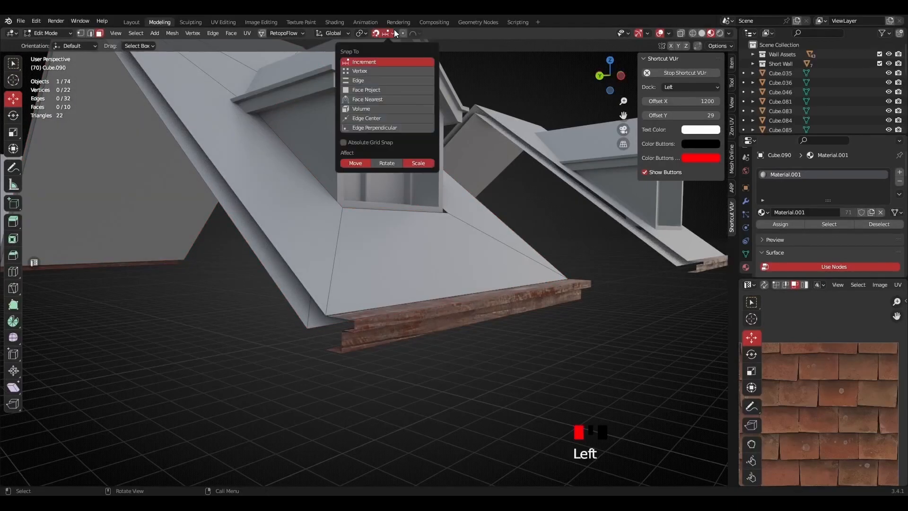
{"action": "left_click", "coordinate": [361, 73]}
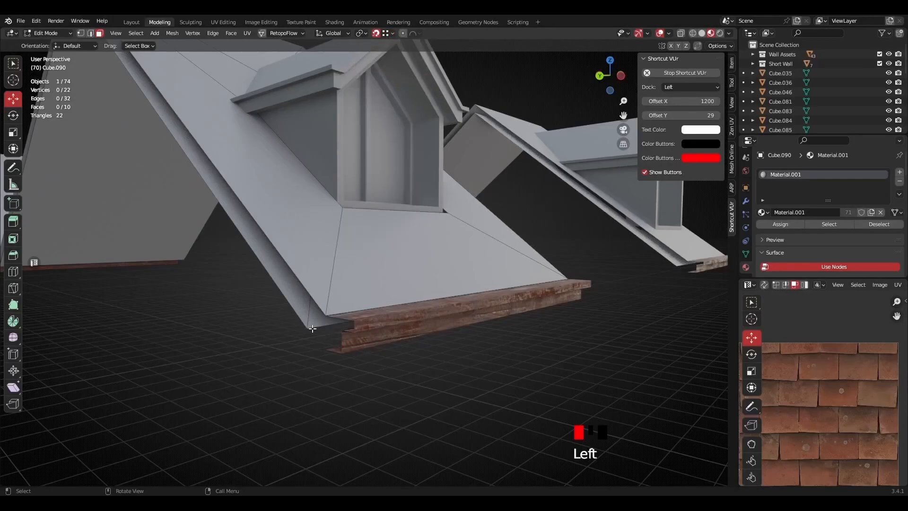
- Add the wooden trim object to the selection and edit it together with the middle module's roof mesh
{"action": "key", "text": "Tab"}
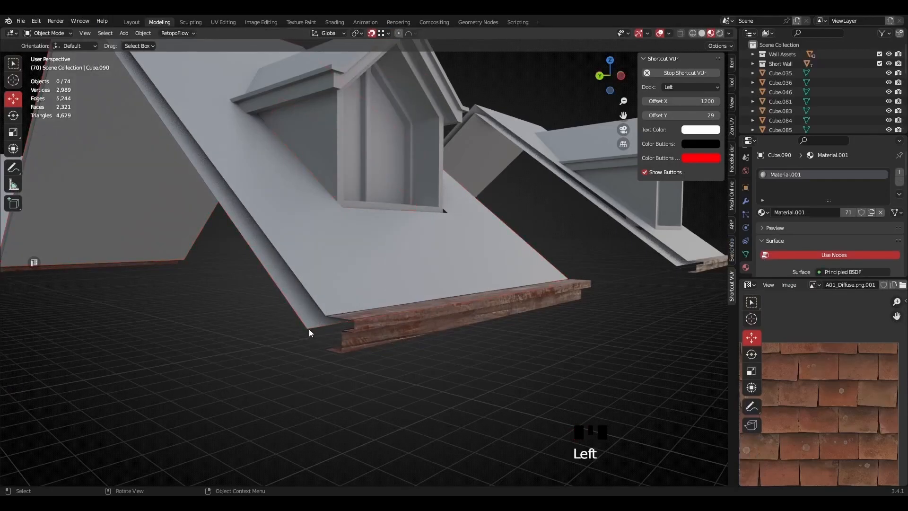
{"action": "left_click", "coordinate": [365, 345], "text": "shift"}
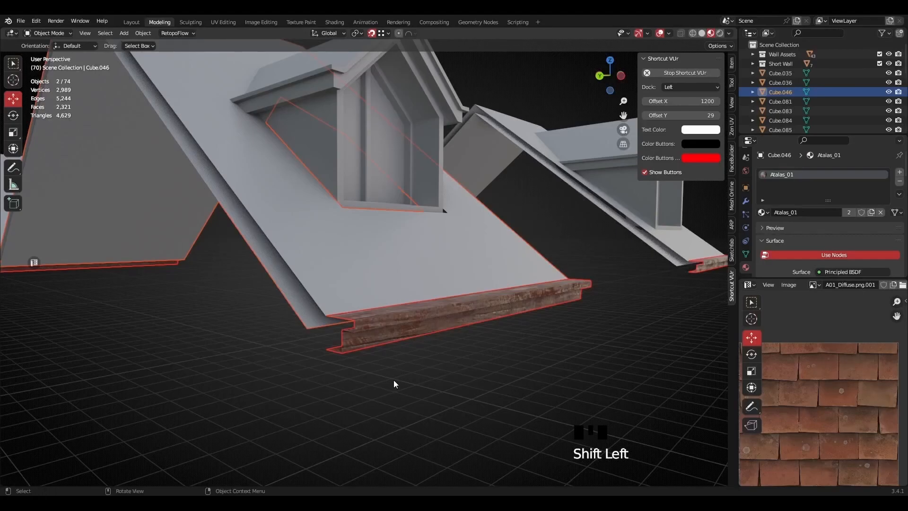
{"action": "key", "text": "Tab"}
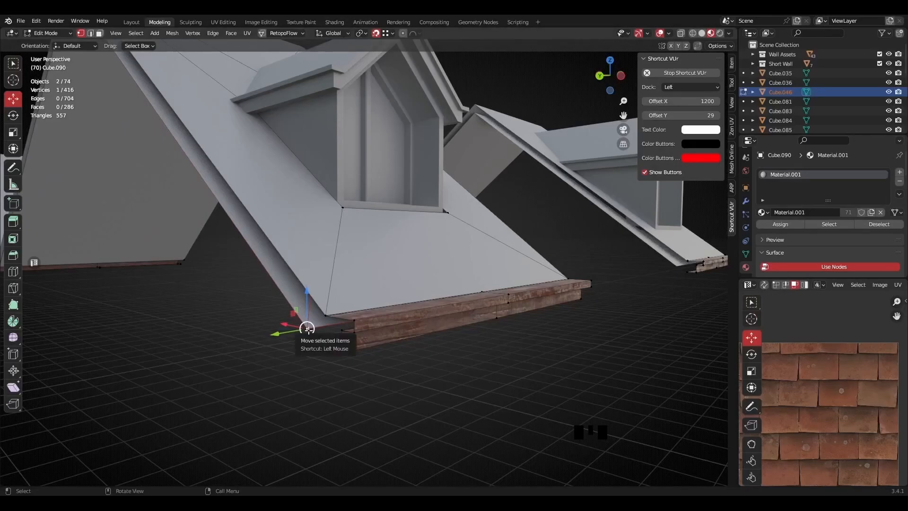
- Snap the two lower underside corners of the middle module's dormer-side slope to the trim ends, moving them -0.19967 m in X and -0.1183 m in Z
{"action": "key", "text": "g"}
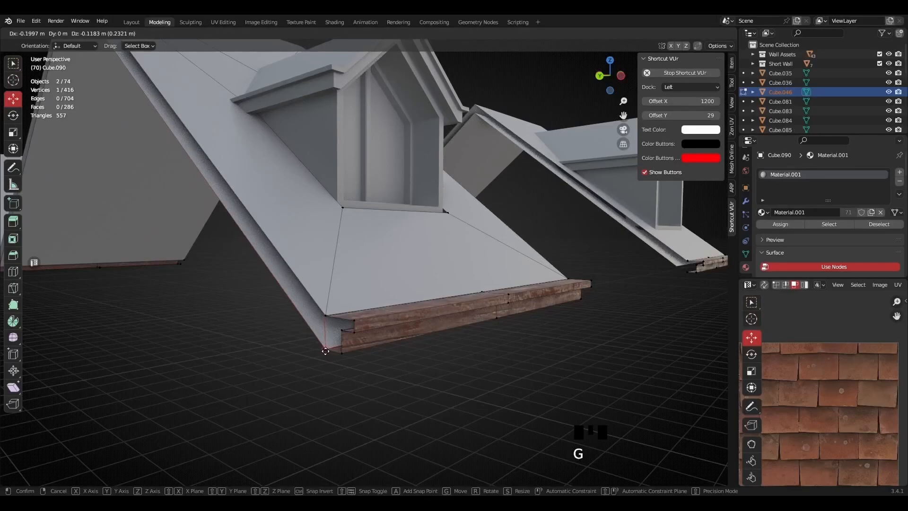
{"action": "left_click", "coordinate": [326, 351]}
{"action": "mouse_move", "coordinate": [323, 345]}
{"action": "middle_mouse_down"}
{"action": "mouse_move", "coordinate": [341, 340]}
{"action": "mouse_move", "coordinate": [322, 338]}
{"action": "middle_mouse_up"}
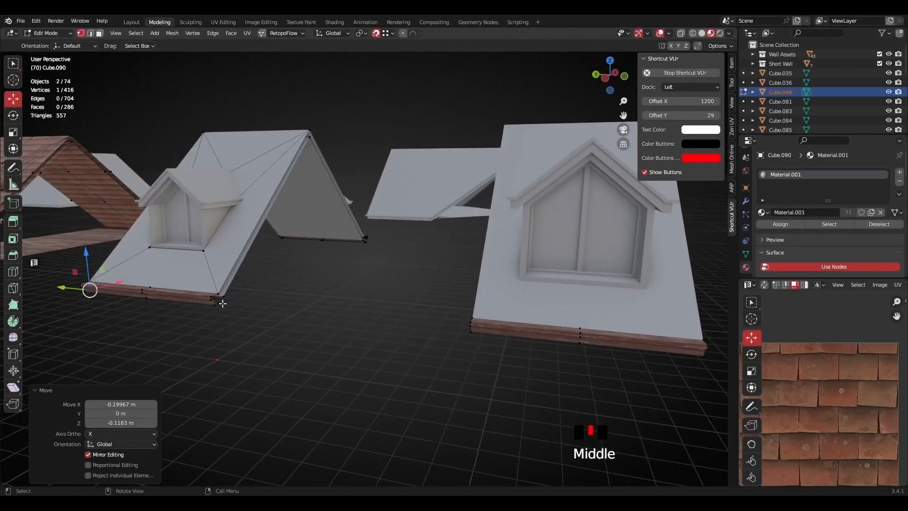
{"action": "middle_click_drag", "start_coordinate": [225, 310], "coordinate": [317, 270], "text": "shift"}
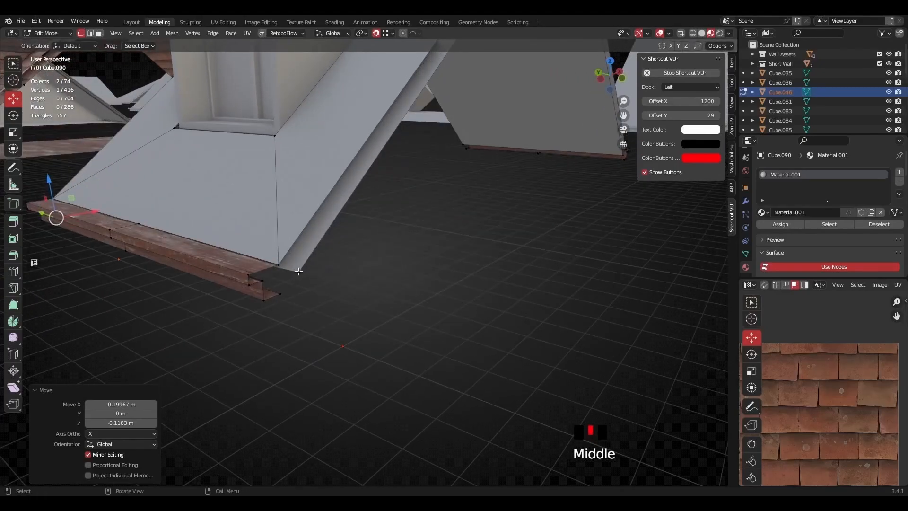
{"action": "left_click", "coordinate": [298, 270]}
{"action": "key", "text": "g"}
{"action": "left_click", "coordinate": [285, 297]}
- Snap the lower underside corners of the middle module's opposite slope to the trim ends, moving them 0.19967 m in X and -0.1183 m in Z
{"action": "middle_click_drag", "start_coordinate": [284, 297], "coordinate": [188, 283]}
{"action": "middle_click_drag", "start_coordinate": [216, 247], "coordinate": [367, 284]}
{"action": "scroll", "coordinate": [186, 237], "scroll_direction": "up", "scroll_amount": 1}
{"action": "scroll", "coordinate": [181, 234], "scroll_direction": "down", "scroll_amount": 3}
{"action": "scroll", "coordinate": [454, 279], "scroll_direction": "up", "scroll_amount": 3}
{"action": "scroll", "coordinate": [383, 320], "scroll_direction": "up", "scroll_amount": 4}
{"action": "scroll", "coordinate": [384, 320], "scroll_direction": "up", "scroll_amount": 1}
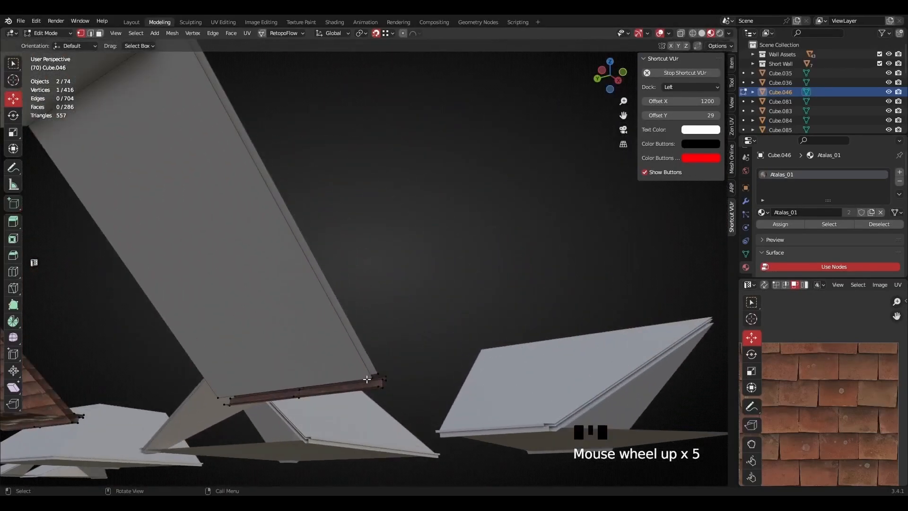
{"action": "key", "text": "KP_Decimal"}
{"action": "scroll", "coordinate": [471, 389], "scroll_direction": "down", "scroll_amount": 20}
{"action": "middle_click_drag", "start_coordinate": [471, 389], "coordinate": [411, 296]}
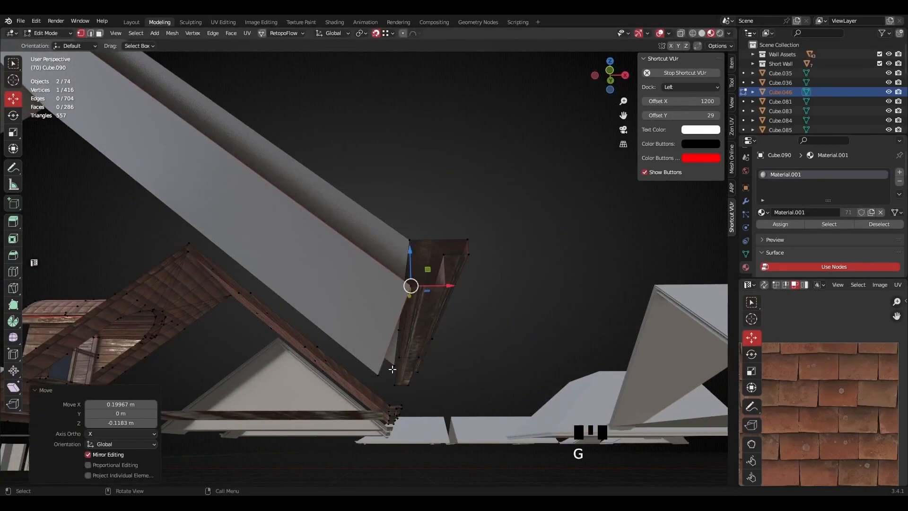
{"action": "scroll", "coordinate": [398, 322], "scroll_direction": "down", "scroll_amount": 6}
{"action": "middle_click_drag", "start_coordinate": [397, 322], "coordinate": [393, 245]}
{"action": "scroll", "coordinate": [321, 313], "scroll_direction": "down", "scroll_amount": 3}
{"action": "scroll", "coordinate": [364, 260], "scroll_direction": "up", "scroll_amount": 1}
- Switch mesh editing to the far dormer module's roof slopes together with the wooden trim object
{"action": "key", "text": "Tab"}
{"action": "left_click", "coordinate": [332, 258]}
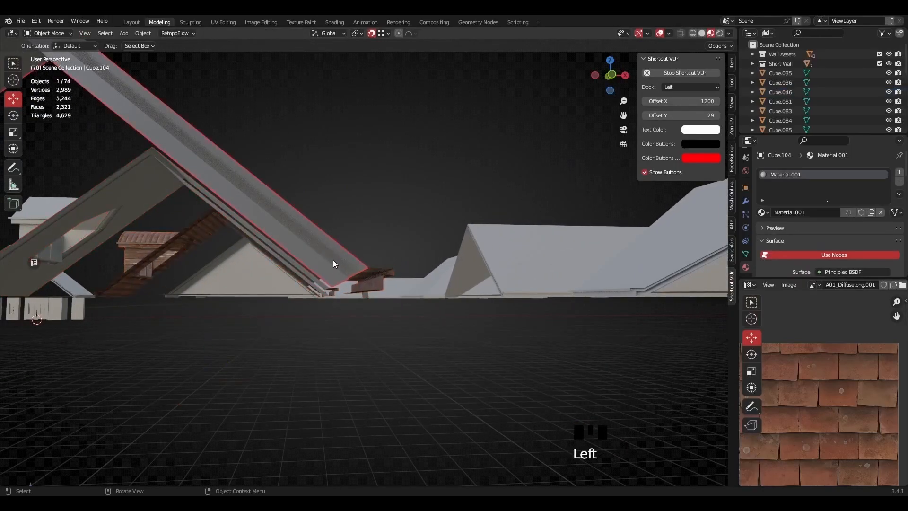
{"action": "key", "text": "Tab"}
{"action": "middle_click_drag", "start_coordinate": [333, 258], "coordinate": [434, 184]}
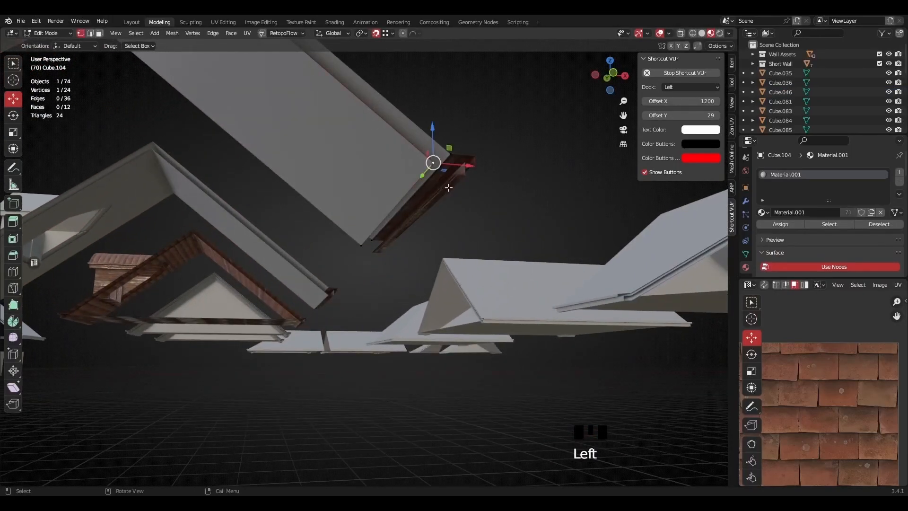
{"action": "key", "text": "Tab"}
{"action": "key", "text": "Tab"}
- Snap both lower underside corners of the far module's rear slope to the trim ends, moving them 0.1997 m in X and -0.1183 m in Z
{"action": "scroll", "coordinate": [451, 201], "scroll_direction": "up", "scroll_amount": 3}
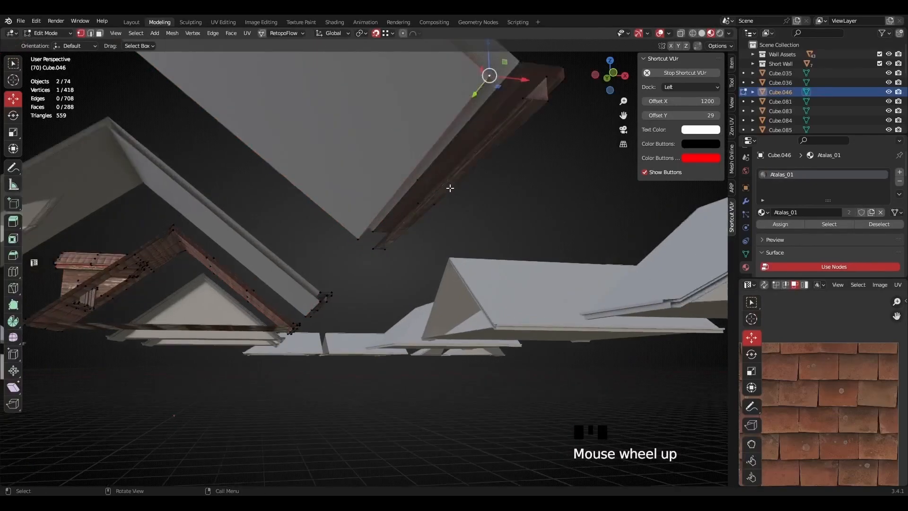
{"action": "middle_click_drag", "start_coordinate": [451, 200], "coordinate": [419, 230], "text": "shift"}
{"action": "key", "text": "g"}
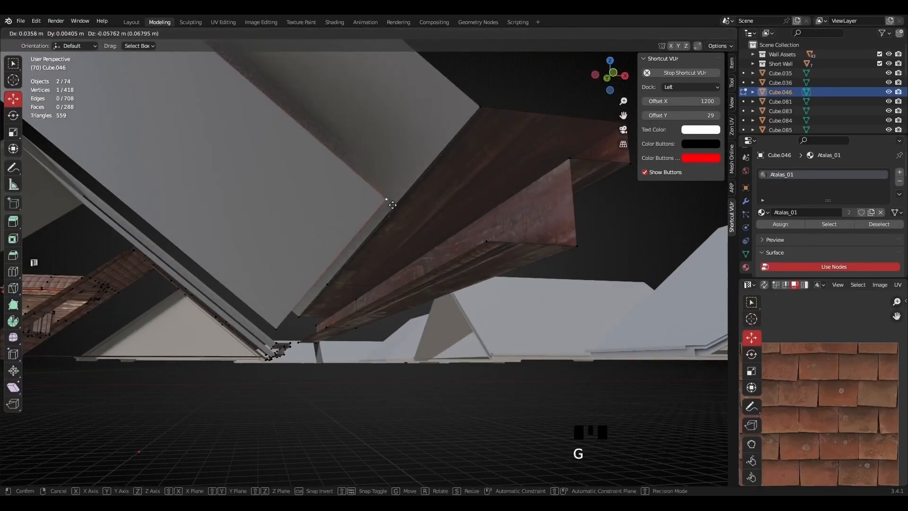
{"action": "left_click", "coordinate": [489, 241]}
{"action": "scroll", "coordinate": [337, 273], "scroll_direction": "down", "scroll_amount": 4}
{"action": "middle_click_drag", "start_coordinate": [337, 273], "coordinate": [480, 258]}
{"action": "key", "text": "KP_Decimal"}
{"action": "scroll", "coordinate": [379, 300], "scroll_direction": "down", "scroll_amount": 15}
{"action": "middle_click_drag", "start_coordinate": [379, 300], "coordinate": [573, 332]}
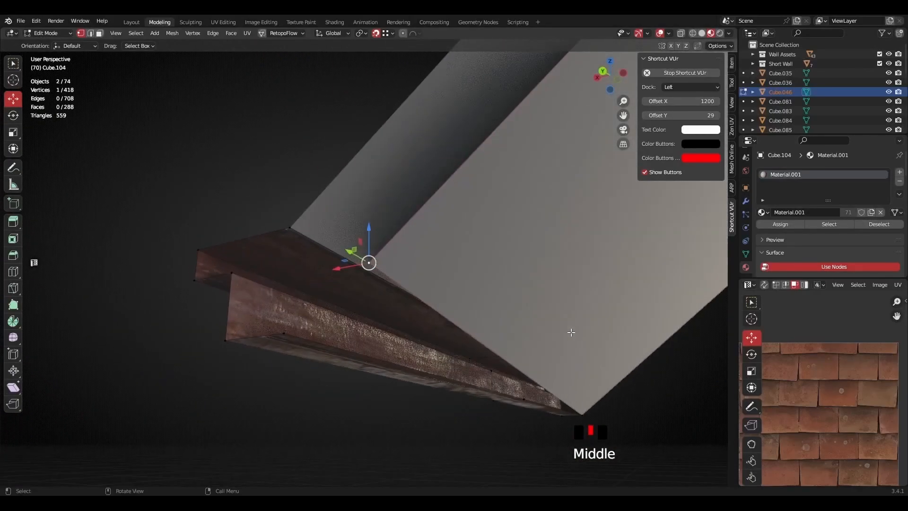
{"action": "middle_click_drag", "start_coordinate": [357, 335], "coordinate": [397, 312]}
{"action": "key", "text": "g"}
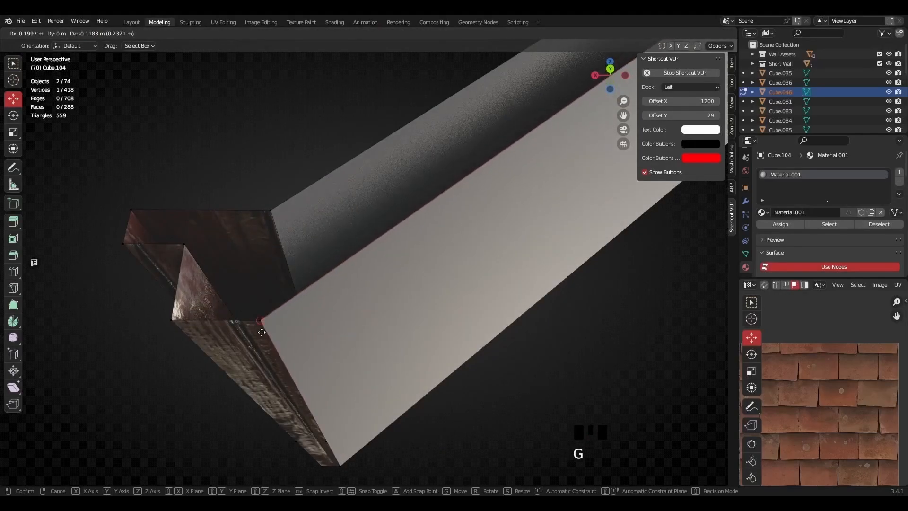
{"action": "left_click", "coordinate": [262, 333]}
- Snap both lower underside corners of the far module's dormer-side slope to the trim ends, moving them -0.19967 m in X and -0.1183 m in Z
{"action": "scroll", "coordinate": [463, 265], "scroll_direction": "down", "scroll_amount": 7}
{"action": "middle_click_drag", "start_coordinate": [462, 266], "coordinate": [291, 174], "text": "shift"}
{"action": "scroll", "coordinate": [291, 174], "scroll_direction": "up", "scroll_amount": 3}
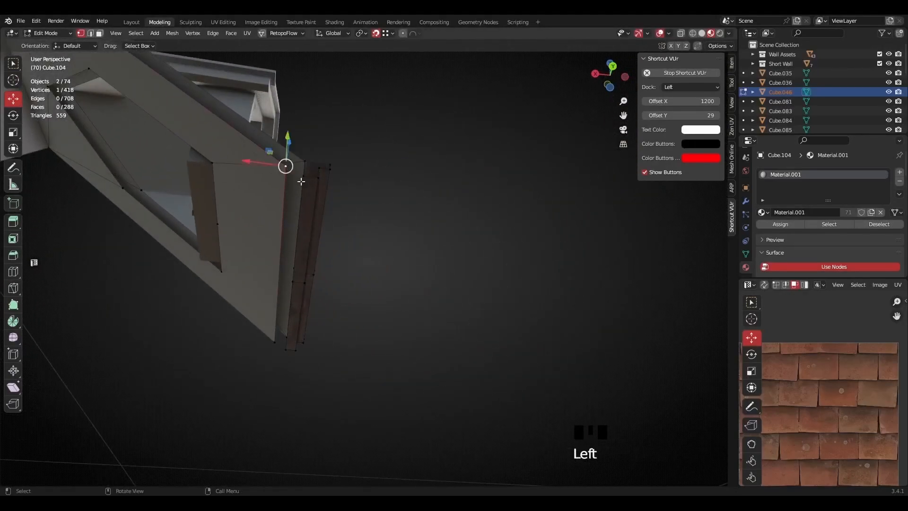
{"action": "left_click", "coordinate": [306, 182]}
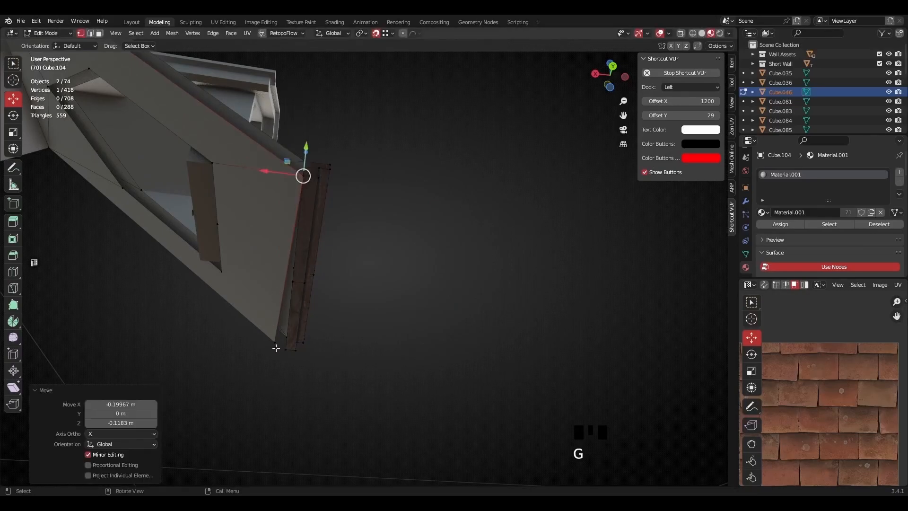
{"action": "left_click", "coordinate": [288, 356]}
- Select all linked wooden trim faces on both eaves of the middle dormer module and separate them into their own object
{"action": "scroll", "coordinate": [290, 350], "scroll_direction": "down", "scroll_amount": 2}
{"action": "middle_click_drag", "start_coordinate": [291, 350], "coordinate": [379, 304]}
{"action": "scroll", "coordinate": [281, 217], "scroll_direction": "down", "scroll_amount": 4}
{"action": "scroll", "coordinate": [272, 224], "scroll_direction": "down", "scroll_amount": 3}
{"action": "scroll", "coordinate": [372, 317], "scroll_direction": "up", "scroll_amount": 3}
{"action": "scroll", "coordinate": [371, 290], "scroll_direction": "down", "scroll_amount": 3}
{"action": "scroll", "coordinate": [309, 283], "scroll_direction": "up", "scroll_amount": 3}
{"action": "scroll", "coordinate": [371, 314], "scroll_direction": "up", "scroll_amount": 2}
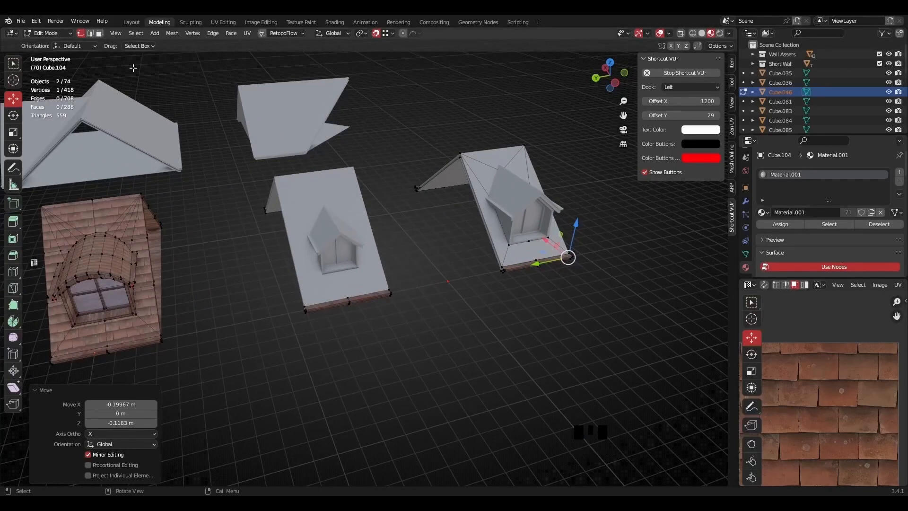
{"action": "scroll", "coordinate": [352, 331], "scroll_direction": "up", "scroll_amount": 2}
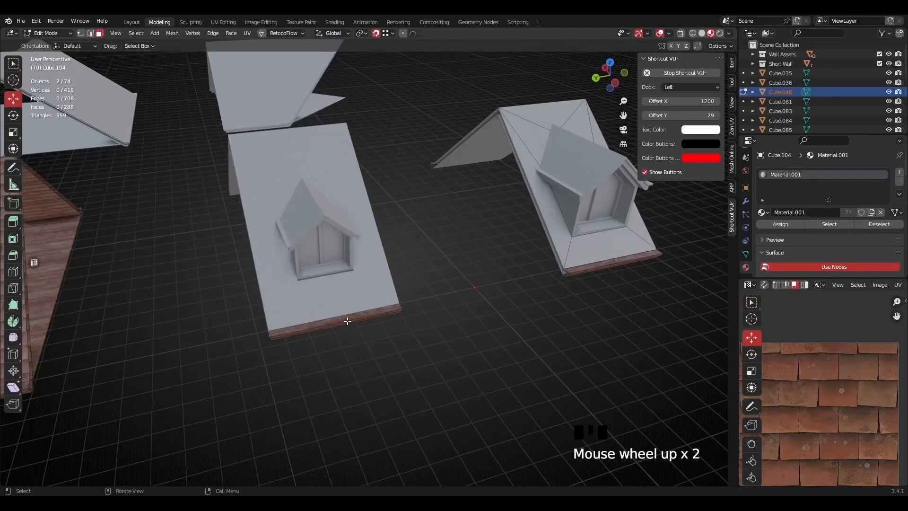
{"action": "middle_click_drag", "start_coordinate": [355, 362], "coordinate": [330, 377]}
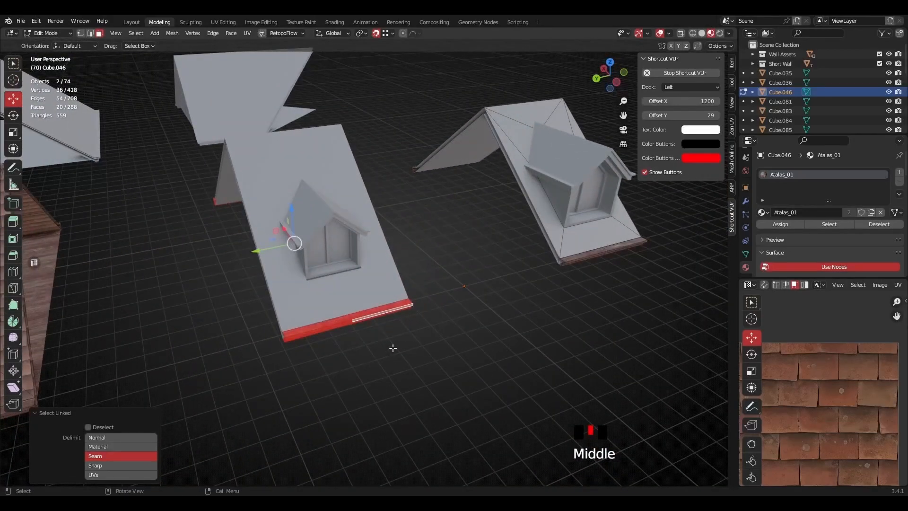
{"action": "left_click", "coordinate": [374, 349]}
- Select the linked wooden trim pieces on both eaves of the far dormer module and separate them into their own object
{"action": "scroll", "coordinate": [432, 314], "scroll_direction": "down", "scroll_amount": 2}
{"action": "middle_click_drag", "start_coordinate": [432, 314], "coordinate": [425, 338], "text": "shift"}
{"action": "scroll", "coordinate": [346, 328], "scroll_direction": "up", "scroll_amount": 2}
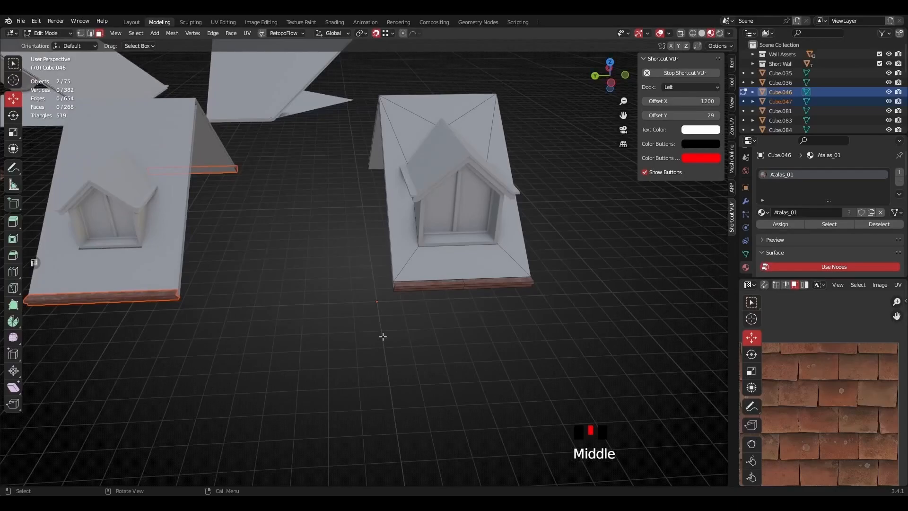
{"action": "middle_click_drag", "start_coordinate": [435, 288], "coordinate": [355, 304]}
{"action": "scroll", "coordinate": [549, 368], "scroll_direction": "down", "scroll_amount": 1}
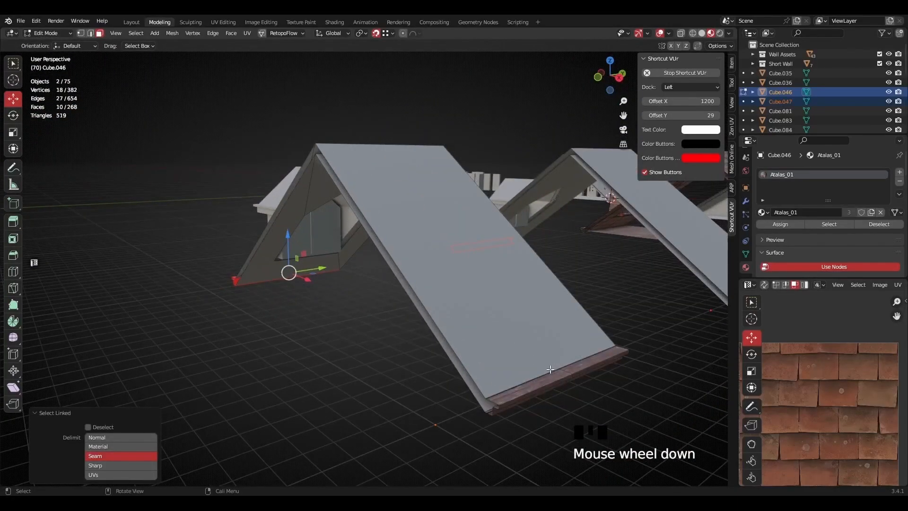
{"action": "left_click", "coordinate": [544, 377]}
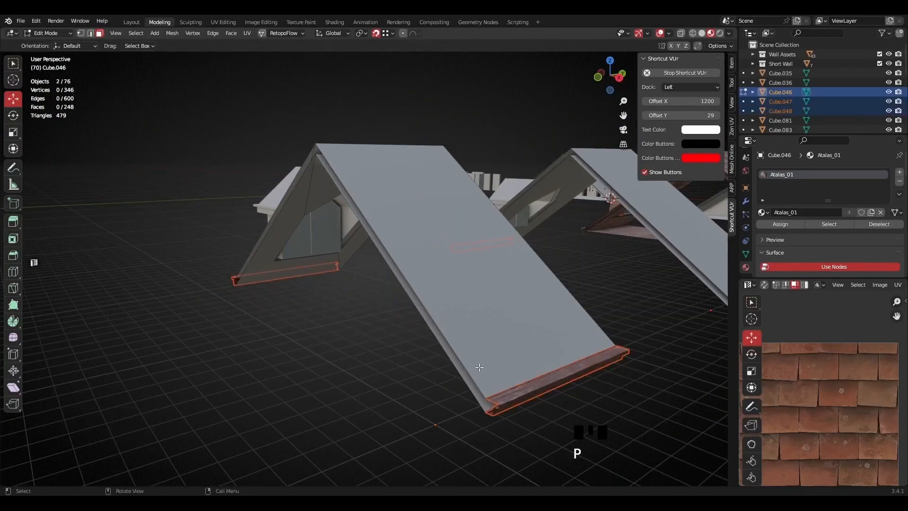
{"action": "scroll", "coordinate": [410, 356], "scroll_direction": "down", "scroll_amount": 2}
{"action": "middle_click_drag", "start_coordinate": [410, 356], "coordinate": [462, 380], "text": "shift"}
{"action": "scroll", "coordinate": [463, 380], "scroll_direction": "up", "scroll_amount": 3}
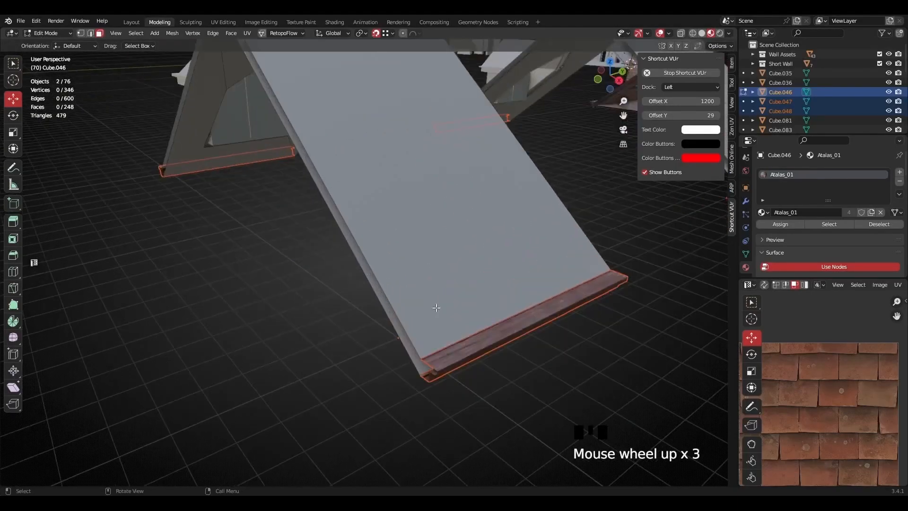
- Examine the far module's separated wooden eave trim from above, from its end and from below where it meets the roof slope
{"action": "key", "text": "Tab"}
{"action": "left_click", "coordinate": [488, 351]}
{"action": "key", "text": "Tab"}
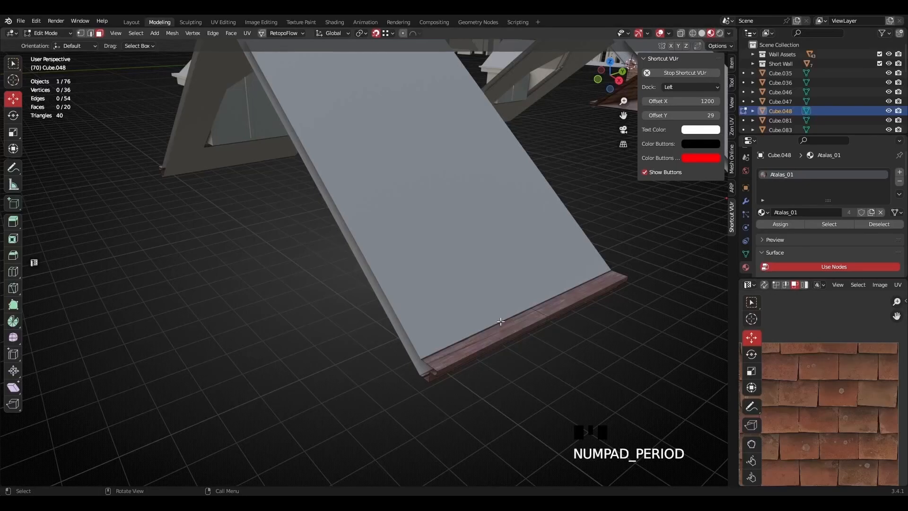
{"action": "key", "text": "KP_Decimal"}
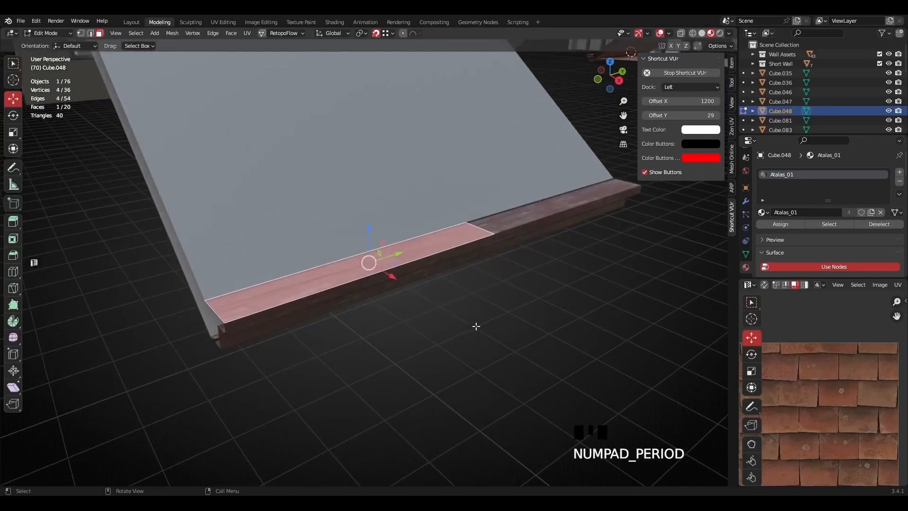
{"action": "middle_click_drag", "start_coordinate": [441, 311], "coordinate": [408, 341]}
{"action": "scroll", "coordinate": [454, 292], "scroll_direction": "down", "scroll_amount": 2}
{"action": "middle_click_drag", "start_coordinate": [454, 291], "coordinate": [308, 320]}
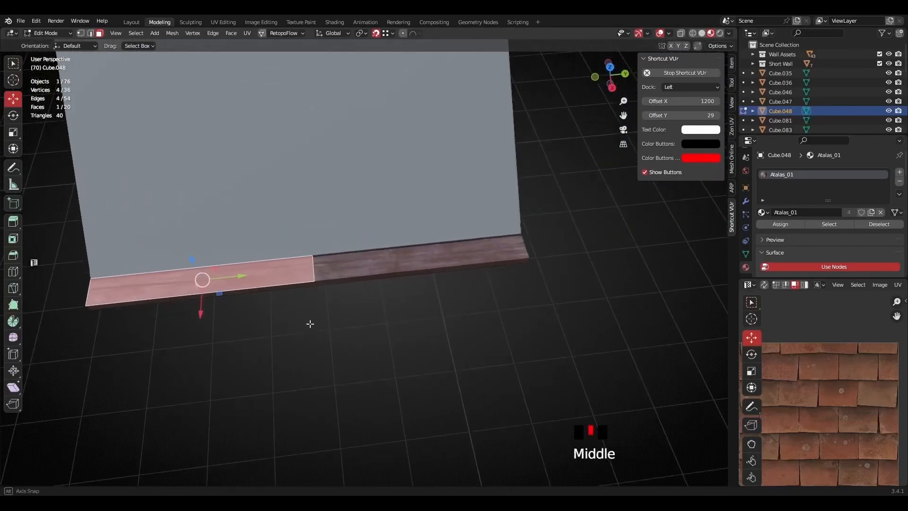
{"action": "scroll", "coordinate": [362, 351], "scroll_direction": "up", "scroll_amount": 2}
{"action": "middle_click_drag", "start_coordinate": [362, 351], "coordinate": [391, 254]}
{"action": "scroll", "coordinate": [387, 241], "scroll_direction": "down", "scroll_amount": 2}
{"action": "scroll", "coordinate": [382, 230], "scroll_direction": "up", "scroll_amount": 1}
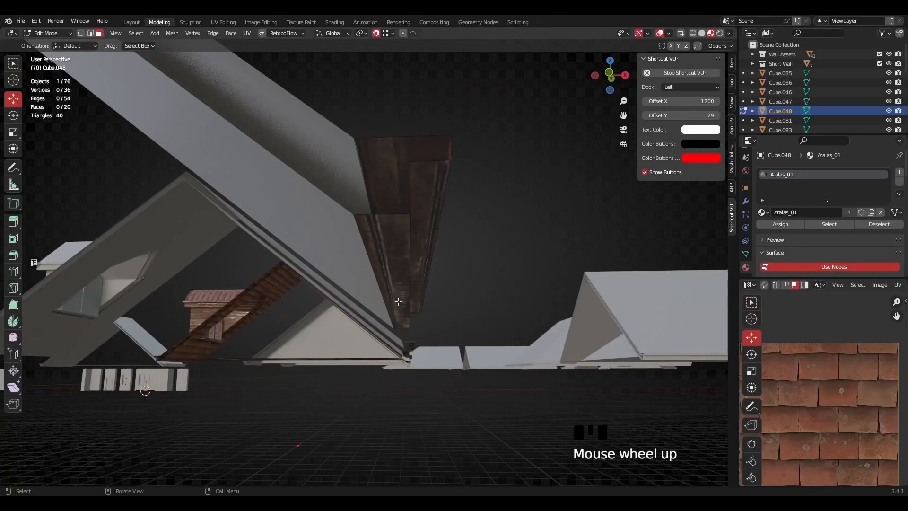
{"action": "middle_click_drag", "start_coordinate": [376, 222], "coordinate": [348, 300]}
{"action": "scroll", "coordinate": [355, 307], "scroll_direction": "up", "scroll_amount": 2}
{"action": "scroll", "coordinate": [369, 334], "scroll_direction": "down", "scroll_amount": 1}
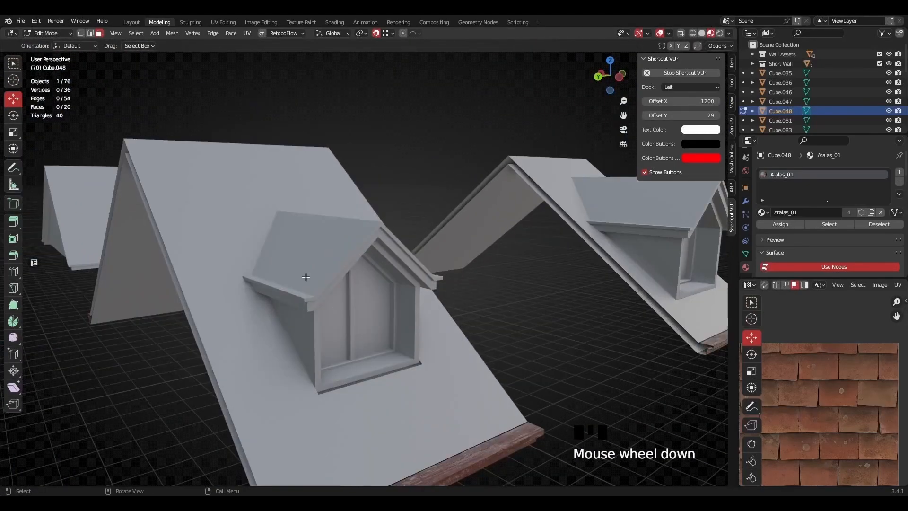
- Isolate the small gable roof of the nearer dormer and examine its underside, eave ends and front trim
{"action": "key", "text": "Tab"}
{"action": "key", "text": "Tab"}
{"action": "left_click", "coordinate": [325, 339]}
{"action": "middle_click_drag", "start_coordinate": [325, 339], "coordinate": [335, 377]}
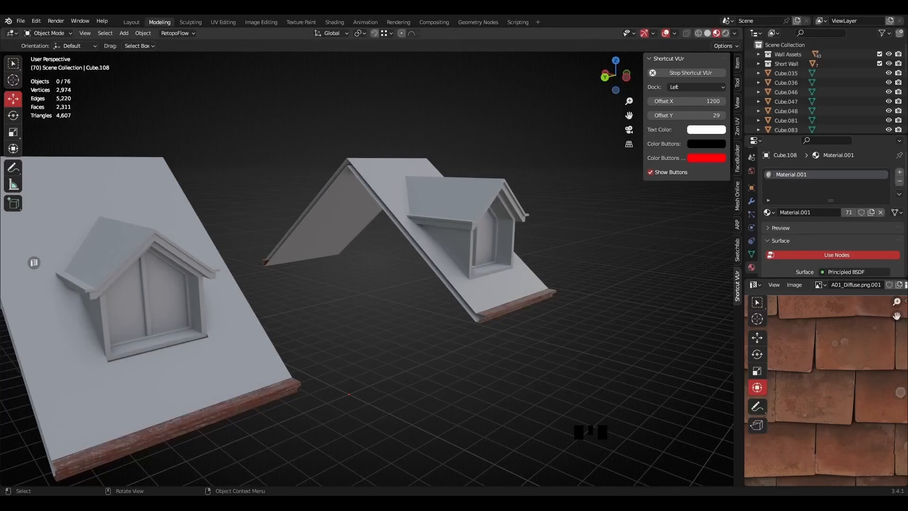
{"action": "scroll", "coordinate": [142, 270], "scroll_direction": "up", "scroll_amount": 2}
{"action": "middle_click_drag", "start_coordinate": [123, 270], "coordinate": [304, 266], "text": "shift"}
{"action": "left_click", "coordinate": [299, 212]}
{"action": "key", "text": "KP_Divide"}
{"action": "mouse_move", "coordinate": [337, 290]}
{"action": "middle_mouse_down"}
{"action": "mouse_move", "coordinate": [418, 271]}
{"action": "mouse_move", "coordinate": [376, 254]}
{"action": "mouse_move", "coordinate": [468, 256]}
{"action": "mouse_move", "coordinate": [346, 299]}
{"action": "middle_mouse_up"}
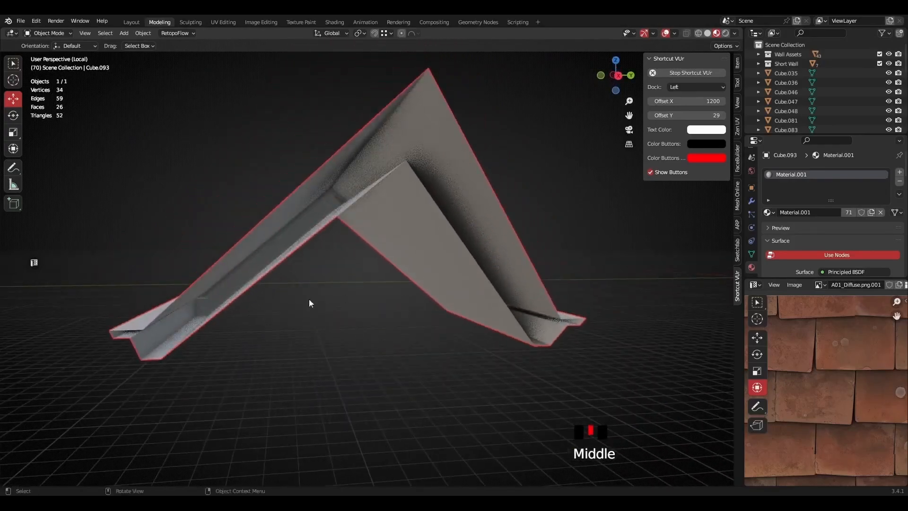
{"action": "middle_click_drag", "start_coordinate": [140, 339], "coordinate": [178, 318]}
{"action": "middle_click_drag", "start_coordinate": [352, 183], "coordinate": [513, 239]}
{"action": "key", "text": "Tab"}
{"action": "scroll", "coordinate": [466, 259], "scroll_direction": "down", "scroll_amount": 2}
{"action": "key", "text": "Tab"}
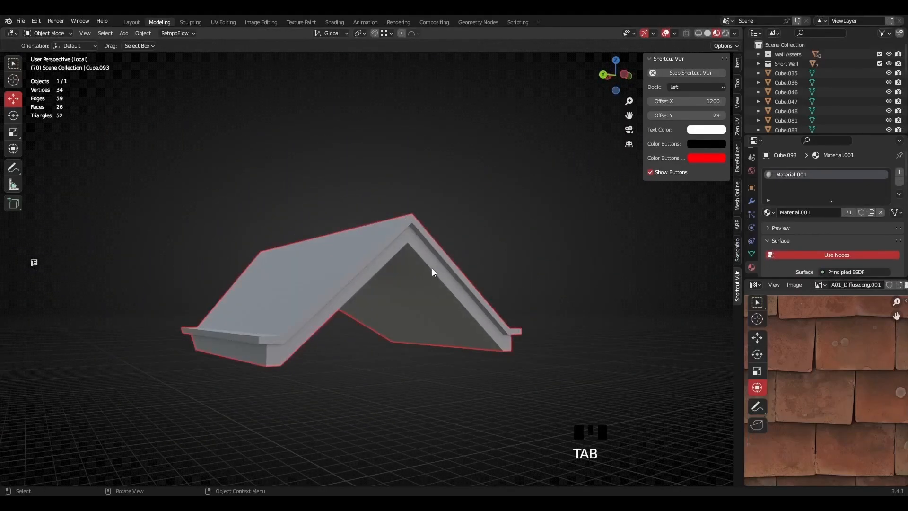
{"action": "middle_click_drag", "start_coordinate": [432, 268], "coordinate": [484, 277]}
{"action": "key", "text": "KP_Divide"}
- Compare the dormers on the untextured modules and select the small gable roof of the simple gable module's dormer
{"action": "middle_click_drag", "start_coordinate": [552, 227], "coordinate": [453, 305], "text": "shift"}
{"action": "left_click", "coordinate": [532, 253]}
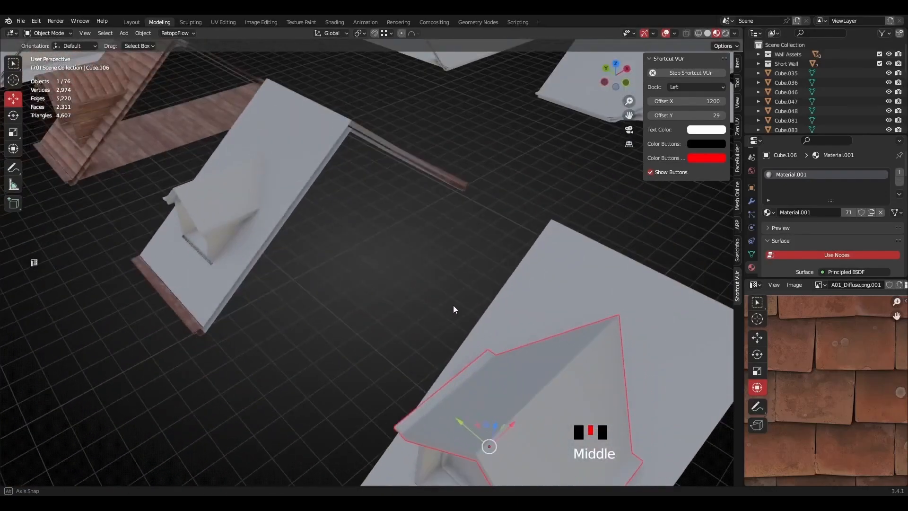
{"action": "middle_click_drag", "start_coordinate": [195, 198], "coordinate": [381, 243], "text": "shift"}
{"action": "scroll", "coordinate": [380, 243], "scroll_direction": "down", "scroll_amount": 2}
{"action": "middle_click_drag", "start_coordinate": [461, 245], "coordinate": [541, 283], "text": "shift"}
{"action": "scroll", "coordinate": [512, 265], "scroll_direction": "up", "scroll_amount": 2}
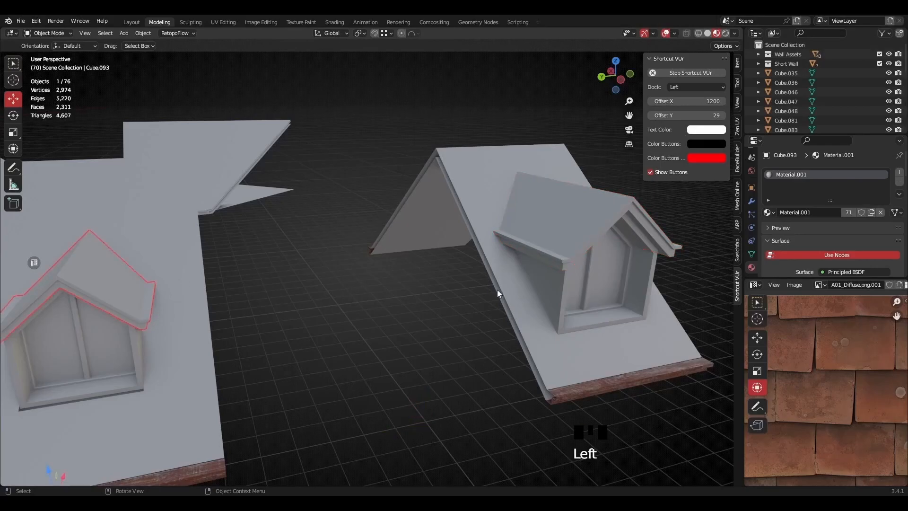
{"action": "middle_click_drag", "start_coordinate": [514, 227], "coordinate": [603, 236], "text": "shift"}
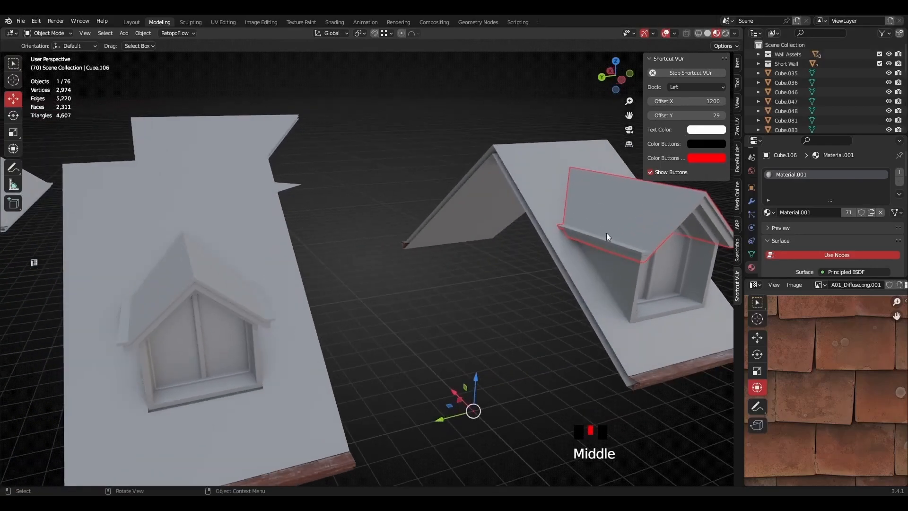
{"action": "middle_click_drag", "start_coordinate": [199, 285], "coordinate": [208, 284]}
{"action": "middle_click_drag", "start_coordinate": [624, 231], "coordinate": [395, 200]}
{"action": "scroll", "coordinate": [381, 266], "scroll_direction": "up", "scroll_amount": 3}
{"action": "scroll", "coordinate": [401, 212], "scroll_direction": "down", "scroll_amount": 2}
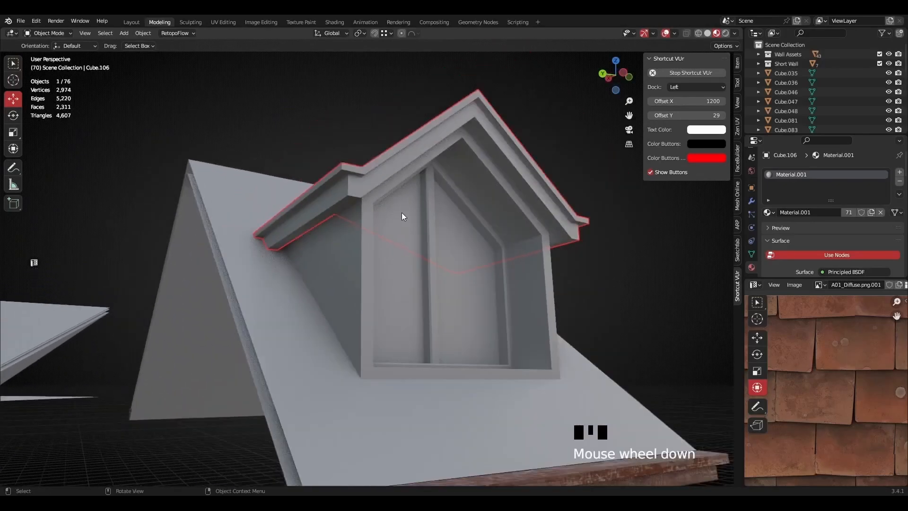
- Add the dormer's wall frame, window mullion and window border to the roof selection and isolate all four parts
{"action": "middle_click_drag", "start_coordinate": [518, 225], "coordinate": [457, 232]}
{"action": "left_click", "coordinate": [373, 192], "text": "shift"}
{"action": "left_click", "coordinate": [356, 196], "text": "shift"}
{"action": "left_click", "coordinate": [371, 254], "text": "shift"}
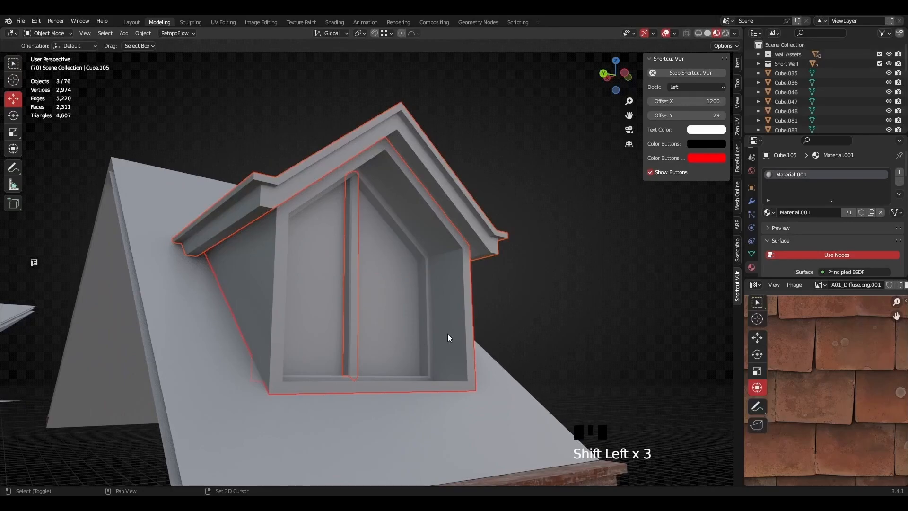
{"action": "key", "text": "g"}
{"action": "right_click", "coordinate": [481, 355]}
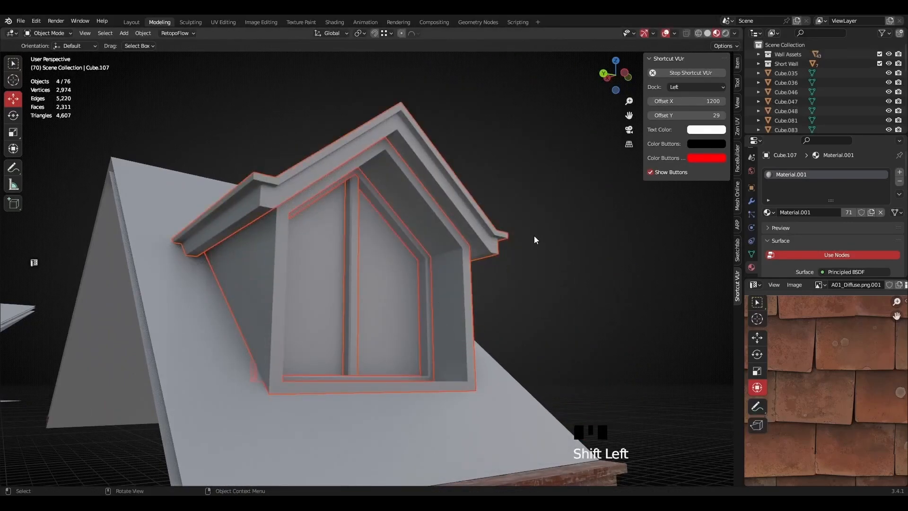
{"action": "key", "text": "KP_Divide"}
- Edit the four dormer parts together and delete the two overlapping sloped ceiling faces beneath the roof ridge
{"action": "middle_click_drag", "start_coordinate": [359, 243], "coordinate": [392, 194]}
{"action": "scroll", "coordinate": [403, 247], "scroll_direction": "up", "scroll_amount": 2}
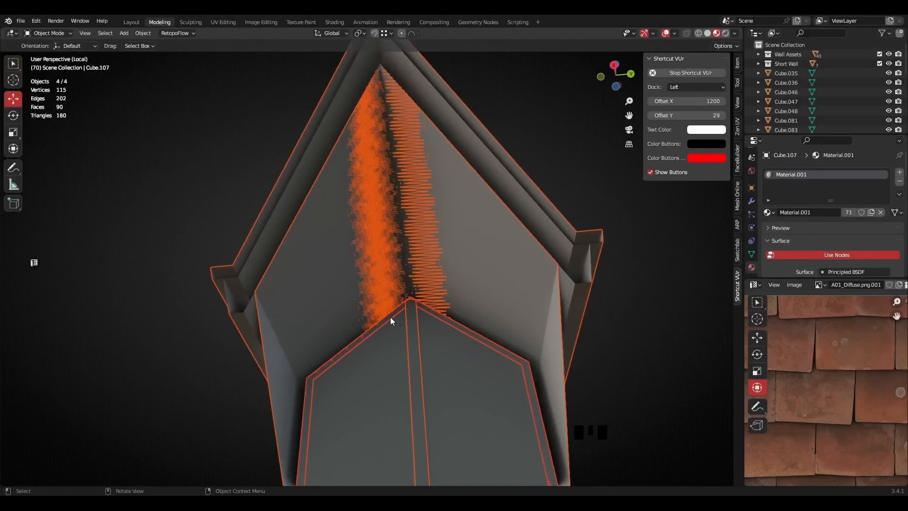
{"action": "middle_click_drag", "start_coordinate": [388, 325], "coordinate": [417, 298]}
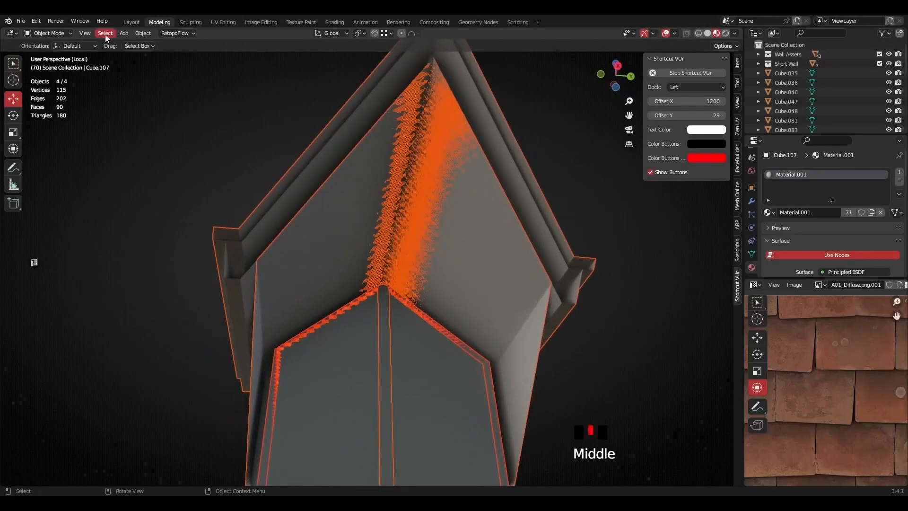
{"action": "middle_click_drag", "start_coordinate": [418, 247], "coordinate": [430, 244]}
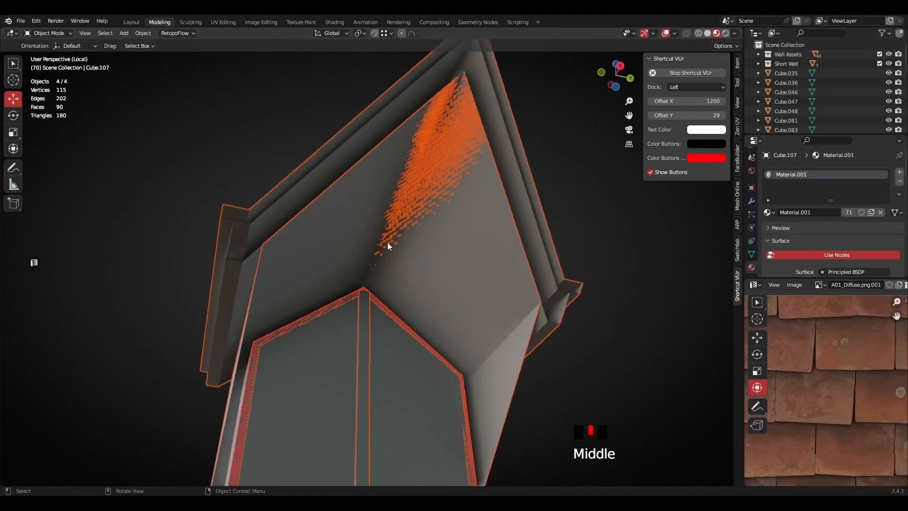
{"action": "key", "text": "Tab"}
{"action": "mouse_move", "coordinate": [331, 262]}
{"action": "middle_mouse_down"}
{"action": "mouse_move", "coordinate": [340, 261]}
{"action": "mouse_move", "coordinate": [331, 257]}
{"action": "middle_mouse_up"}
{"action": "left_click", "coordinate": [331, 256]}
{"action": "left_click", "coordinate": [416, 322], "text": "shift"}
{"action": "middle_click_drag", "start_coordinate": [416, 323], "coordinate": [396, 256]}
{"action": "scroll", "coordinate": [396, 256], "scroll_direction": "up", "scroll_amount": 2}
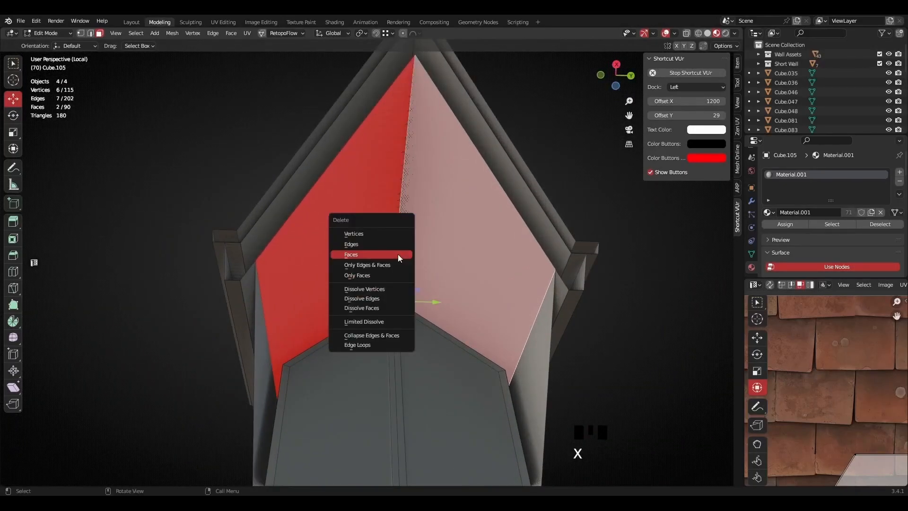
{"action": "left_click", "coordinate": [355, 253]}
- Check the individual faces along the front trim and underside of the dormer roof
{"action": "middle_click_drag", "start_coordinate": [354, 255], "coordinate": [316, 95]}
{"action": "left_click", "coordinate": [350, 249]}
{"action": "scroll", "coordinate": [443, 234], "scroll_direction": "down", "scroll_amount": 2}
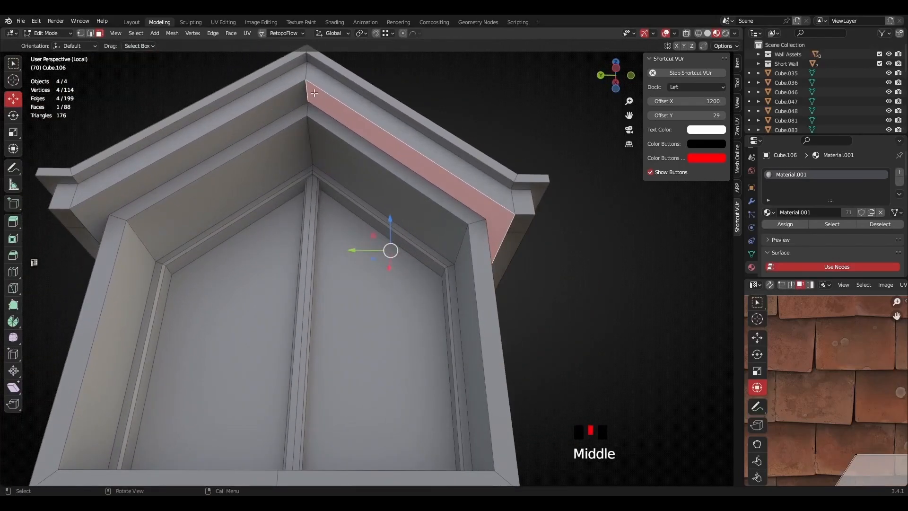
{"action": "middle_click_drag", "start_coordinate": [359, 128], "coordinate": [384, 171]}
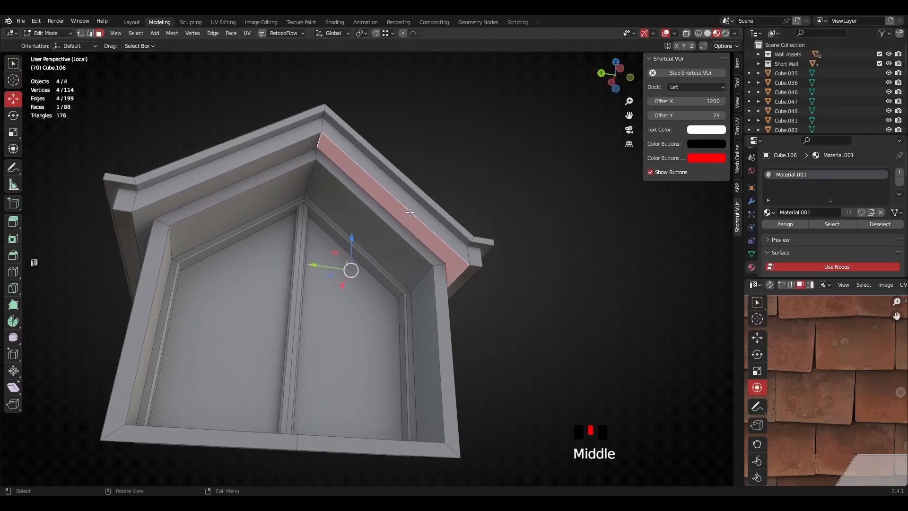
{"action": "scroll", "coordinate": [392, 186], "scroll_direction": "up", "scroll_amount": 2}
{"action": "middle_click_drag", "start_coordinate": [303, 110], "coordinate": [353, 158]}
{"action": "left_click", "coordinate": [142, 118]}
{"action": "left_click", "coordinate": [437, 165]}
{"action": "scroll", "coordinate": [383, 165], "scroll_direction": "up", "scroll_amount": 2}
- Delete the four hidden faces under the dormer roof's outer lip, along both gable slopes and both side eaves
{"action": "middle_click_drag", "start_coordinate": [277, 370], "coordinate": [340, 113]}
{"action": "left_click", "coordinate": [255, 342]}
{"action": "left_click", "coordinate": [237, 335]}
{"action": "left_click", "coordinate": [341, 113], "text": "shift"}
{"action": "middle_click_drag", "start_coordinate": [249, 147], "coordinate": [246, 229], "text": "shift"}
{"action": "left_click", "coordinate": [334, 171], "text": "shift"}
{"action": "left_click", "coordinate": [308, 242], "text": "shift"}
{"action": "scroll", "coordinate": [306, 232], "scroll_direction": "up", "scroll_amount": 2}
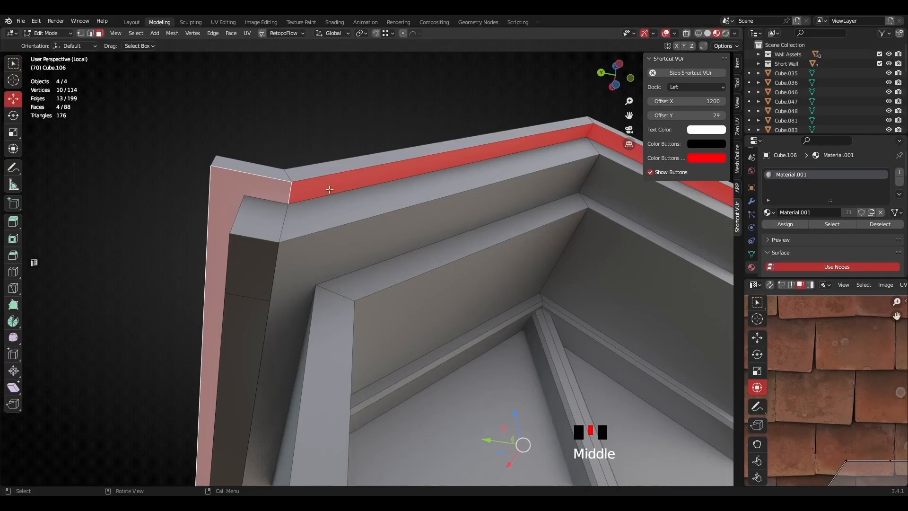
{"action": "scroll", "coordinate": [308, 207], "scroll_direction": "up", "scroll_amount": 1}
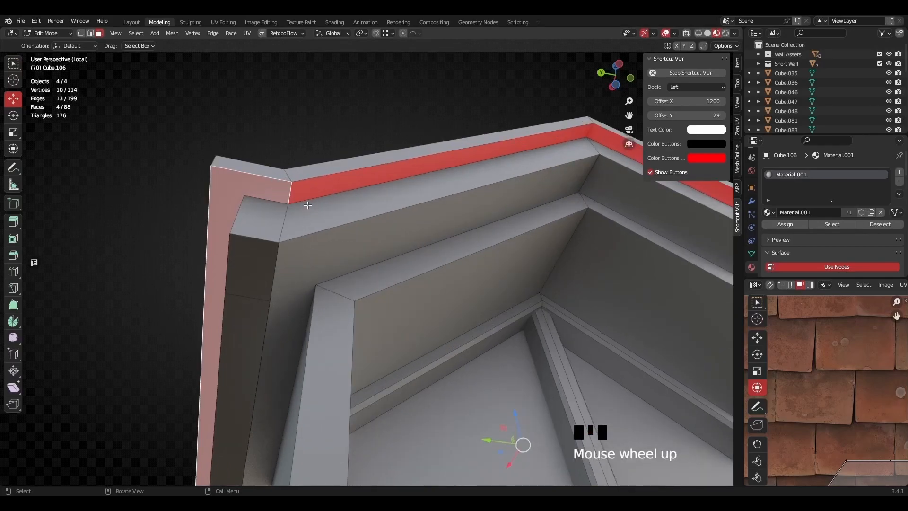
{"action": "key", "text": "x"}
{"action": "left_click", "coordinate": [328, 195]}
- Delete the four rear faces of the roof's lower front trim, along both slopes and at both eave ends
{"action": "middle_click_drag", "start_coordinate": [327, 196], "coordinate": [483, 271]}
{"action": "left_click", "coordinate": [483, 270]}
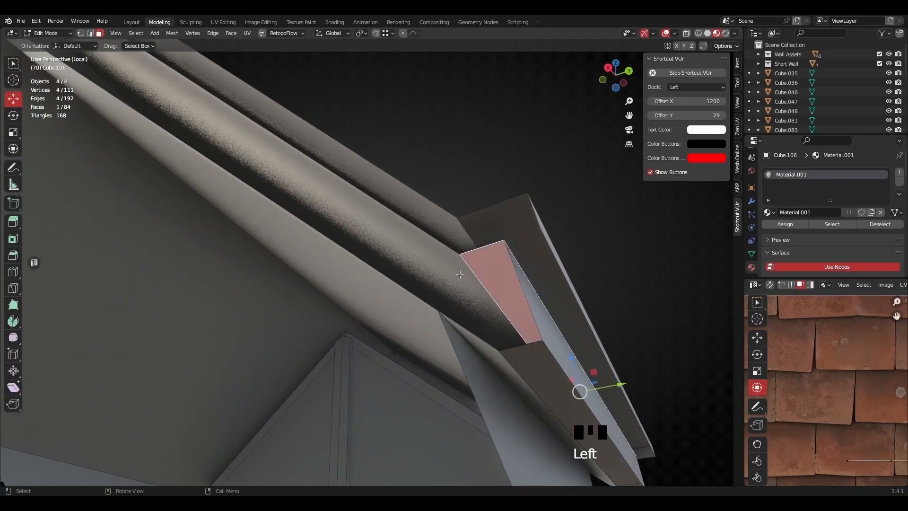
{"action": "scroll", "coordinate": [483, 271], "scroll_direction": "down", "scroll_amount": 2}
{"action": "left_click", "coordinate": [398, 290], "text": "shift"}
{"action": "middle_click_drag", "start_coordinate": [397, 290], "coordinate": [349, 150], "text": "shift"}
{"action": "left_click", "coordinate": [223, 183], "text": "shift"}
{"action": "left_click", "coordinate": [308, 354], "text": "shift"}
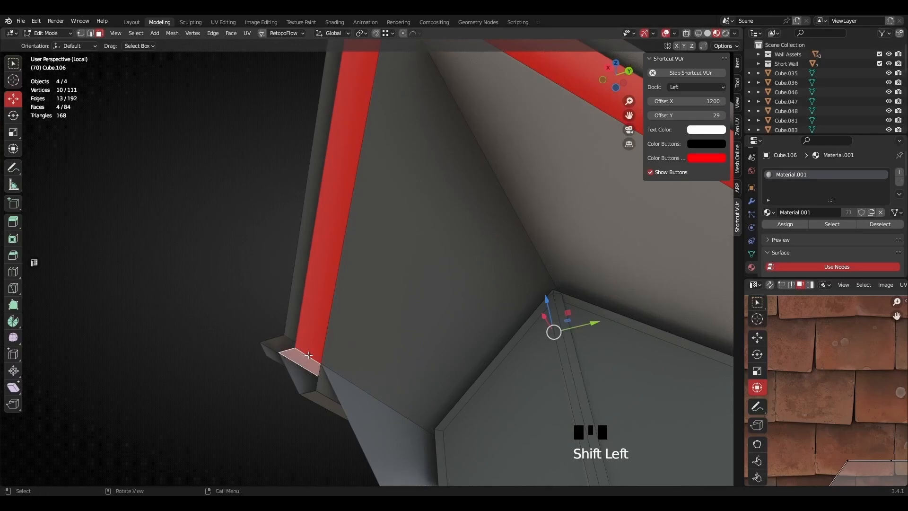
{"action": "key", "text": "x"}
{"action": "left_click", "coordinate": [367, 307]}
- Dissolve the two leftover cross edges on the undersides of the dormer roof's side eave trims
{"action": "middle_click_drag", "start_coordinate": [354, 349], "coordinate": [292, 301]}
{"action": "scroll", "coordinate": [310, 300], "scroll_direction": "up", "scroll_amount": 2}
{"action": "left_click", "coordinate": [89, 33]}
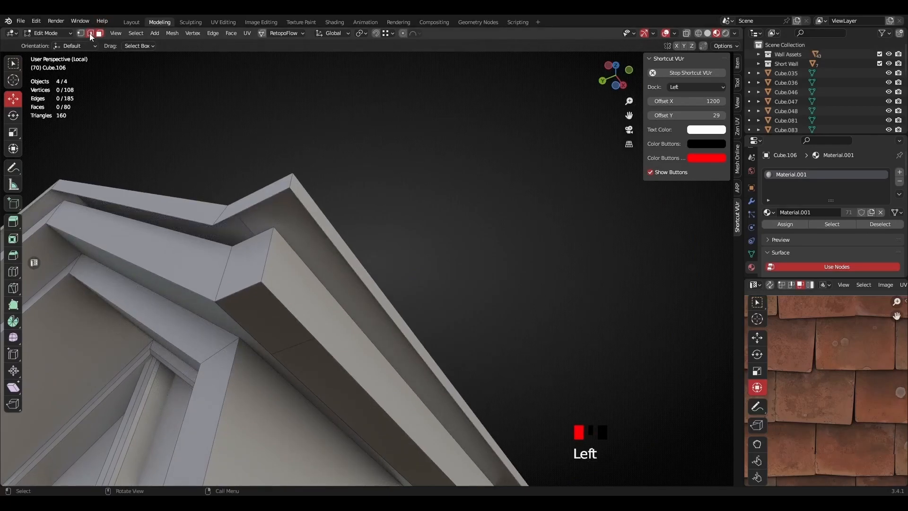
{"action": "left_click", "coordinate": [317, 281]}
{"action": "left_click", "coordinate": [341, 263], "text": "shift"}
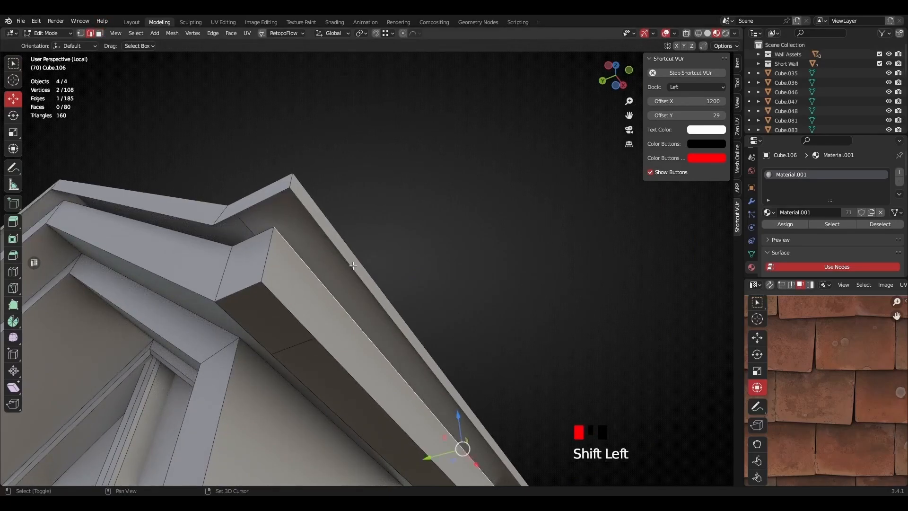
{"action": "middle_click_drag", "start_coordinate": [336, 330], "coordinate": [342, 315]}
{"action": "left_click", "coordinate": [321, 209]}
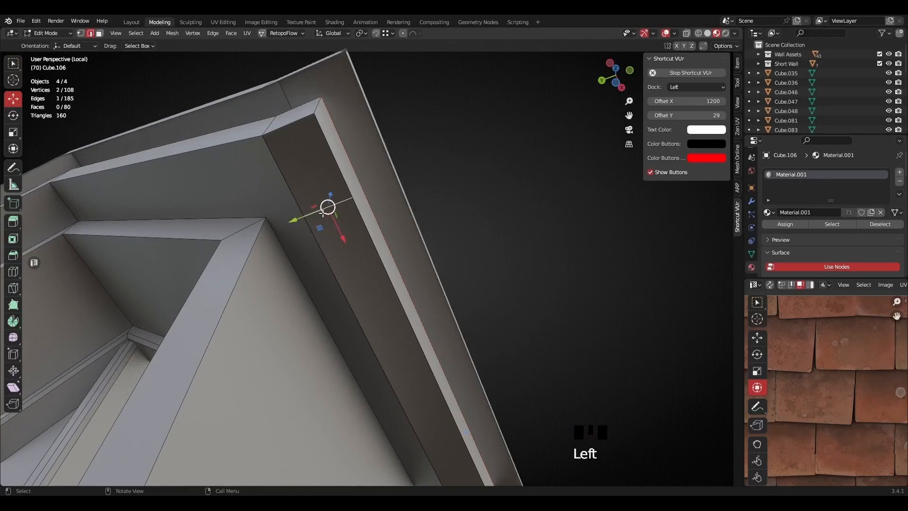
{"action": "scroll", "coordinate": [321, 208], "scroll_direction": "down", "scroll_amount": 4}
{"action": "middle_click_drag", "start_coordinate": [218, 283], "coordinate": [269, 307], "text": "shift"}
{"action": "scroll", "coordinate": [256, 219], "scroll_direction": "up", "scroll_amount": 3}
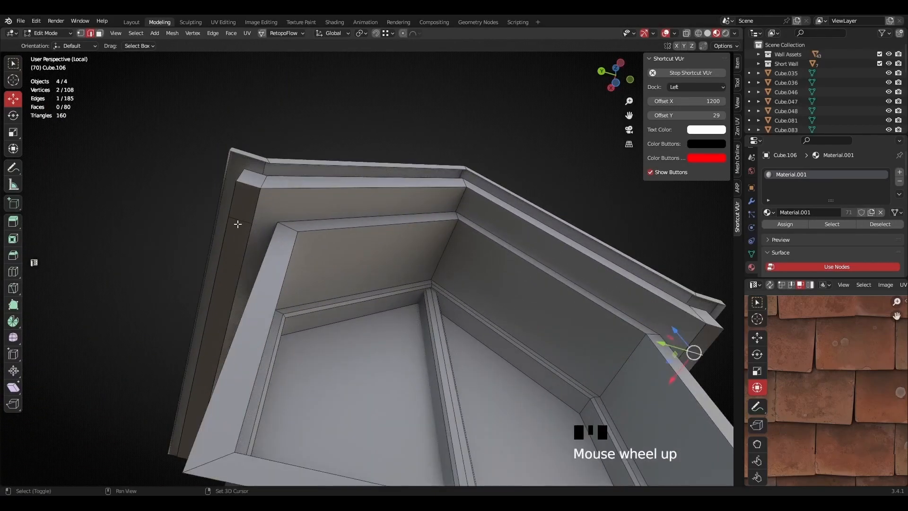
{"action": "left_click", "coordinate": [237, 225], "text": "shift"}
{"action": "key", "text": "x"}
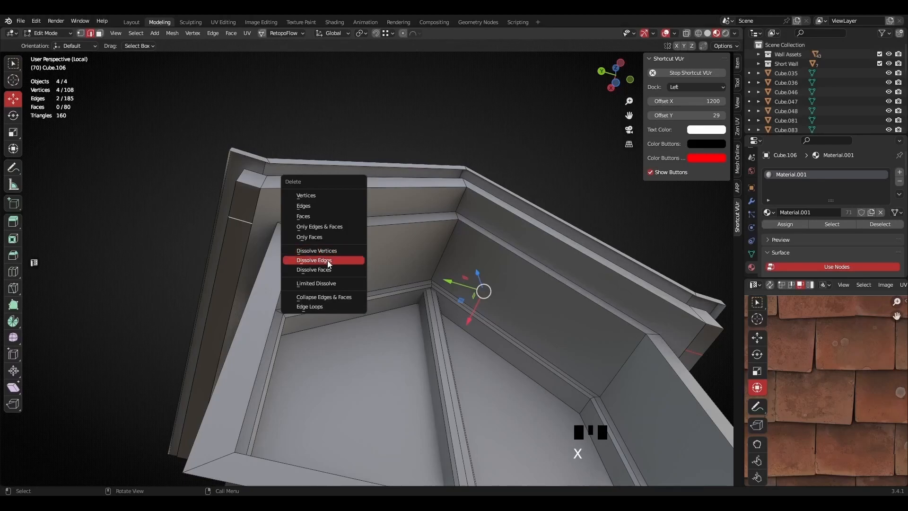
{"action": "left_click", "coordinate": [330, 259]}
- Move the end corner vertex of the side eave trim 0.055861 m in Z to meet the adjoining trim
{"action": "middle_click_drag", "start_coordinate": [296, 266], "coordinate": [238, 266]}
{"action": "scroll", "coordinate": [318, 219], "scroll_direction": "up", "scroll_amount": 2}
{"action": "middle_click_drag", "start_coordinate": [318, 219], "coordinate": [287, 186]}
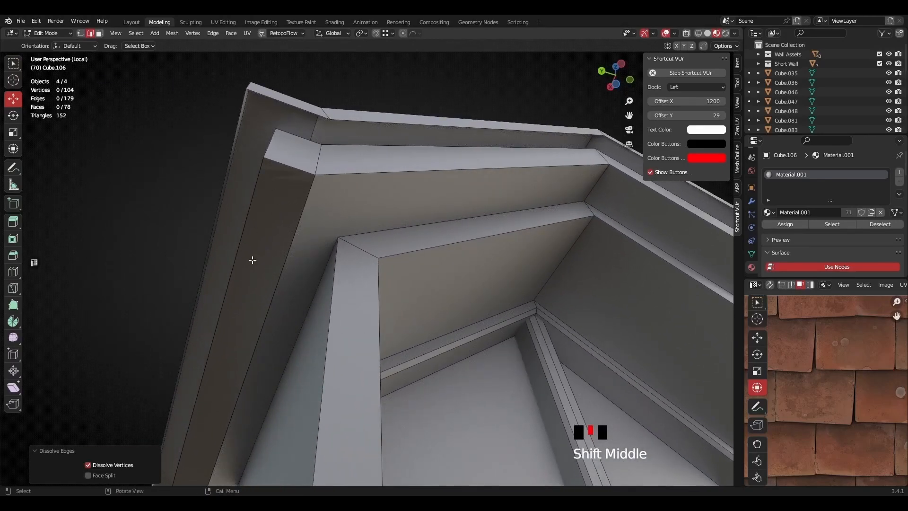
{"action": "left_click", "coordinate": [275, 197]}
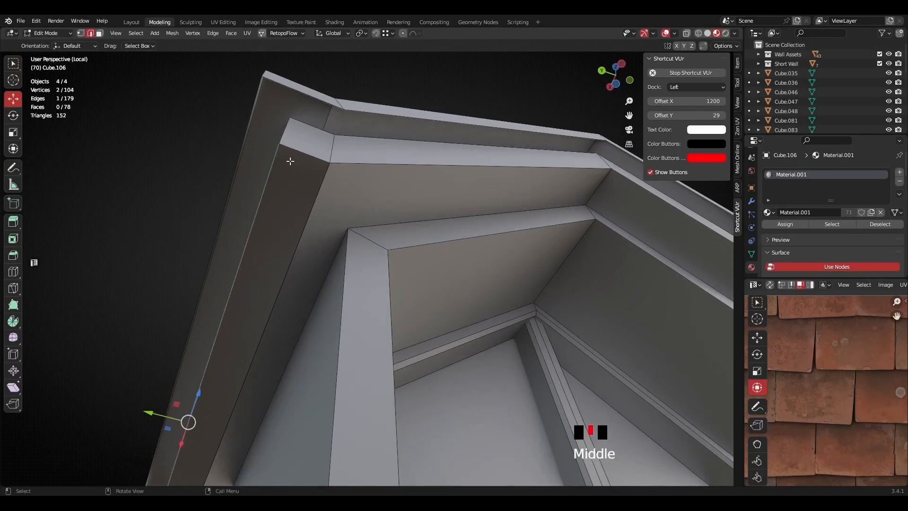
{"action": "scroll", "coordinate": [295, 171], "scroll_direction": "up", "scroll_amount": 1}
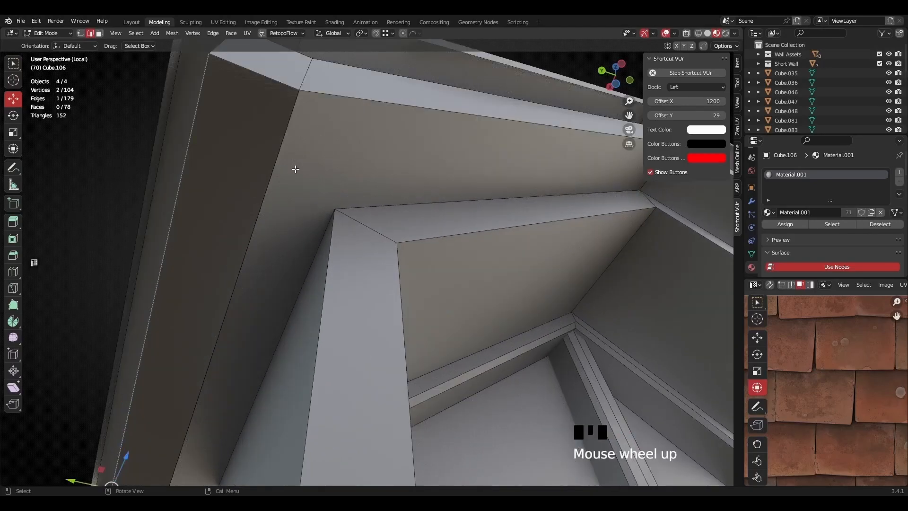
{"action": "scroll", "coordinate": [282, 257], "scroll_direction": "down", "scroll_amount": 3}
{"action": "middle_click_drag", "start_coordinate": [282, 257], "coordinate": [324, 308]}
{"action": "scroll", "coordinate": [293, 273], "scroll_direction": "up", "scroll_amount": 2}
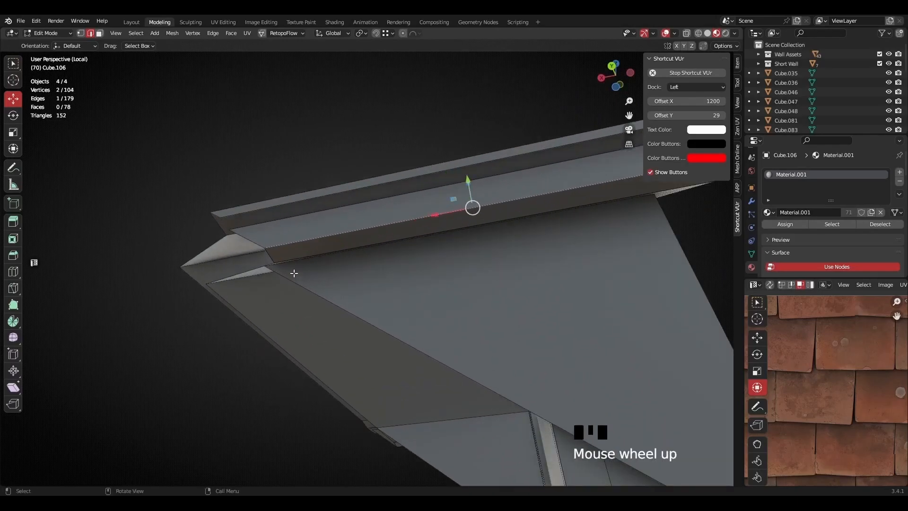
{"action": "left_click", "coordinate": [80, 33], "text": "shift"}
{"action": "scroll", "coordinate": [263, 246], "scroll_direction": "up", "scroll_amount": 1}
{"action": "left_click", "coordinate": [232, 244]}
{"action": "scroll", "coordinate": [301, 279], "scroll_direction": "up", "scroll_amount": 1}
{"action": "left_click_drag", "start_coordinate": [303, 244], "coordinate": [303, 230]}
{"action": "middle_click_drag", "start_coordinate": [304, 230], "coordinate": [337, 271]}
{"action": "scroll", "coordinate": [396, 264], "scroll_direction": "up", "scroll_amount": 2}
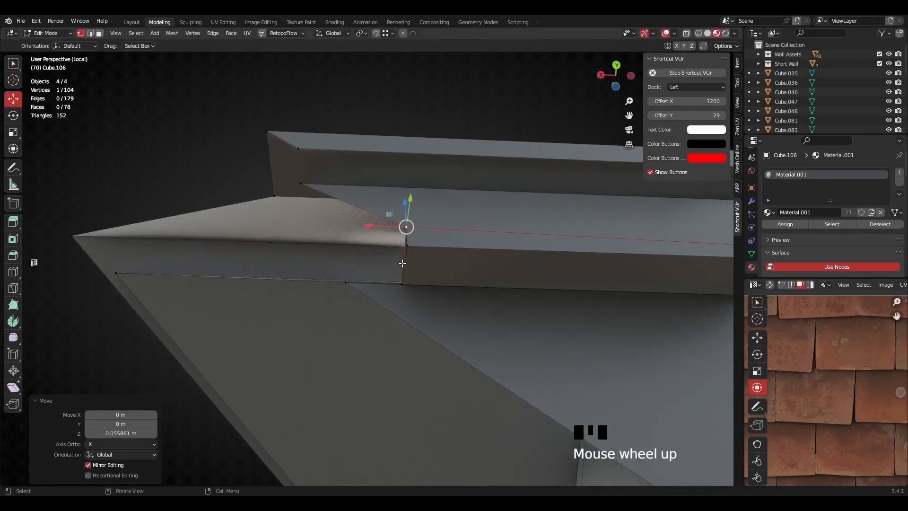
{"action": "middle_click_drag", "start_coordinate": [433, 243], "coordinate": [502, 313]}
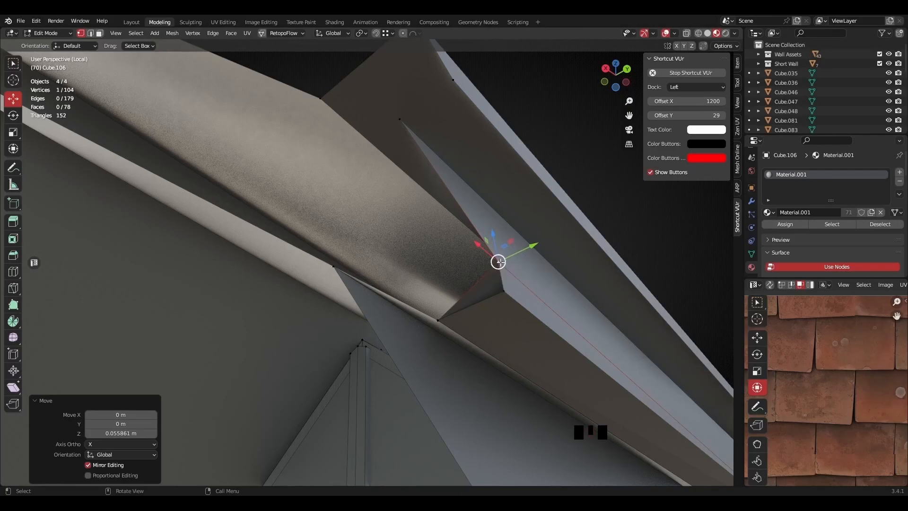
- Try to dissolve the end corner vertex of the side eave trim, and undo back to before its last Z move
{"action": "key", "text": "x"}
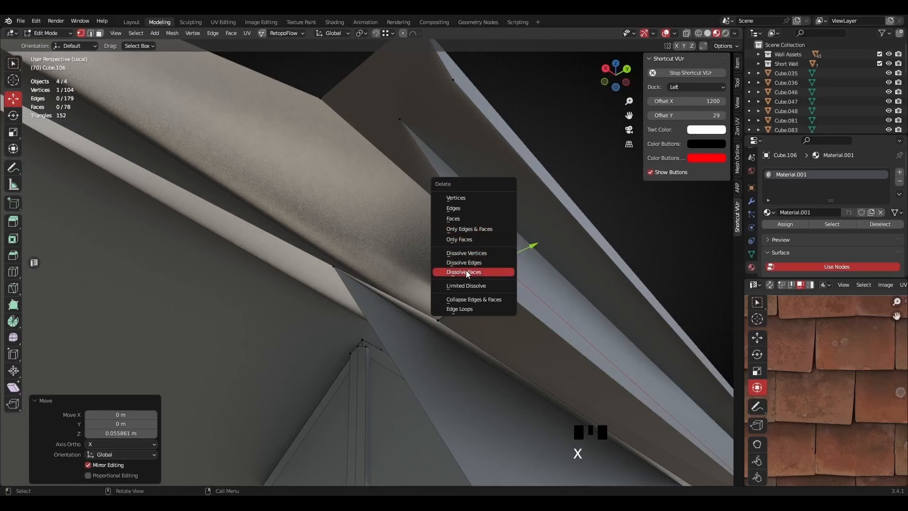
{"action": "left_click", "coordinate": [470, 253]}
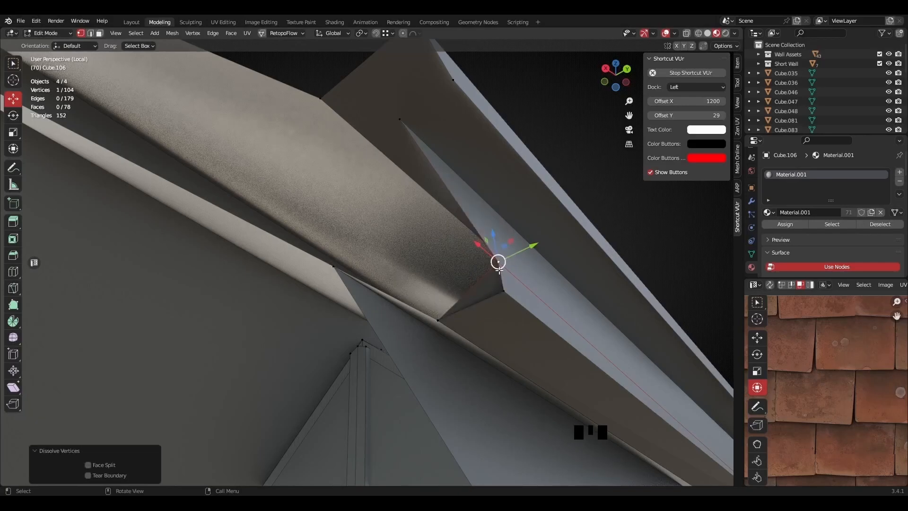
{"action": "key", "text": "ctrl+z"}
{"action": "key", "text": "ctrl+z"}
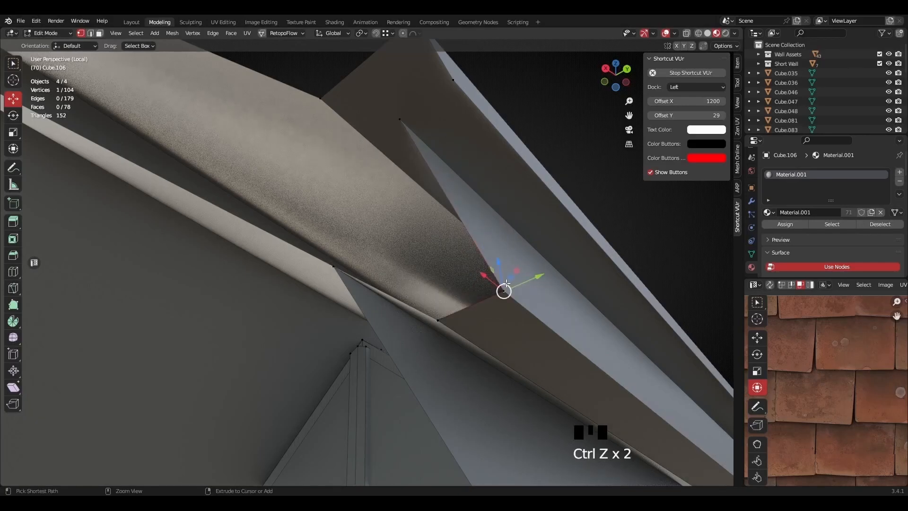
- Move the end corner vertex of the side eave trim 0.02114 m in Z
{"action": "middle_click_drag", "start_coordinate": [499, 269], "coordinate": [488, 260]}
{"action": "left_click", "coordinate": [488, 260]}
{"action": "left_click_drag", "start_coordinate": [488, 260], "coordinate": [487, 260]}
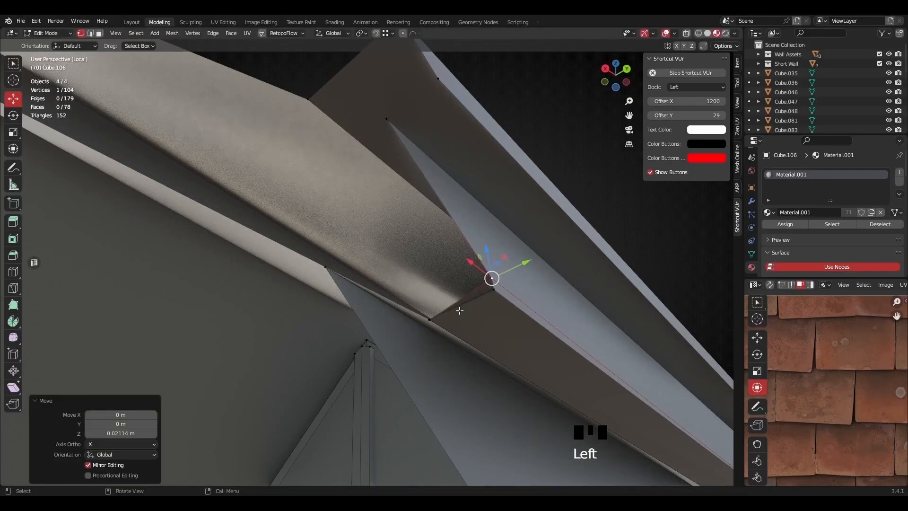
- Delete the extra overlapping face on the underside of the side eave trim
{"action": "left_click", "coordinate": [99, 34]}
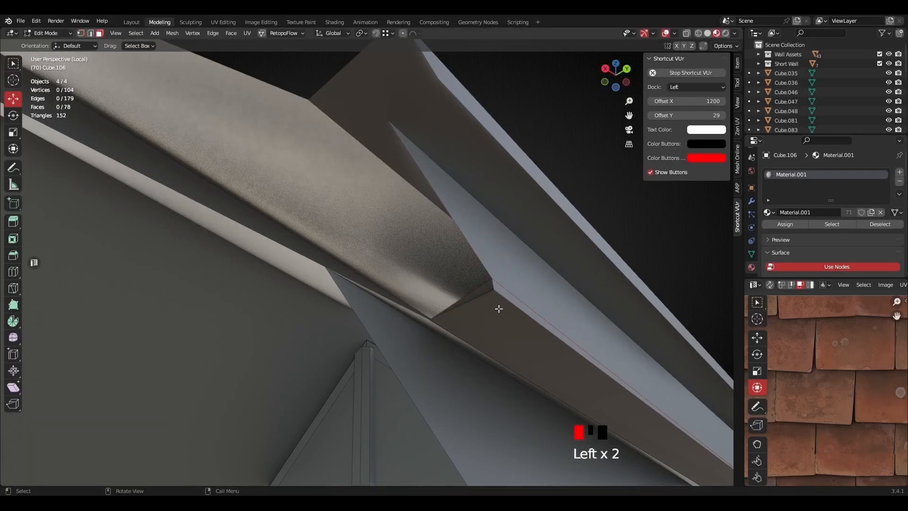
{"action": "left_click", "coordinate": [485, 287]}
{"action": "middle_click_drag", "start_coordinate": [502, 321], "coordinate": [427, 274]}
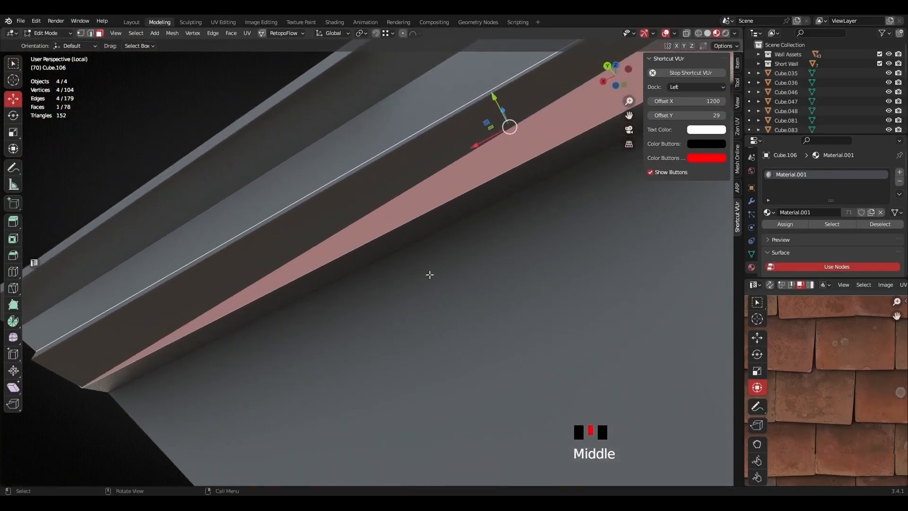
{"action": "scroll", "coordinate": [495, 249], "scroll_direction": "down", "scroll_amount": 5}
{"action": "middle_click_drag", "start_coordinate": [494, 249], "coordinate": [434, 195]}
{"action": "scroll", "coordinate": [473, 227], "scroll_direction": "up", "scroll_amount": 1}
{"action": "key", "text": "x"}
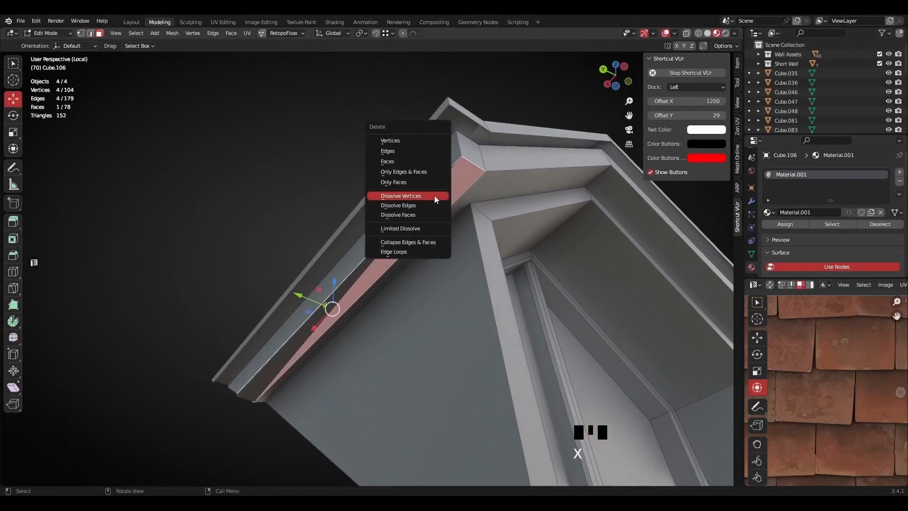
{"action": "left_click", "coordinate": [398, 161]}
- Dissolve the leftover corner vertex at the rear end of the side eave trim
{"action": "middle_click_drag", "start_coordinate": [398, 161], "coordinate": [363, 251]}
{"action": "scroll", "coordinate": [321, 237], "scroll_direction": "up", "scroll_amount": 2}
{"action": "scroll", "coordinate": [320, 250], "scroll_direction": "up", "scroll_amount": 1}
{"action": "middle_click_drag", "start_coordinate": [443, 300], "coordinate": [295, 290]}
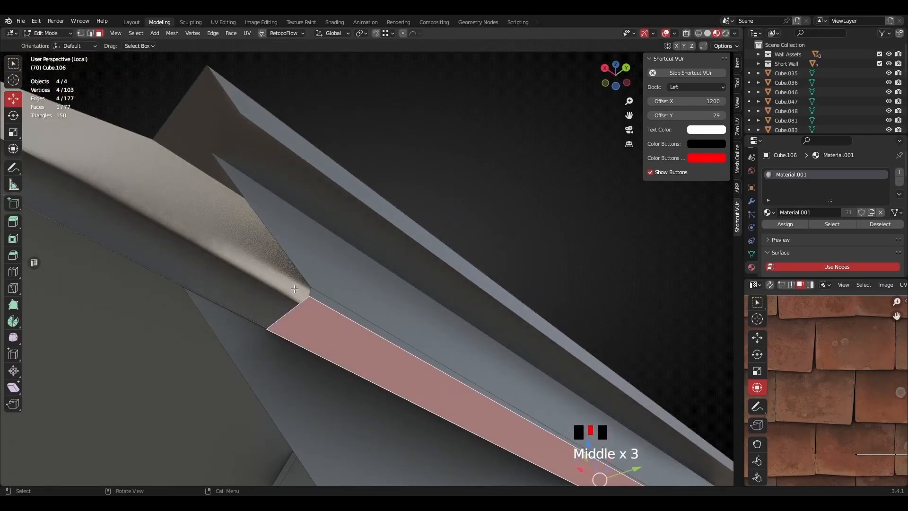
{"action": "left_click", "coordinate": [80, 33]}
{"action": "left_click", "coordinate": [314, 293]}
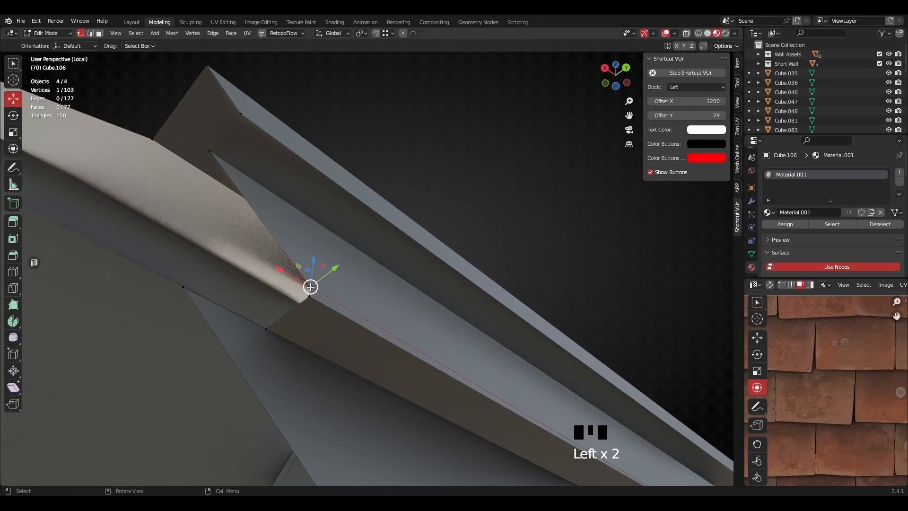
{"action": "key", "text": "x"}
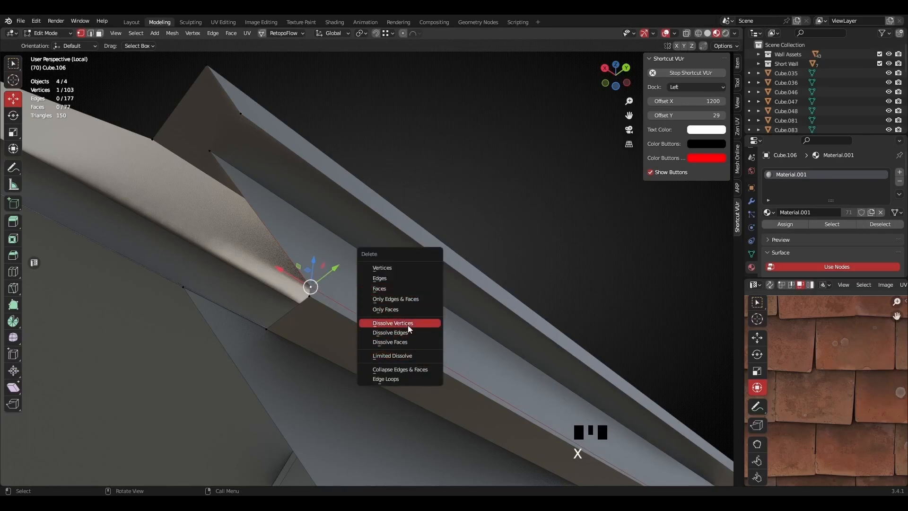
{"action": "left_click", "coordinate": [407, 323]}
- Delete the extra overlapping face on the underside of the opposite side eave trim
{"action": "middle_click_drag", "start_coordinate": [332, 286], "coordinate": [331, 323]}
{"action": "left_click", "coordinate": [335, 270]}
{"action": "middle_click_drag", "start_coordinate": [335, 270], "coordinate": [284, 308]}
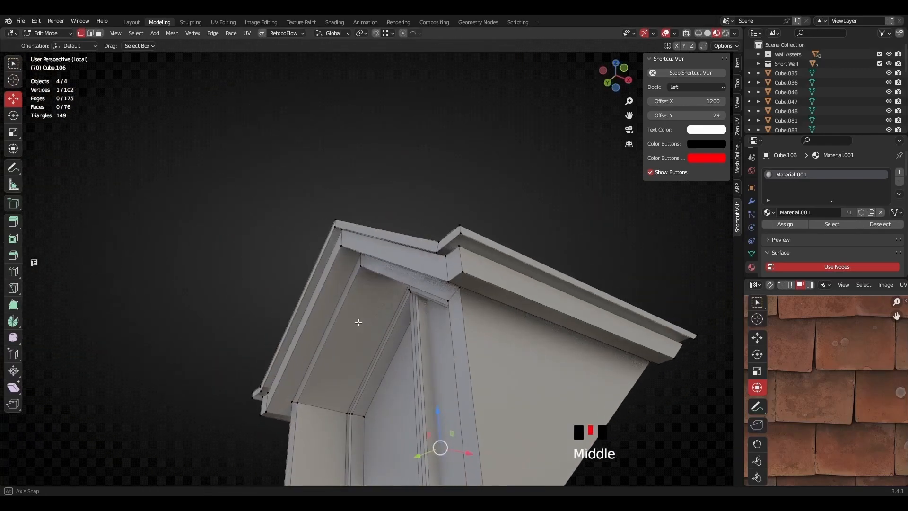
{"action": "middle_click_drag", "start_coordinate": [284, 308], "coordinate": [268, 252], "text": "shift"}
{"action": "middle_click_drag", "start_coordinate": [334, 223], "coordinate": [337, 197]}
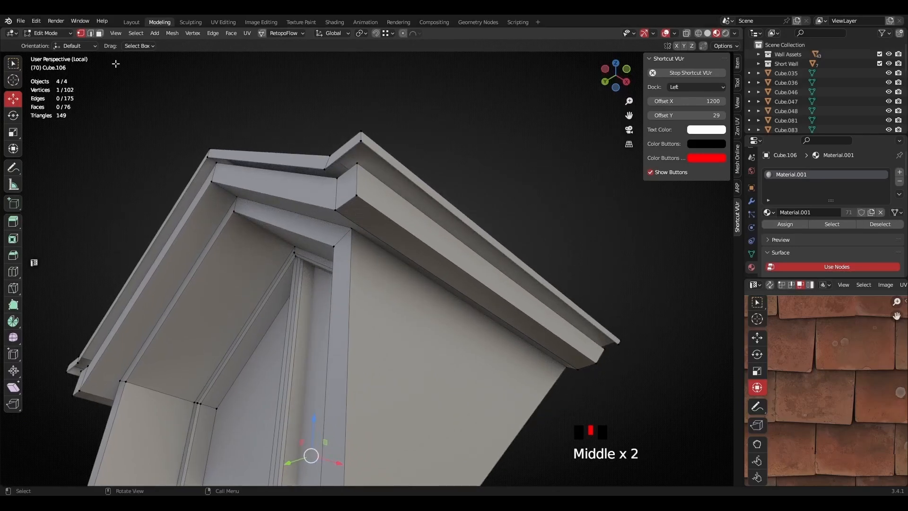
{"action": "left_click", "coordinate": [99, 33]}
{"action": "middle_click_drag", "start_coordinate": [473, 293], "coordinate": [357, 246]}
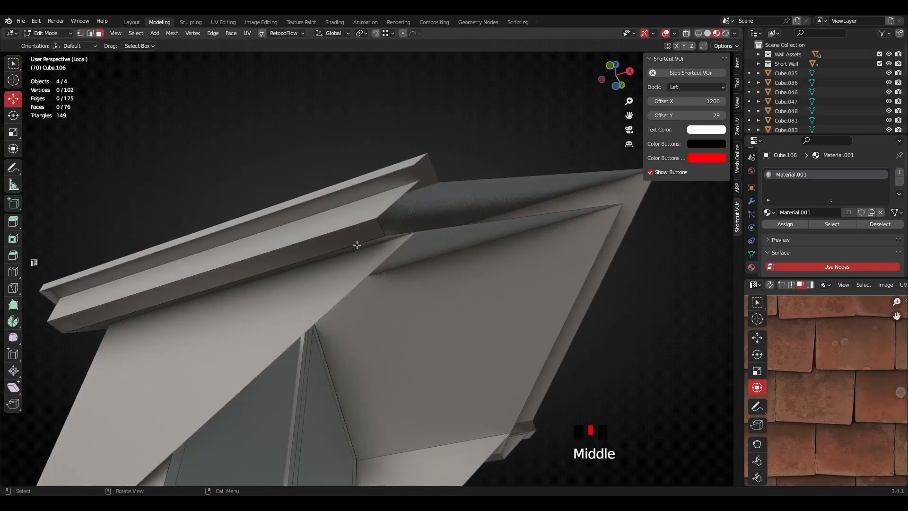
{"action": "left_click", "coordinate": [366, 230]}
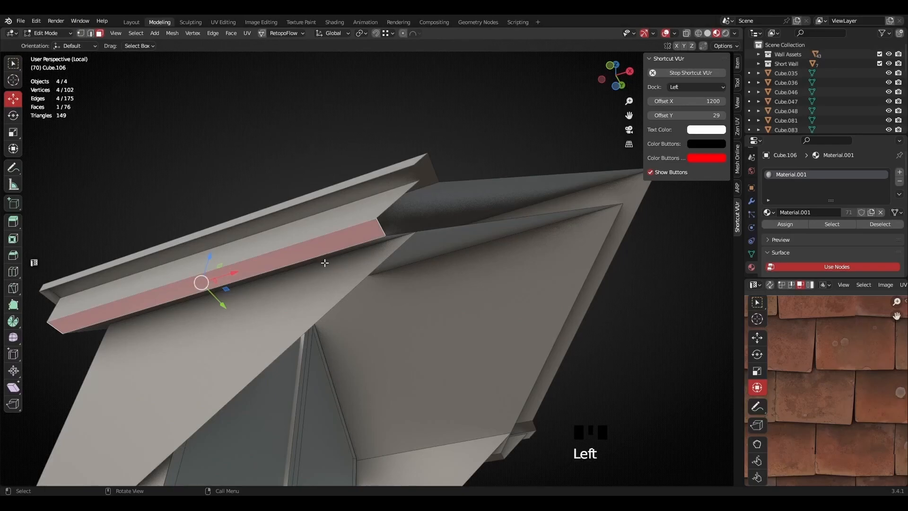
{"action": "key", "text": "x"}
{"action": "left_click", "coordinate": [282, 231]}
- Move the opposite eave trim's leftover rear corner vertex 0.067622 m in Z and dissolve it
{"action": "middle_click_drag", "start_coordinate": [282, 231], "coordinate": [314, 230]}
{"action": "left_click", "coordinate": [344, 203]}
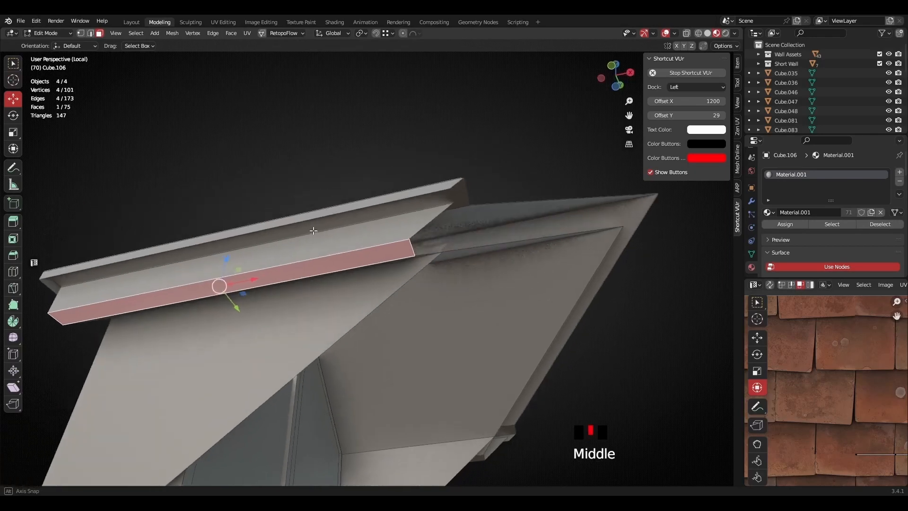
{"action": "scroll", "coordinate": [412, 281], "scroll_direction": "up", "scroll_amount": 2}
{"action": "left_click", "coordinate": [80, 34]}
{"action": "left_click", "coordinate": [420, 261]}
{"action": "left_click_drag", "start_coordinate": [408, 221], "coordinate": [407, 205]}
{"action": "middle_click_drag", "start_coordinate": [407, 205], "coordinate": [268, 268]}
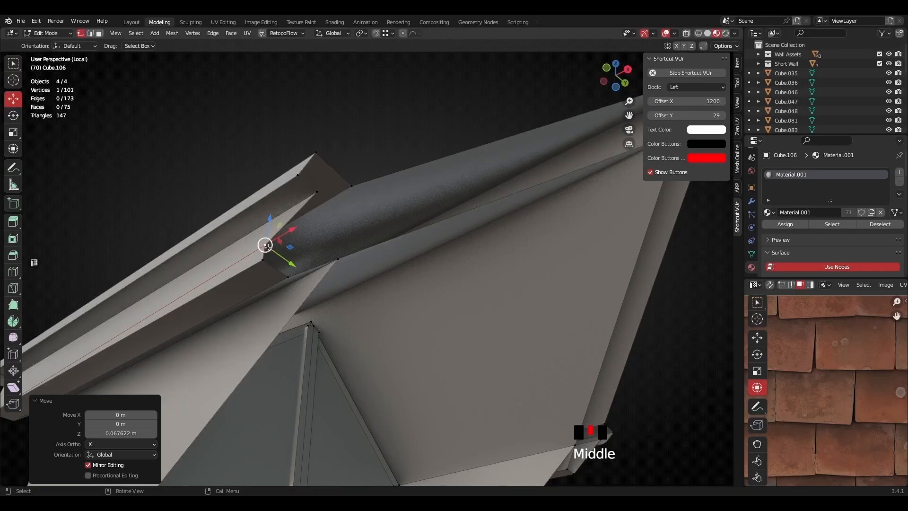
{"action": "key", "text": "x"}
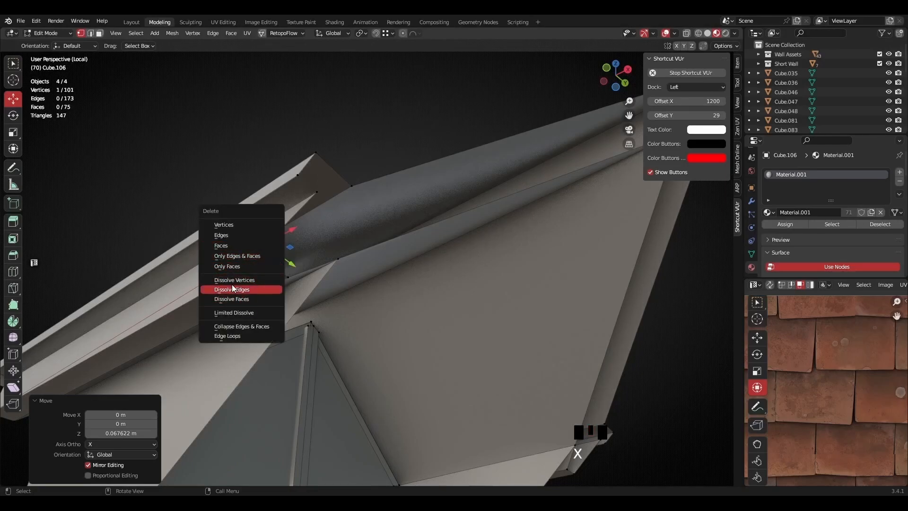
{"action": "left_click", "coordinate": [242, 279]}
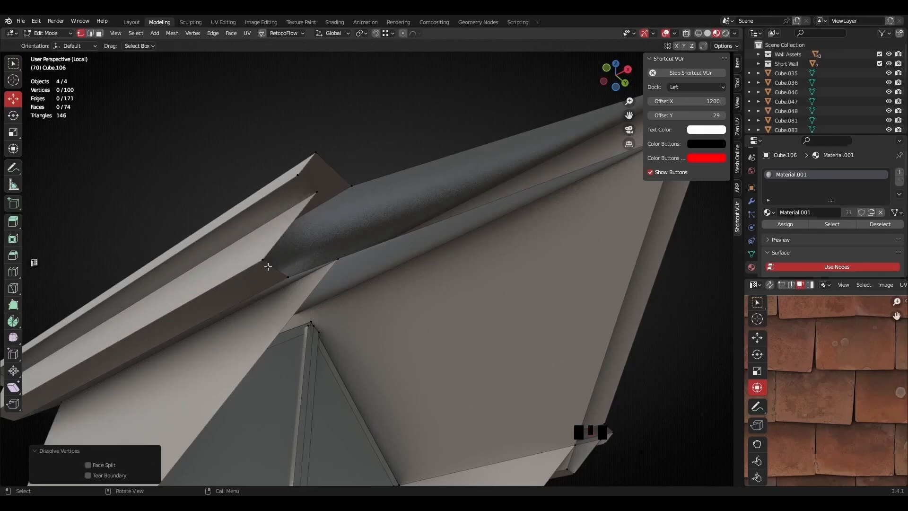
- Try to move the end vertex of the side eave trim vertically
{"action": "middle_click_drag", "start_coordinate": [265, 263], "coordinate": [223, 296]}
{"action": "left_click", "coordinate": [188, 325]}
{"action": "middle_click_drag", "start_coordinate": [188, 324], "coordinate": [290, 276], "text": "shift"}
{"action": "left_click_drag", "start_coordinate": [293, 244], "coordinate": [292, 265]}
{"action": "key", "text": "ctrl+z"}
- Fill a face between the long upper edge of the side eave trim and the roof's outer lip
{"action": "scroll", "coordinate": [298, 269], "scroll_direction": "down", "scroll_amount": 3}
{"action": "middle_click_drag", "start_coordinate": [298, 270], "coordinate": [376, 279]}
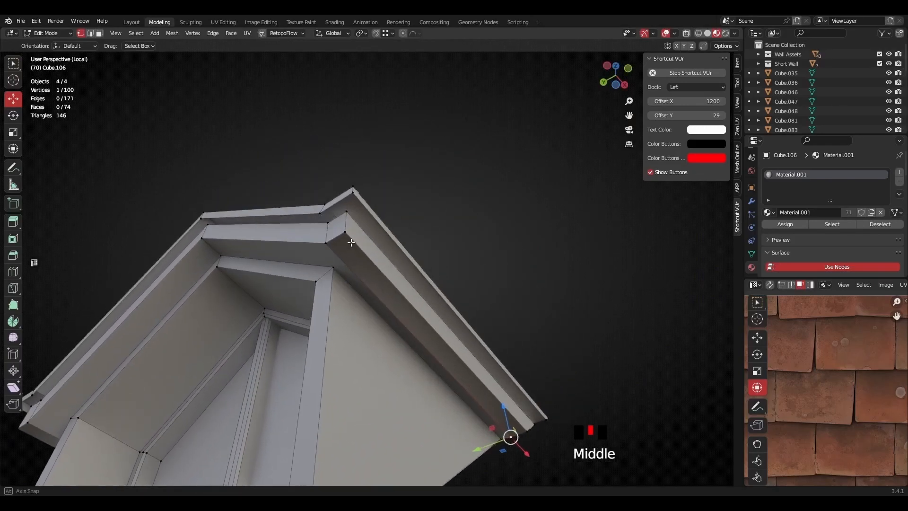
{"action": "scroll", "coordinate": [376, 278], "scroll_direction": "up", "scroll_amount": 2}
{"action": "left_click", "coordinate": [90, 33]}
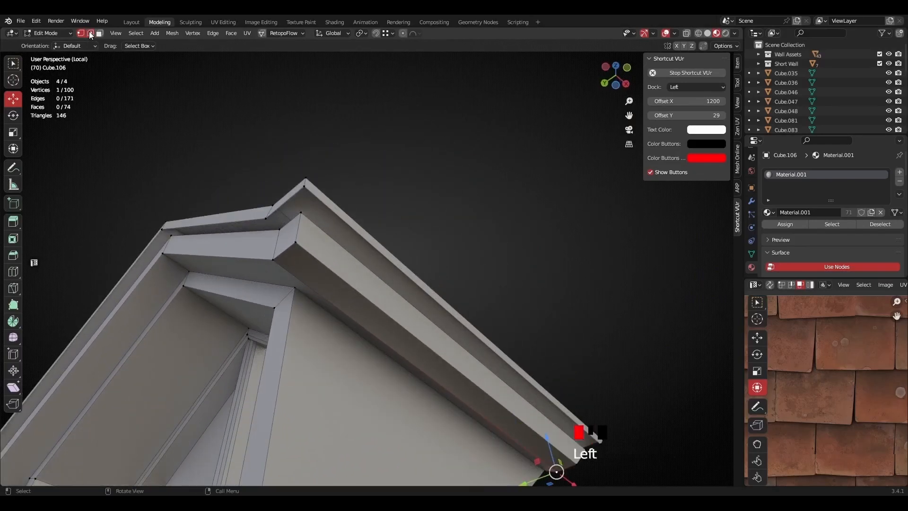
{"action": "left_click", "coordinate": [316, 226]}
{"action": "middle_click_drag", "start_coordinate": [316, 226], "coordinate": [381, 306]}
{"action": "left_click", "coordinate": [377, 255], "text": "shift"}
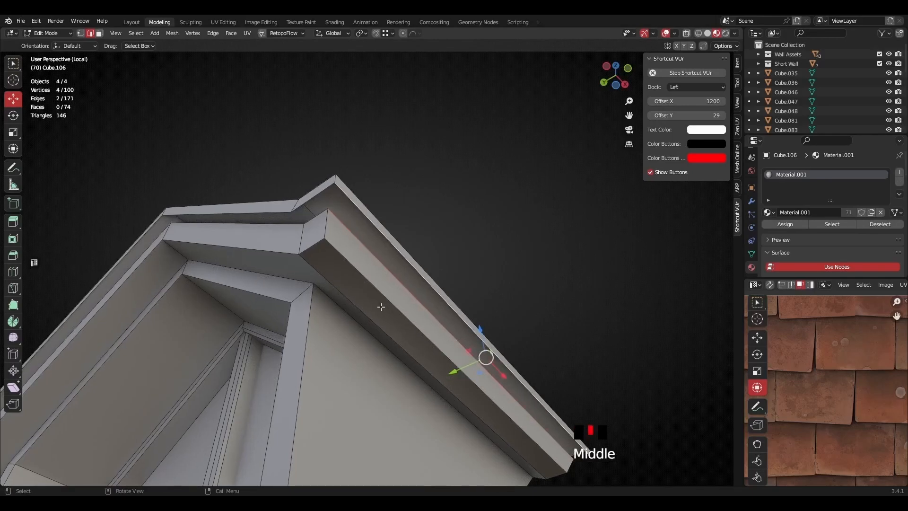
{"action": "key", "text": "f"}
- Fill the gaps between trim and outer lip at the adjoining front eave end and along its gable slope
{"action": "left_click", "coordinate": [318, 212]}
{"action": "left_click", "coordinate": [320, 191], "text": "shift"}
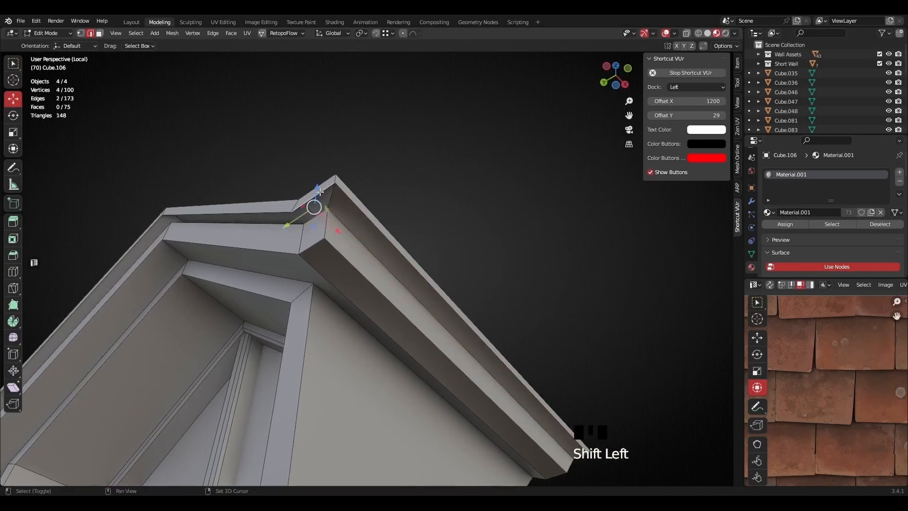
{"action": "left_click", "coordinate": [257, 225]}
{"action": "left_click", "coordinate": [263, 219], "text": "shift"}
{"action": "key", "text": "f"}
- Fill the gap between the trim and the outer lip along the other gable slope
{"action": "middle_click_drag", "start_coordinate": [212, 273], "coordinate": [308, 280]}
{"action": "middle_click_drag", "start_coordinate": [347, 147], "coordinate": [427, 198], "text": "shift"}
{"action": "left_click", "coordinate": [431, 248]}
{"action": "left_click", "coordinate": [418, 189], "text": "shift"}
{"action": "key", "text": "f"}
- Fill the remaining gaps between trim and lip at the other front eave end and along the other side eave
{"action": "middle_click_drag", "start_coordinate": [175, 202], "coordinate": [307, 252], "text": "shift"}
{"action": "left_click", "coordinate": [430, 290]}
{"action": "left_click", "coordinate": [433, 263], "text": "shift"}
{"action": "key", "text": "f"}
{"action": "left_click", "coordinate": [364, 272]}
{"action": "left_click", "coordinate": [364, 272], "text": "shift"}
{"action": "key", "text": "f"}
- Leave mesh editing, select the window frame together with its central mullion, and isolate both in local view
{"action": "scroll", "coordinate": [378, 302], "scroll_direction": "down", "scroll_amount": 5}
{"action": "middle_click_drag", "start_coordinate": [371, 334], "coordinate": [416, 266]}
{"action": "scroll", "coordinate": [421, 331], "scroll_direction": "up", "scroll_amount": 2}
{"action": "left_click", "coordinate": [488, 273]}
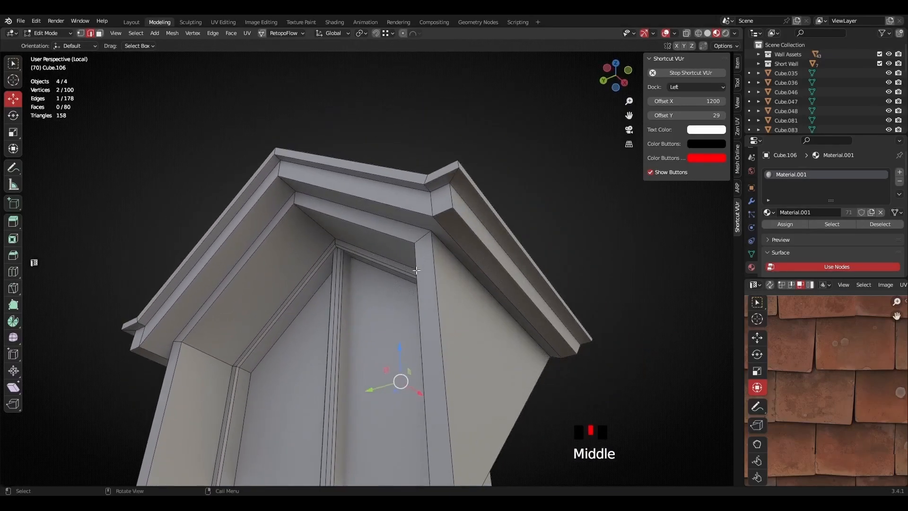
{"action": "scroll", "coordinate": [417, 315], "scroll_direction": "down", "scroll_amount": 1}
{"action": "middle_click_drag", "start_coordinate": [417, 315], "coordinate": [331, 265]}
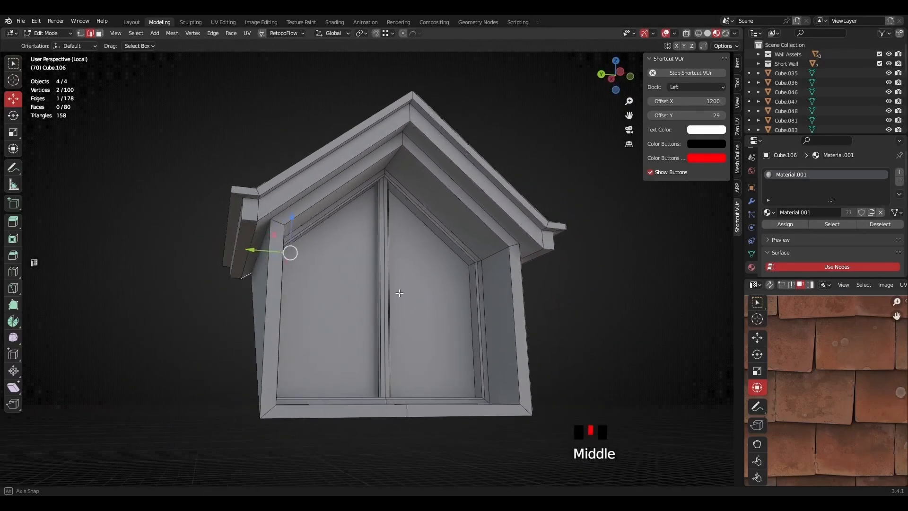
{"action": "scroll", "coordinate": [135, 106], "scroll_direction": "up", "scroll_amount": 2}
{"action": "left_click", "coordinate": [98, 34]}
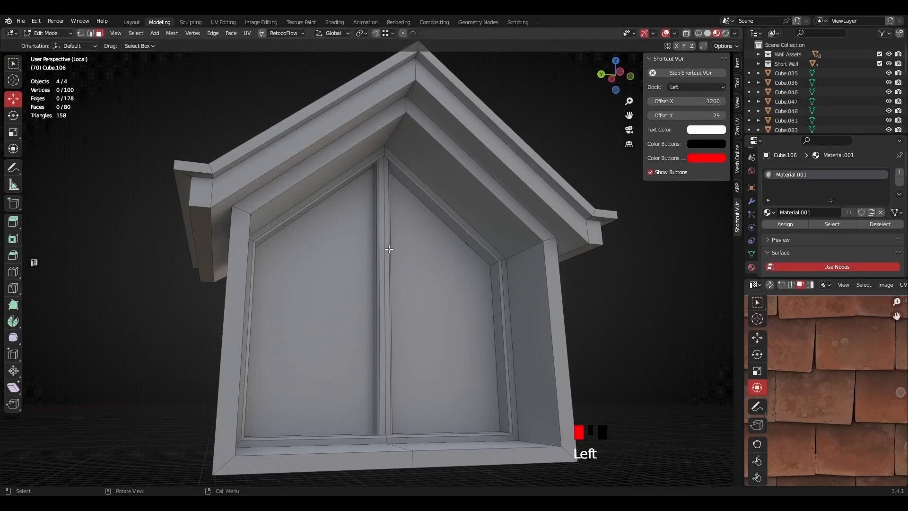
{"action": "left_click", "coordinate": [386, 255]}
{"action": "left_click", "coordinate": [415, 276], "text": "shift"}
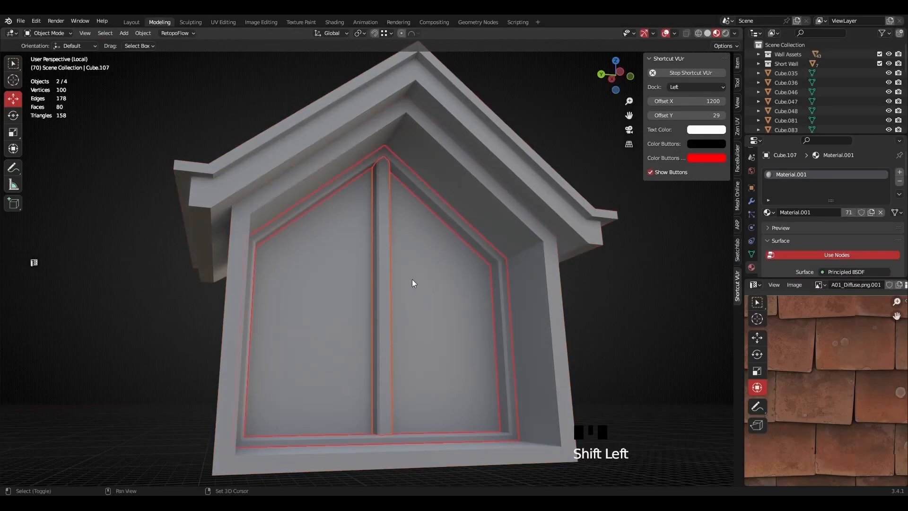
{"action": "key", "text": "KP_Divide"}
{"action": "key", "text": "KP_Divide"}
- Delete the six hidden outer perimeter faces of the window frame, along its slopes, sides and underside
{"action": "middle_click_drag", "start_coordinate": [335, 287], "coordinate": [352, 317]}
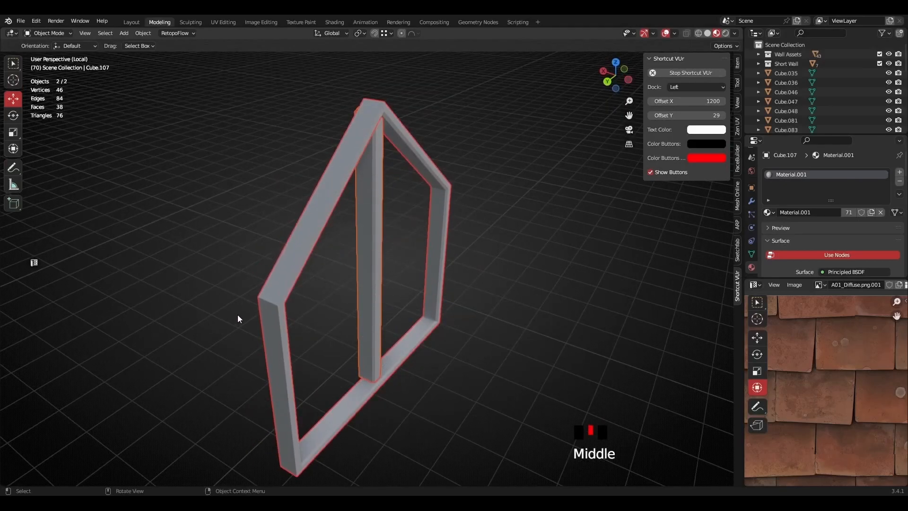
{"action": "middle_click_drag", "start_coordinate": [239, 315], "coordinate": [105, 94]}
{"action": "key", "text": "Tab"}
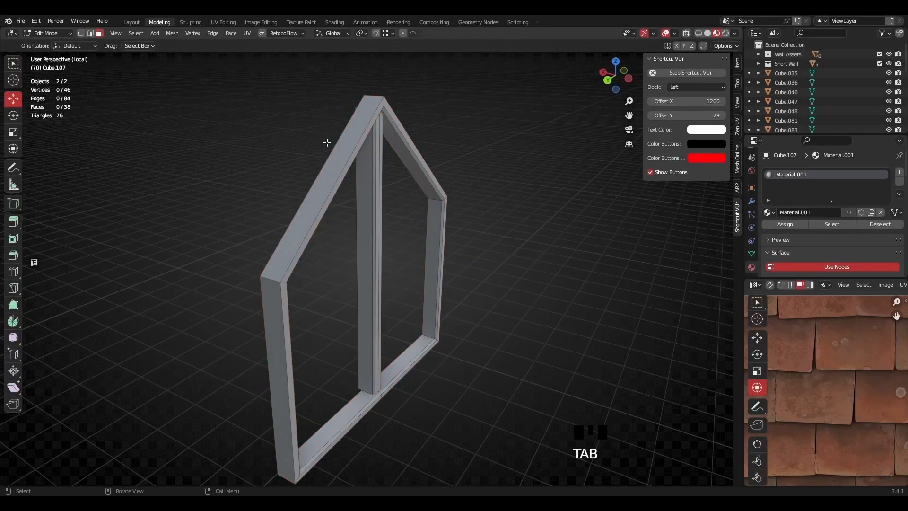
{"action": "left_click", "coordinate": [313, 196]}
{"action": "left_click", "coordinate": [282, 318], "text": "shift"}
{"action": "middle_click_drag", "start_coordinate": [282, 321], "coordinate": [253, 327]}
{"action": "left_click", "coordinate": [260, 331], "text": "shift"}
{"action": "middle_click_drag", "start_coordinate": [365, 387], "coordinate": [447, 386]}
{"action": "left_click", "coordinate": [431, 356], "text": "shift"}
{"action": "middle_click_drag", "start_coordinate": [430, 356], "coordinate": [468, 409]}
{"action": "left_click", "coordinate": [438, 321], "text": "shift"}
{"action": "middle_click_drag", "start_coordinate": [439, 322], "coordinate": [453, 303]}
{"action": "left_click", "coordinate": [403, 273], "text": "shift"}
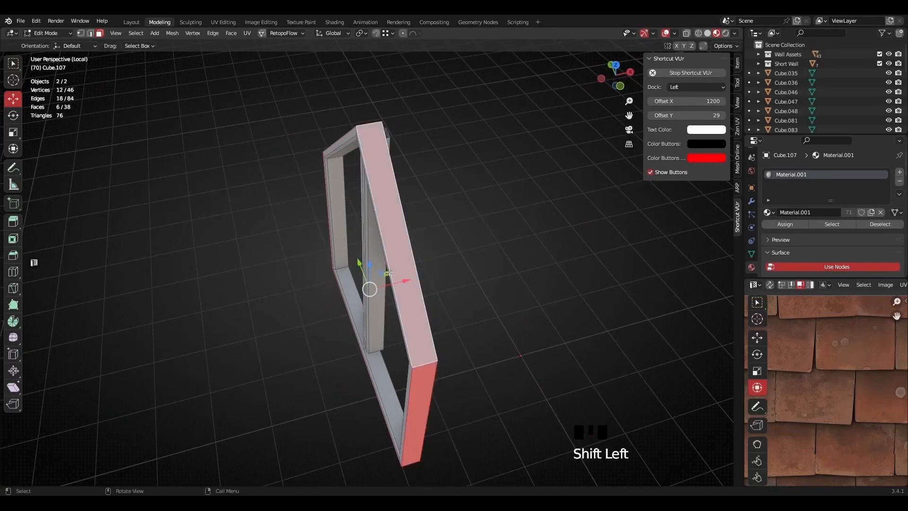
{"action": "middle_click_drag", "start_coordinate": [403, 273], "coordinate": [440, 255]}
{"action": "key", "text": "x"}
{"action": "left_click", "coordinate": [408, 220]}
- Try to move a top corner vertex of the central mullion inside the window frame's peak
{"action": "middle_click_drag", "start_coordinate": [397, 233], "coordinate": [399, 282]}
{"action": "scroll", "coordinate": [367, 252], "scroll_direction": "up", "scroll_amount": 3}
{"action": "middle_click_drag", "start_coordinate": [356, 244], "coordinate": [305, 249]}
{"action": "scroll", "coordinate": [337, 238], "scroll_direction": "up", "scroll_amount": 1}
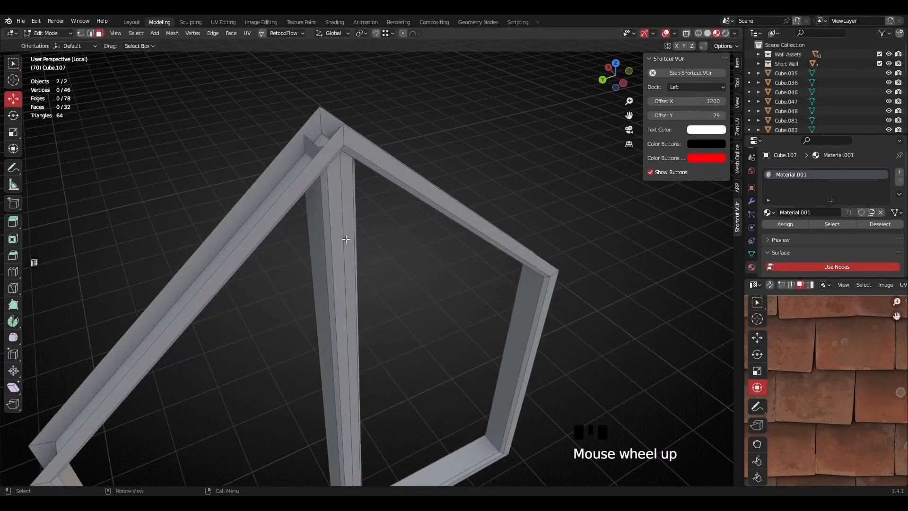
{"action": "left_click", "coordinate": [338, 236]}
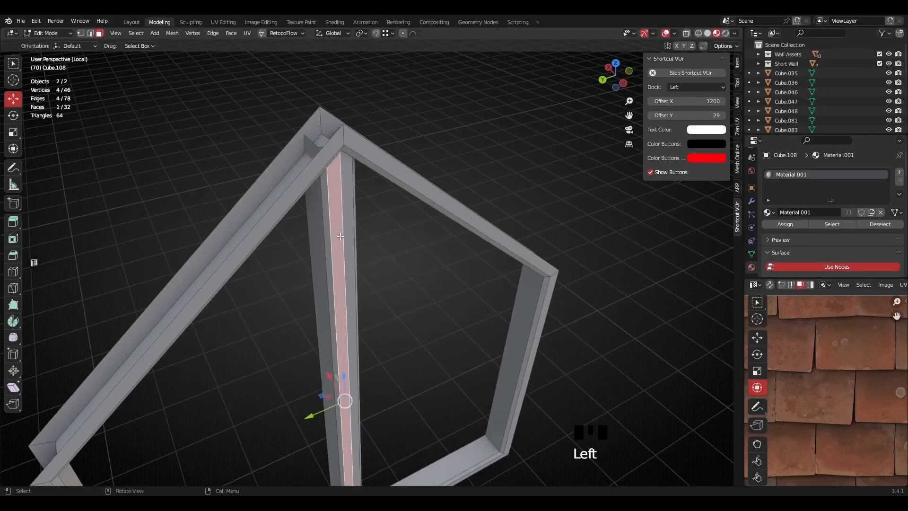
{"action": "middle_click_drag", "start_coordinate": [327, 209], "coordinate": [327, 236]}
{"action": "scroll", "coordinate": [329, 227], "scroll_direction": "up", "scroll_amount": 3}
{"action": "middle_click_drag", "start_coordinate": [350, 200], "coordinate": [356, 188]}
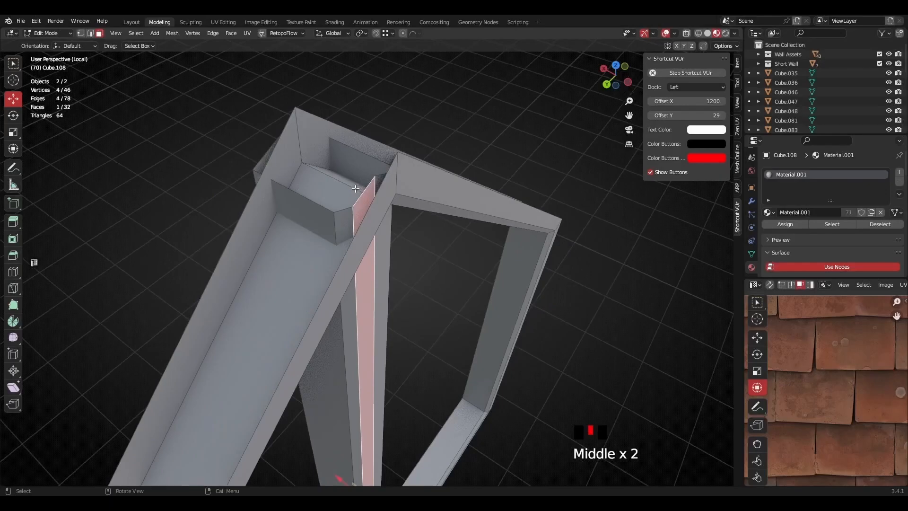
{"action": "left_click", "coordinate": [80, 34]}
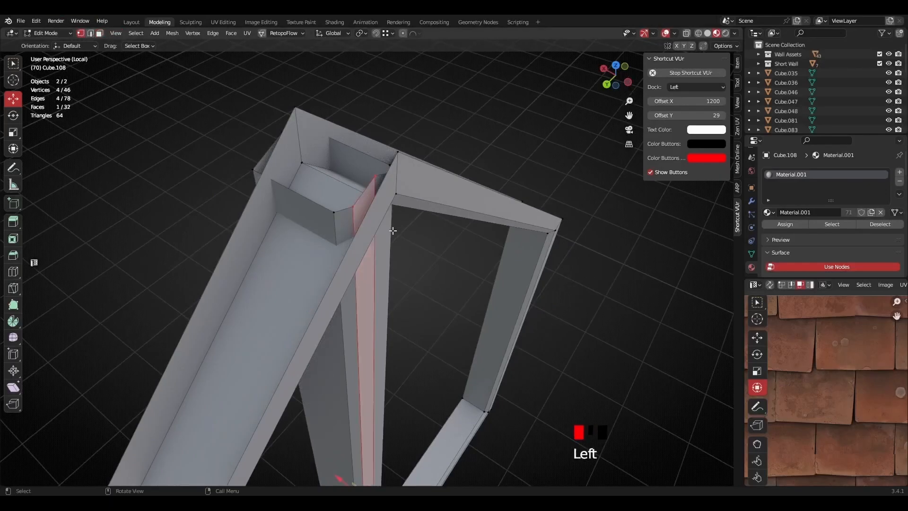
{"action": "left_click", "coordinate": [376, 179]}
{"action": "left_click_drag", "start_coordinate": [352, 196], "coordinate": [347, 224]}
{"action": "key", "text": "ctrl+z"}
{"action": "middle_click_drag", "start_coordinate": [346, 224], "coordinate": [476, 198]}
{"action": "scroll", "coordinate": [338, 237], "scroll_direction": "down", "scroll_amount": 2}
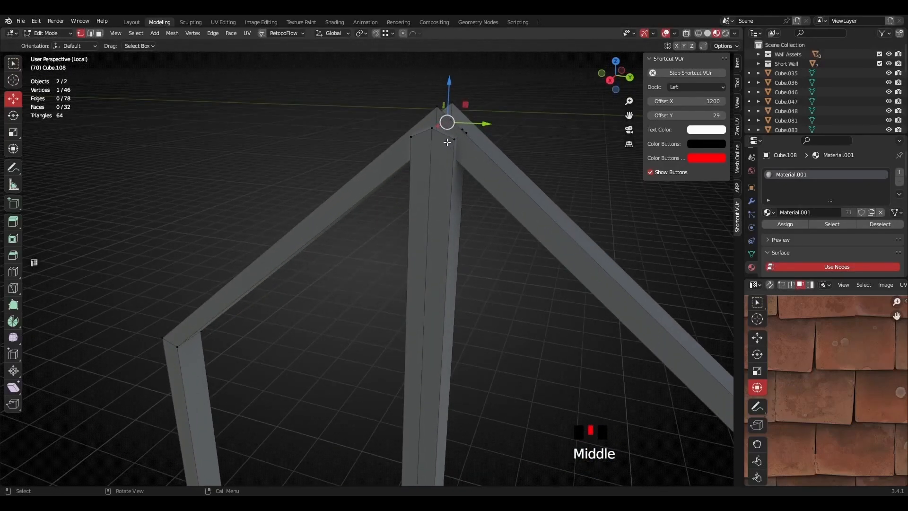
{"action": "middle_click_drag", "start_coordinate": [446, 142], "coordinate": [428, 140]}
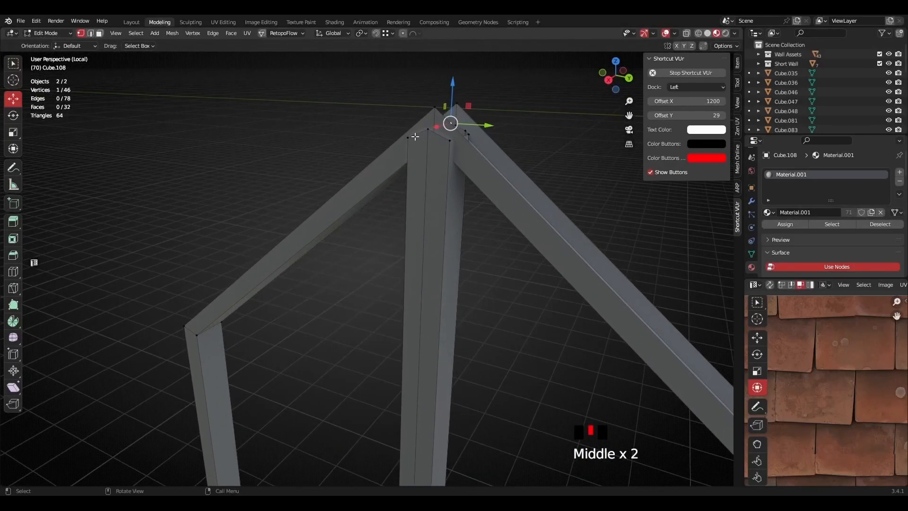
- Dissolve the redundant vertical edge loop at the middle of the window frame's bottom rail, beneath the mullion
{"action": "left_click", "coordinate": [424, 130]}
{"action": "middle_click_drag", "start_coordinate": [426, 129], "coordinate": [314, 146]}
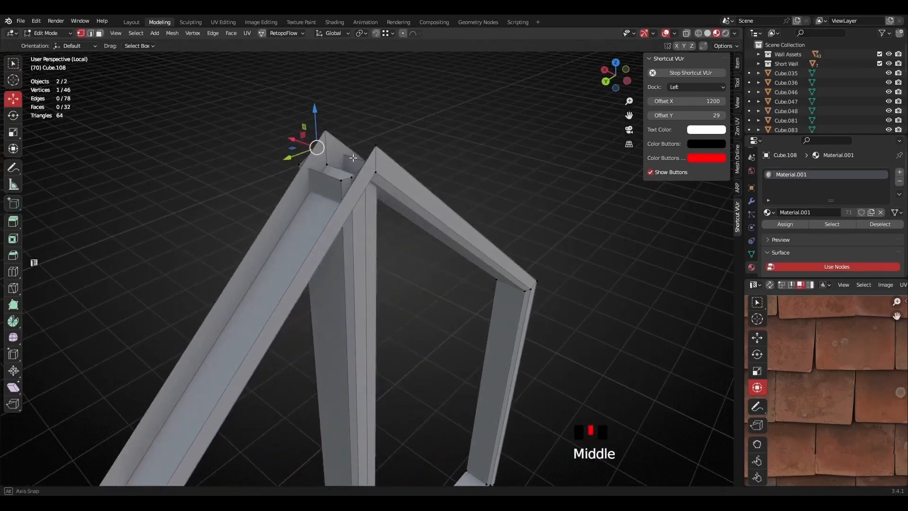
{"action": "scroll", "coordinate": [382, 202], "scroll_direction": "down", "scroll_amount": 3}
{"action": "middle_click_drag", "start_coordinate": [382, 203], "coordinate": [395, 314]}
{"action": "scroll", "coordinate": [423, 346], "scroll_direction": "up", "scroll_amount": 4}
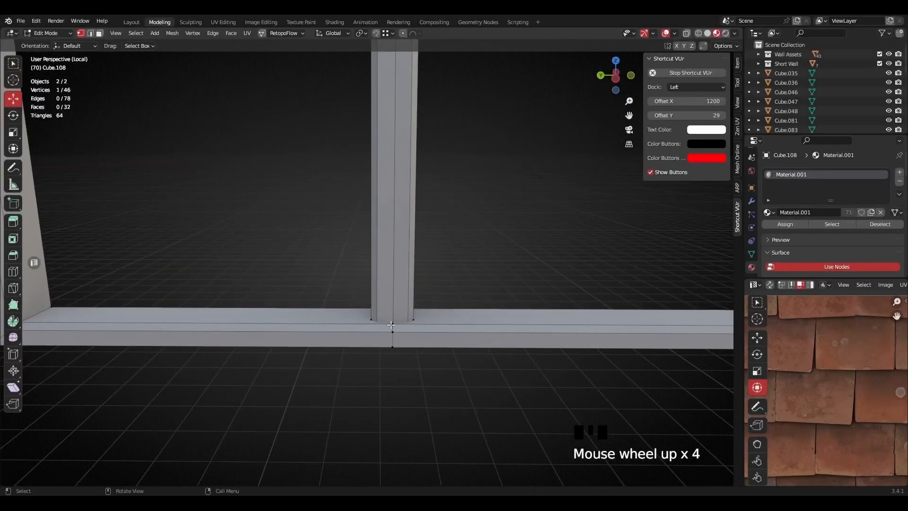
{"action": "left_click", "coordinate": [90, 34]}
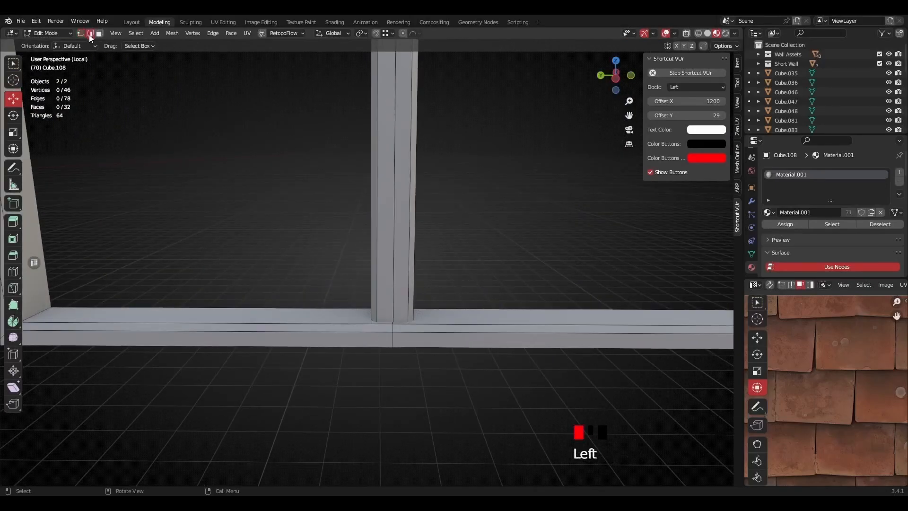
{"action": "left_click", "coordinate": [395, 341], "text": "alt"}
{"action": "key", "text": "x"}
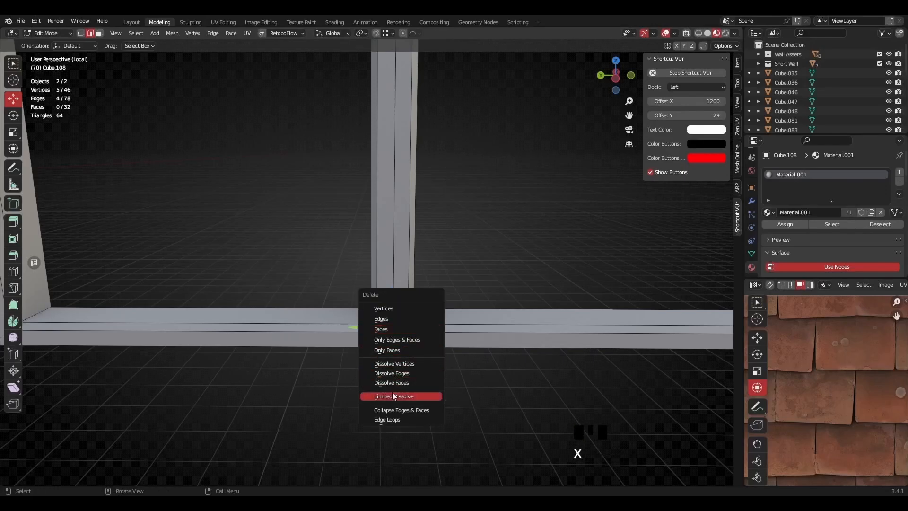
{"action": "left_click", "coordinate": [393, 373]}
{"action": "scroll", "coordinate": [393, 373], "scroll_direction": "down", "scroll_amount": 2}
{"action": "middle_click_drag", "start_coordinate": [394, 373], "coordinate": [430, 320]}
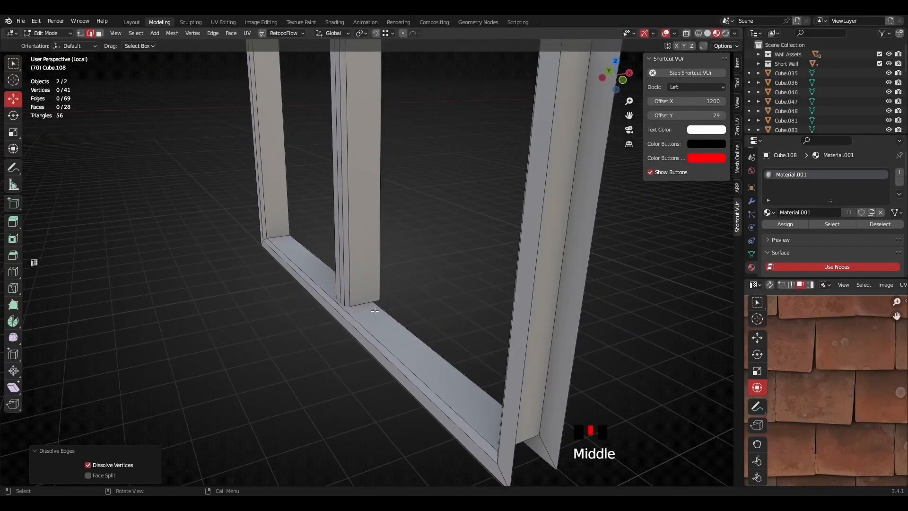
- Leave the window frame's local view, select the dormer body, and isolate it for mesh editing
{"action": "scroll", "coordinate": [401, 209], "scroll_direction": "up", "scroll_amount": 3}
{"action": "scroll", "coordinate": [432, 315], "scroll_direction": "down", "scroll_amount": 5}
{"action": "middle_click_drag", "start_coordinate": [420, 201], "coordinate": [494, 273], "text": "shift"}
{"action": "scroll", "coordinate": [355, 312], "scroll_direction": "up", "scroll_amount": 3}
{"action": "scroll", "coordinate": [293, 400], "scroll_direction": "down", "scroll_amount": 4}
{"action": "middle_click_drag", "start_coordinate": [406, 232], "coordinate": [393, 262], "text": "shift"}
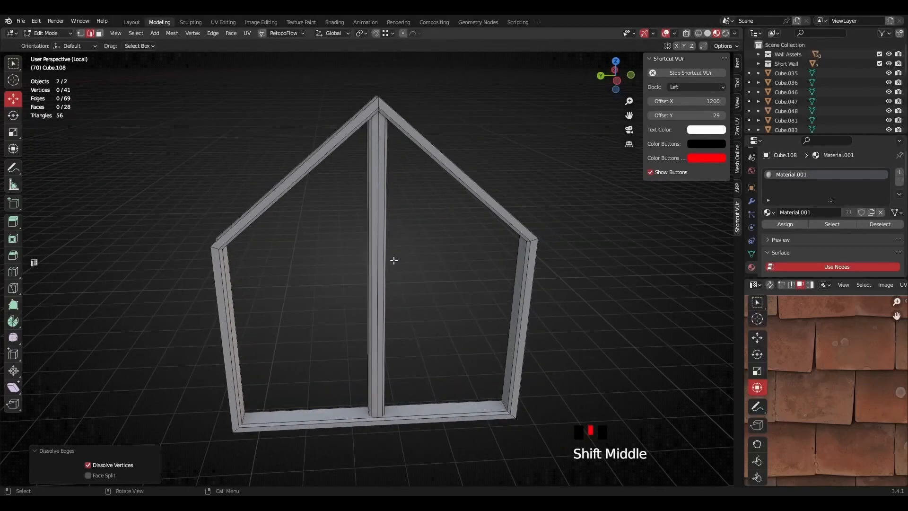
{"action": "key", "text": "KP_Divide"}
{"action": "middle_click_drag", "start_coordinate": [323, 214], "coordinate": [438, 229]}
{"action": "scroll", "coordinate": [324, 231], "scroll_direction": "up", "scroll_amount": 2}
{"action": "key", "text": "Tab"}
{"action": "left_click", "coordinate": [482, 202]}
{"action": "key", "text": "Tab"}
{"action": "key", "text": "KP_Divide"}
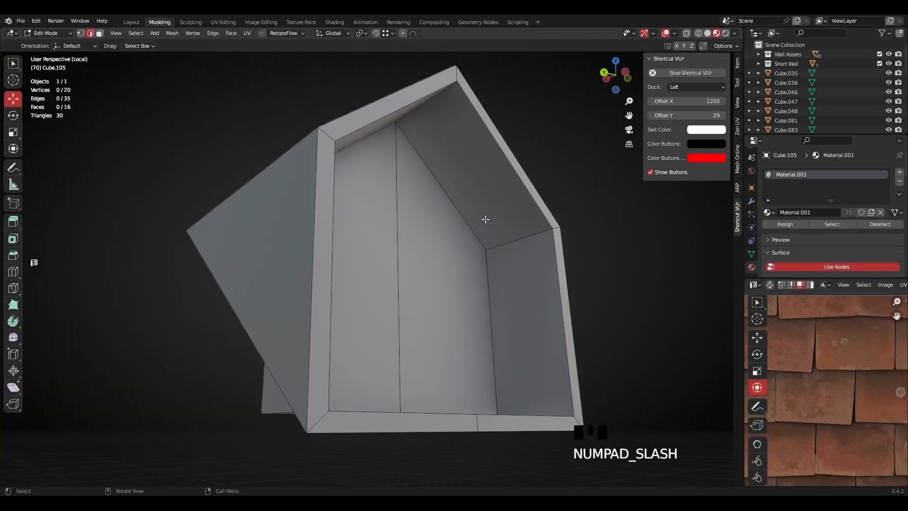
- Bevel the inner front edge loop of the dormer opening by about 0.008 m with one segment, and leave mesh editing
{"action": "middle_click_drag", "start_coordinate": [496, 215], "coordinate": [219, 211]}
{"action": "left_click", "coordinate": [211, 205]}
{"action": "middle_click_drag", "start_coordinate": [259, 233], "coordinate": [432, 318]}
{"action": "left_click", "coordinate": [448, 123], "text": "alt"}
{"action": "scroll", "coordinate": [470, 346], "scroll_direction": "up", "scroll_amount": 3}
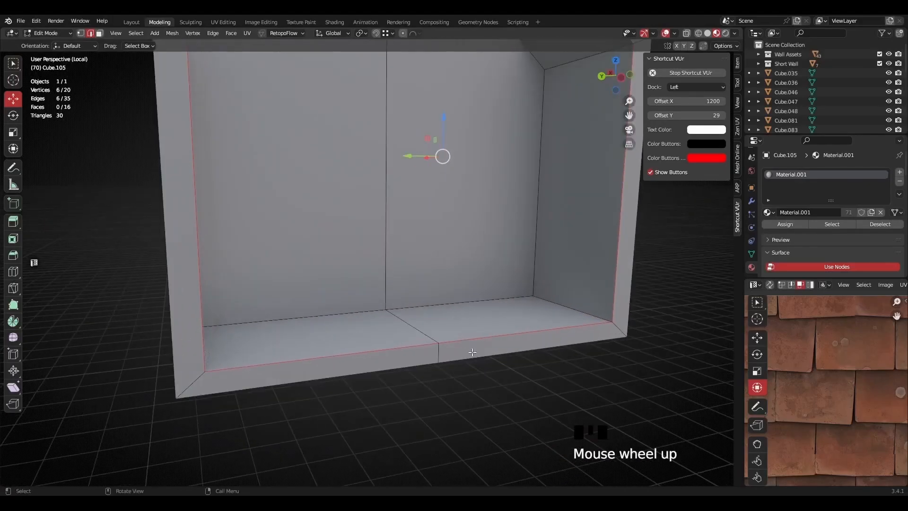
{"action": "key", "text": "ctrl+b"}
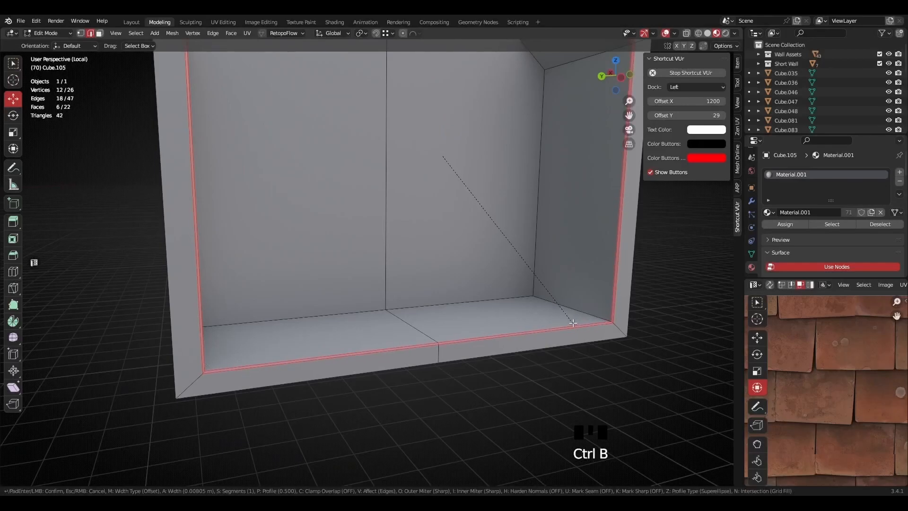
{"action": "left_click", "coordinate": [573, 323]}
{"action": "scroll", "coordinate": [469, 266], "scroll_direction": "down", "scroll_amount": 3}
{"action": "key", "text": "Tab"}
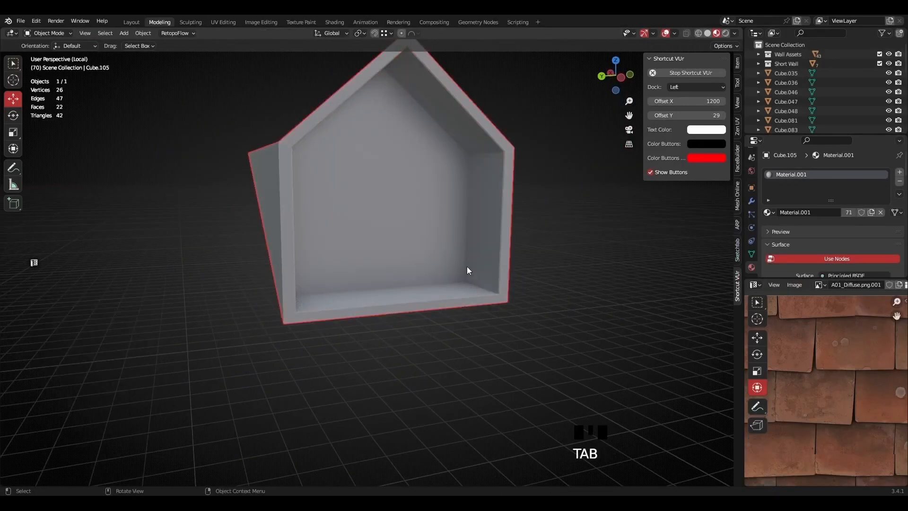
{"action": "scroll", "coordinate": [466, 267], "scroll_direction": "up", "scroll_amount": 1}
{"action": "scroll", "coordinate": [472, 279], "scroll_direction": "up", "scroll_amount": 2}
{"action": "scroll", "coordinate": [513, 312], "scroll_direction": "down", "scroll_amount": 4}
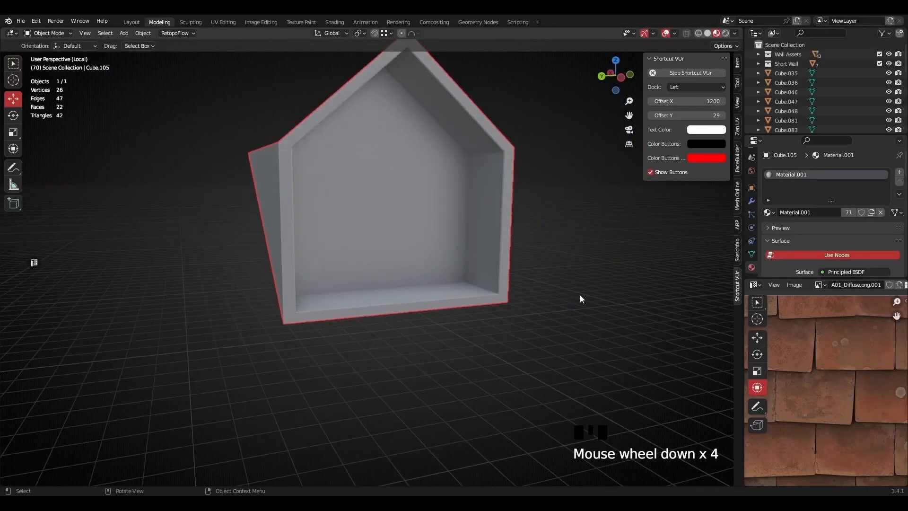
- Return to the full scene and separate the two faces behind the dormer's window frame into their own object
{"action": "key", "text": "KP_Divide"}
{"action": "scroll", "coordinate": [609, 306], "scroll_direction": "down", "scroll_amount": 3}
{"action": "middle_click_drag", "start_coordinate": [397, 226], "coordinate": [418, 252]}
{"action": "scroll", "coordinate": [385, 306], "scroll_direction": "up", "scroll_amount": 2}
{"action": "middle_click_drag", "start_coordinate": [385, 306], "coordinate": [399, 273]}
{"action": "left_click", "coordinate": [421, 272]}
{"action": "key", "text": "Tab"}
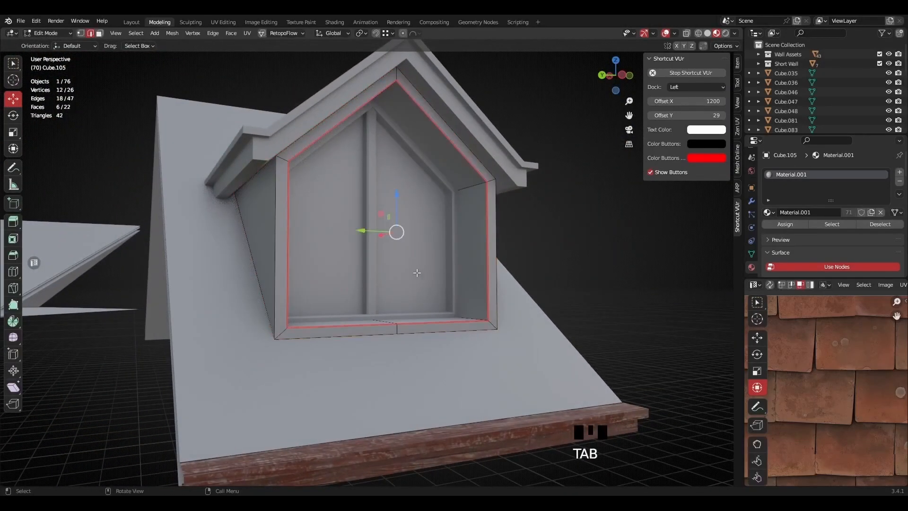
{"action": "left_click", "coordinate": [99, 33]}
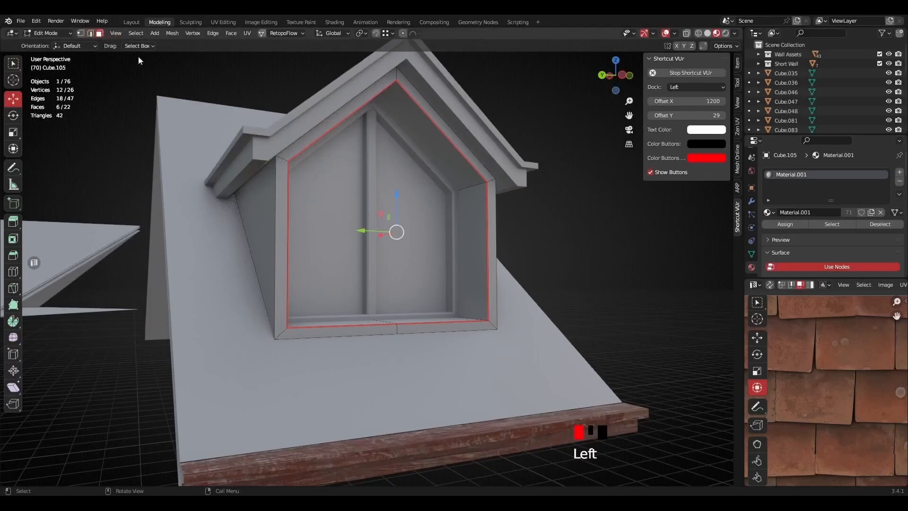
{"action": "left_click", "coordinate": [407, 239]}
{"action": "left_click", "coordinate": [328, 266], "text": "shift"}
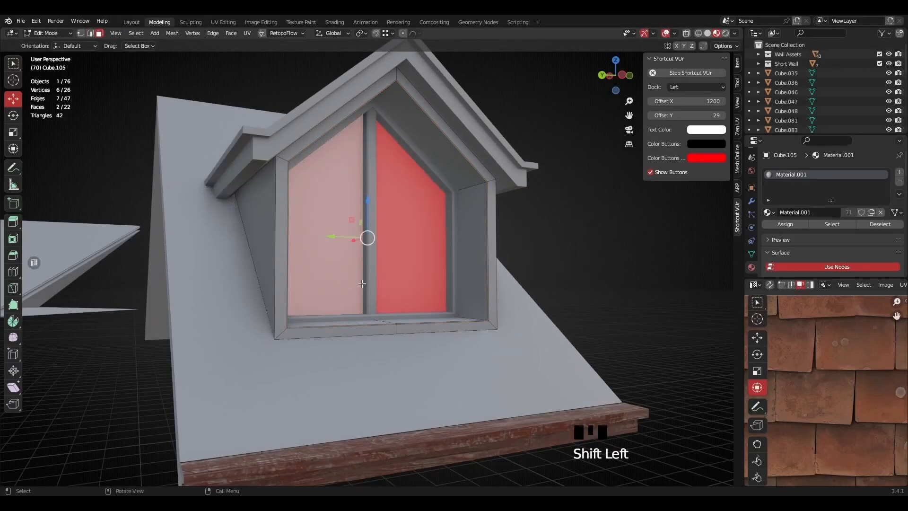
{"action": "key", "text": "p"}
{"action": "left_click", "coordinate": [348, 283]}
- Separate the two pane faces behind the other dormer's window frame into their own object
{"action": "scroll", "coordinate": [349, 283], "scroll_direction": "down", "scroll_amount": 4}
{"action": "middle_click_drag", "start_coordinate": [343, 274], "coordinate": [523, 273], "text": "shift"}
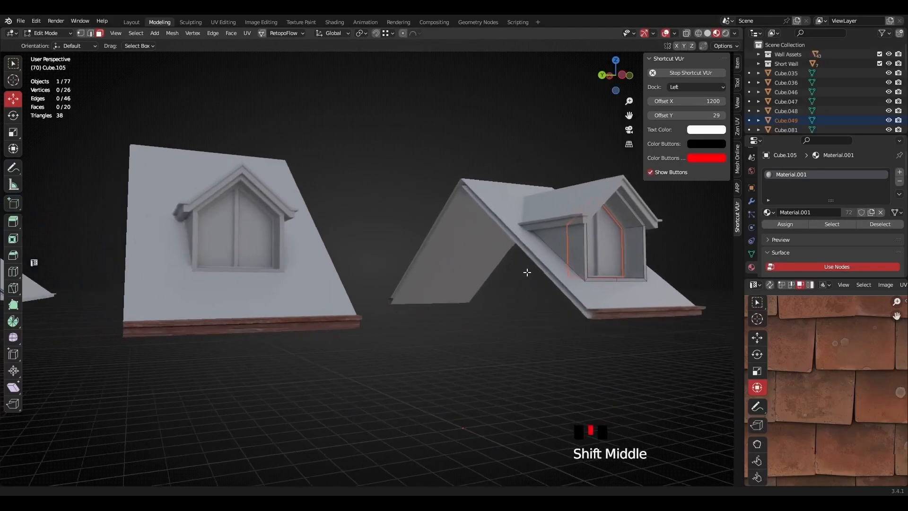
{"action": "scroll", "coordinate": [313, 208], "scroll_direction": "up", "scroll_amount": 5}
{"action": "key", "text": "Tab"}
{"action": "left_click", "coordinate": [314, 218]}
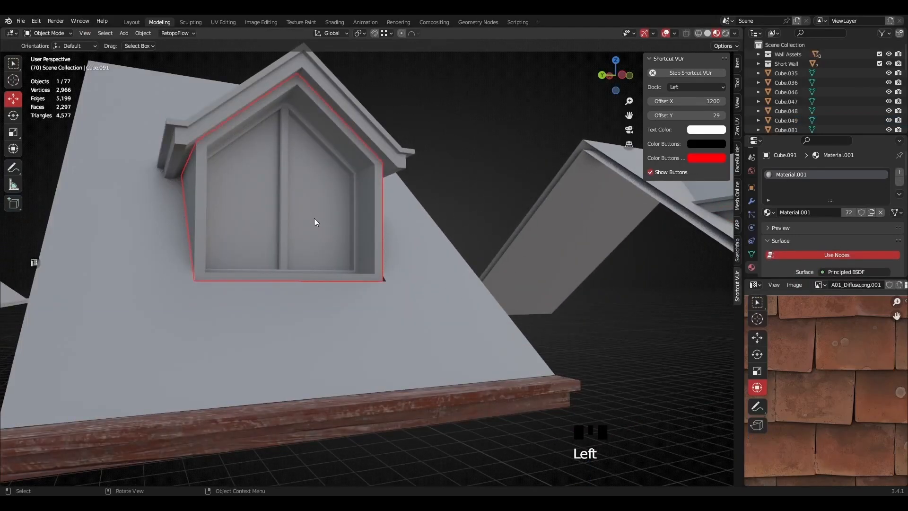
{"action": "key", "text": "Tab"}
{"action": "left_click", "coordinate": [314, 219], "text": "shift"}
{"action": "left_click", "coordinate": [275, 256], "text": "shift"}
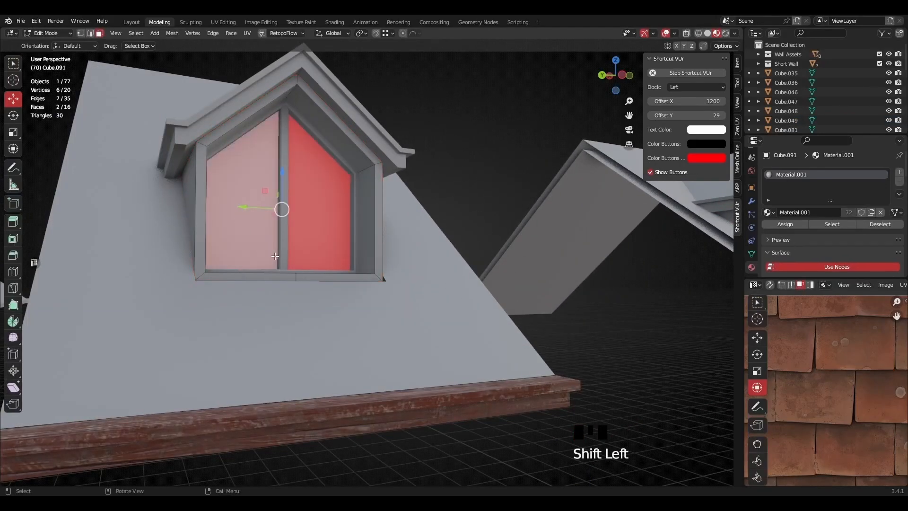
{"action": "key", "text": "p"}
{"action": "left_click", "coordinate": [250, 252]}
{"action": "key", "text": "Tab"}
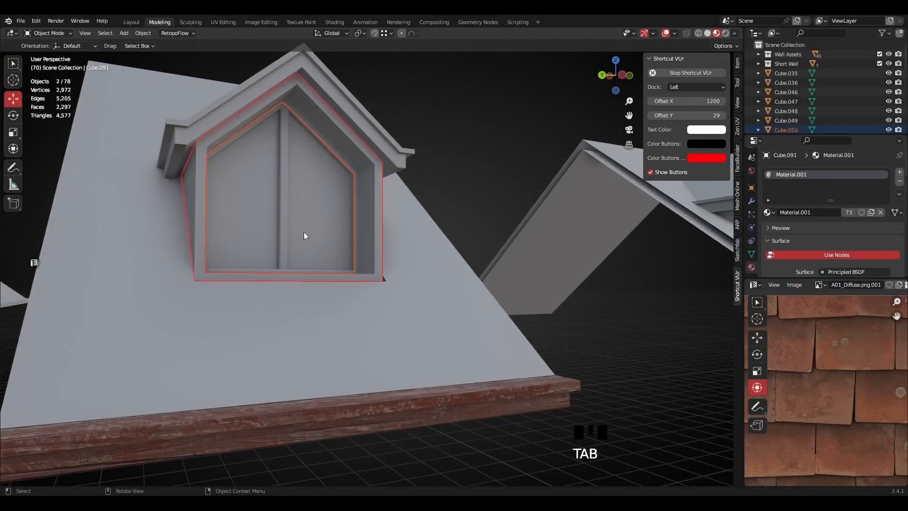
- Replace the material on the far roof module's separated window pane with the existing Glass material
{"action": "left_click", "coordinate": [308, 239]}
{"action": "middle_click_drag", "start_coordinate": [601, 285], "coordinate": [522, 277], "text": "shift"}
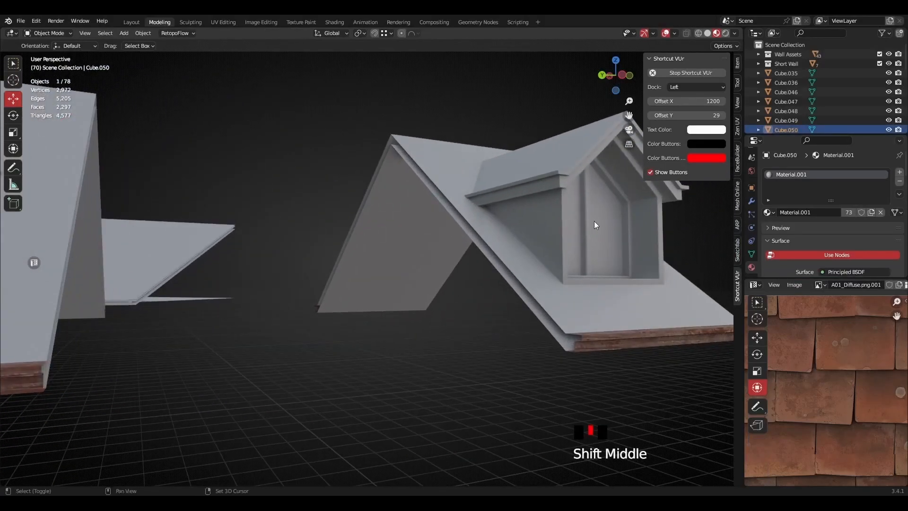
{"action": "left_click", "coordinate": [617, 225], "text": "shift"}
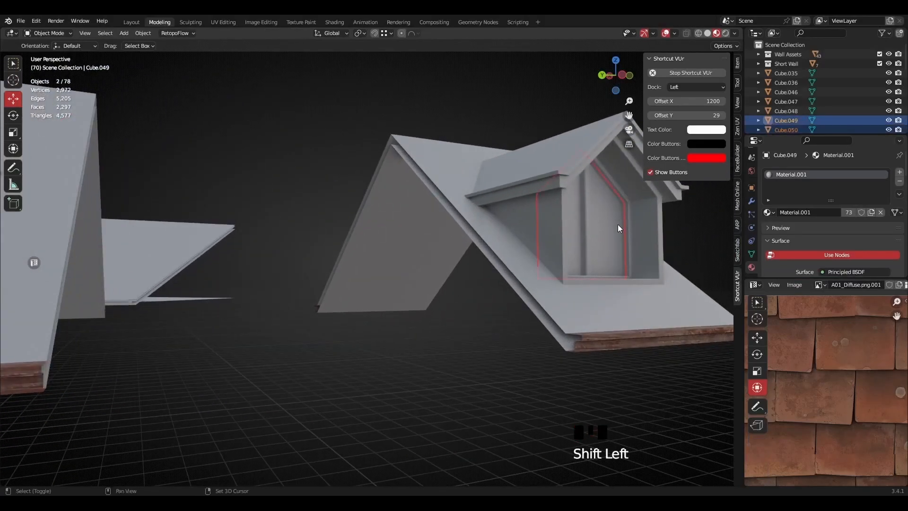
{"action": "left_click", "coordinate": [900, 182]}
{"action": "left_click", "coordinate": [769, 213]}
{"action": "left_click", "coordinate": [785, 229]}
- Replace the material on the remaining dormer's window pane with Glass
{"action": "scroll", "coordinate": [375, 195], "scroll_direction": "down", "scroll_amount": 2}
{"action": "middle_click_drag", "start_coordinate": [375, 195], "coordinate": [291, 239], "text": "shift"}
{"action": "left_click", "coordinate": [292, 239]}
{"action": "left_click", "coordinate": [900, 182]}
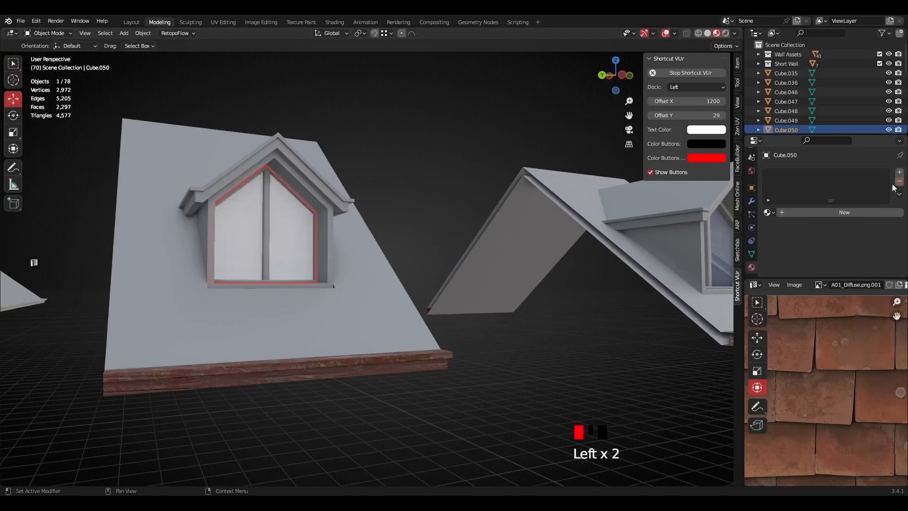
{"action": "left_click", "coordinate": [769, 212]}
{"action": "left_click", "coordinate": [783, 236]}
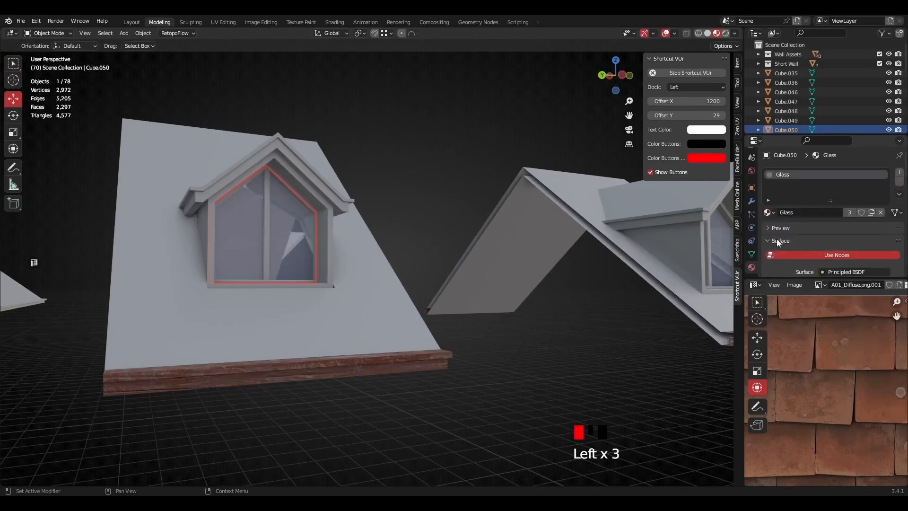
- Open the middle dormer module's roof mesh and examine the gap and edges around its window opening from outside and underneath
{"action": "scroll", "coordinate": [359, 238], "scroll_direction": "down", "scroll_amount": 3}
{"action": "middle_click_drag", "start_coordinate": [360, 238], "coordinate": [329, 262]}
{"action": "scroll", "coordinate": [366, 242], "scroll_direction": "up", "scroll_amount": 2}
{"action": "scroll", "coordinate": [368, 243], "scroll_direction": "down", "scroll_amount": 2}
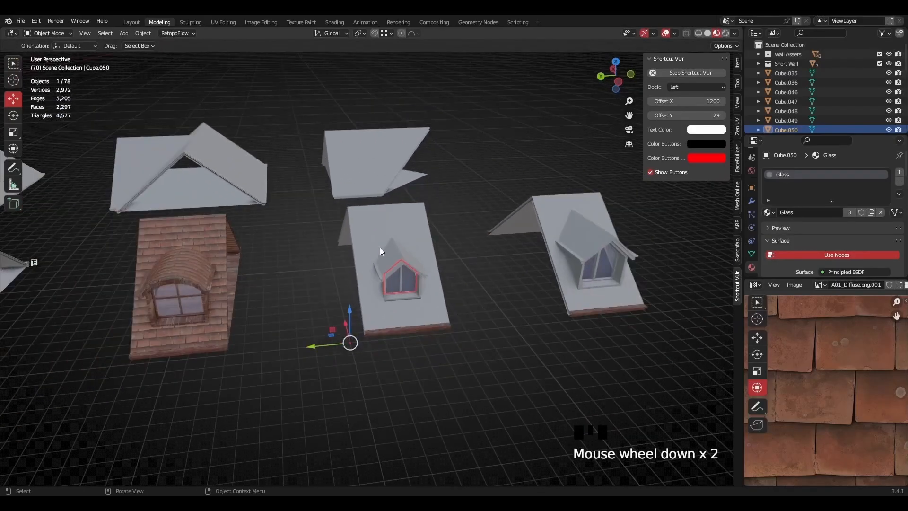
{"action": "middle_click_drag", "start_coordinate": [422, 220], "coordinate": [321, 333]}
{"action": "scroll", "coordinate": [408, 242], "scroll_direction": "up", "scroll_amount": 1}
{"action": "scroll", "coordinate": [358, 234], "scroll_direction": "up", "scroll_amount": 2}
{"action": "left_click", "coordinate": [333, 248]}
{"action": "key", "text": "Tab"}
{"action": "scroll", "coordinate": [378, 341], "scroll_direction": "up", "scroll_amount": 2}
{"action": "scroll", "coordinate": [321, 333], "scroll_direction": "up", "scroll_amount": 2}
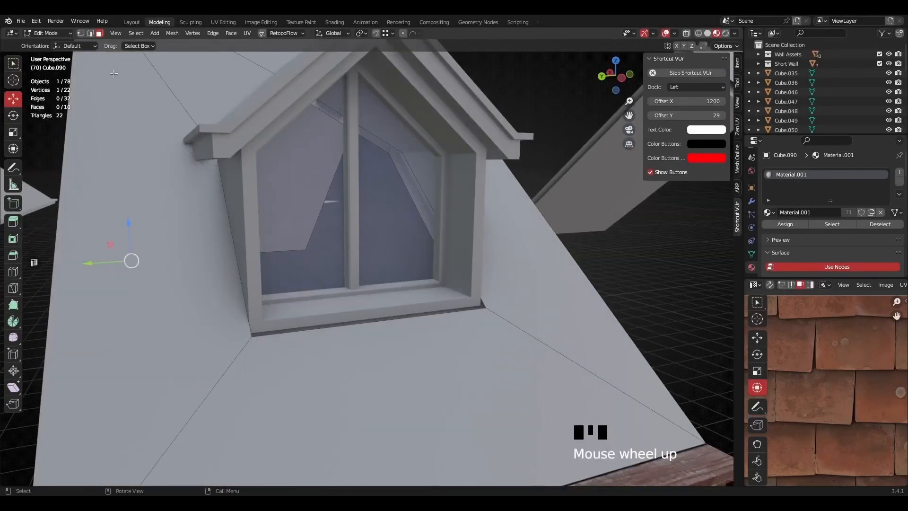
{"action": "left_click", "coordinate": [340, 330]}
{"action": "middle_click_drag", "start_coordinate": [340, 329], "coordinate": [445, 151]}
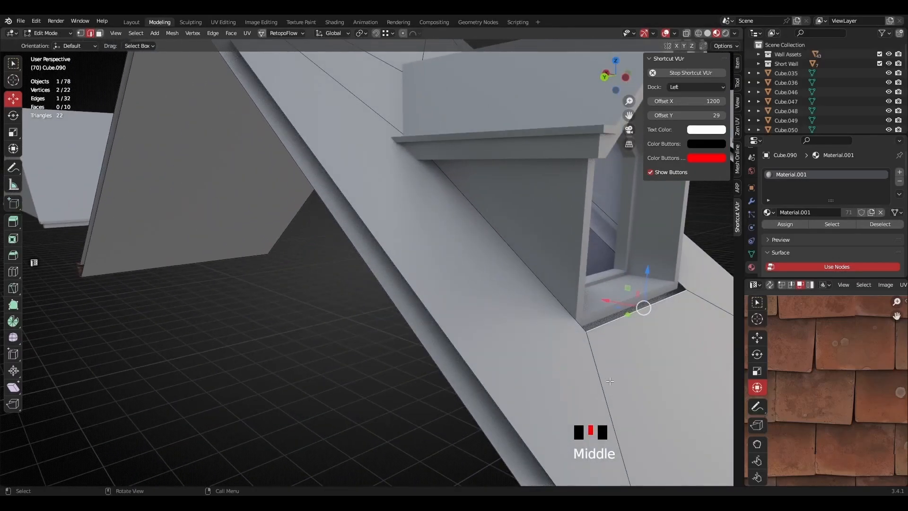
{"action": "middle_click_drag", "start_coordinate": [667, 332], "coordinate": [549, 344], "text": "shift"}
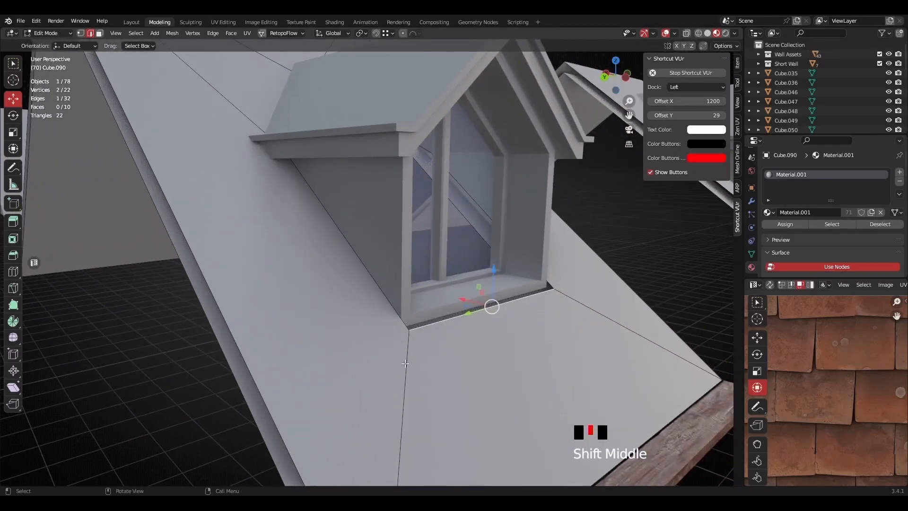
{"action": "middle_click_drag", "start_coordinate": [583, 303], "coordinate": [291, 290]}
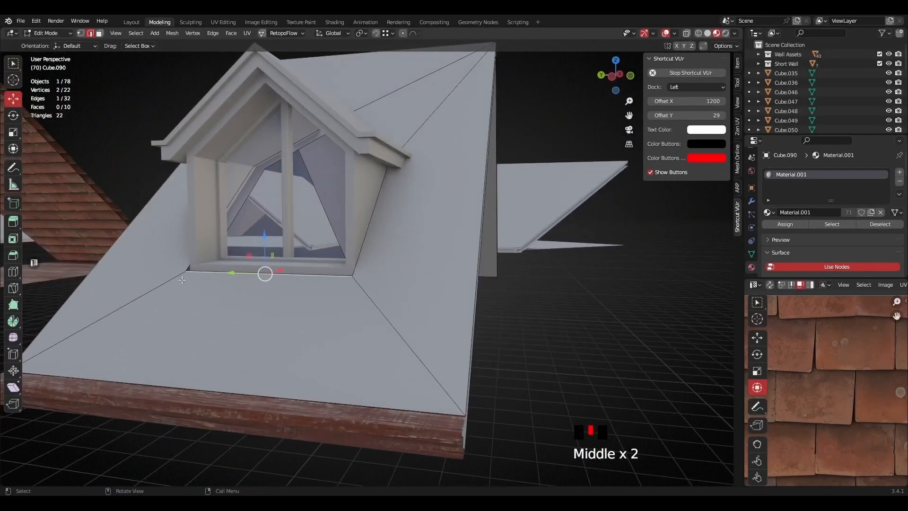
{"action": "middle_click_drag", "start_coordinate": [408, 162], "coordinate": [345, 237]}
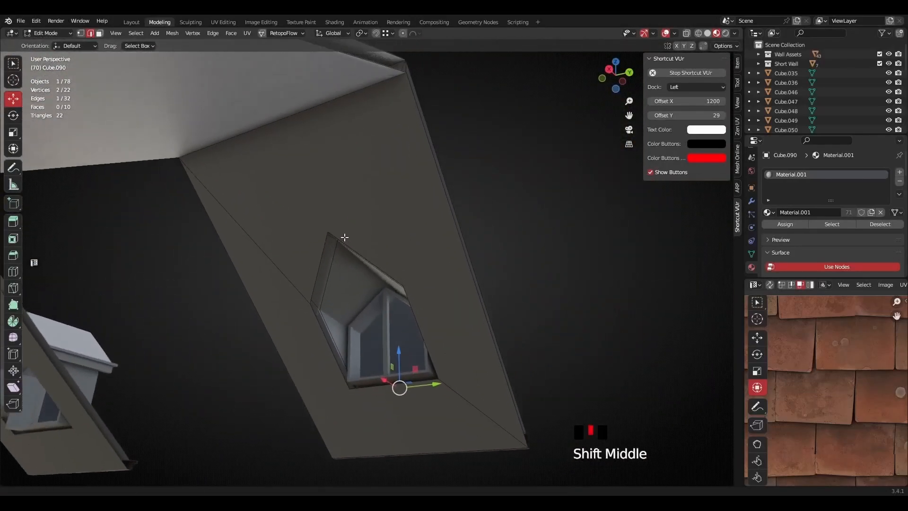
- Connect the upper side corner of the dormer opening to the nearest ridge corner on the roof's underside
{"action": "left_click", "coordinate": [99, 33]}
{"action": "left_click", "coordinate": [393, 217]}
{"action": "middle_click_drag", "start_coordinate": [393, 217], "coordinate": [385, 272]}
{"action": "key", "text": "1"}
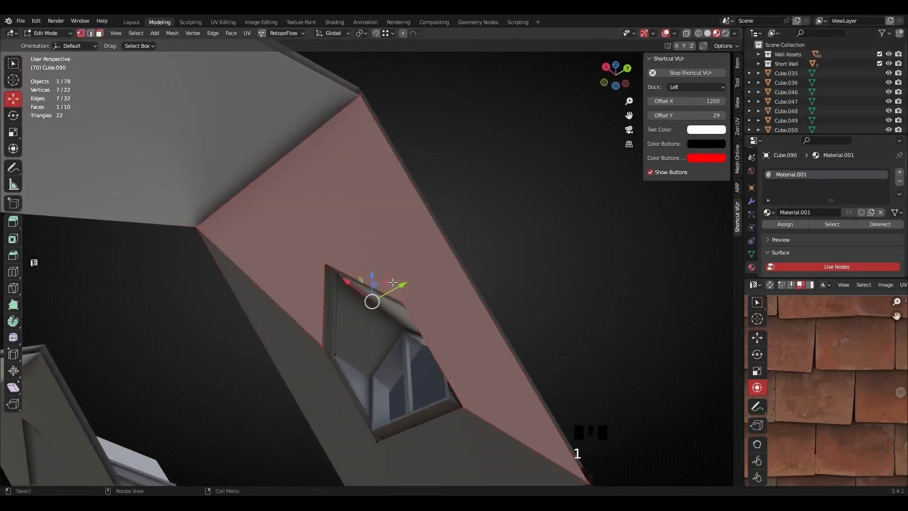
{"action": "left_click", "coordinate": [405, 303]}
{"action": "middle_click_drag", "start_coordinate": [405, 304], "coordinate": [372, 177]}
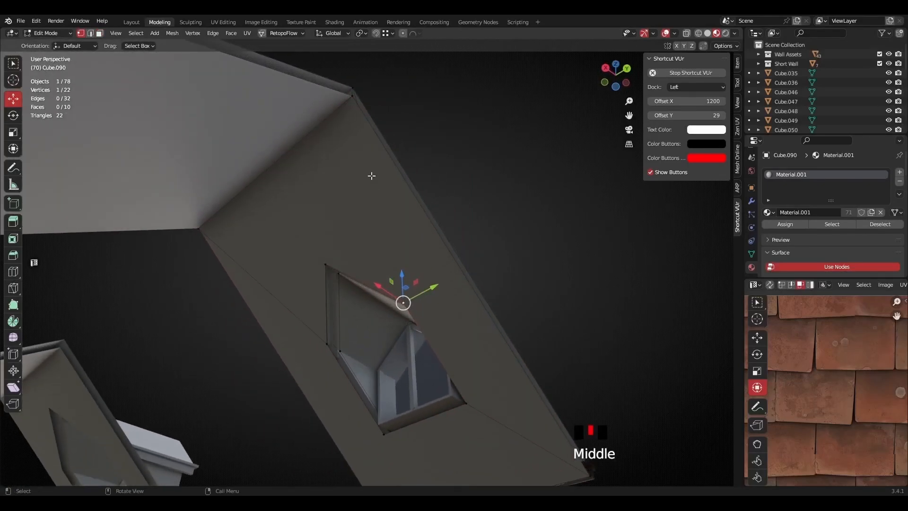
{"action": "left_click", "coordinate": [355, 97], "text": "shift"}
{"action": "scroll", "coordinate": [378, 245], "scroll_direction": "up", "scroll_amount": 2}
{"action": "middle_click_drag", "start_coordinate": [379, 244], "coordinate": [397, 288], "text": "shift"}
- Cut edges from the dormer opening's peak to both ridge corners on the roof's underside with the Knife tool
{"action": "left_click", "coordinate": [294, 267]}
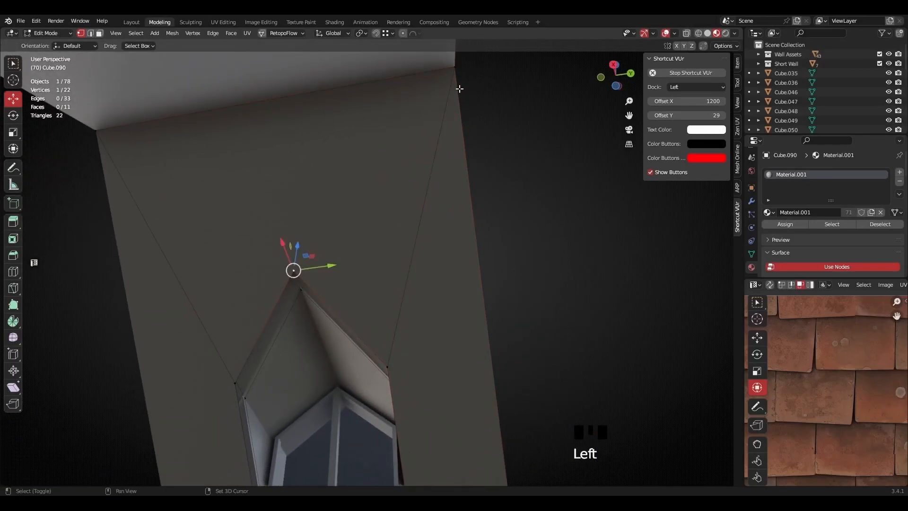
{"action": "key", "text": "k"}
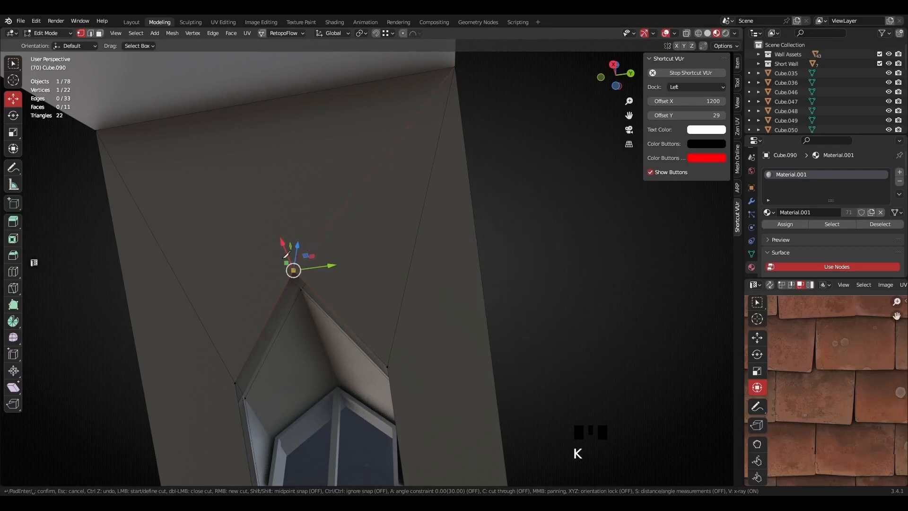
{"action": "left_click", "coordinate": [96, 130]}
{"action": "key", "text": "Return"}
- Cut an edge from the opening's unconnected lower corner to the roof's nearest eave corner on the underside
{"action": "scroll", "coordinate": [320, 200], "scroll_direction": "down", "scroll_amount": 2}
{"action": "middle_click_drag", "start_coordinate": [407, 298], "coordinate": [282, 251], "text": "shift"}
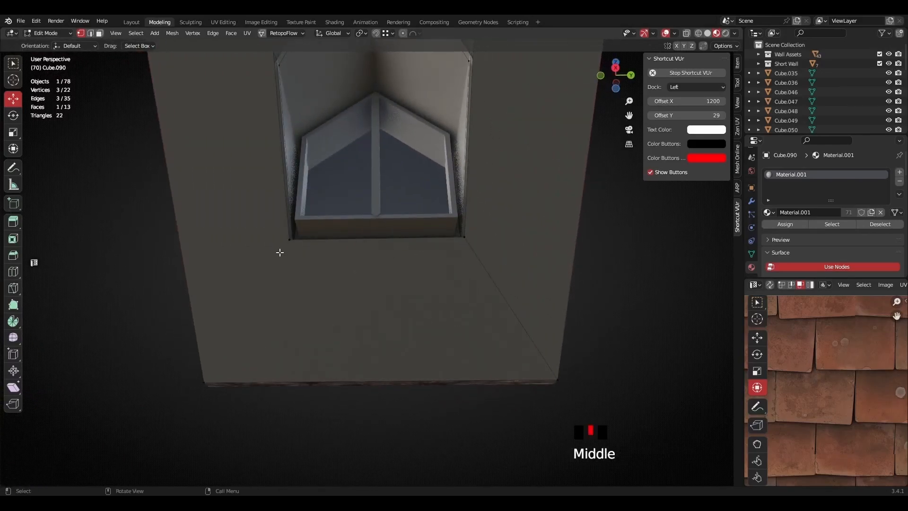
{"action": "key", "text": "k"}
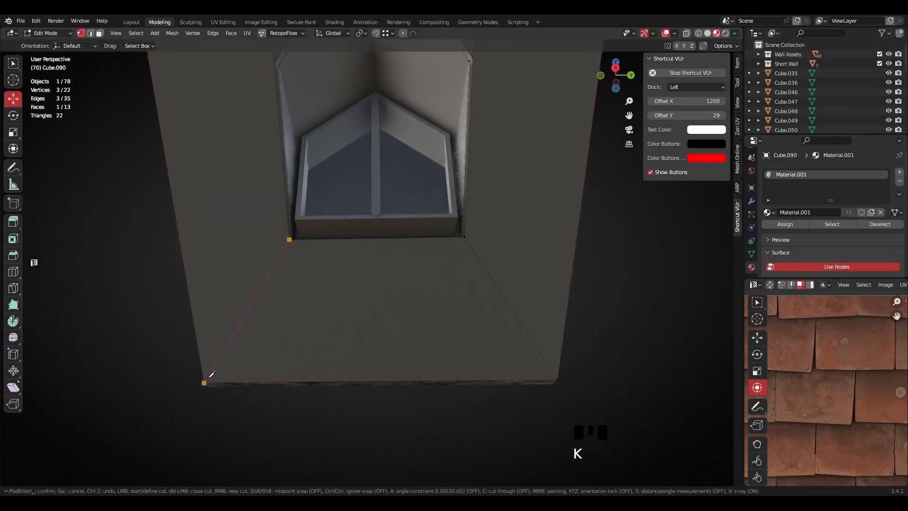
{"action": "left_click", "coordinate": [204, 382]}
{"action": "key", "text": "Return"}
{"action": "scroll", "coordinate": [328, 281], "scroll_direction": "down", "scroll_amount": 3}
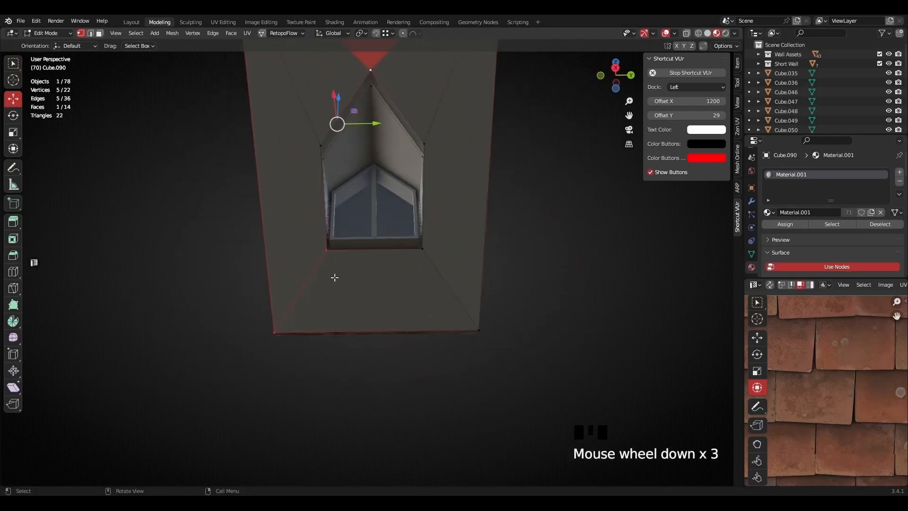
- Check the underside faces around the dormer opening by selecting them one at a time in face selection mode
{"action": "left_click", "coordinate": [99, 34]}
{"action": "middle_click_drag", "start_coordinate": [303, 161], "coordinate": [393, 261]}
{"action": "left_click", "coordinate": [370, 361]}
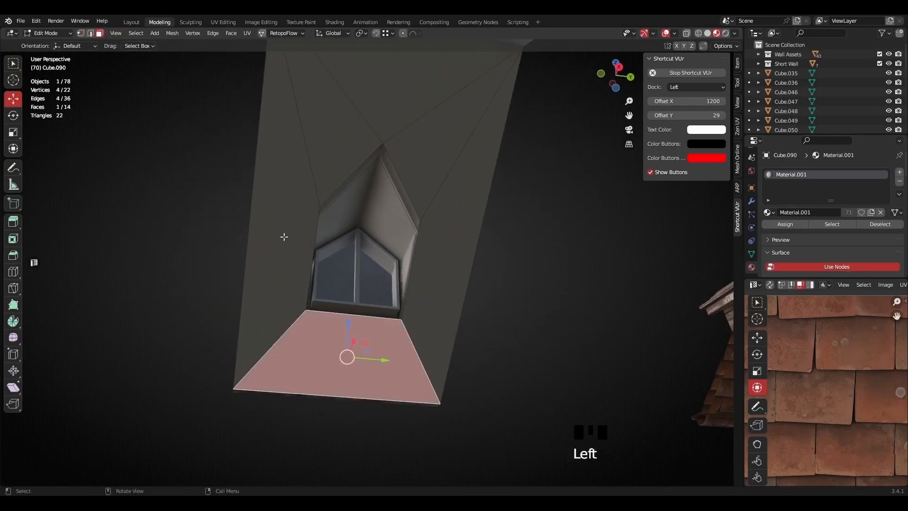
{"action": "left_click", "coordinate": [288, 253]}
{"action": "middle_click_drag", "start_coordinate": [321, 152], "coordinate": [298, 318], "text": "shift"}
{"action": "left_click", "coordinate": [303, 298]}
{"action": "left_click", "coordinate": [355, 279]}
{"action": "left_click", "coordinate": [380, 341]}
{"action": "left_click", "coordinate": [399, 402]}
- Check the roof's outer faces around the dormer by selecting them one at a time
{"action": "middle_click_drag", "start_coordinate": [413, 421], "coordinate": [376, 323]}
{"action": "left_click", "coordinate": [373, 323]}
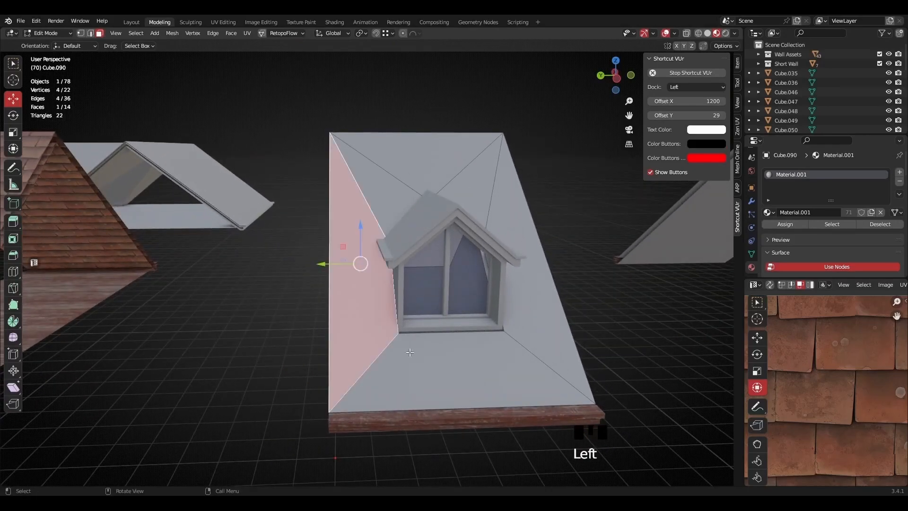
{"action": "left_click", "coordinate": [446, 362]}
{"action": "left_click", "coordinate": [525, 307]}
{"action": "middle_click_drag", "start_coordinate": [525, 303], "coordinate": [478, 350]}
{"action": "left_click", "coordinate": [465, 204]}
{"action": "left_click", "coordinate": [457, 163]}
{"action": "left_click", "coordinate": [409, 181]}
{"action": "middle_click_drag", "start_coordinate": [398, 201], "coordinate": [436, 215]}
{"action": "scroll", "coordinate": [411, 187], "scroll_direction": "up", "scroll_amount": 2}
{"action": "scroll", "coordinate": [436, 215], "scroll_direction": "up", "scroll_amount": 4}
{"action": "scroll", "coordinate": [436, 216], "scroll_direction": "down", "scroll_amount": 2}
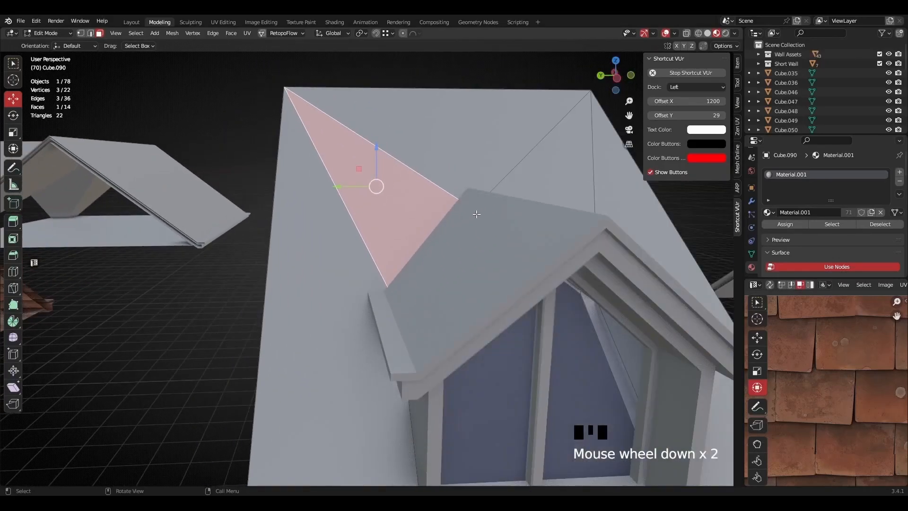
- Isolate the dormer module's roof in local view and reopen its mesh near the opening's peak
{"action": "key", "text": "Tab"}
{"action": "scroll", "coordinate": [446, 254], "scroll_direction": "down", "scroll_amount": 3}
{"action": "left_click", "coordinate": [568, 197]}
{"action": "left_click", "coordinate": [411, 225]}
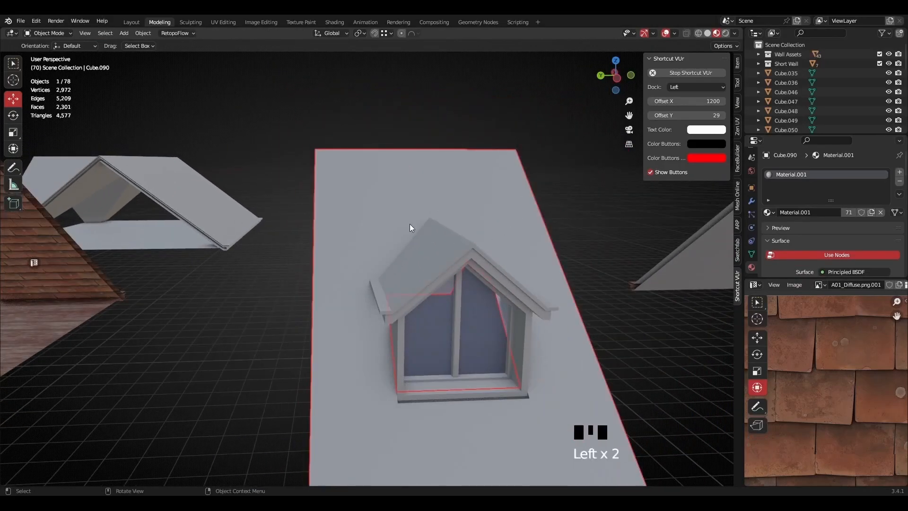
{"action": "middle_click_drag", "start_coordinate": [410, 225], "coordinate": [412, 245], "text": "shift"}
{"action": "scroll", "coordinate": [434, 243], "scroll_direction": "up", "scroll_amount": 2}
{"action": "key", "text": "KP_Divide"}
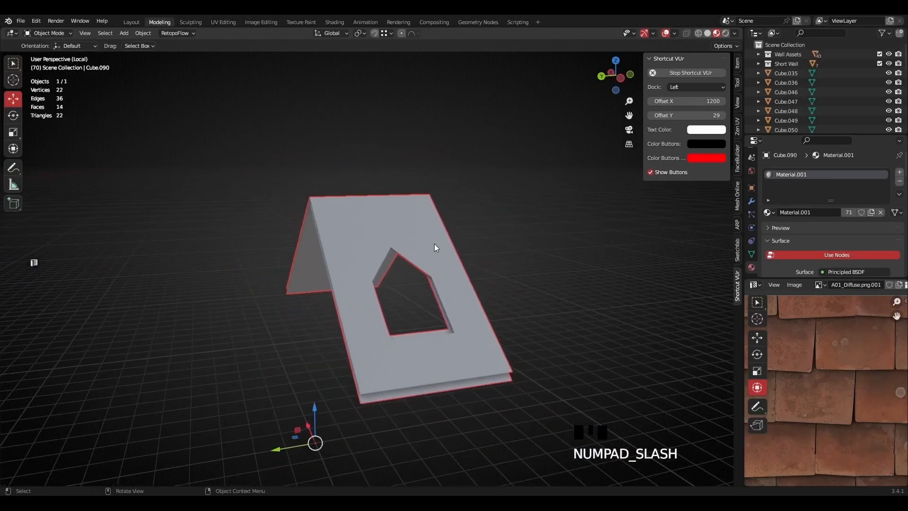
{"action": "scroll", "coordinate": [409, 246], "scroll_direction": "up", "scroll_amount": 4}
{"action": "key", "text": "Tab"}
{"action": "scroll", "coordinate": [322, 267], "scroll_direction": "up", "scroll_amount": 1}
{"action": "scroll", "coordinate": [322, 267], "scroll_direction": "up", "scroll_amount": 1}
{"action": "scroll", "coordinate": [346, 267], "scroll_direction": "up", "scroll_amount": 1}
- Try to move the opening's peak vertex along the Y axis and undo the move
{"action": "left_click", "coordinate": [80, 33]}
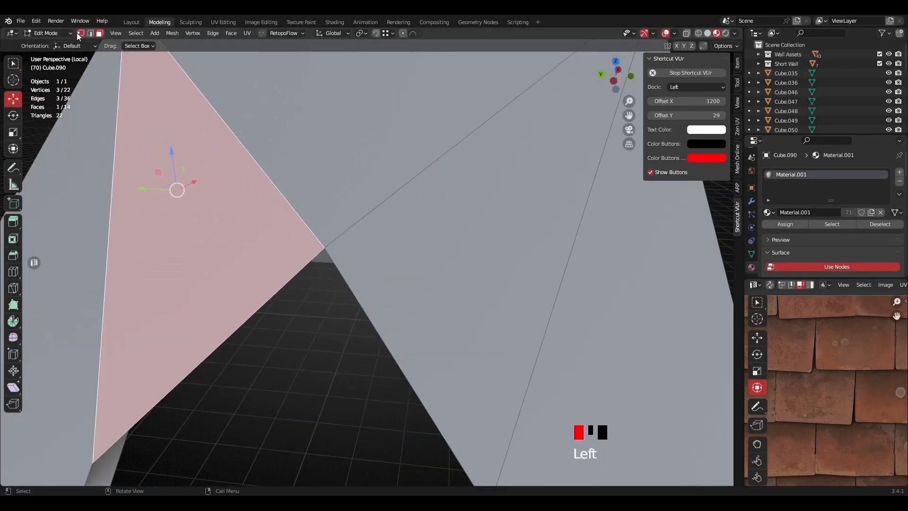
{"action": "left_click", "coordinate": [327, 251]}
{"action": "left_click_drag", "start_coordinate": [298, 246], "coordinate": [349, 308]}
{"action": "key", "text": "ctrl+z"}
- Examine the opening's peak vertex and connecting edges from outside and underneath, and return to the full scene
{"action": "scroll", "coordinate": [343, 299], "scroll_direction": "down", "scroll_amount": 5}
{"action": "middle_click_drag", "start_coordinate": [344, 300], "coordinate": [319, 260]}
{"action": "scroll", "coordinate": [404, 316], "scroll_direction": "up", "scroll_amount": 2}
{"action": "scroll", "coordinate": [426, 348], "scroll_direction": "up", "scroll_amount": 5}
{"action": "key", "text": "Tab"}
{"action": "key", "text": "Tab"}
{"action": "left_click", "coordinate": [386, 303]}
{"action": "left_click_drag", "start_coordinate": [405, 301], "coordinate": [414, 305]}
{"action": "scroll", "coordinate": [414, 305], "scroll_direction": "down", "scroll_amount": 5}
{"action": "middle_click_drag", "start_coordinate": [414, 305], "coordinate": [423, 283]}
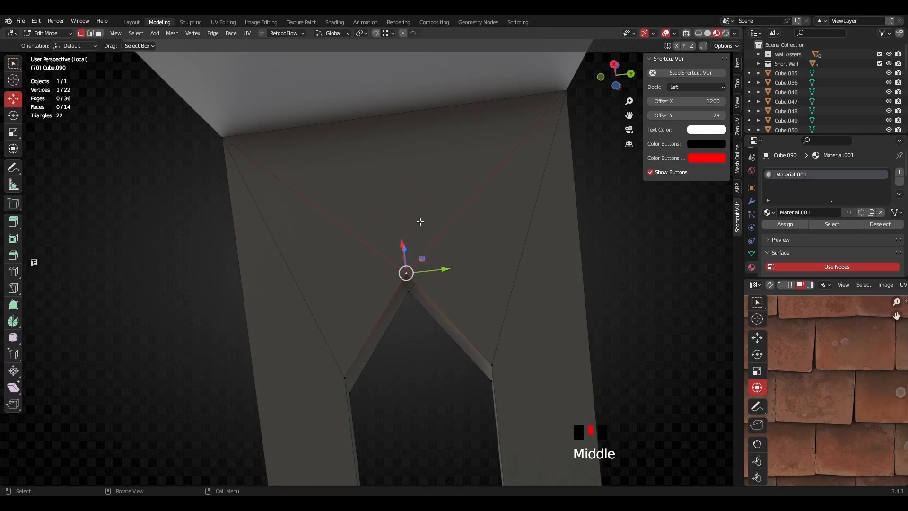
{"action": "scroll", "coordinate": [473, 142], "scroll_direction": "down", "scroll_amount": 2}
{"action": "middle_click_drag", "start_coordinate": [480, 172], "coordinate": [394, 283]}
{"action": "scroll", "coordinate": [438, 256], "scroll_direction": "up", "scroll_amount": 3}
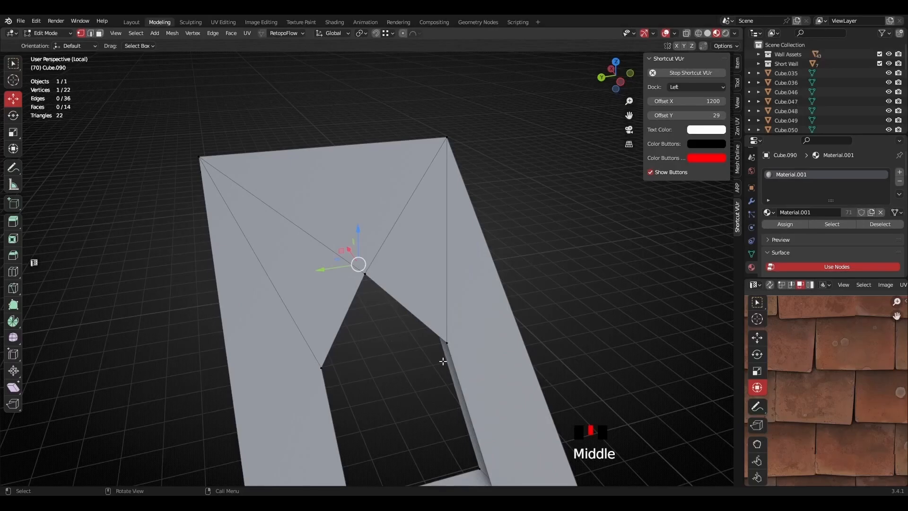
{"action": "middle_click_drag", "start_coordinate": [344, 342], "coordinate": [377, 349]}
{"action": "scroll", "coordinate": [377, 349], "scroll_direction": "down", "scroll_amount": 2}
{"action": "key", "text": "Tab"}
{"action": "key", "text": "KP_Divide"}
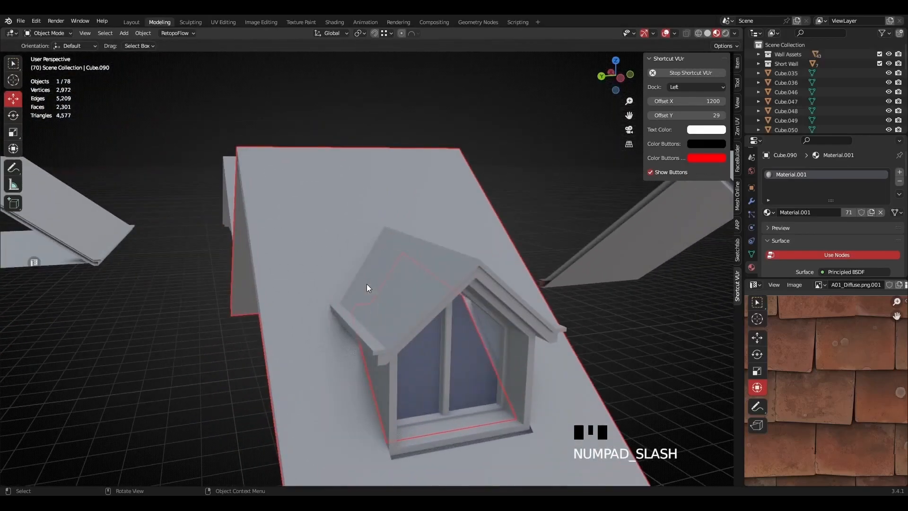
- Open the other dormer module's roof mesh and knife-cut its underside from the opening's unconnected upper corner to the nearest ridge corner
{"action": "scroll", "coordinate": [305, 287], "scroll_direction": "down", "scroll_amount": 4}
{"action": "middle_click_drag", "start_coordinate": [436, 315], "coordinate": [419, 240], "text": "shift"}
{"action": "left_click", "coordinate": [481, 271]}
{"action": "key", "text": "Tab"}
{"action": "scroll", "coordinate": [481, 270], "scroll_direction": "up", "scroll_amount": 2}
{"action": "middle_click_drag", "start_coordinate": [481, 270], "coordinate": [383, 234]}
{"action": "key", "text": "k"}
{"action": "left_click", "coordinate": [388, 258]}
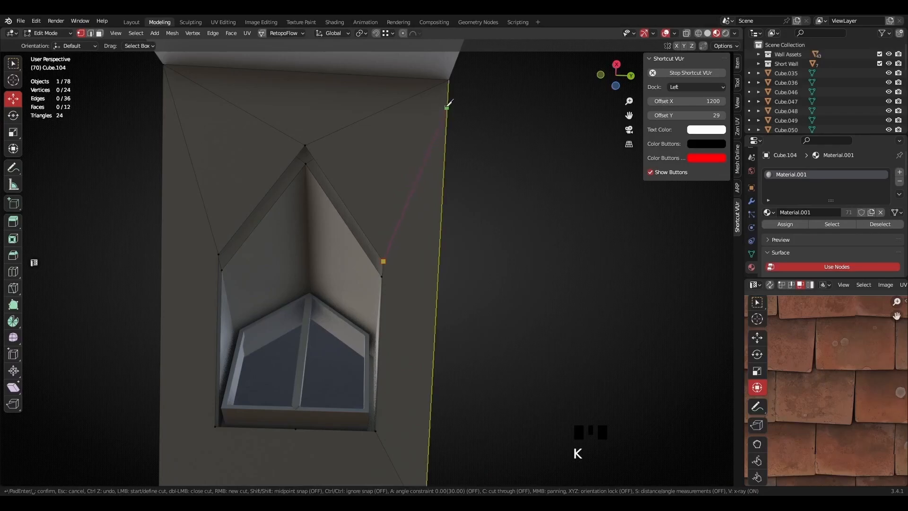
{"action": "left_click", "coordinate": [449, 78]}
{"action": "key", "text": "Return"}
- Dissolve the extra vertex in the middle of the opening's lower edge on the roof's underside
{"action": "middle_click_drag", "start_coordinate": [449, 78], "coordinate": [328, 294], "text": "shift"}
{"action": "scroll", "coordinate": [310, 273], "scroll_direction": "up", "scroll_amount": 2}
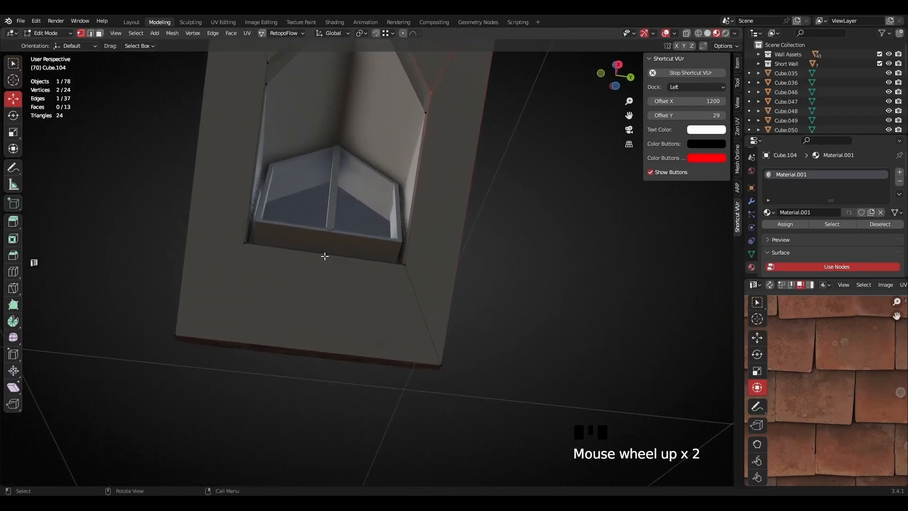
{"action": "left_click", "coordinate": [325, 256]}
{"action": "middle_click_drag", "start_coordinate": [324, 256], "coordinate": [347, 296]}
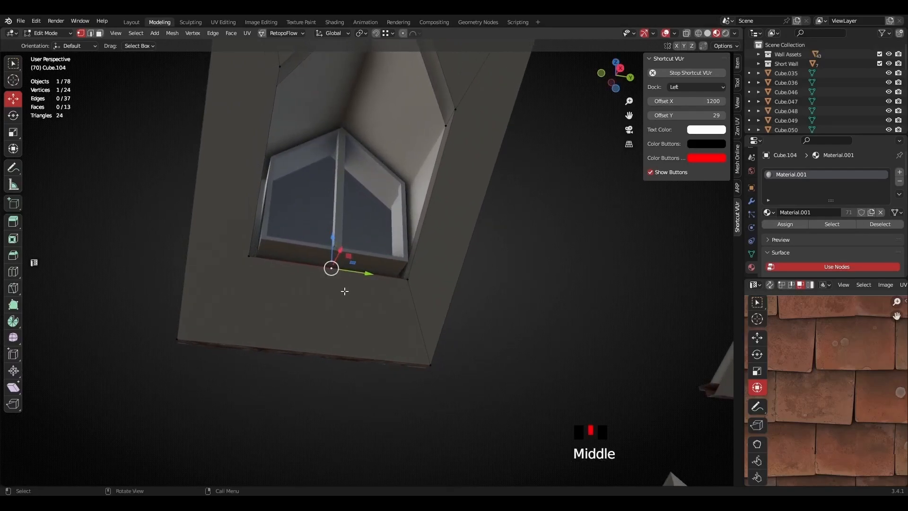
{"action": "key", "text": "x"}
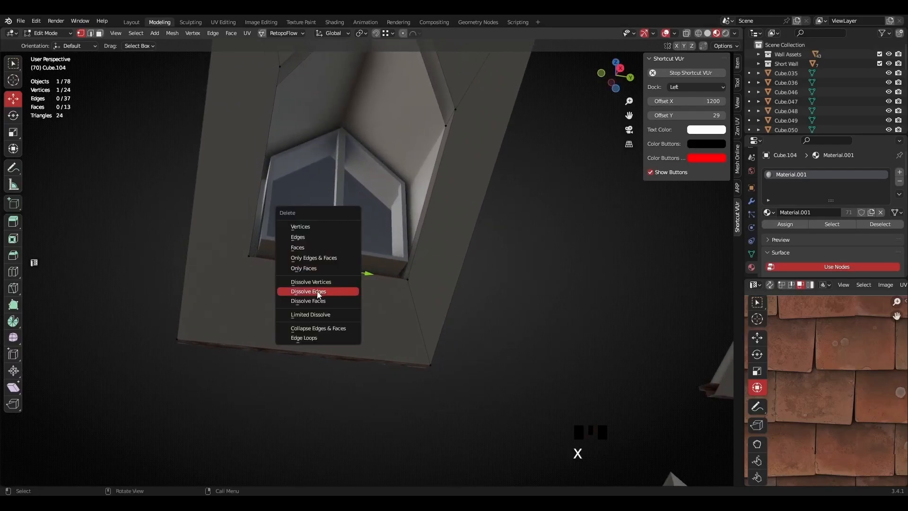
{"action": "left_click", "coordinate": [311, 281]}
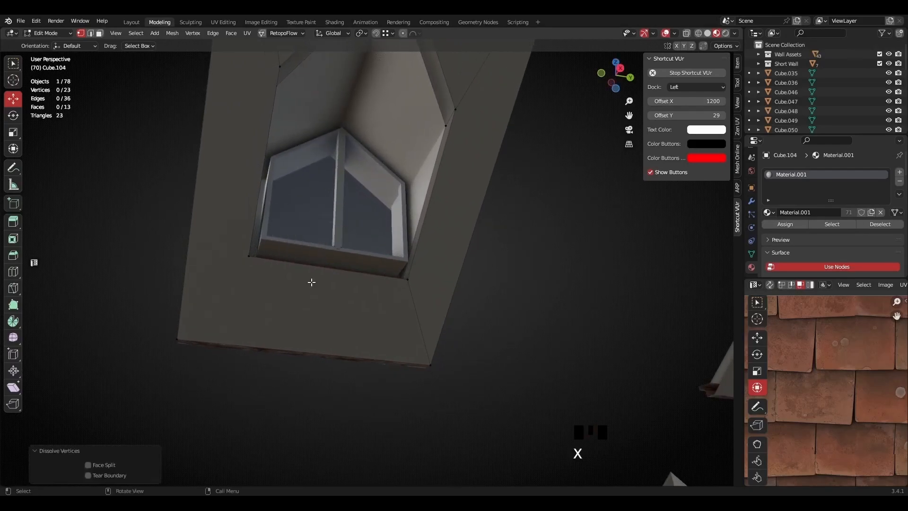
- Cut an edge from the opening's unconnected lower corner to the nearest eave corner with the Knife tool
{"action": "key", "text": "k"}
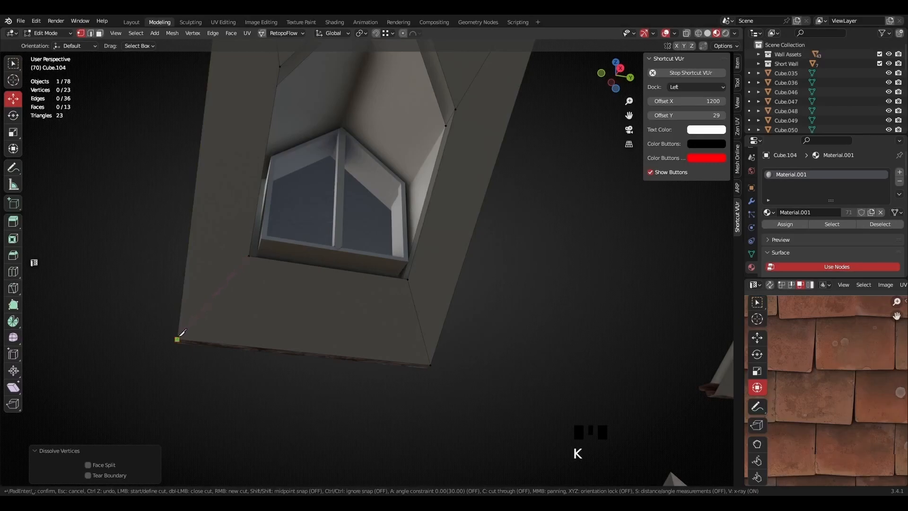
{"action": "left_click", "coordinate": [179, 337]}
{"action": "key", "text": "Return"}
- Check this module's underside faces around the opening by selecting them individually in face selection mode
{"action": "left_click", "coordinate": [99, 34]}
{"action": "left_click", "coordinate": [300, 310]}
{"action": "middle_click_drag", "start_coordinate": [300, 311], "coordinate": [277, 300]}
{"action": "left_click", "coordinate": [403, 211]}
{"action": "scroll", "coordinate": [412, 212], "scroll_direction": "down", "scroll_amount": 1}
{"action": "scroll", "coordinate": [406, 306], "scroll_direction": "down", "scroll_amount": 1, "text": "shift"}
{"action": "middle_click_drag", "start_coordinate": [413, 213], "coordinate": [412, 288], "text": "shift"}
{"action": "left_click", "coordinate": [391, 185]}
{"action": "middle_click_drag", "start_coordinate": [389, 207], "coordinate": [418, 211]}
{"action": "left_click", "coordinate": [389, 116]}
{"action": "left_click", "coordinate": [354, 120]}
{"action": "left_click", "coordinate": [276, 170]}
{"action": "middle_click_drag", "start_coordinate": [276, 171], "coordinate": [451, 261]}
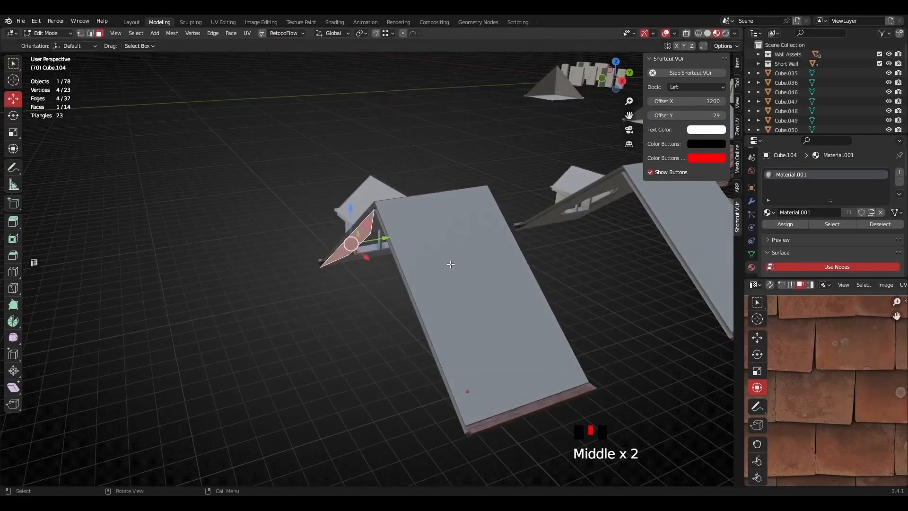
- Leave the roof mesh, look over both dormer modules, and inspect the textured arched-dormer roof in left orthographic view
{"action": "left_click", "coordinate": [474, 298]}
{"action": "scroll", "coordinate": [479, 304], "scroll_direction": "up", "scroll_amount": 2}
{"action": "middle_click_drag", "start_coordinate": [478, 304], "coordinate": [610, 327]}
{"action": "middle_click_drag", "start_coordinate": [356, 286], "coordinate": [390, 308]}
{"action": "scroll", "coordinate": [382, 307], "scroll_direction": "down", "scroll_amount": 2}
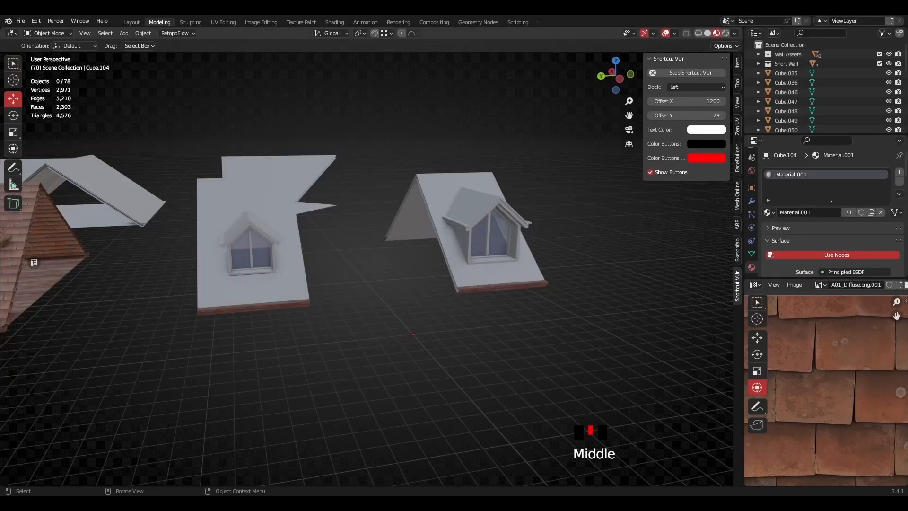
{"action": "middle_click_drag", "start_coordinate": [381, 307], "coordinate": [440, 306]}
{"action": "scroll", "coordinate": [378, 253], "scroll_direction": "up", "scroll_amount": 4}
{"action": "left_click", "coordinate": [397, 203]}
{"action": "scroll", "coordinate": [599, 167], "scroll_direction": "down", "scroll_amount": 2}
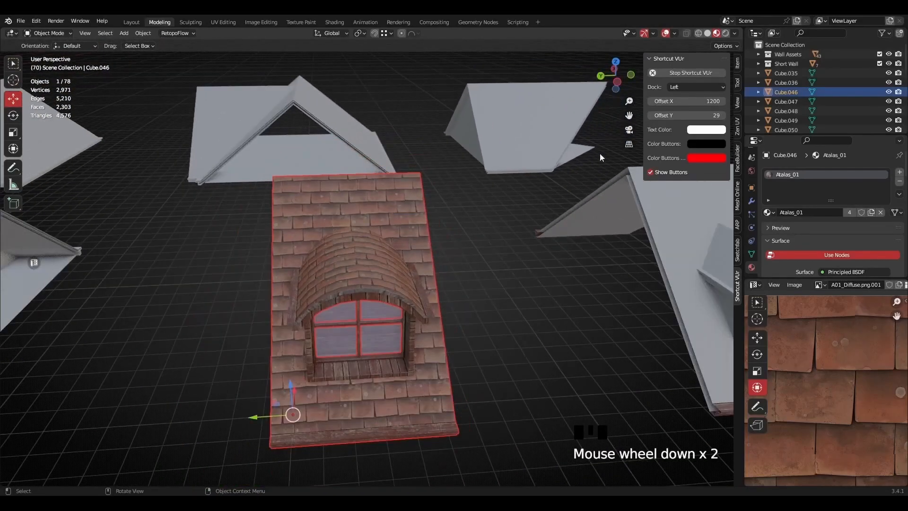
{"action": "left_click", "coordinate": [619, 84]}
{"action": "scroll", "coordinate": [435, 193], "scroll_direction": "up", "scroll_amount": 3}
{"action": "middle_click_drag", "start_coordinate": [435, 193], "coordinate": [432, 155], "text": "shift"}
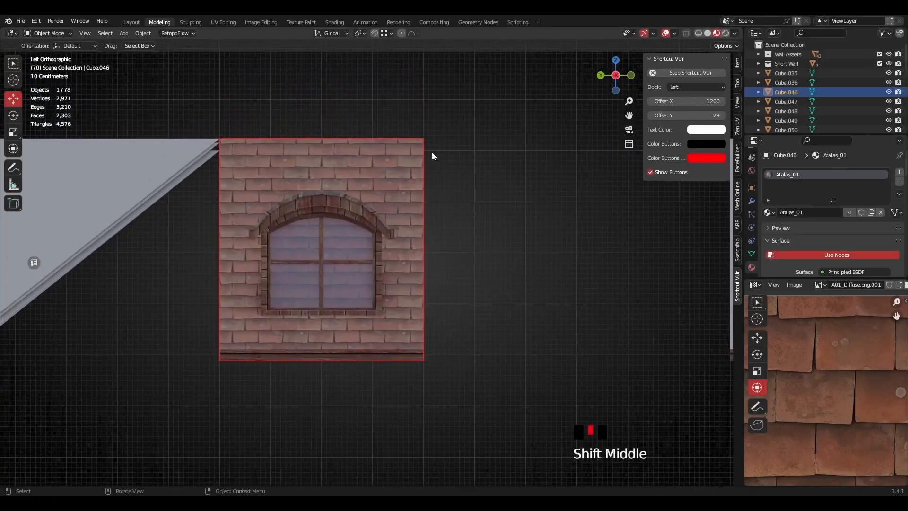
- Open the arched-dormer roof's mesh and select an edge on each side of the dormer in turn in edge selection mode
{"action": "middle_click_drag", "start_coordinate": [326, 204], "coordinate": [361, 216]}
{"action": "scroll", "coordinate": [399, 241], "scroll_direction": "down", "scroll_amount": 3}
{"action": "key", "text": "Tab"}
{"action": "middle_click_drag", "start_coordinate": [398, 242], "coordinate": [363, 278]}
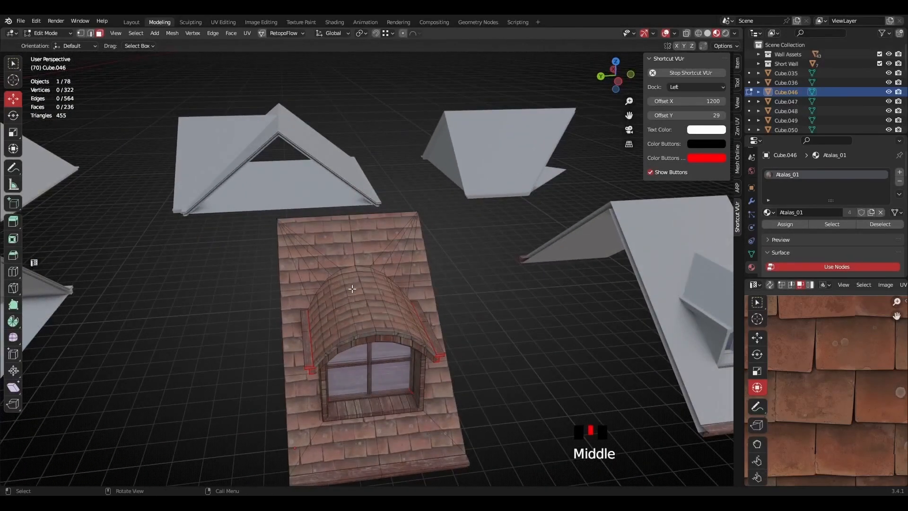
{"action": "scroll", "coordinate": [380, 341], "scroll_direction": "up", "scroll_amount": 2}
{"action": "middle_click_drag", "start_coordinate": [379, 342], "coordinate": [426, 251], "text": "shift"}
{"action": "key", "text": "2"}
{"action": "left_click", "coordinate": [327, 236]}
{"action": "middle_click_drag", "start_coordinate": [350, 246], "coordinate": [417, 239]}
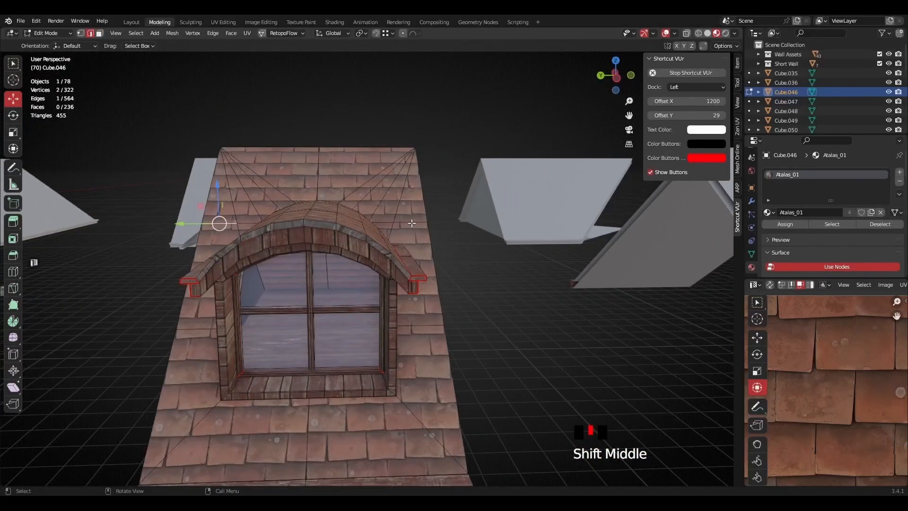
{"action": "left_click", "coordinate": [412, 222]}
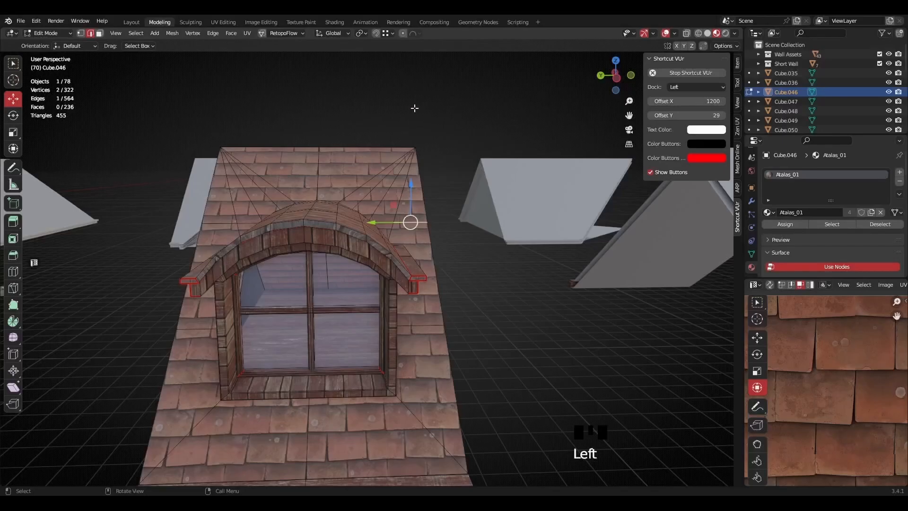
- Show the selected edge's transform properties and compare the arched dormer's topology with the neighbouring roof modules
{"action": "left_click", "coordinate": [737, 83]}
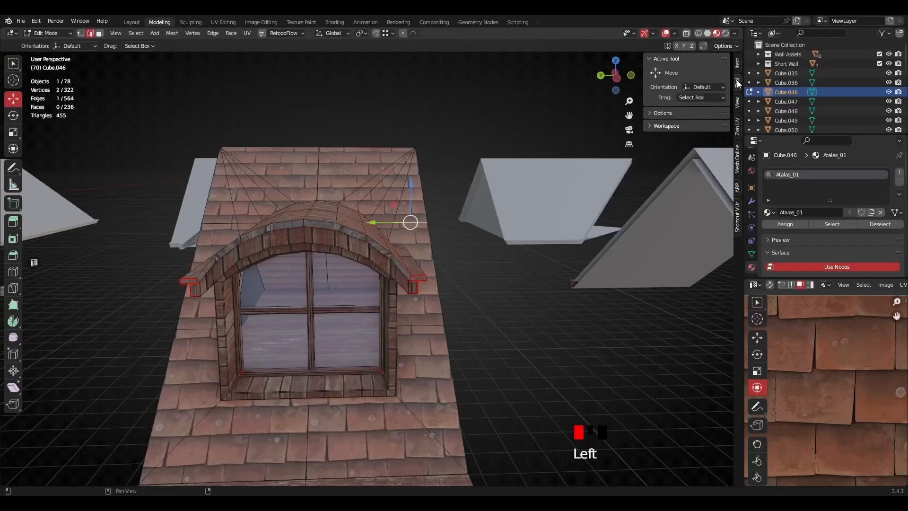
{"action": "left_click", "coordinate": [739, 65]}
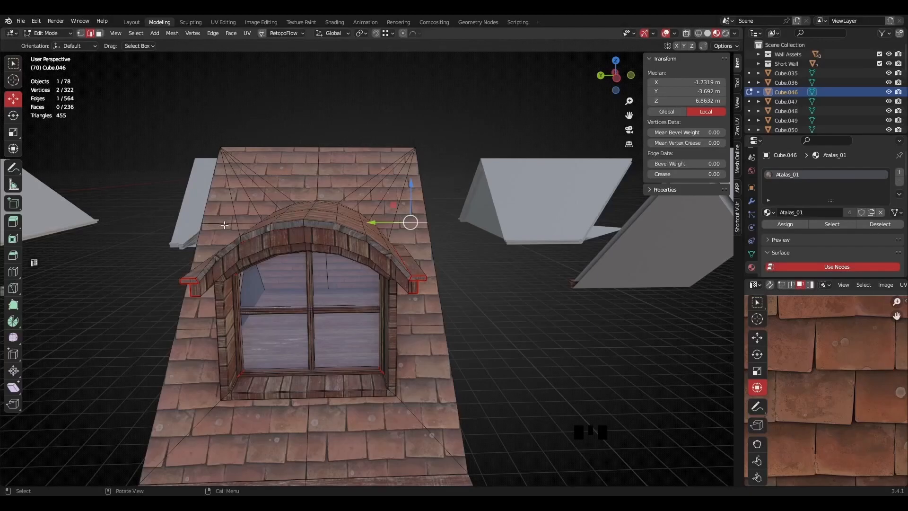
{"action": "scroll", "coordinate": [223, 226], "scroll_direction": "down", "scroll_amount": 2}
{"action": "middle_click_drag", "start_coordinate": [394, 308], "coordinate": [346, 300], "text": "shift"}
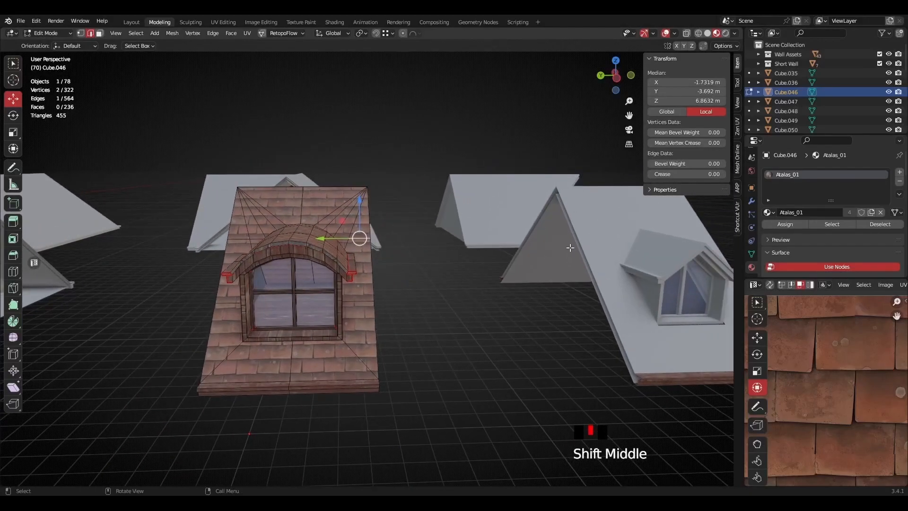
{"action": "middle_click_drag", "start_coordinate": [574, 244], "coordinate": [350, 261], "text": "shift"}
{"action": "middle_click_drag", "start_coordinate": [134, 261], "coordinate": [343, 253], "text": "shift"}
{"action": "scroll", "coordinate": [344, 253], "scroll_direction": "up", "scroll_amount": 2}
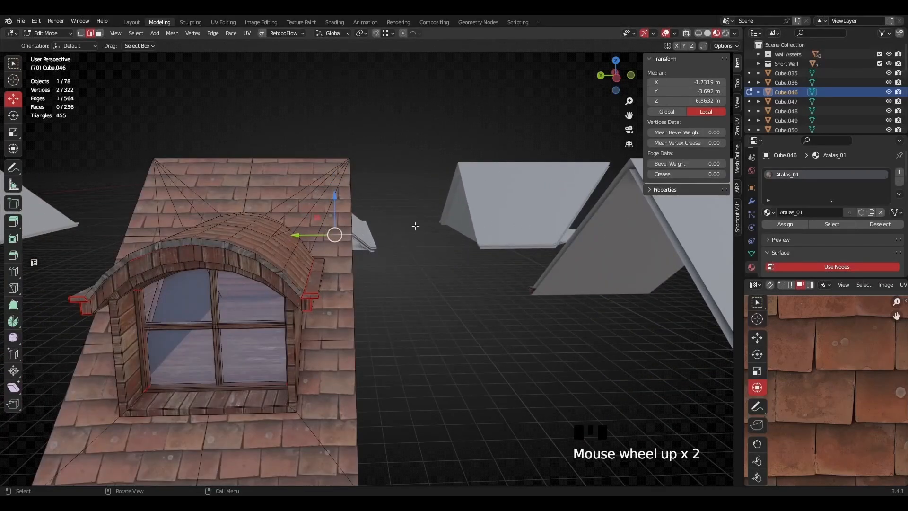
{"action": "scroll", "coordinate": [261, 241], "scroll_direction": "down", "scroll_amount": 1}
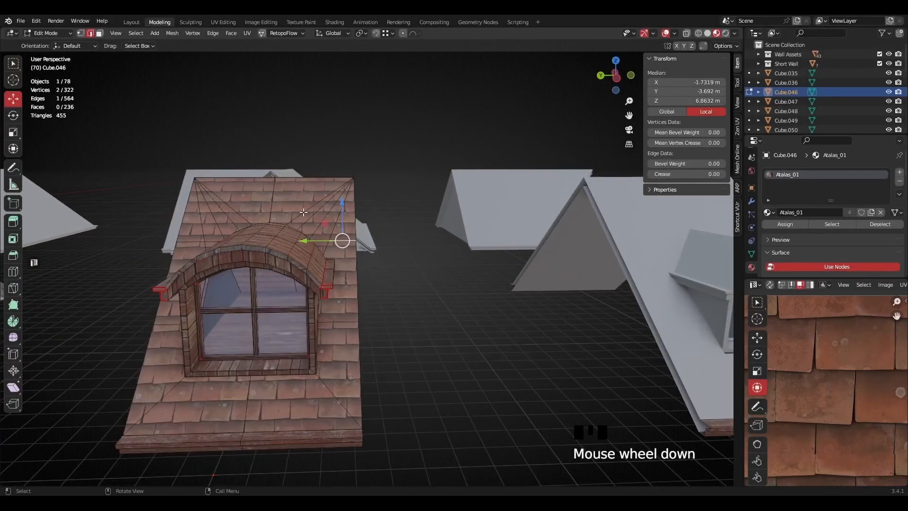
- Examine the textured roof with the arched dormer from several sides, including its window sill and front edges
{"action": "scroll", "coordinate": [310, 215], "scroll_direction": "down", "scroll_amount": 1}
{"action": "middle_click_drag", "start_coordinate": [309, 215], "coordinate": [231, 338]}
{"action": "scroll", "coordinate": [354, 296], "scroll_direction": "up", "scroll_amount": 1}
{"action": "scroll", "coordinate": [352, 284], "scroll_direction": "down", "scroll_amount": 2}
{"action": "scroll", "coordinate": [388, 336], "scroll_direction": "up", "scroll_amount": 1}
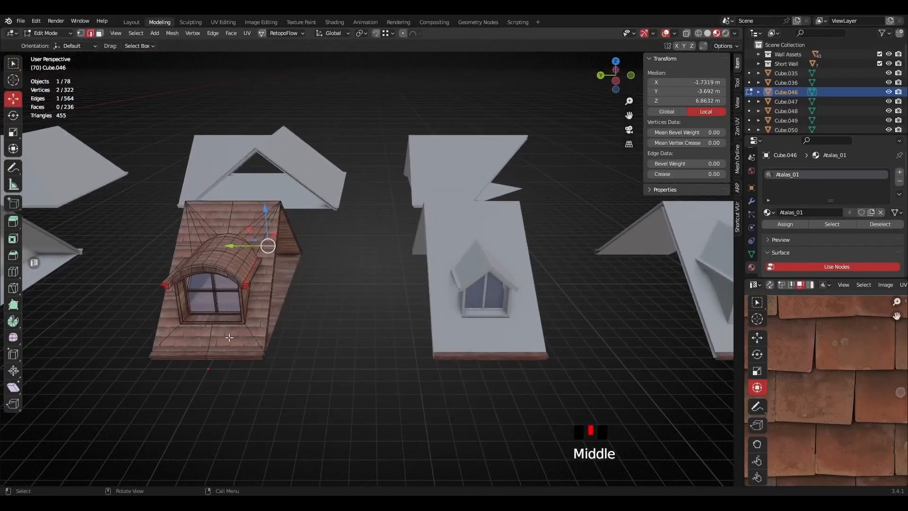
{"action": "scroll", "coordinate": [209, 334], "scroll_direction": "up", "scroll_amount": 1}
{"action": "middle_click_drag", "start_coordinate": [240, 293], "coordinate": [126, 314], "text": "shift"}
{"action": "middle_click_drag", "start_coordinate": [344, 293], "coordinate": [298, 326]}
{"action": "scroll", "coordinate": [381, 280], "scroll_direction": "down", "scroll_amount": 2}
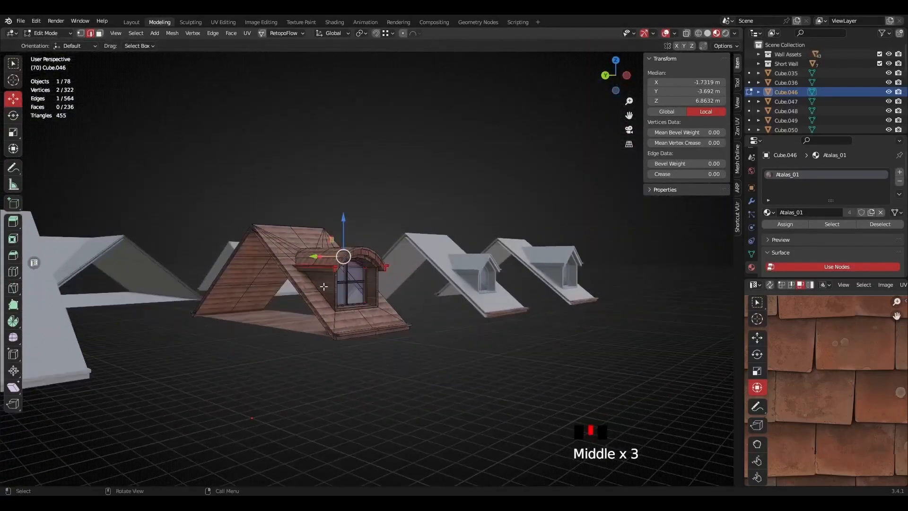
{"action": "scroll", "coordinate": [296, 327], "scroll_direction": "up", "scroll_amount": 4}
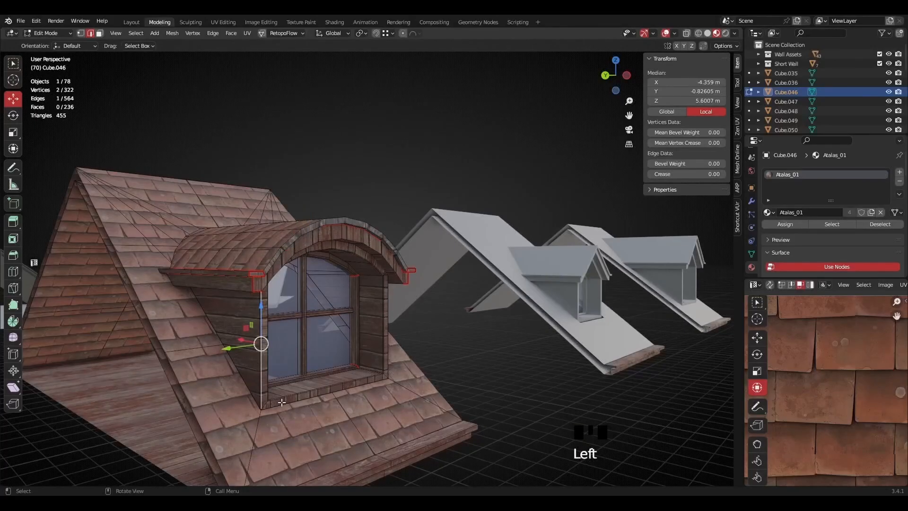
{"action": "middle_click_drag", "start_coordinate": [363, 333], "coordinate": [360, 342]}
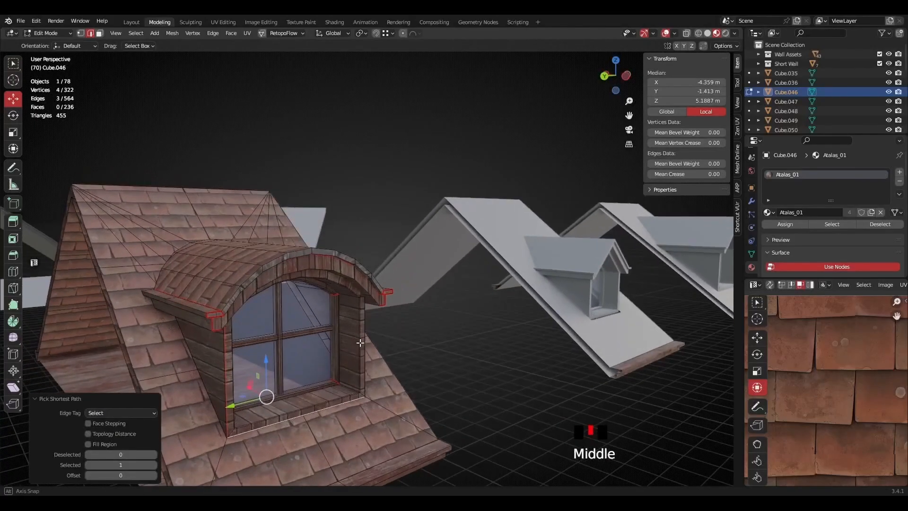
{"action": "middle_click_drag", "start_coordinate": [238, 364], "coordinate": [245, 135]}
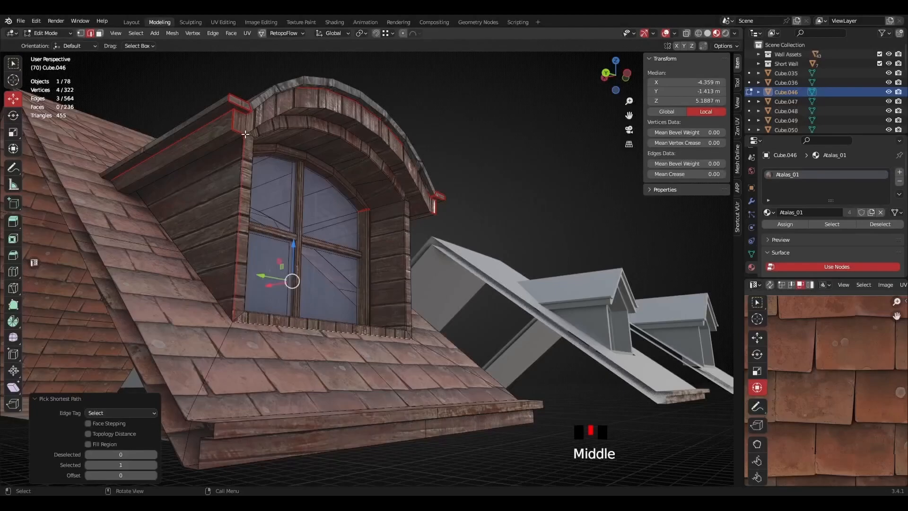
{"action": "middle_click_drag", "start_coordinate": [419, 178], "coordinate": [218, 326]}
{"action": "scroll", "coordinate": [257, 324], "scroll_direction": "down", "scroll_amount": 2}
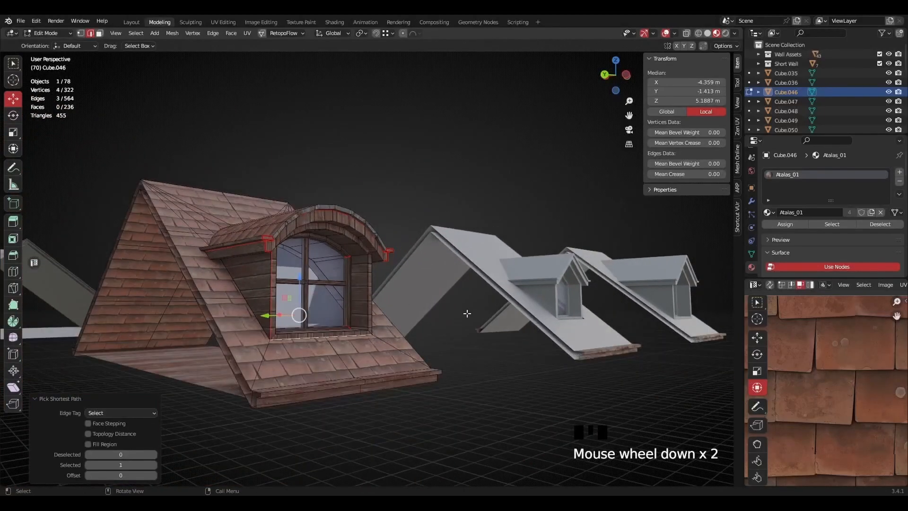
- Deselect all edges of the textured roof with the arched dormer
{"action": "middle_click_drag", "start_coordinate": [328, 306], "coordinate": [316, 264]}
{"action": "scroll", "coordinate": [324, 295], "scroll_direction": "up", "scroll_amount": 2}
{"action": "left_click", "coordinate": [274, 163]}
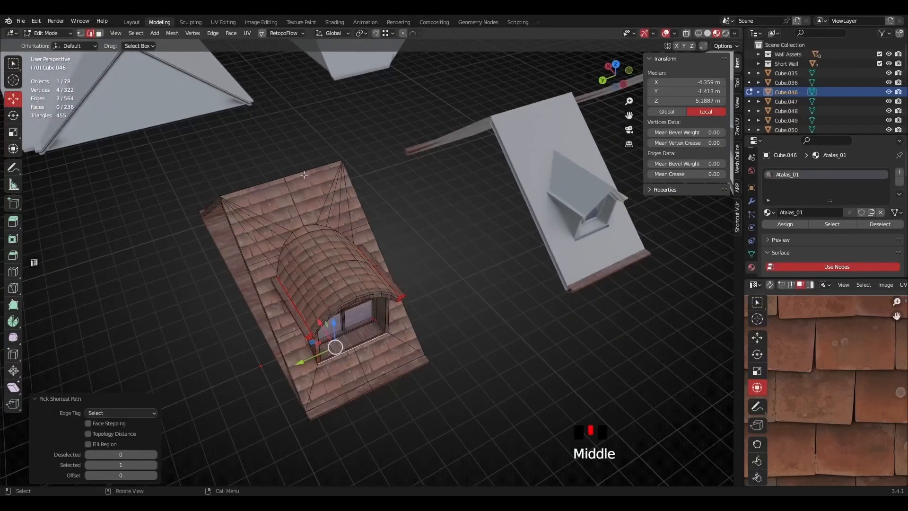
{"action": "scroll", "coordinate": [409, 213], "scroll_direction": "down", "scroll_amount": 3}
{"action": "middle_click_drag", "start_coordinate": [409, 214], "coordinate": [339, 249]}
{"action": "left_click", "coordinate": [340, 249]}
{"action": "left_click", "coordinate": [339, 249]}
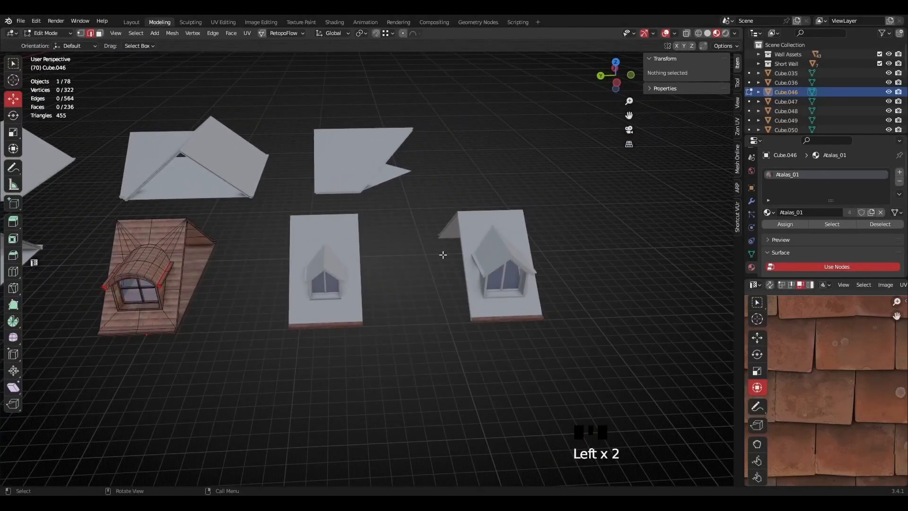
- Survey the untextured roof pieces around the textured dormer roof, including their outlines from directly above
{"action": "scroll", "coordinate": [340, 249], "scroll_direction": "down", "scroll_amount": 4}
{"action": "middle_click_drag", "start_coordinate": [375, 280], "coordinate": [334, 257], "text": "shift"}
{"action": "scroll", "coordinate": [409, 286], "scroll_direction": "up", "scroll_amount": 3}
{"action": "middle_click_drag", "start_coordinate": [334, 258], "coordinate": [317, 291]}
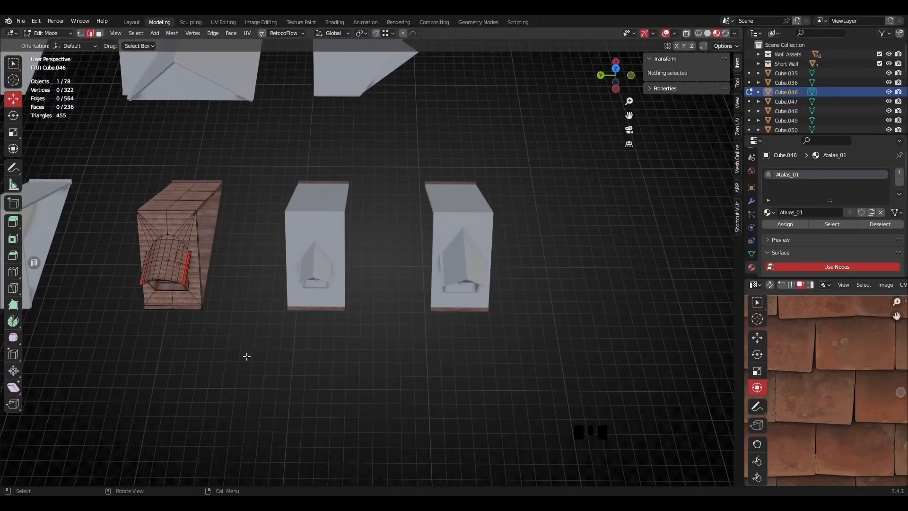
{"action": "scroll", "coordinate": [459, 316], "scroll_direction": "down", "scroll_amount": 4}
{"action": "middle_click_drag", "start_coordinate": [300, 259], "coordinate": [393, 319], "text": "shift"}
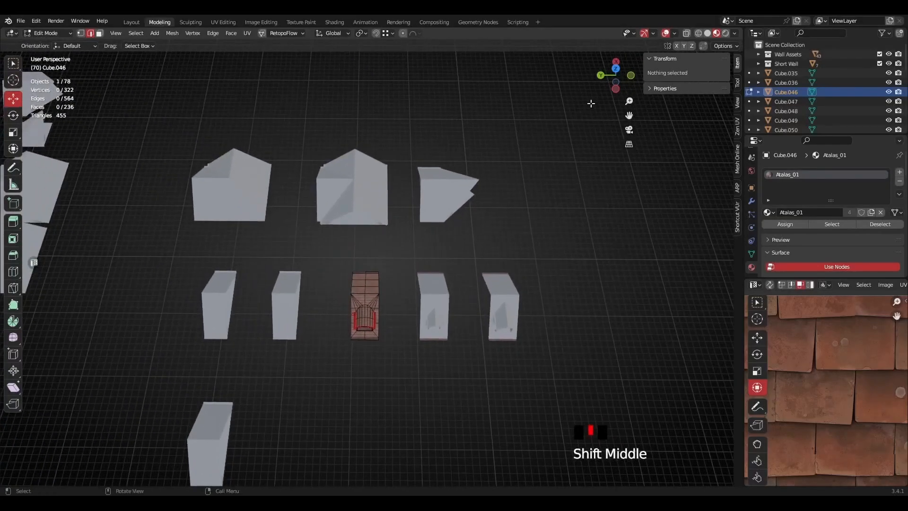
{"action": "left_click", "coordinate": [616, 71]}
{"action": "middle_click_drag", "start_coordinate": [430, 194], "coordinate": [208, 222], "text": "shift"}
{"action": "scroll", "coordinate": [208, 222], "scroll_direction": "up", "scroll_amount": 3}
{"action": "middle_click_drag", "start_coordinate": [148, 273], "coordinate": [312, 265], "text": "shift"}
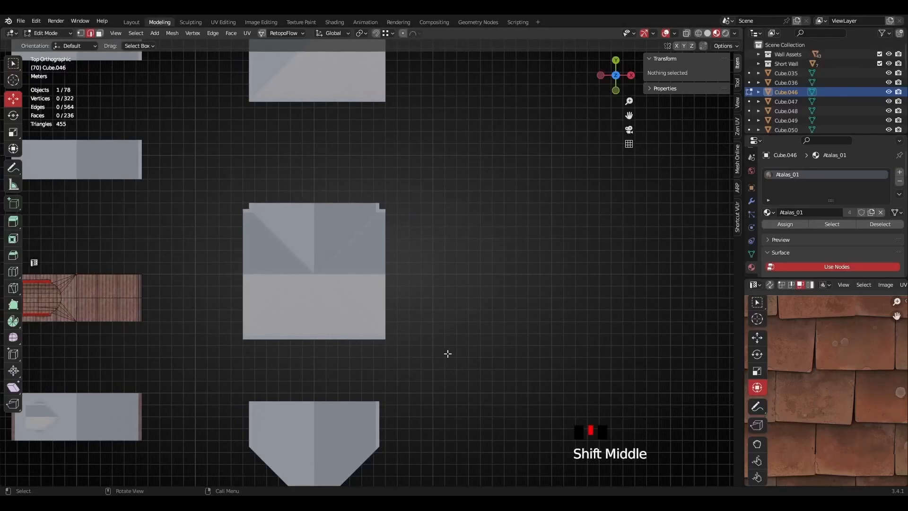
{"action": "middle_click_drag", "start_coordinate": [405, 184], "coordinate": [438, 368], "text": "shift"}
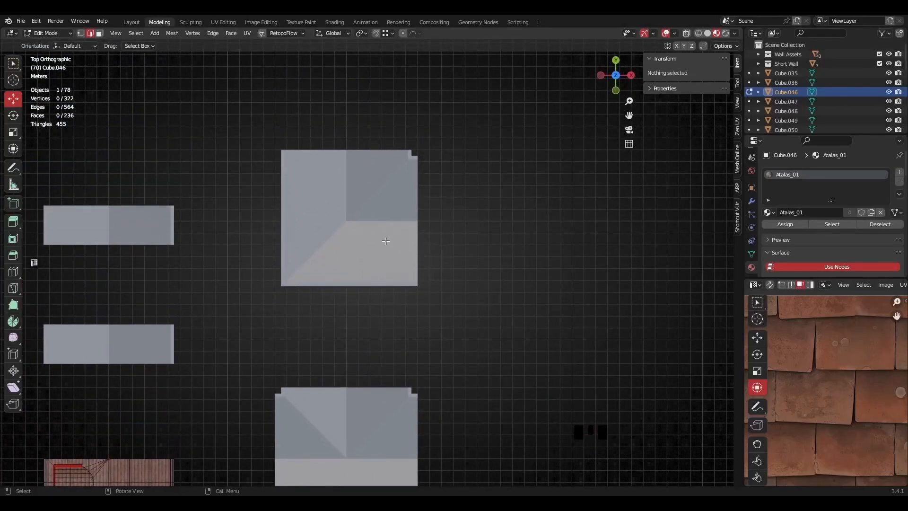
{"action": "scroll", "coordinate": [364, 308], "scroll_direction": "down", "scroll_amount": 3}
{"action": "middle_click_drag", "start_coordinate": [364, 308], "coordinate": [365, 285], "text": "shift"}
{"action": "scroll", "coordinate": [365, 284], "scroll_direction": "up", "scroll_amount": 2}
{"action": "middle_click_drag", "start_coordinate": [314, 298], "coordinate": [369, 303], "text": "shift"}
{"action": "scroll", "coordinate": [358, 292], "scroll_direction": "up", "scroll_amount": 2}
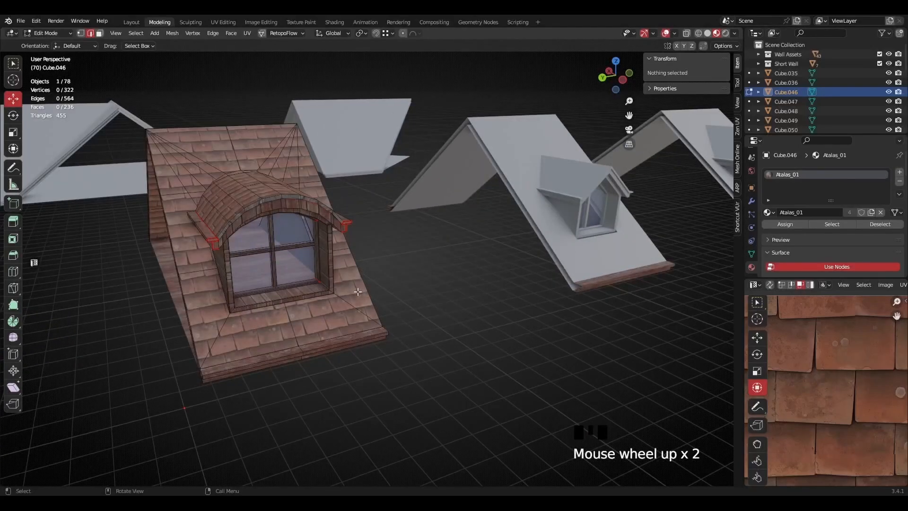
- Examine the textured dormer roof's arched covering and the neighbouring untextured dormer roofs
{"action": "scroll", "coordinate": [357, 292], "scroll_direction": "down", "scroll_amount": 2}
{"action": "middle_click_drag", "start_coordinate": [357, 292], "coordinate": [326, 331], "text": "shift"}
{"action": "scroll", "coordinate": [317, 227], "scroll_direction": "up", "scroll_amount": 2}
{"action": "left_click", "coordinate": [282, 214]}
{"action": "middle_click_drag", "start_coordinate": [282, 214], "coordinate": [334, 106]}
{"action": "scroll", "coordinate": [313, 248], "scroll_direction": "up", "scroll_amount": 1}
{"action": "middle_click_drag", "start_coordinate": [352, 209], "coordinate": [414, 246], "text": "shift"}
{"action": "scroll", "coordinate": [212, 336], "scroll_direction": "down", "scroll_amount": 2}
{"action": "scroll", "coordinate": [264, 319], "scroll_direction": "up", "scroll_amount": 2}
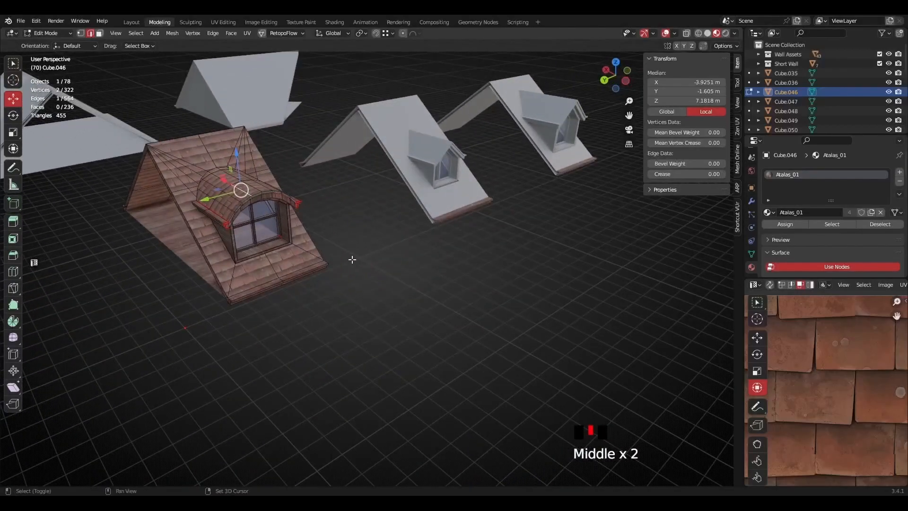
- Survey the layout of all roof and wall pieces across the whole scene
{"action": "middle_click_drag", "start_coordinate": [352, 260], "coordinate": [239, 293]}
{"action": "scroll", "coordinate": [318, 280], "scroll_direction": "down", "scroll_amount": 3}
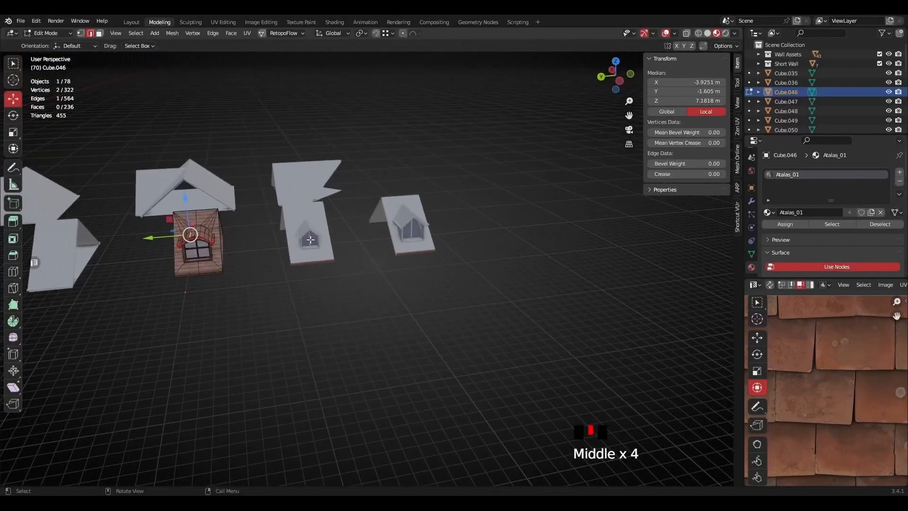
{"action": "scroll", "coordinate": [310, 240], "scroll_direction": "down", "scroll_amount": 4}
{"action": "middle_click_drag", "start_coordinate": [310, 240], "coordinate": [304, 270]}
{"action": "scroll", "coordinate": [301, 310], "scroll_direction": "down", "scroll_amount": 4}
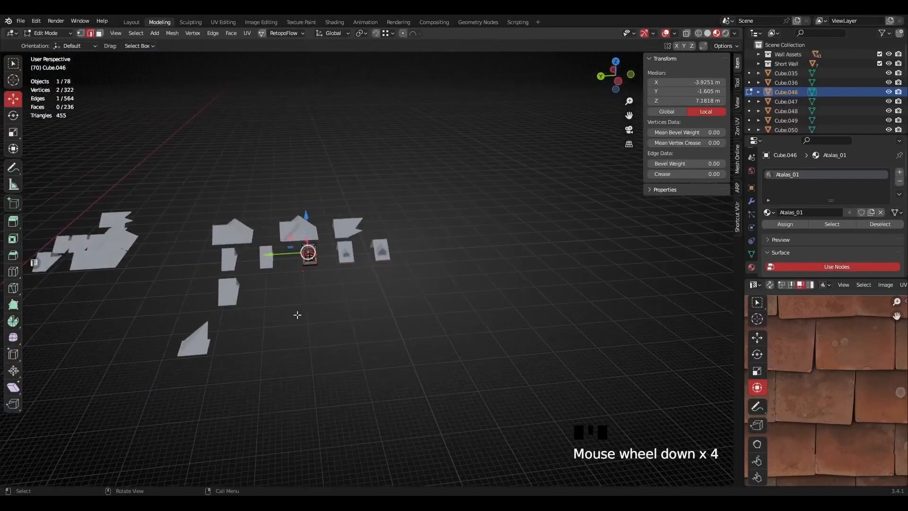
{"action": "middle_click_drag", "start_coordinate": [184, 304], "coordinate": [364, 227], "text": "shift"}
{"action": "middle_click_drag", "start_coordinate": [252, 336], "coordinate": [314, 300]}
{"action": "scroll", "coordinate": [364, 313], "scroll_direction": "down", "scroll_amount": 2}
{"action": "scroll", "coordinate": [444, 292], "scroll_direction": "up", "scroll_amount": 1}
{"action": "middle_click_drag", "start_coordinate": [444, 292], "coordinate": [189, 249]}
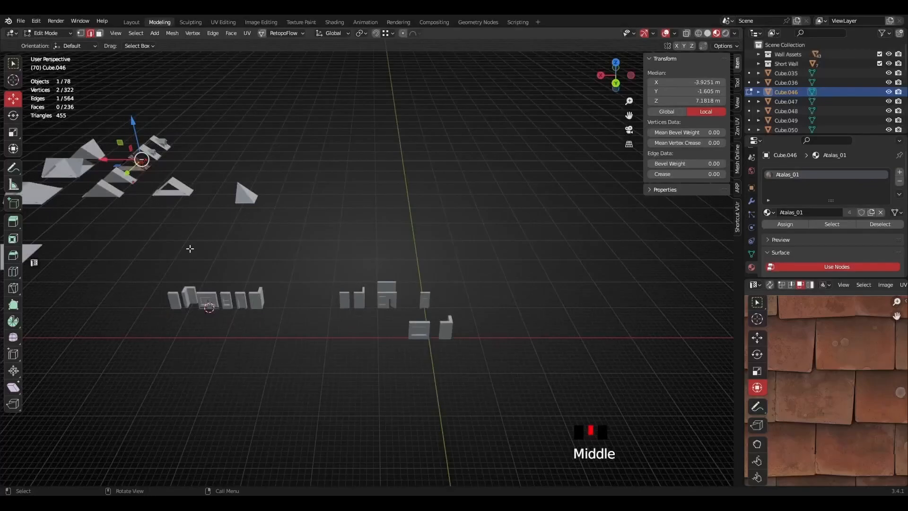
{"action": "middle_click_drag", "start_coordinate": [269, 298], "coordinate": [166, 240], "text": "shift"}
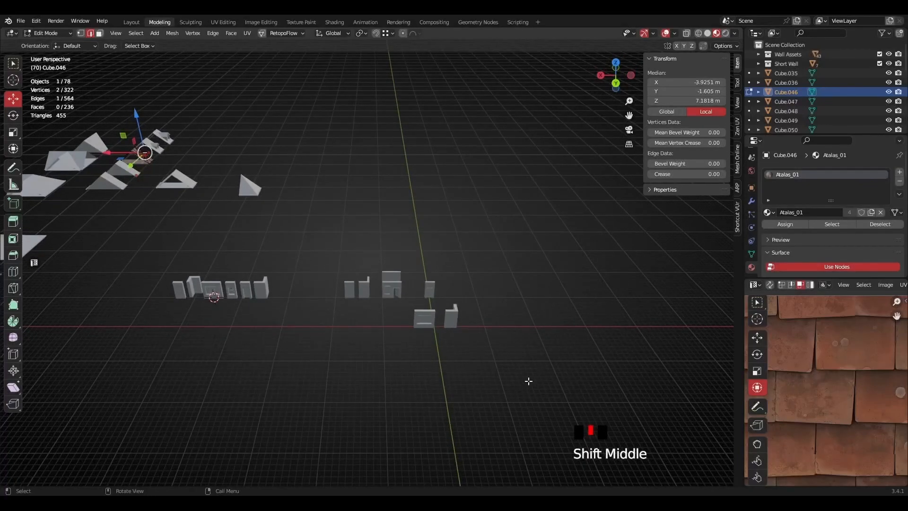
- Hide the Wall Assets and Short Wall collections in the viewport
{"action": "left_click", "coordinate": [891, 55]}
{"action": "scroll", "coordinate": [272, 179], "scroll_direction": "down", "scroll_amount": 2}
{"action": "middle_click_drag", "start_coordinate": [271, 179], "coordinate": [322, 273], "text": "shift"}
{"action": "scroll", "coordinate": [326, 298], "scroll_direction": "up", "scroll_amount": 2}
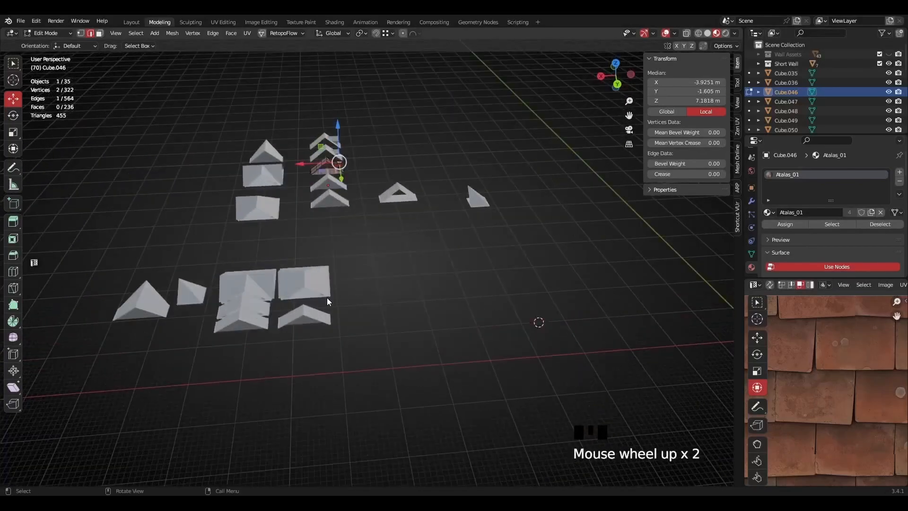
{"action": "left_click", "coordinate": [889, 63]}
{"action": "scroll", "coordinate": [523, 189], "scroll_direction": "down", "scroll_amount": 2}
{"action": "middle_click_drag", "start_coordinate": [519, 201], "coordinate": [412, 206]}
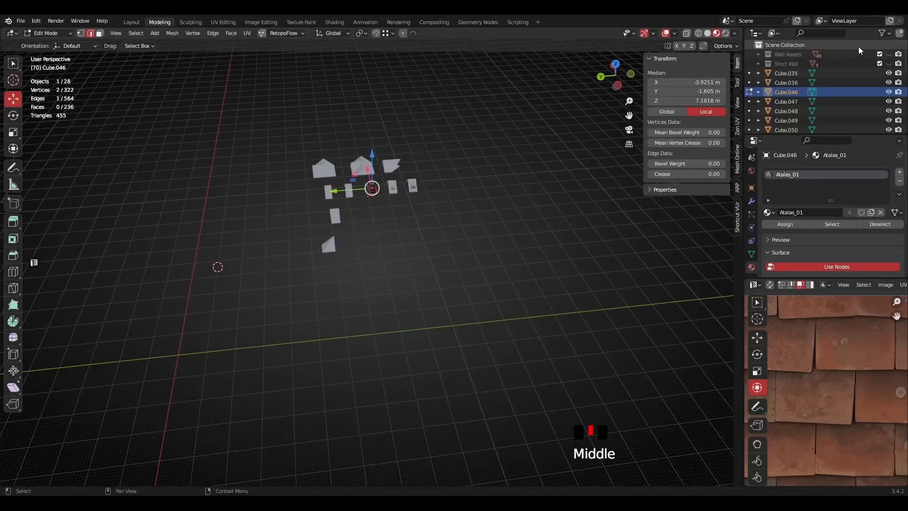
- Return to Object Mode and snap the 3D cursor to the world origin
{"action": "middle_click_drag", "start_coordinate": [310, 233], "coordinate": [245, 277]}
{"action": "scroll", "coordinate": [285, 260], "scroll_direction": "up", "scroll_amount": 2}
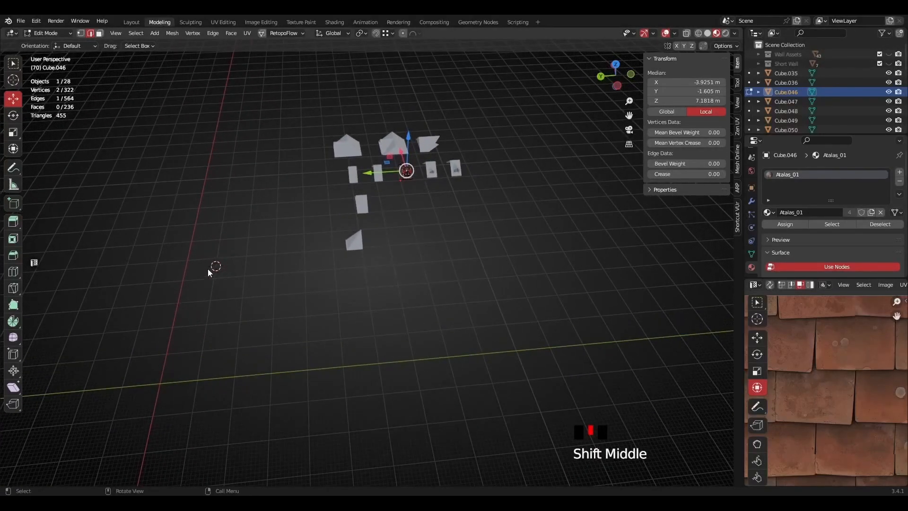
{"action": "middle_click_drag", "start_coordinate": [342, 321], "coordinate": [277, 350], "text": "shift"}
{"action": "middle_click_drag", "start_coordinate": [326, 326], "coordinate": [314, 309]}
{"action": "middle_click_drag", "start_coordinate": [244, 301], "coordinate": [345, 292], "text": "shift"}
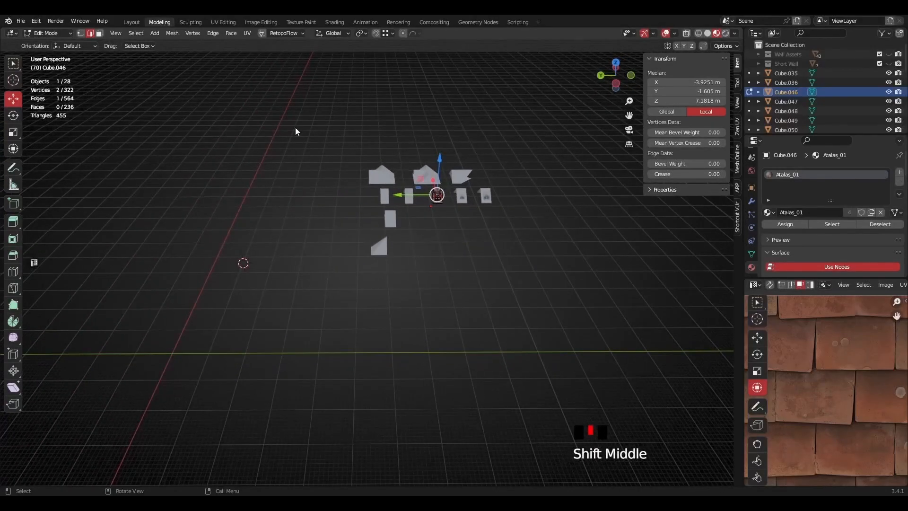
{"action": "right_click", "coordinate": [295, 127]}
{"action": "right_click", "coordinate": [301, 262]}
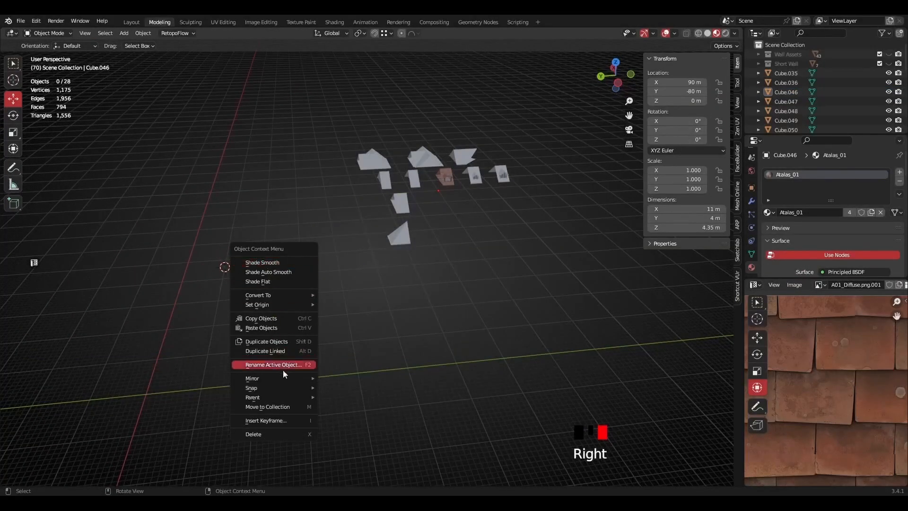
{"action": "mouse_move", "coordinate": [265, 389]}
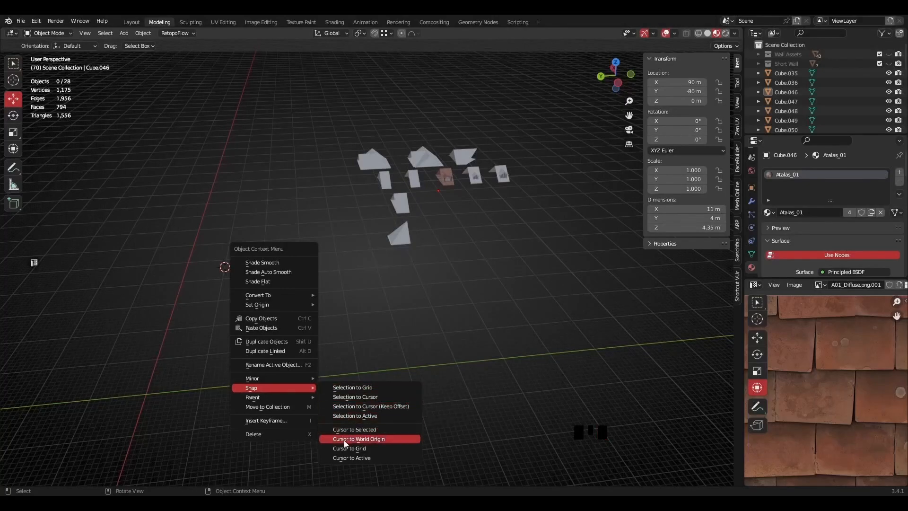
{"action": "left_click", "coordinate": [359, 439]}
- Add a plane mesh at the world origin with a size of 10 m
{"action": "middle_click_drag", "start_coordinate": [354, 443], "coordinate": [264, 330], "text": "shift"}
{"action": "key", "text": "shift+a"}
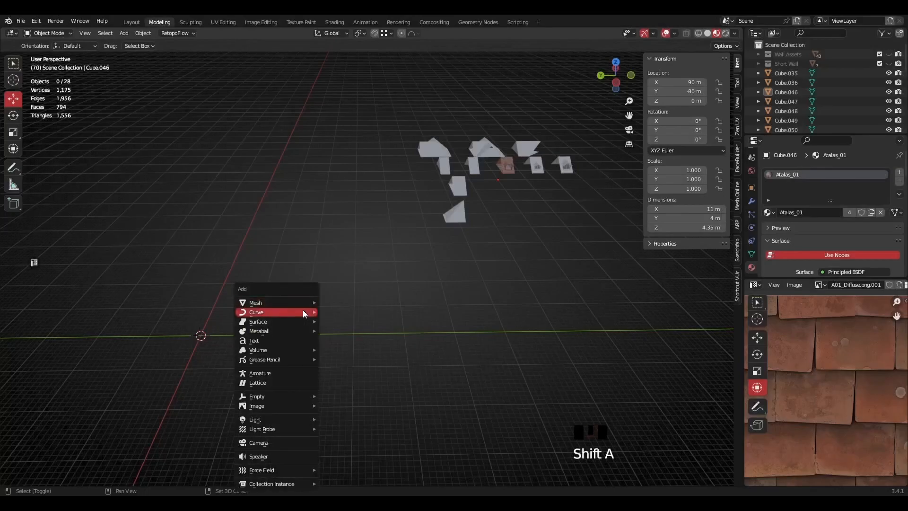
{"action": "mouse_move", "coordinate": [273, 303]}
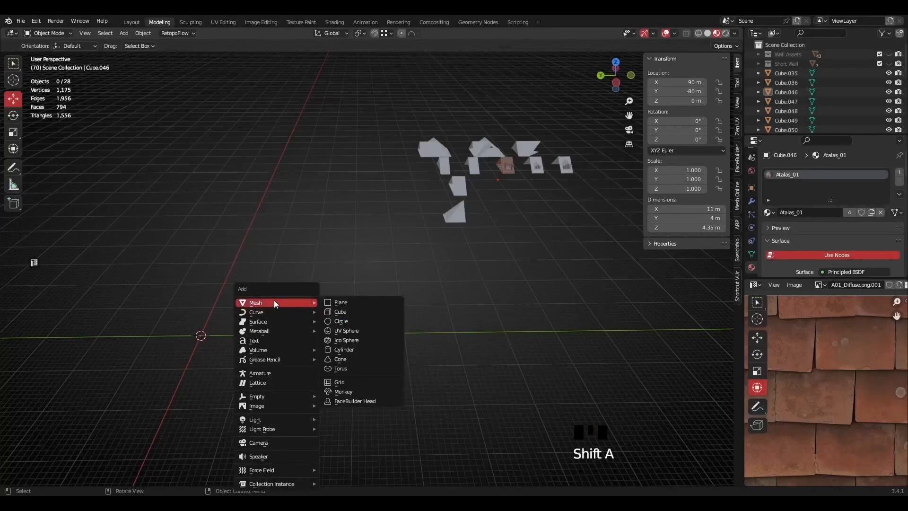
{"action": "left_click", "coordinate": [340, 303]}
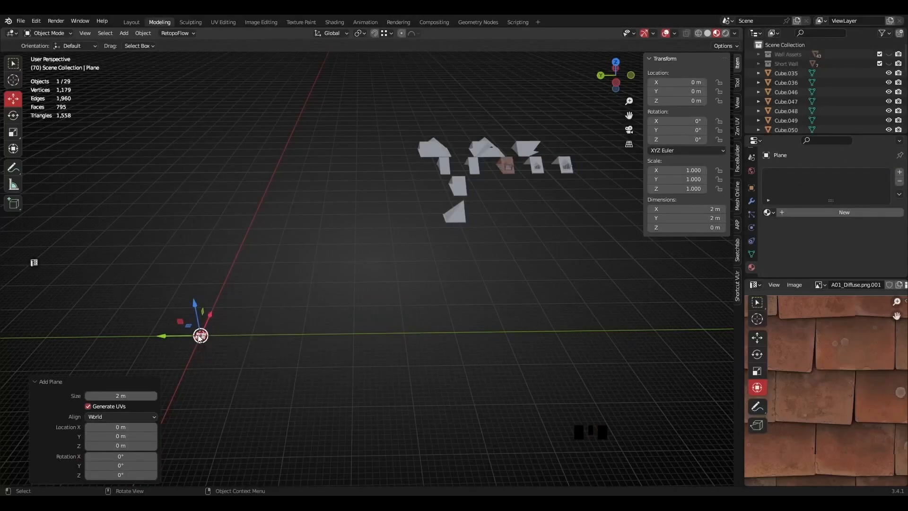
{"action": "middle_click_drag", "start_coordinate": [239, 334], "coordinate": [268, 273], "text": "shift"}
{"action": "scroll", "coordinate": [264, 285], "scroll_direction": "up", "scroll_amount": 2}
{"action": "scroll", "coordinate": [263, 286], "scroll_direction": "down", "scroll_amount": 2}
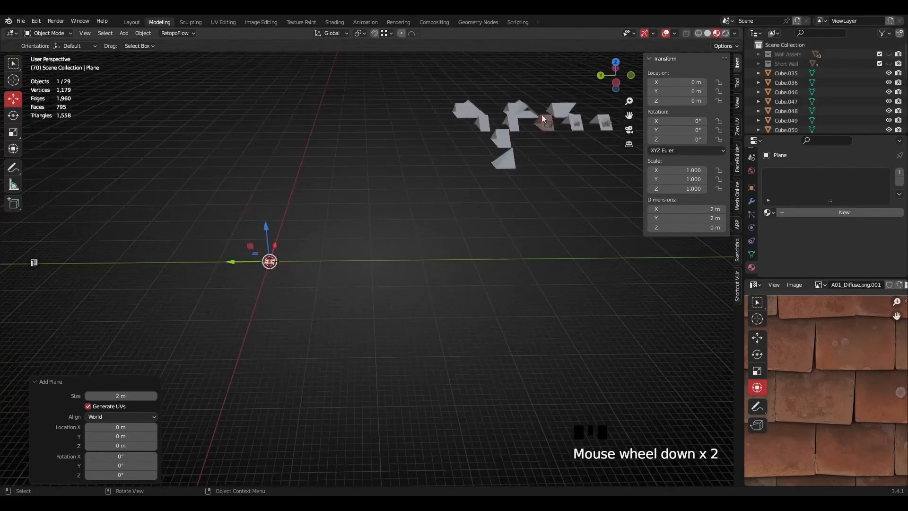
{"action": "left_click", "coordinate": [117, 396]}
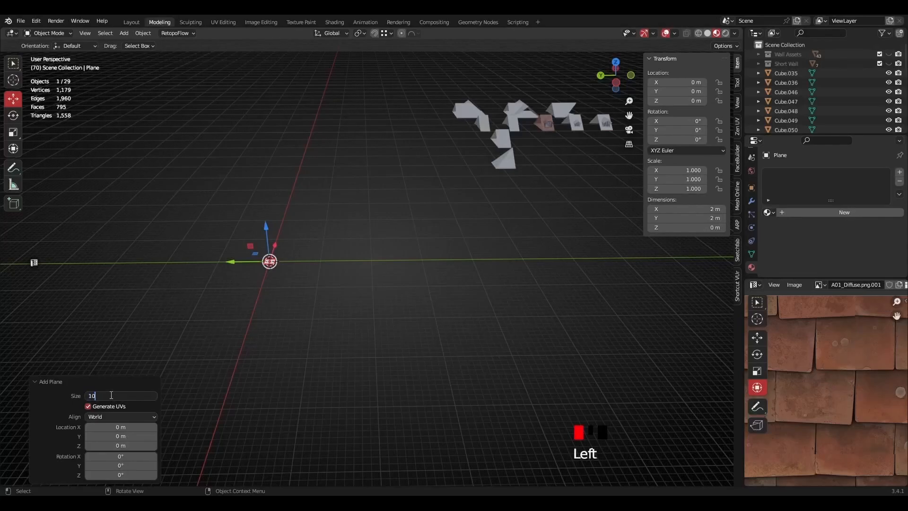
{"action": "key", "text": "Return"}
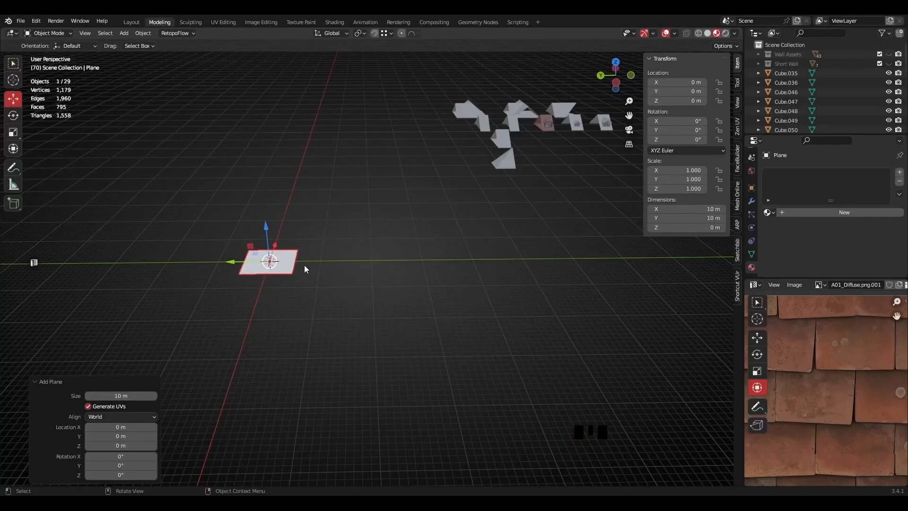
- Move the plane in top view between the two untextured dormer roofs, to about X 89.9 m, Y -97.1 m
{"action": "middle_click_drag", "start_coordinate": [276, 252], "coordinate": [160, 316]}
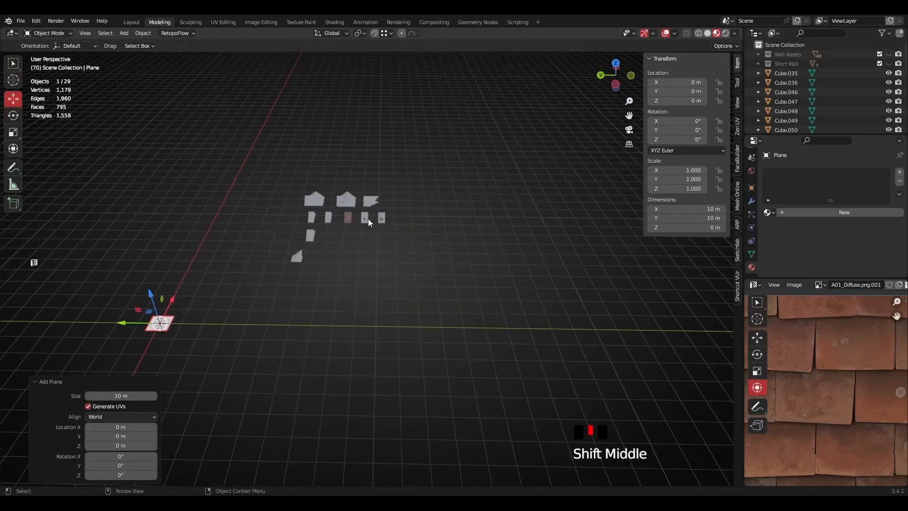
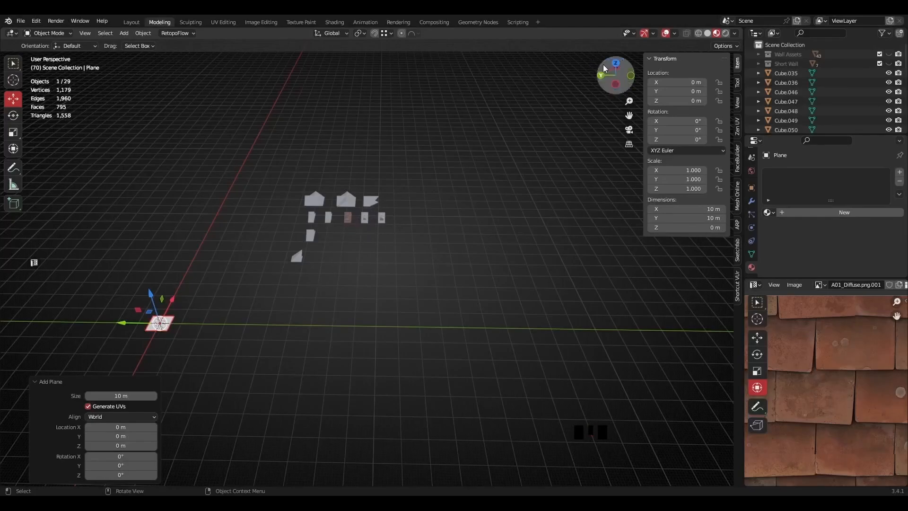
{"action": "left_click", "coordinate": [617, 62]}
{"action": "scroll", "coordinate": [273, 148], "scroll_direction": "down", "scroll_amount": 2}
{"action": "left_click_drag", "start_coordinate": [292, 141], "coordinate": [392, 250]}
{"action": "scroll", "coordinate": [396, 280], "scroll_direction": "up", "scroll_amount": 10}
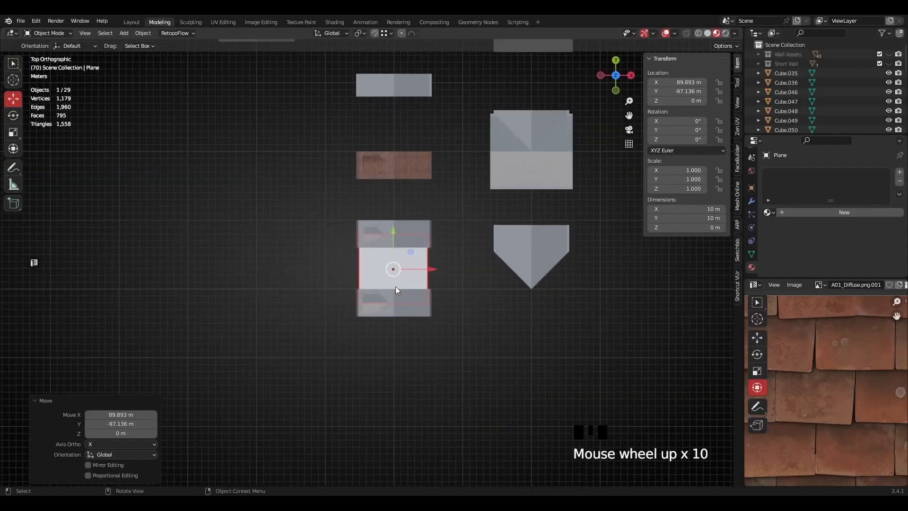
- Select the plane together with the two untextured dormer roofs and their window parts
{"action": "left_click_drag", "start_coordinate": [306, 201], "coordinate": [451, 381]}
{"action": "middle_click_drag", "start_coordinate": [451, 381], "coordinate": [464, 343]}
{"action": "scroll", "coordinate": [463, 343], "scroll_direction": "up", "scroll_amount": 2}
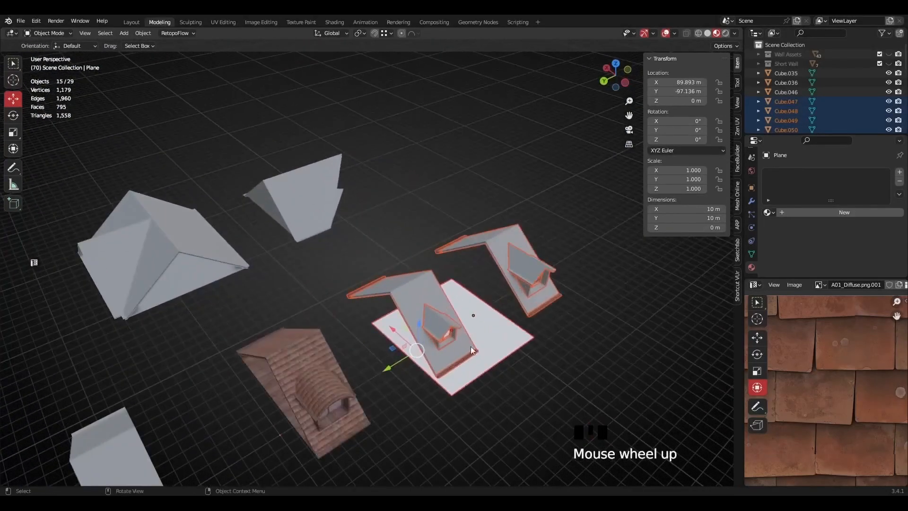
{"action": "scroll", "coordinate": [552, 348], "scroll_direction": "down", "scroll_amount": 2}
{"action": "left_click_drag", "start_coordinate": [552, 367], "coordinate": [386, 220]}
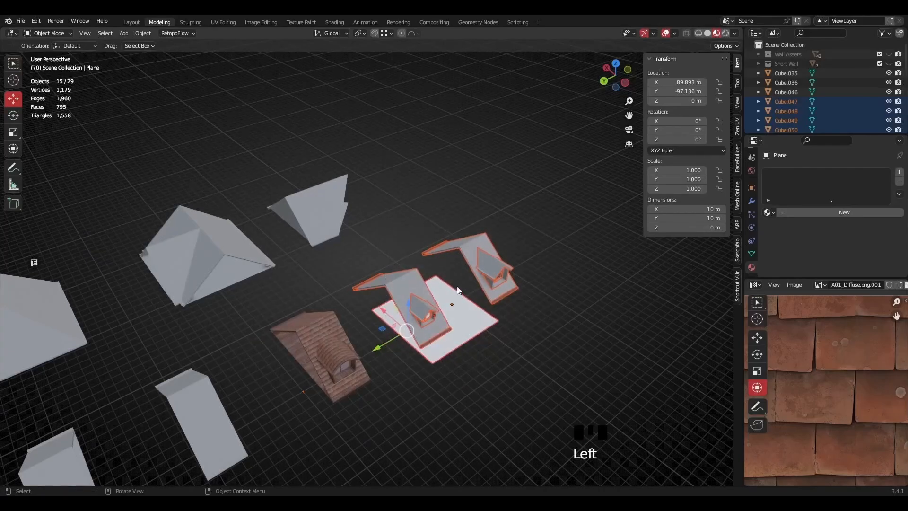
- Isolate the selected plane and the two untextured dormer roofs with their window parts in local view
{"action": "scroll", "coordinate": [468, 307], "scroll_direction": "up", "scroll_amount": 2}
{"action": "key", "text": "KP_Divide"}
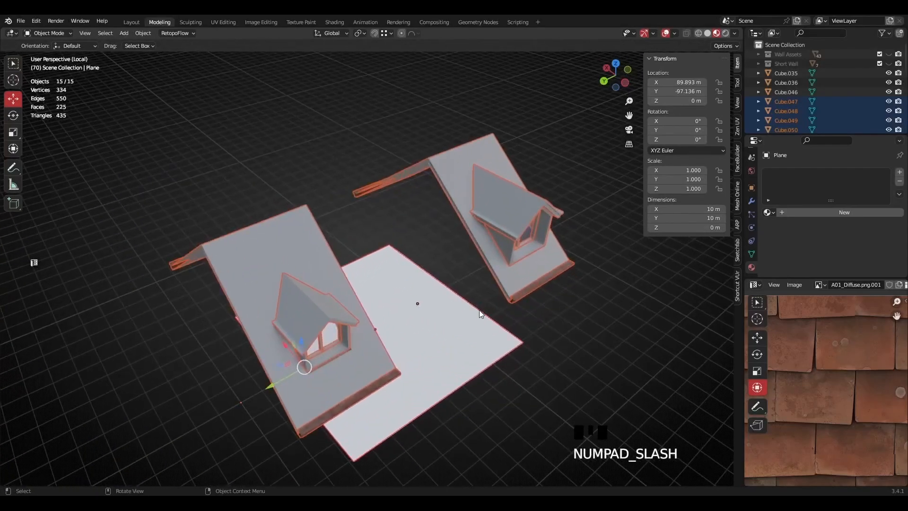
{"action": "scroll", "coordinate": [479, 310], "scroll_direction": "down", "scroll_amount": 2}
{"action": "middle_click_drag", "start_coordinate": [430, 257], "coordinate": [421, 185]}
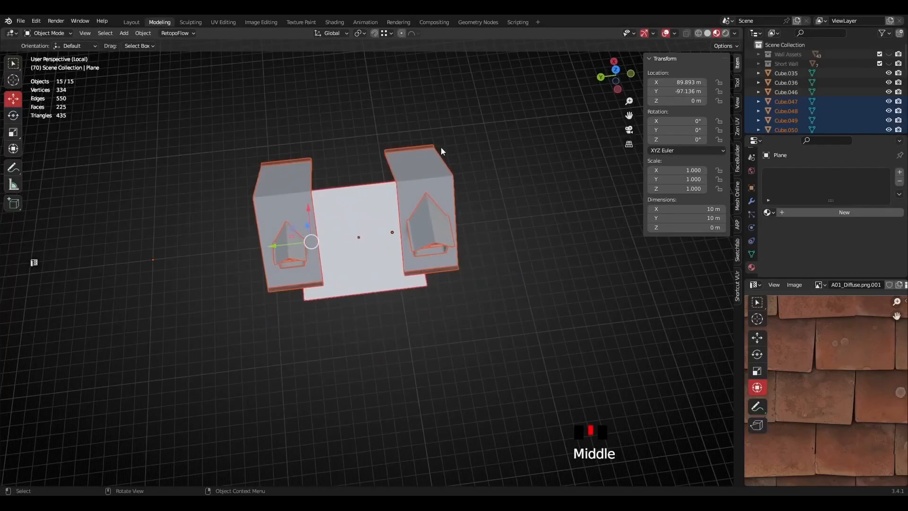
- Select only the plane and scale it up in top view by about 1.617, to about 16.2 m square
{"action": "left_click", "coordinate": [617, 74]}
{"action": "scroll", "coordinate": [449, 291], "scroll_direction": "up", "scroll_amount": 1}
{"action": "middle_click_drag", "start_coordinate": [450, 291], "coordinate": [308, 251], "text": "shift"}
{"action": "scroll", "coordinate": [327, 218], "scroll_direction": "up", "scroll_amount": 2}
{"action": "left_click", "coordinate": [307, 215]}
{"action": "middle_click_drag", "start_coordinate": [308, 214], "coordinate": [323, 257], "text": "shift"}
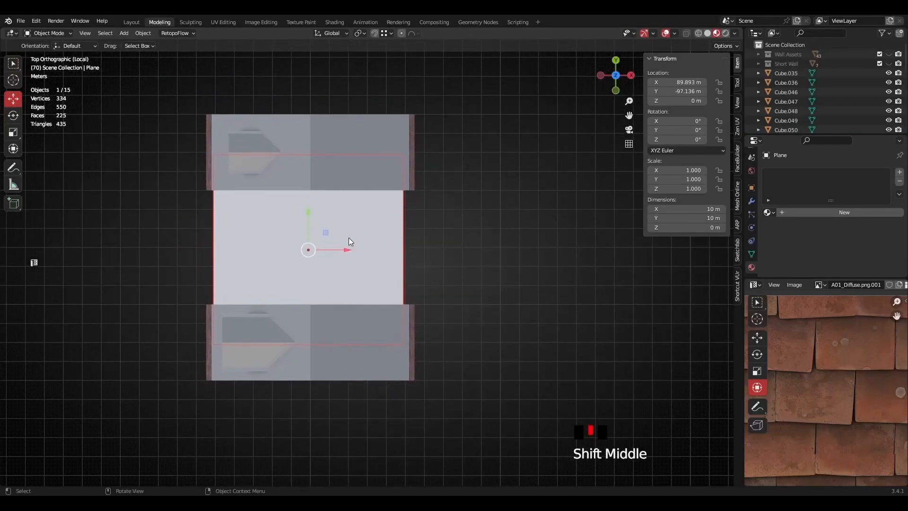
{"action": "key", "text": "s"}
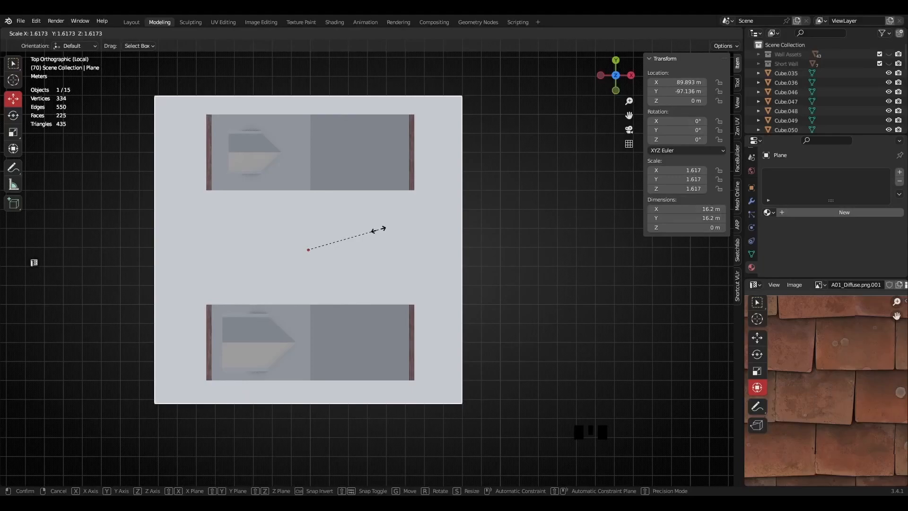
{"action": "left_click", "coordinate": [378, 230]}
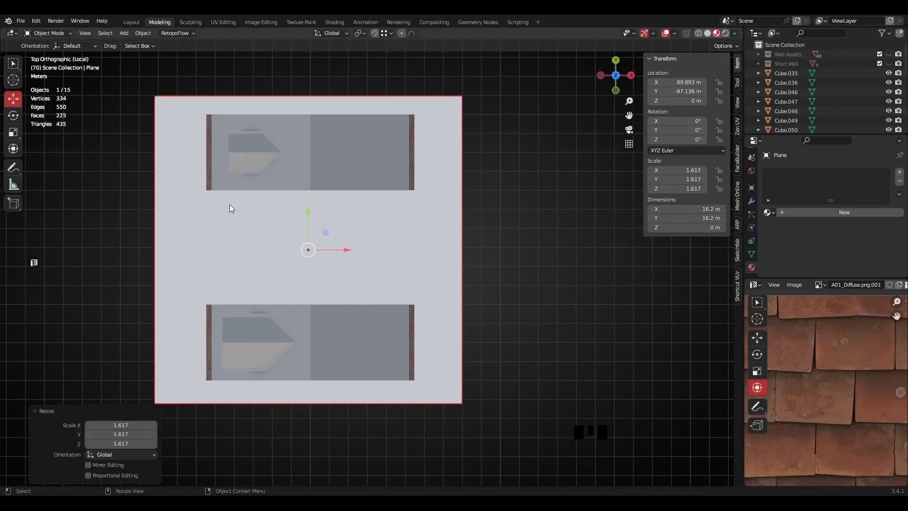
{"action": "scroll", "coordinate": [222, 223], "scroll_direction": "down", "scroll_amount": 3}
{"action": "scroll", "coordinate": [287, 297], "scroll_direction": "up", "scroll_amount": 1}
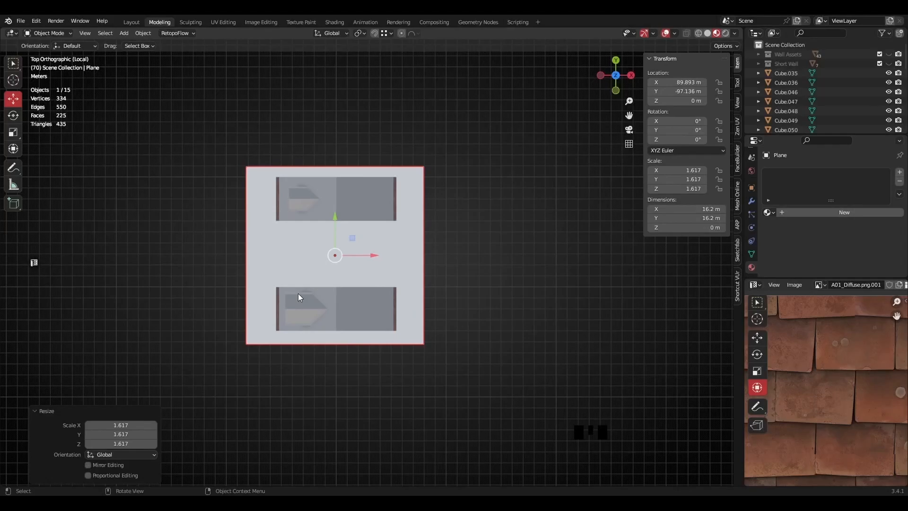
{"action": "scroll", "coordinate": [331, 244], "scroll_direction": "up", "scroll_amount": 1}
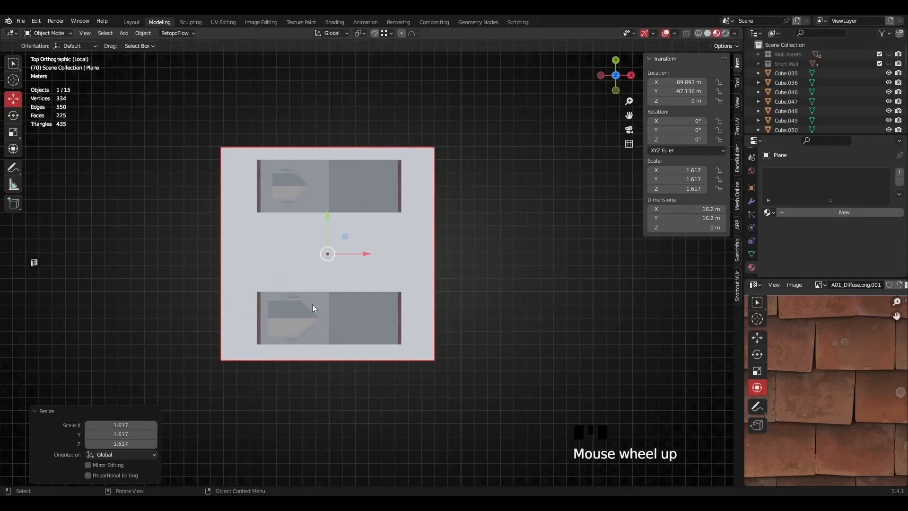
{"action": "middle_click_drag", "start_coordinate": [303, 209], "coordinate": [382, 289]}
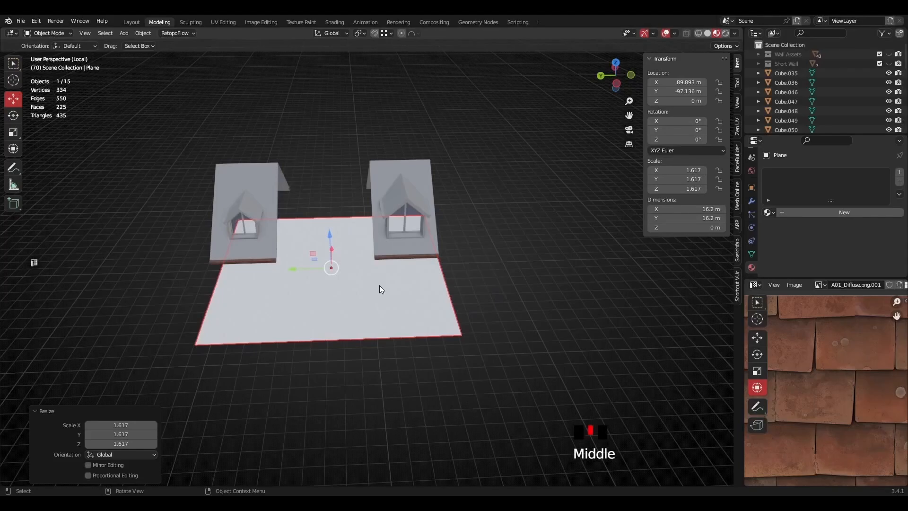
- Leave local view, select the wooden floor of the textured dormer roof and set the snapping type to Increment
{"action": "key", "text": "KP_Divide"}
{"action": "middle_click_drag", "start_coordinate": [307, 282], "coordinate": [393, 263]}
{"action": "scroll", "coordinate": [396, 234], "scroll_direction": "up", "scroll_amount": 2}
{"action": "left_click", "coordinate": [276, 305]}
{"action": "middle_click_drag", "start_coordinate": [556, 213], "coordinate": [322, 316], "text": "shift"}
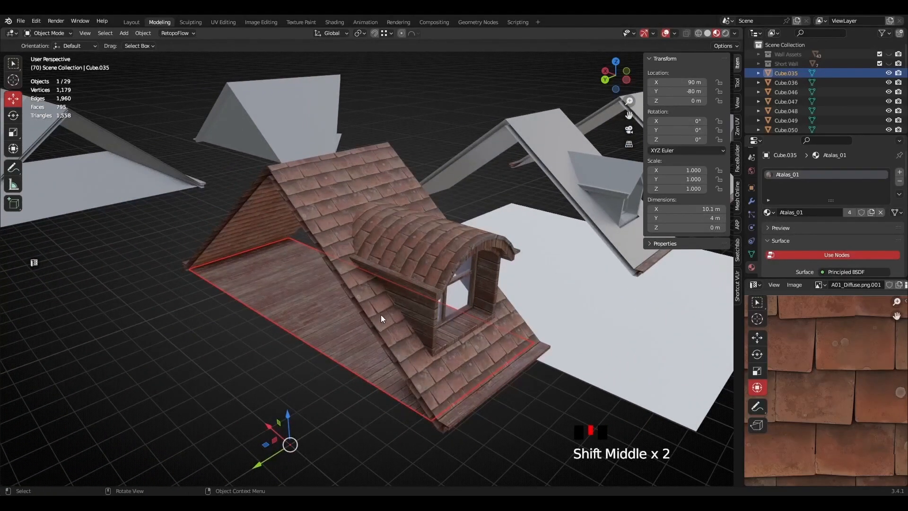
{"action": "left_click", "coordinate": [391, 33]}
{"action": "left_click", "coordinate": [367, 62]}
{"action": "scroll", "coordinate": [369, 248], "scroll_direction": "down", "scroll_amount": 2}
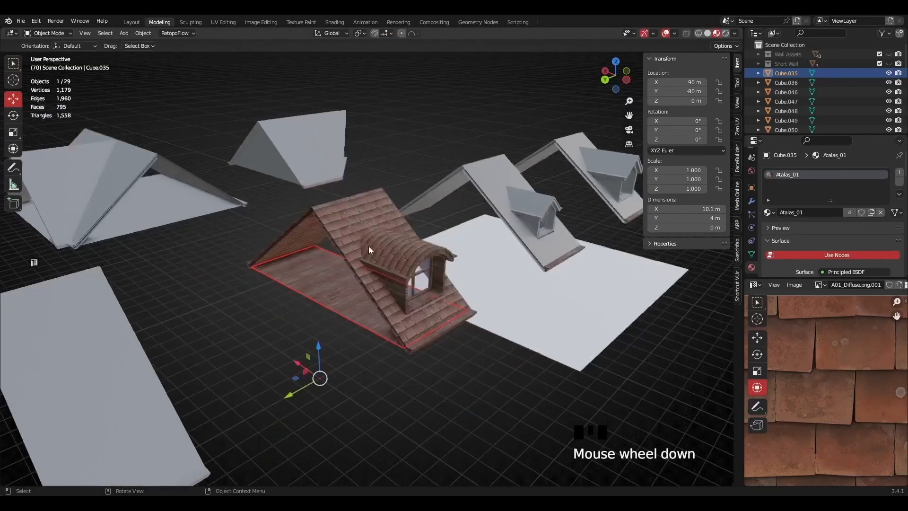
{"action": "middle_click_drag", "start_coordinate": [380, 305], "coordinate": [338, 307]}
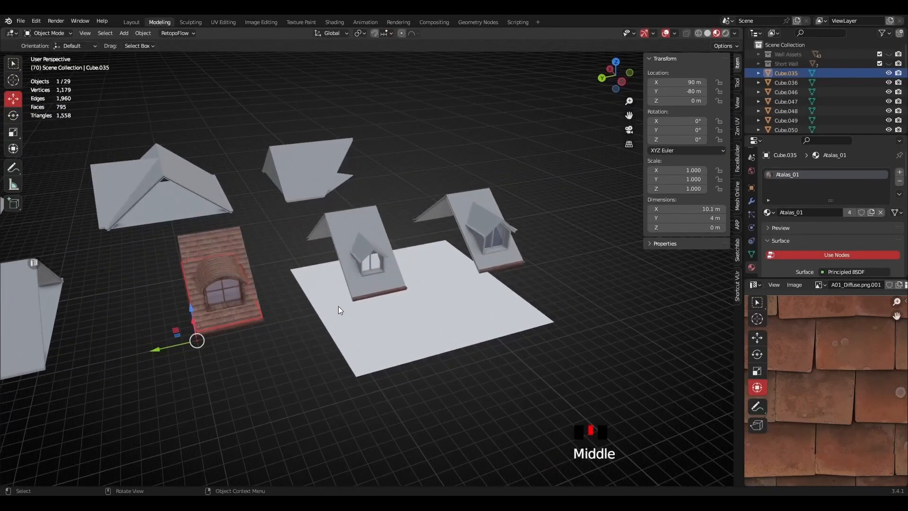
- Turn on snapping and make two copies of the wooden floor under the untextured dormer roofs, at Y -90 m and Y -100 m
{"action": "key", "text": "shift+d"}
{"action": "key", "text": "Escape"}
{"action": "left_click", "coordinate": [374, 33]}
{"action": "left_click_drag", "start_coordinate": [158, 350], "coordinate": [327, 326]}
{"action": "key", "text": "shift+d"}
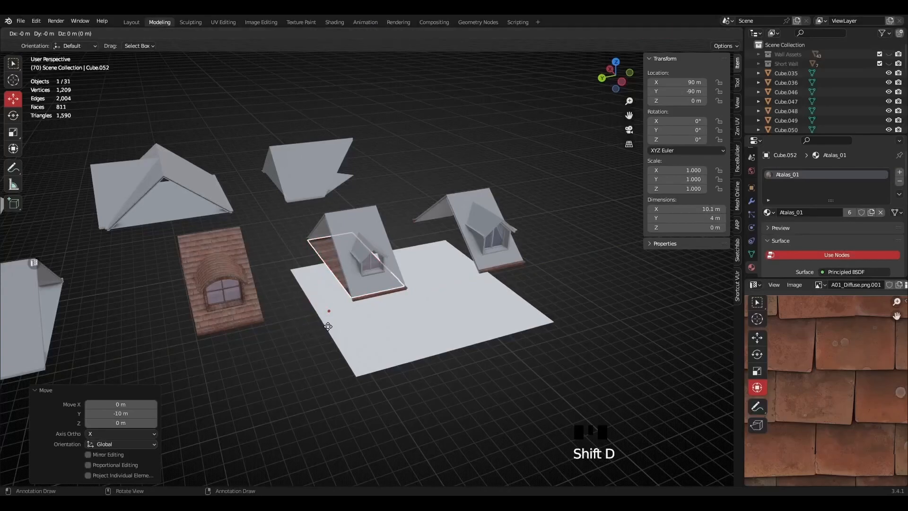
{"action": "left_click", "coordinate": [442, 305]}
{"action": "middle_click_drag", "start_coordinate": [441, 305], "coordinate": [398, 289]}
{"action": "scroll", "coordinate": [398, 288], "scroll_direction": "up", "scroll_amount": 3}
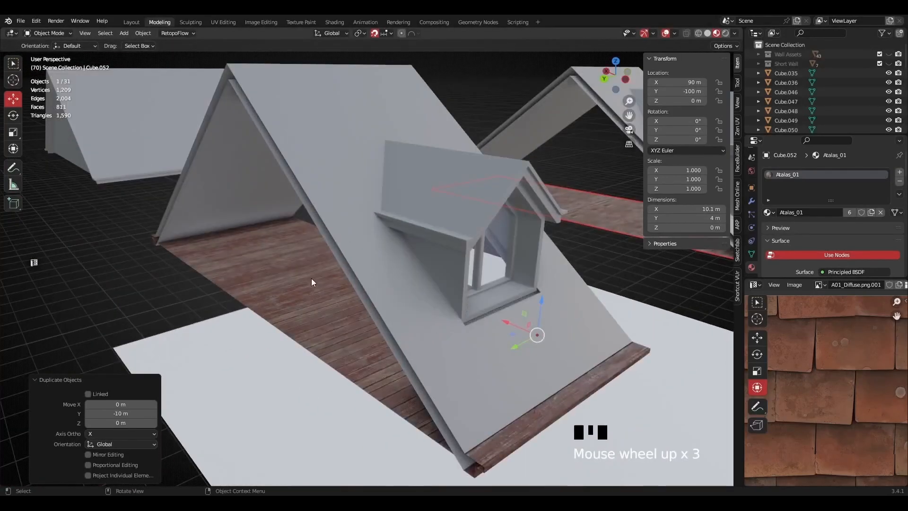
- Inspect the mesh of the copied wooden floor under the middle dormer roof in Edit Mode, then return to Object Mode
{"action": "key", "text": "Tab"}
{"action": "middle_click_drag", "start_coordinate": [313, 280], "coordinate": [369, 294]}
{"action": "scroll", "coordinate": [460, 296], "scroll_direction": "down", "scroll_amount": 5}
{"action": "middle_click_drag", "start_coordinate": [369, 294], "coordinate": [348, 297]}
{"action": "scroll", "coordinate": [263, 256], "scroll_direction": "up", "scroll_amount": 3}
{"action": "middle_click_drag", "start_coordinate": [264, 256], "coordinate": [270, 253]}
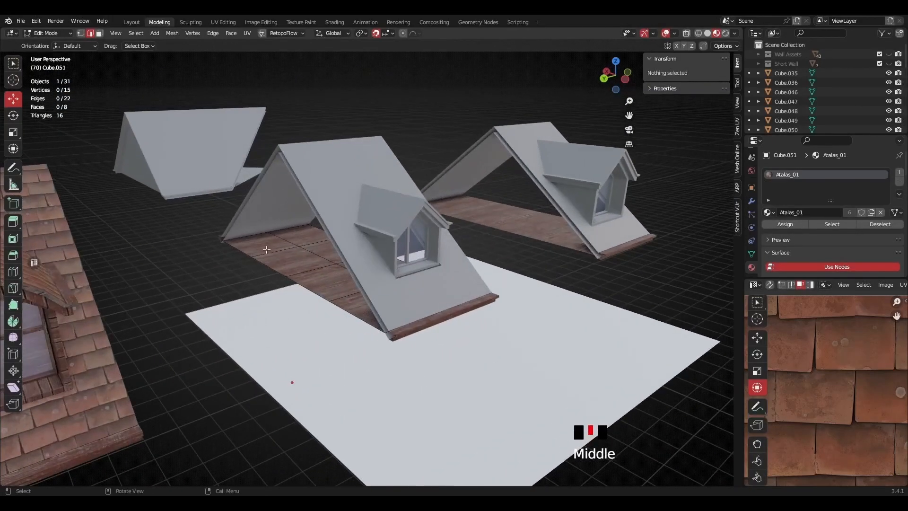
{"action": "key", "text": "Tab"}
{"action": "scroll", "coordinate": [356, 322], "scroll_direction": "down", "scroll_amount": 2}
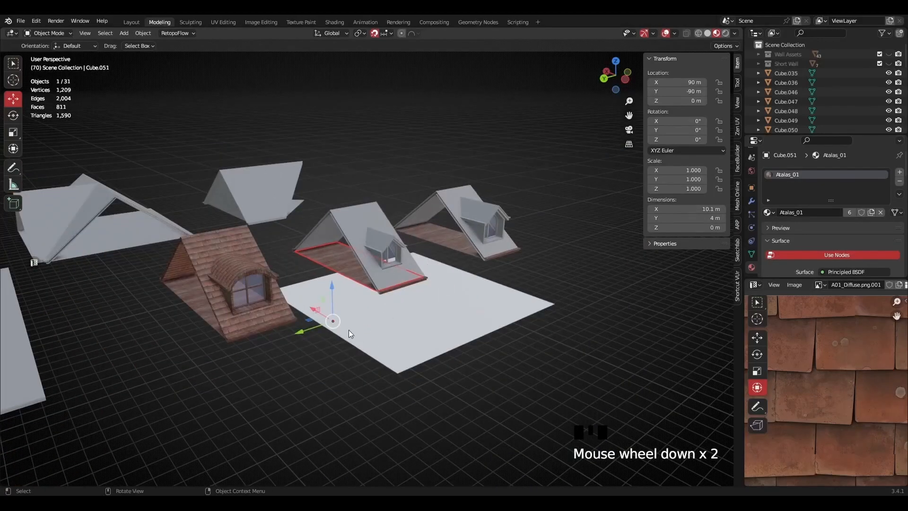
- Select the plane, both untextured roof slopes and their small dormer roofs, and isolate them in local view
{"action": "middle_click_drag", "start_coordinate": [348, 330], "coordinate": [376, 353]}
{"action": "scroll", "coordinate": [393, 370], "scroll_direction": "up", "scroll_amount": 1}
{"action": "left_click", "coordinate": [408, 354]}
{"action": "middle_click_drag", "start_coordinate": [459, 395], "coordinate": [353, 211]}
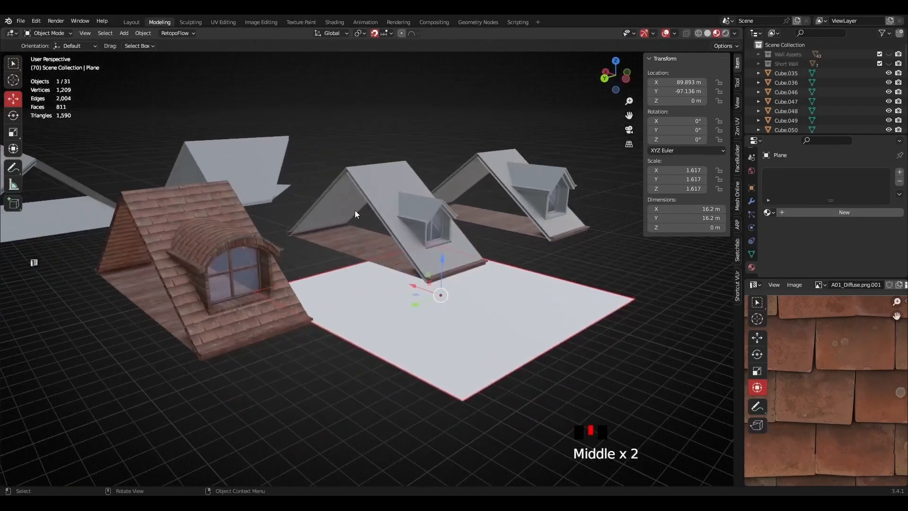
{"action": "left_click", "coordinate": [392, 197], "text": "shift"}
{"action": "middle_click_drag", "start_coordinate": [410, 213], "coordinate": [223, 245], "text": "shift"}
{"action": "scroll", "coordinate": [223, 246], "scroll_direction": "up", "scroll_amount": 2}
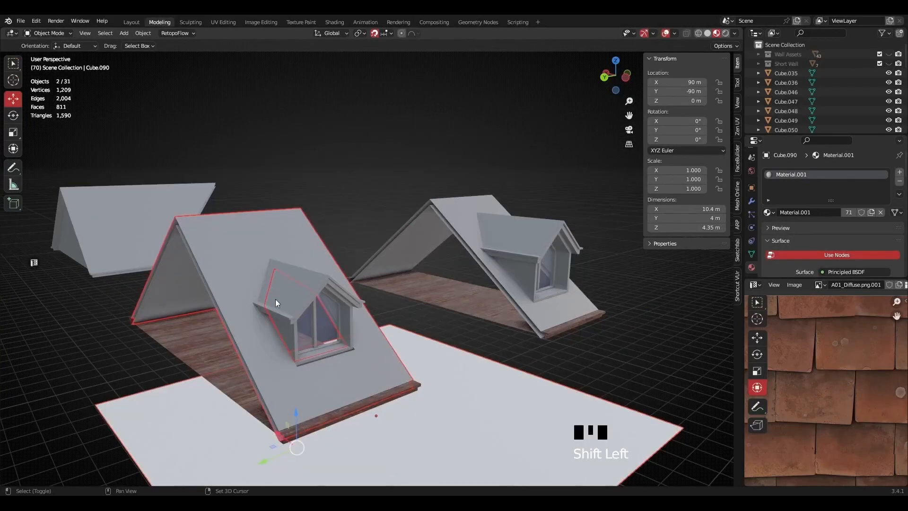
{"action": "left_click", "coordinate": [322, 282], "text": "shift"}
{"action": "left_click", "coordinate": [459, 209], "text": "shift"}
{"action": "left_click", "coordinate": [546, 231], "text": "shift"}
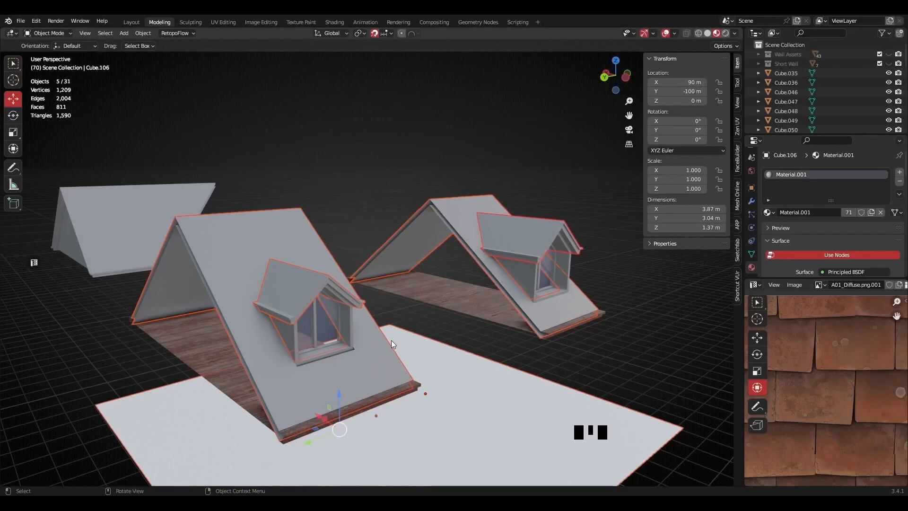
{"action": "key", "text": "KP_Divide"}
{"action": "middle_click_drag", "start_coordinate": [272, 224], "coordinate": [332, 208]}
{"action": "scroll", "coordinate": [331, 237], "scroll_direction": "up", "scroll_amount": 3}
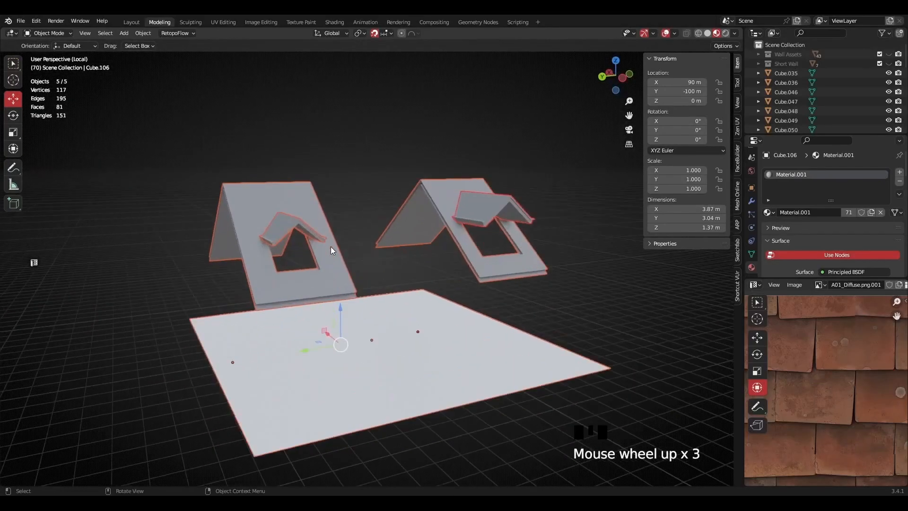
- Leave local view, add the textured dormer roof to the selection and isolate all six objects
{"action": "key", "text": "KP_Divide"}
{"action": "scroll", "coordinate": [45, 313], "scroll_direction": "down", "scroll_amount": 2}
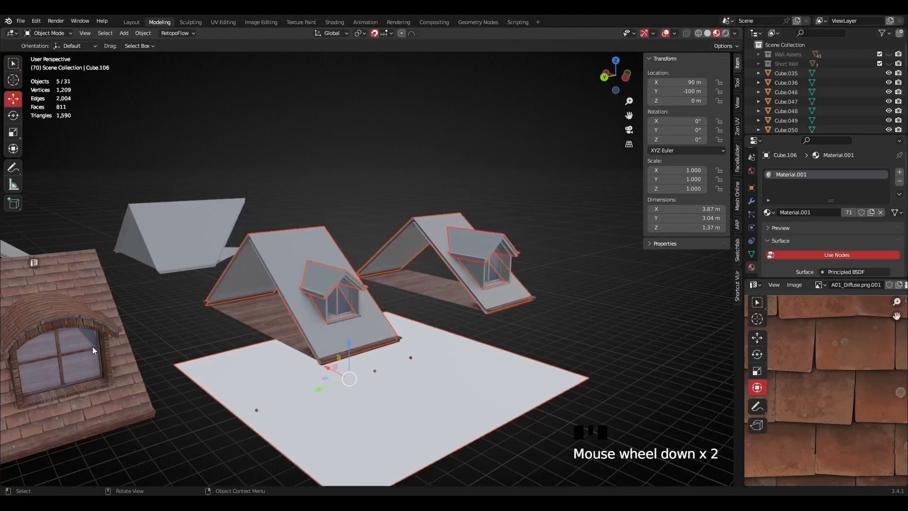
{"action": "middle_click_drag", "start_coordinate": [90, 346], "coordinate": [195, 285], "text": "shift"}
{"action": "left_click", "coordinate": [170, 283], "text": "shift"}
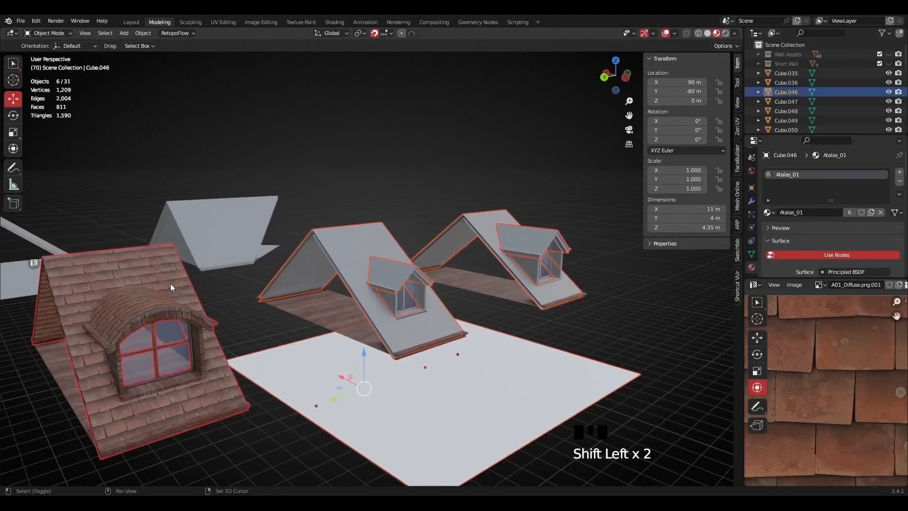
{"action": "key", "text": "KP_Divide"}
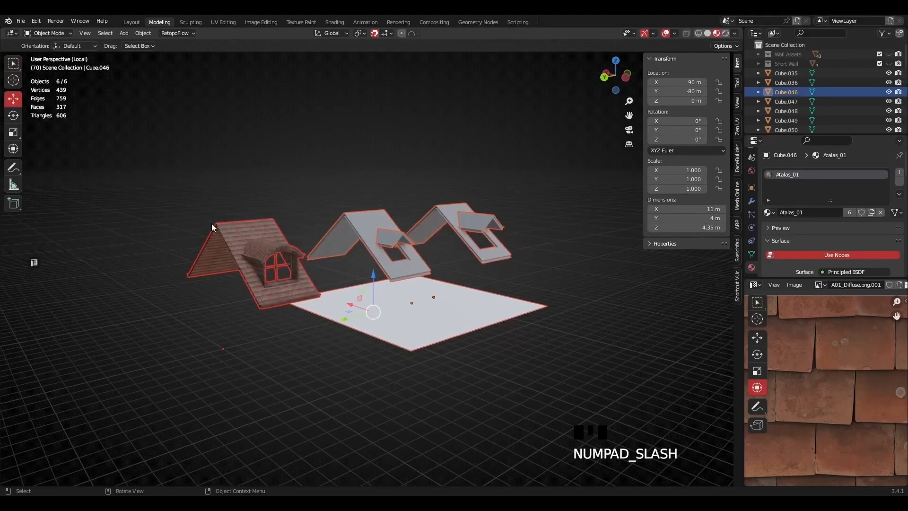
{"action": "middle_click_drag", "start_coordinate": [210, 229], "coordinate": [170, 237]}
{"action": "scroll", "coordinate": [234, 254], "scroll_direction": "up", "scroll_amount": 3}
{"action": "middle_click_drag", "start_coordinate": [234, 253], "coordinate": [224, 245], "text": "shift"}
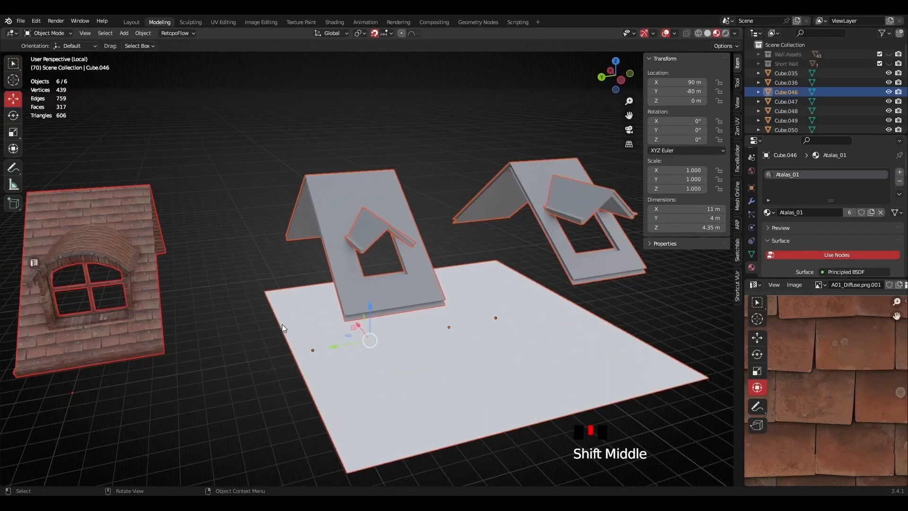
{"action": "middle_click_drag", "start_coordinate": [254, 367], "coordinate": [285, 300], "text": "shift"}
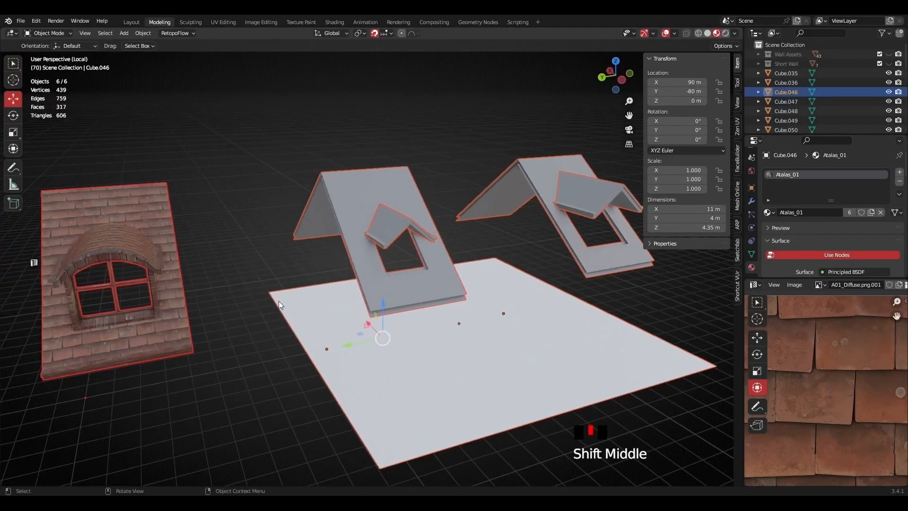
- Open the textured dormer roof in Edit Mode and select its front eave edge to check its position
{"action": "left_click", "coordinate": [187, 265]}
{"action": "double_click", "coordinate": [157, 205]}
{"action": "key", "text": "Tab"}
{"action": "middle_click_drag", "start_coordinate": [265, 322], "coordinate": [308, 360]}
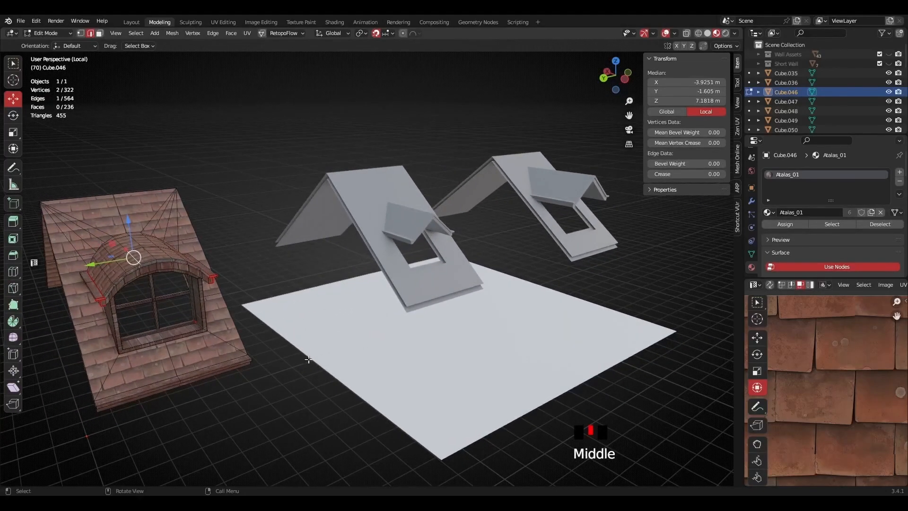
{"action": "left_click", "coordinate": [211, 366]}
{"action": "middle_click_drag", "start_coordinate": [210, 367], "coordinate": [229, 344]}
{"action": "scroll", "coordinate": [230, 344], "scroll_direction": "up", "scroll_amount": 2}
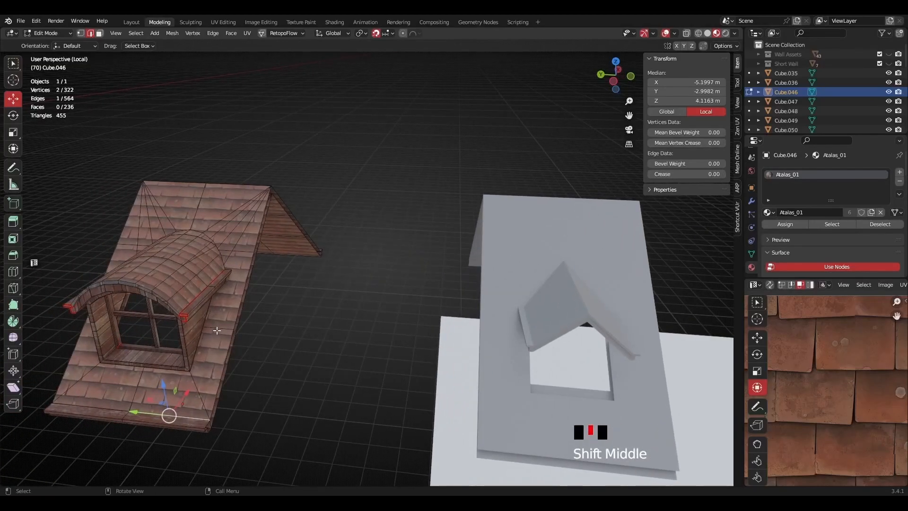
- Select the side slope edge and the ridge edge of the textured dormer roof to check their local coordinates
{"action": "left_click", "coordinate": [216, 330]}
{"action": "double_click", "coordinate": [241, 251]}
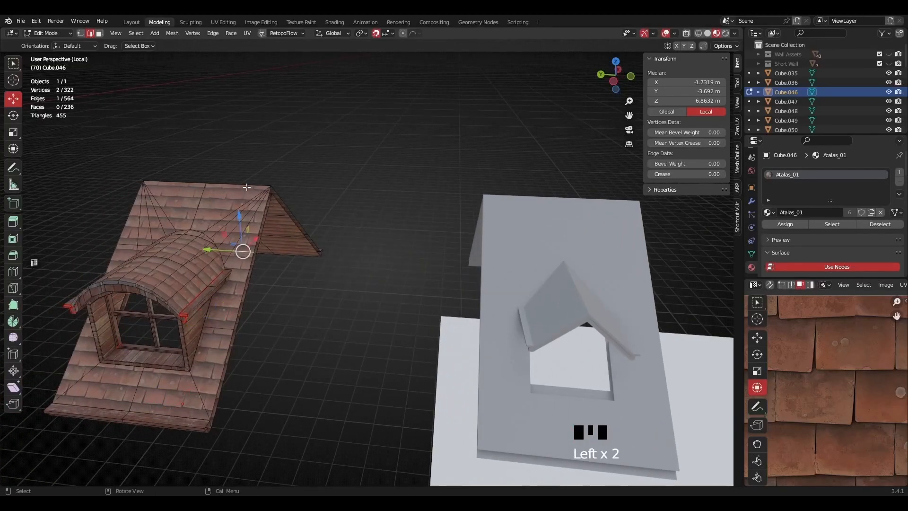
{"action": "left_click", "coordinate": [231, 186]}
{"action": "middle_click_drag", "start_coordinate": [232, 186], "coordinate": [211, 219]}
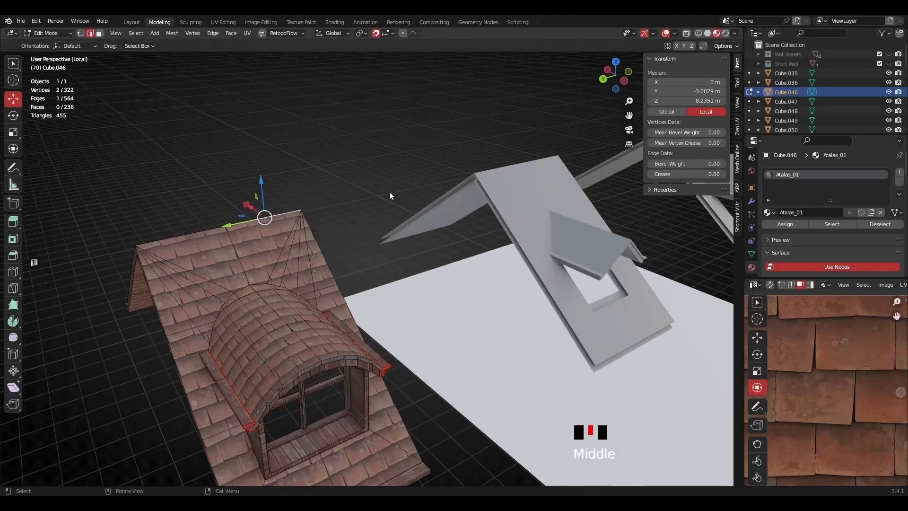
{"action": "middle_click_drag", "start_coordinate": [296, 216], "coordinate": [339, 226]}
{"action": "scroll", "coordinate": [336, 235], "scroll_direction": "down", "scroll_amount": 3}
{"action": "scroll", "coordinate": [279, 327], "scroll_direction": "up", "scroll_amount": 3}
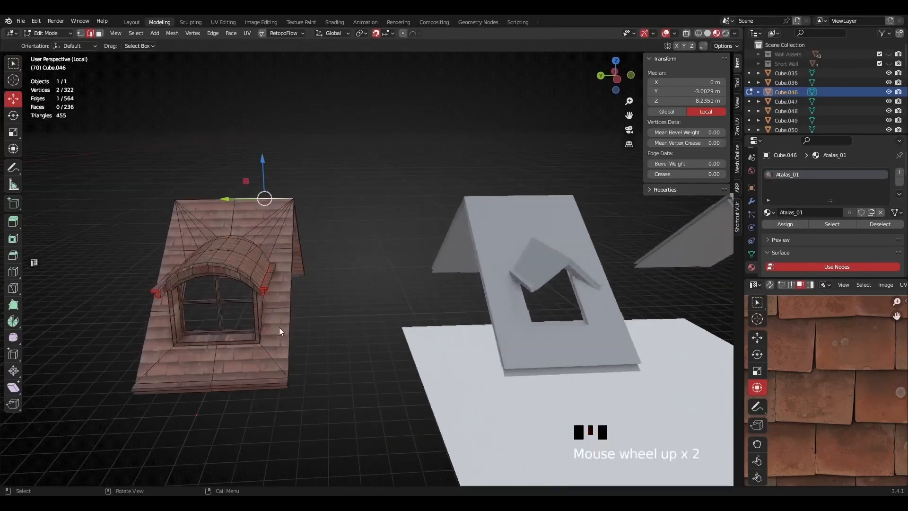
- Select the textured roof's front eave edge again and examine its height and the overhang above the plane
{"action": "left_click", "coordinate": [243, 413]}
{"action": "left_click", "coordinate": [254, 325]}
{"action": "scroll", "coordinate": [308, 382], "scroll_direction": "up", "scroll_amount": 1}
{"action": "left_click", "coordinate": [267, 379]}
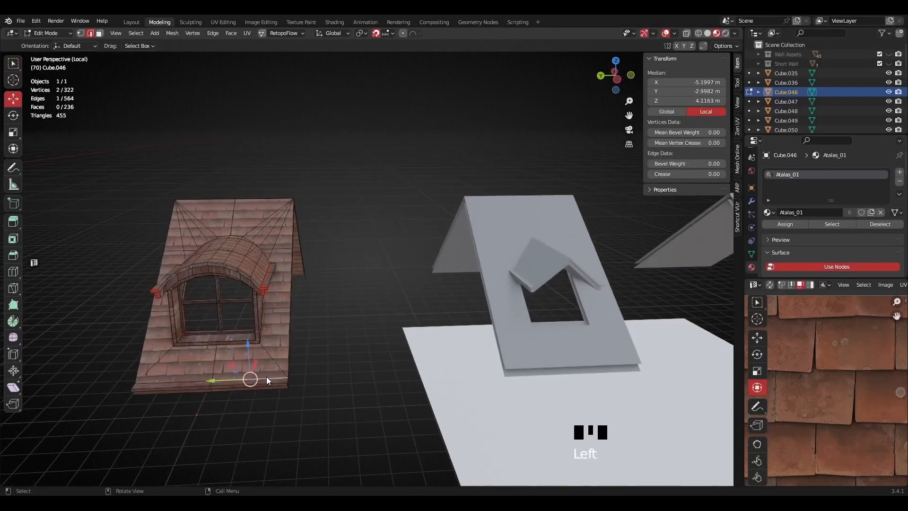
{"action": "middle_click_drag", "start_coordinate": [275, 382], "coordinate": [274, 325], "text": "shift"}
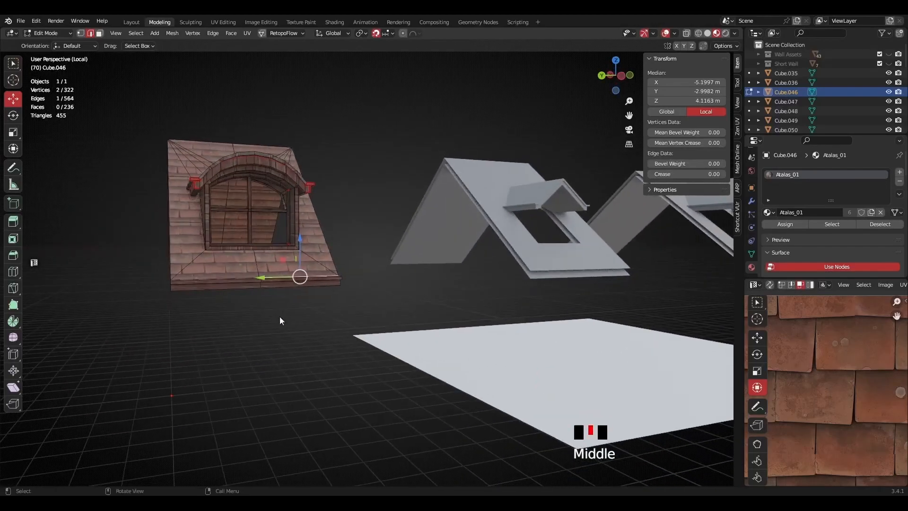
{"action": "middle_click_drag", "start_coordinate": [312, 276], "coordinate": [326, 305]}
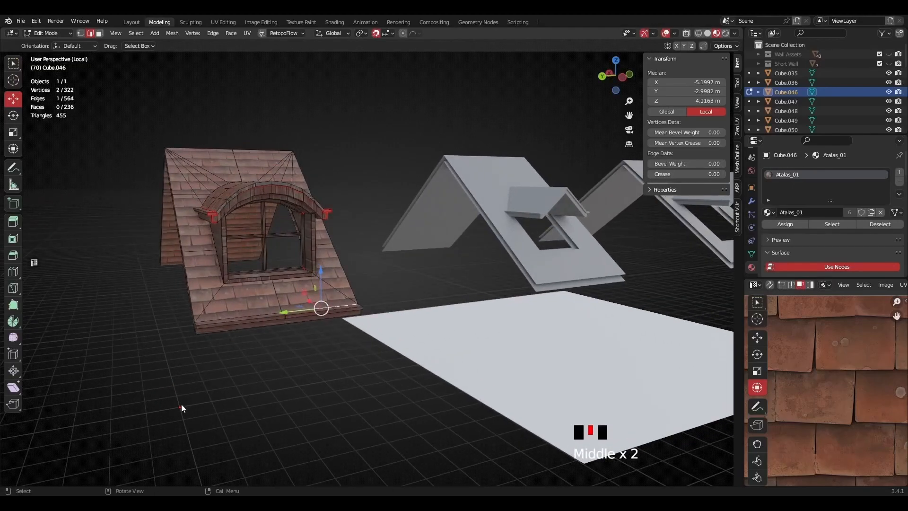
{"action": "middle_click_drag", "start_coordinate": [235, 401], "coordinate": [223, 282]}
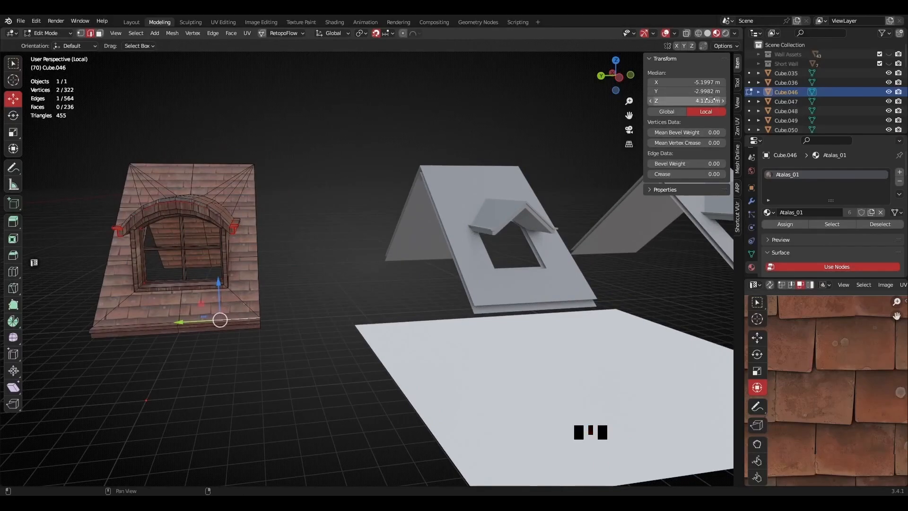
{"action": "middle_click_drag", "start_coordinate": [315, 259], "coordinate": [315, 307], "text": "shift"}
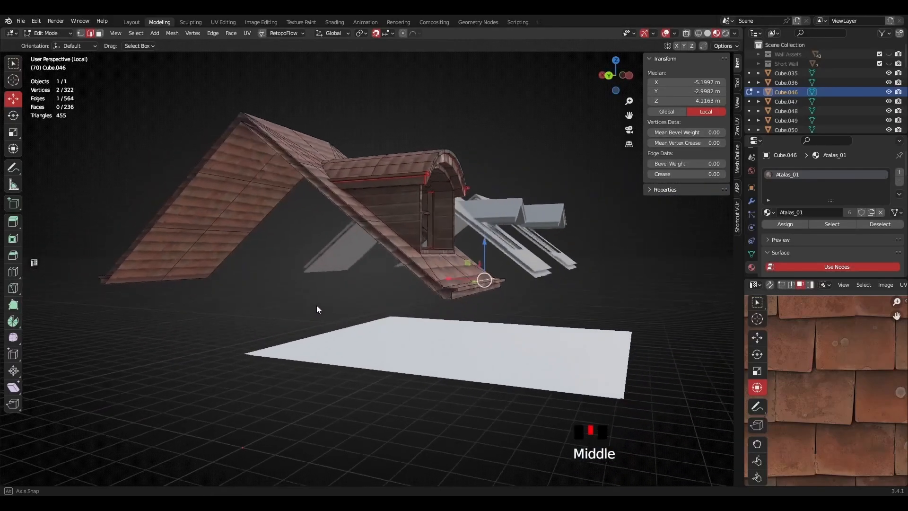
{"action": "scroll", "coordinate": [315, 306], "scroll_direction": "up", "scroll_amount": 5}
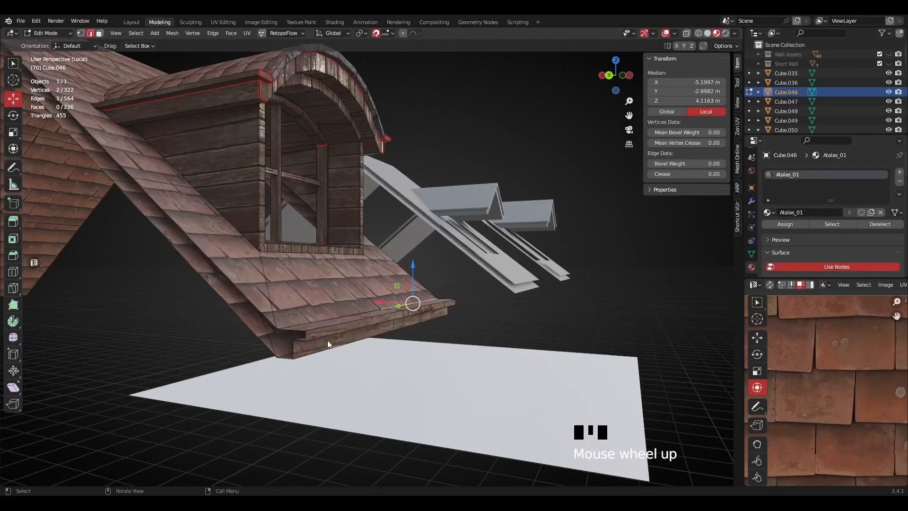
- Copy the local Z value of the textured roof's selected front eave edge, then leave Edit Mode
{"action": "middle_click_drag", "start_coordinate": [495, 336], "coordinate": [252, 324]}
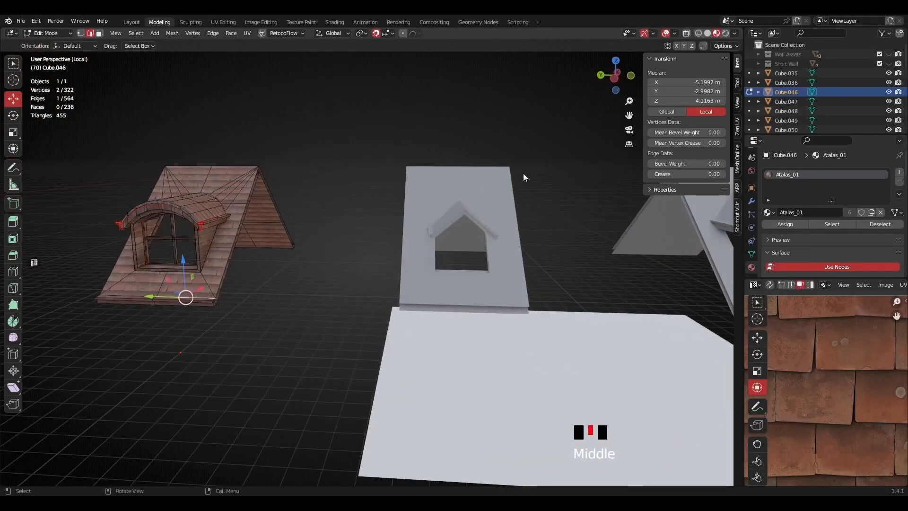
{"action": "left_click", "coordinate": [704, 100]}
{"action": "key", "text": "ctrl+c"}
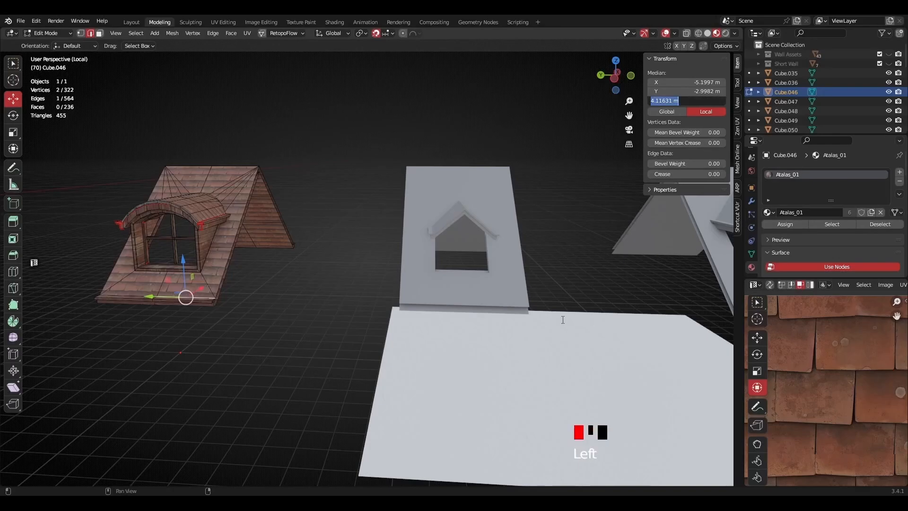
{"action": "left_click", "coordinate": [563, 321]}
{"action": "middle_click_drag", "start_coordinate": [537, 298], "coordinate": [495, 300], "text": "shift"}
{"action": "key", "text": "Tab"}
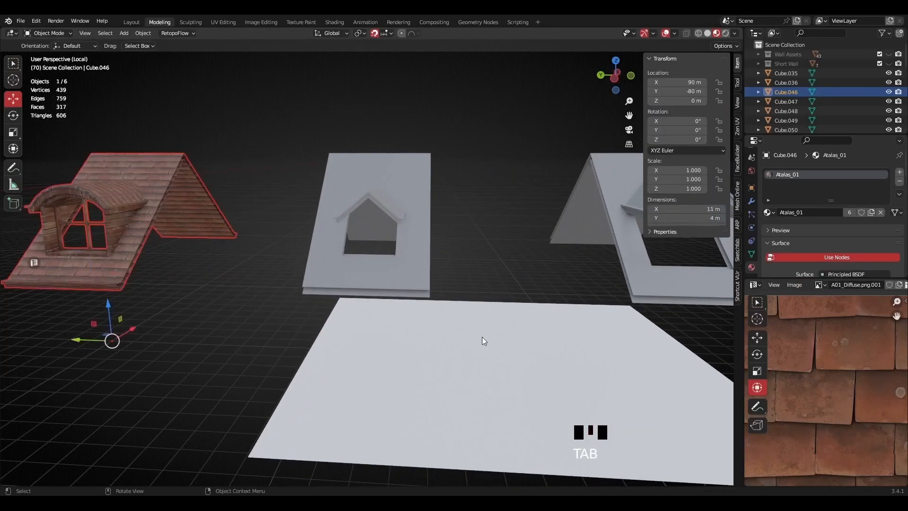
- Set the reference plane's Z location to the copied 4.11631 m
{"action": "left_click", "coordinate": [487, 348]}
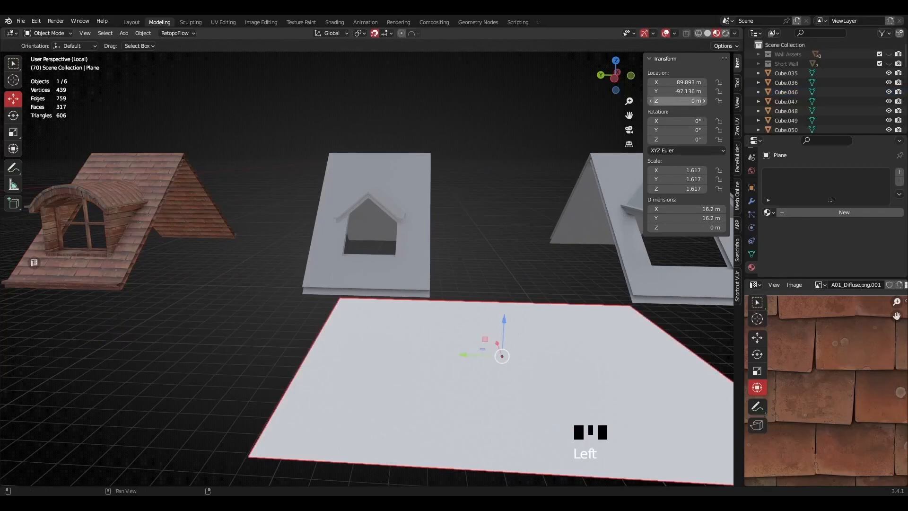
{"action": "double_click", "coordinate": [685, 100]}
{"action": "key", "text": "ctrl+v"}
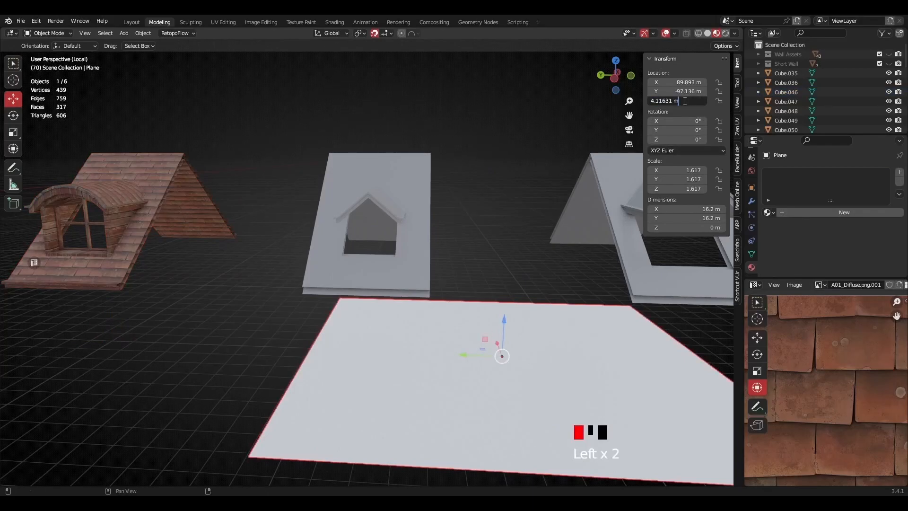
{"action": "key", "text": "Return"}
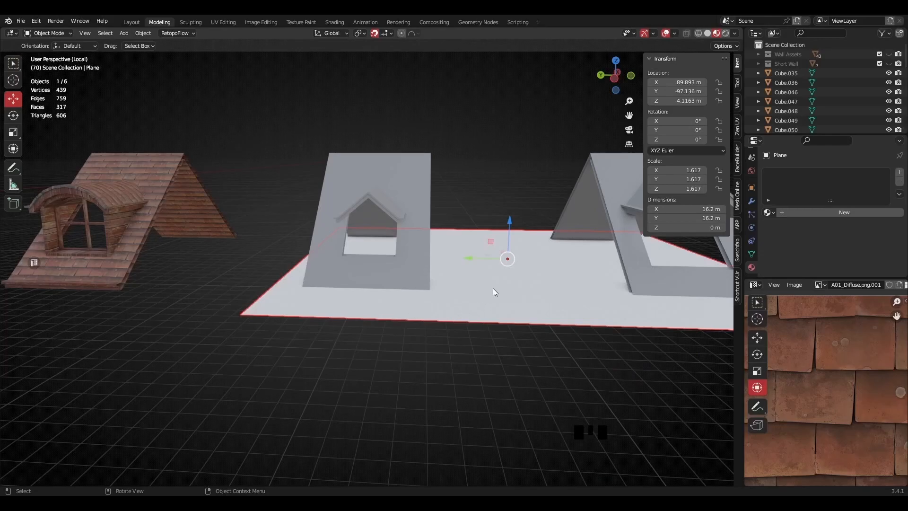
- Select the textured roof's side slope edge beside the window in Edit Mode and copy its local Z value, 5.4871 m
{"action": "middle_click_drag", "start_coordinate": [502, 308], "coordinate": [460, 296], "text": "shift"}
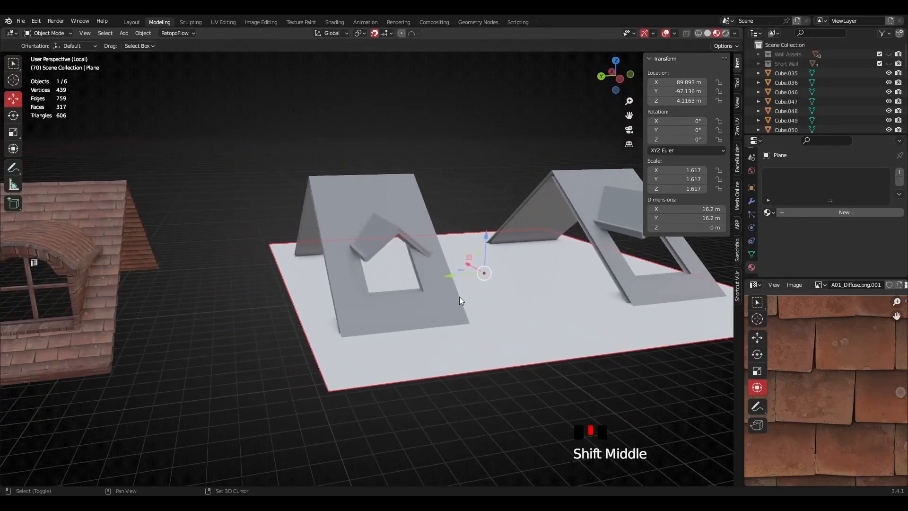
{"action": "middle_click_drag", "start_coordinate": [348, 266], "coordinate": [393, 282], "text": "shift"}
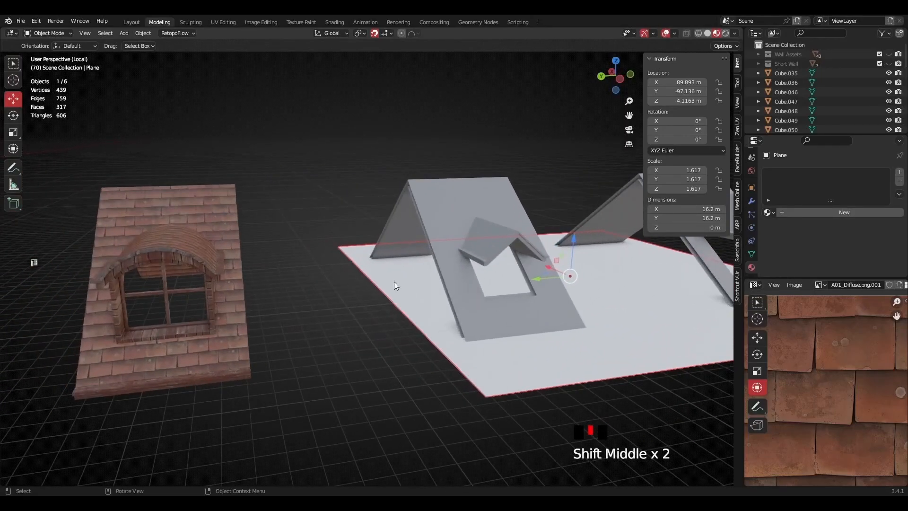
{"action": "left_click", "coordinate": [228, 329]}
{"action": "key", "text": "Tab"}
{"action": "middle_click_drag", "start_coordinate": [231, 296], "coordinate": [227, 299]}
{"action": "left_click", "coordinate": [226, 298]}
{"action": "scroll", "coordinate": [216, 294], "scroll_direction": "up", "scroll_amount": 2}
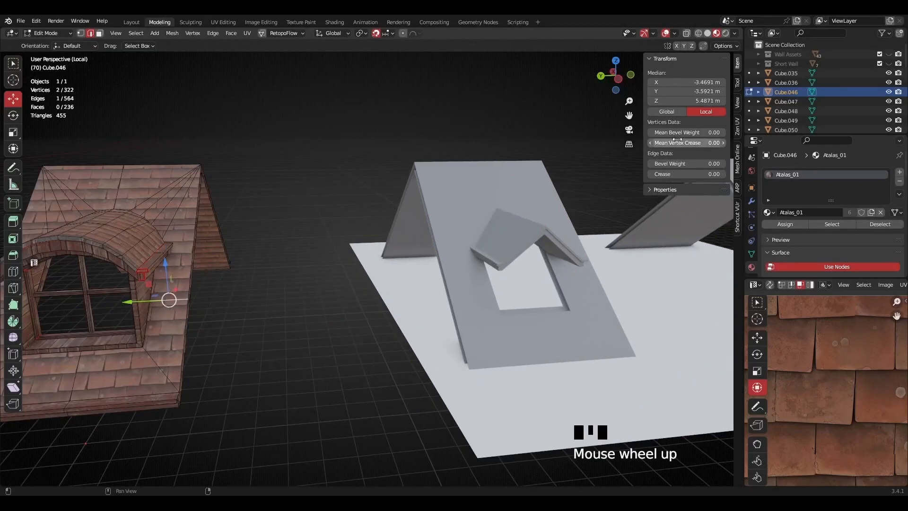
{"action": "left_click", "coordinate": [704, 100]}
{"action": "key", "text": "ctrl+c"}
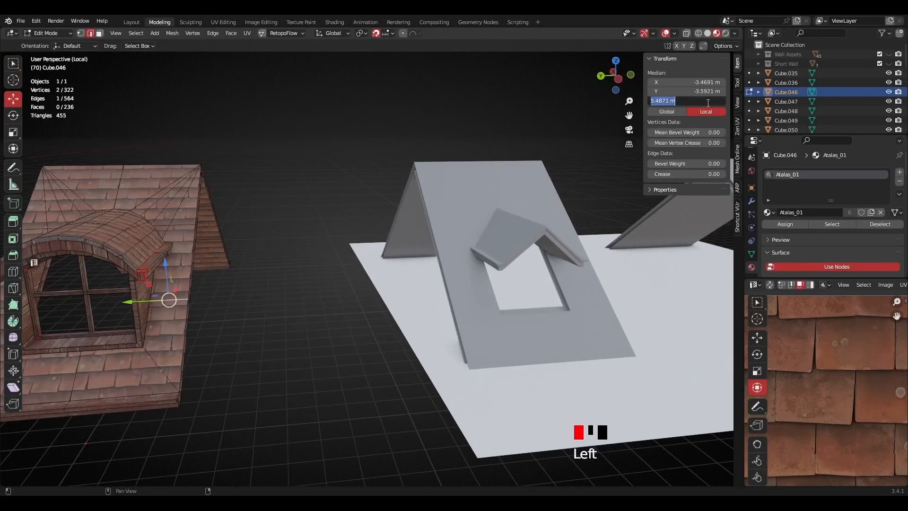
{"action": "left_click", "coordinate": [364, 322]}
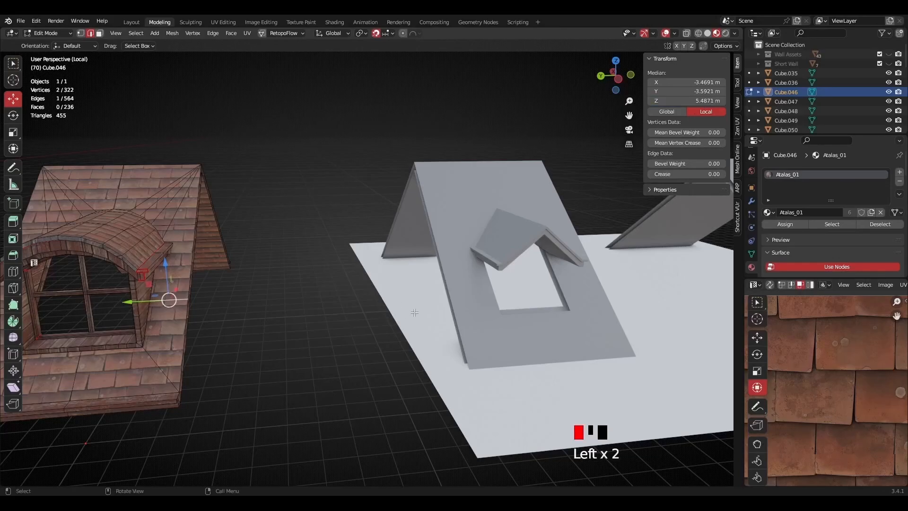
- Duplicate the reference plane in place and set the copy's Z location to 5.4871 m
{"action": "left_click", "coordinate": [423, 315]}
{"action": "left_click", "coordinate": [410, 321]}
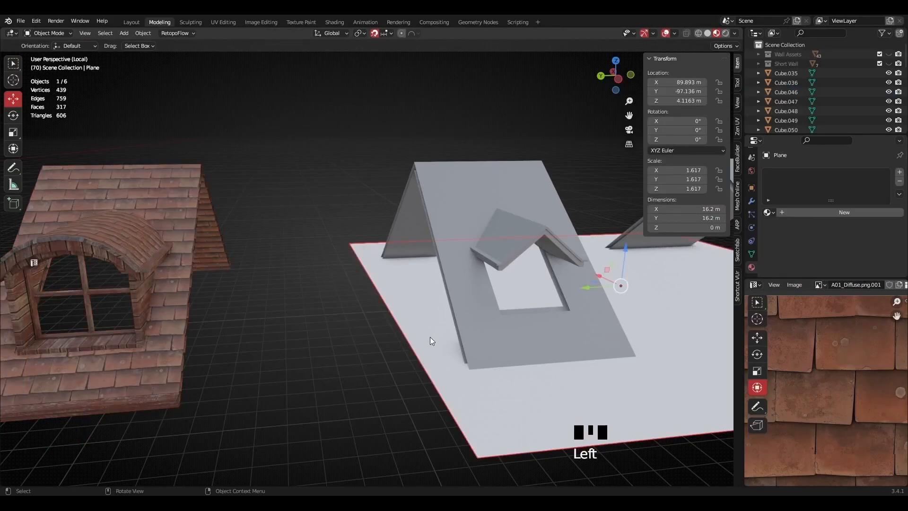
{"action": "key", "text": "shift+d"}
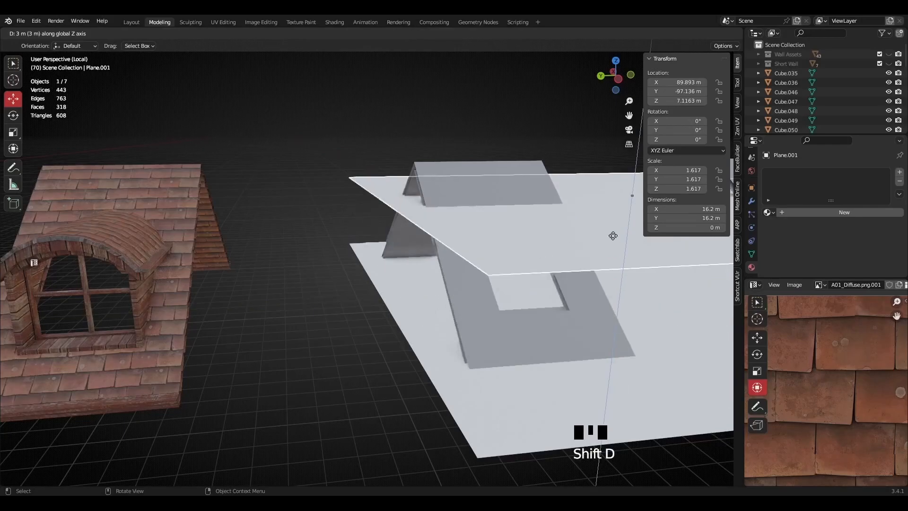
{"action": "right_click", "coordinate": [594, 213]}
{"action": "left_click", "coordinate": [687, 101]}
{"action": "key", "text": "ctrl+v"}
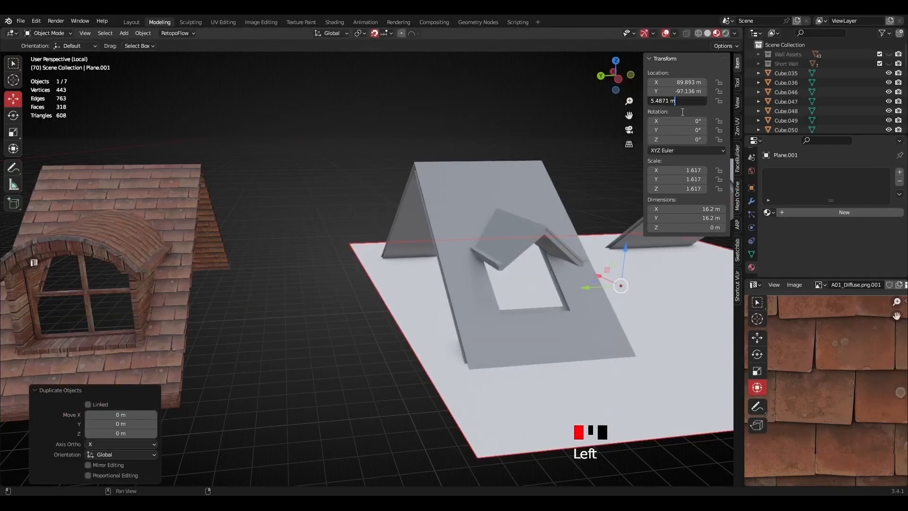
{"action": "key", "text": "Return"}
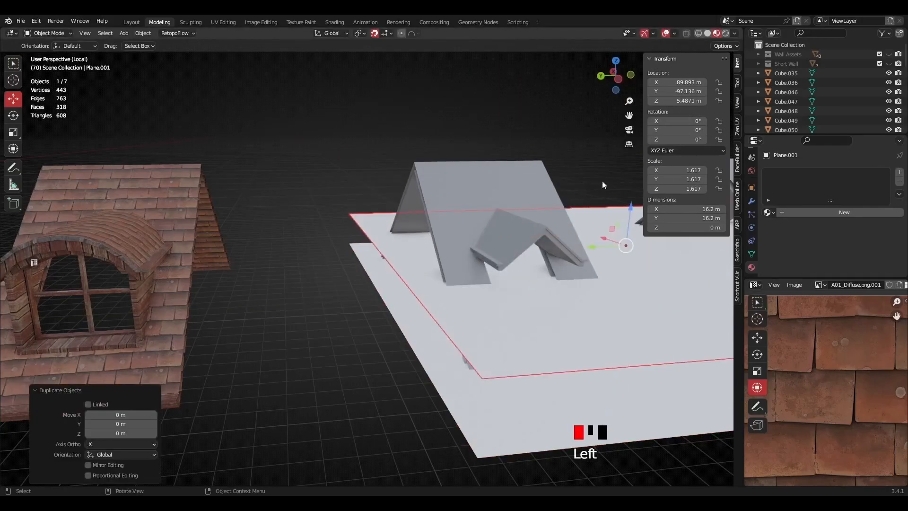
- Select the upper side slope edge of the textured roof in Edit Mode and copy its local Z value, 6.86319 m
{"action": "left_click", "coordinate": [181, 212]}
{"action": "key", "text": "Tab"}
{"action": "left_click", "coordinate": [198, 229]}
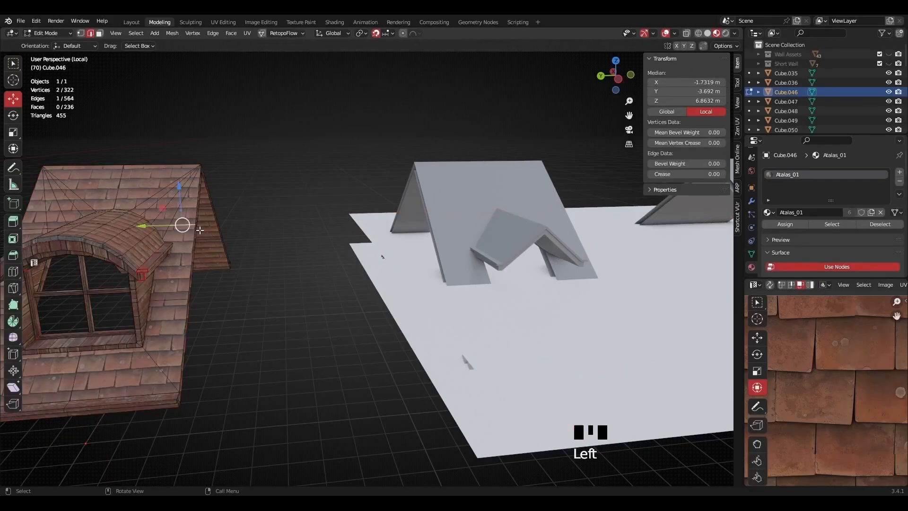
{"action": "double_click", "coordinate": [706, 102]}
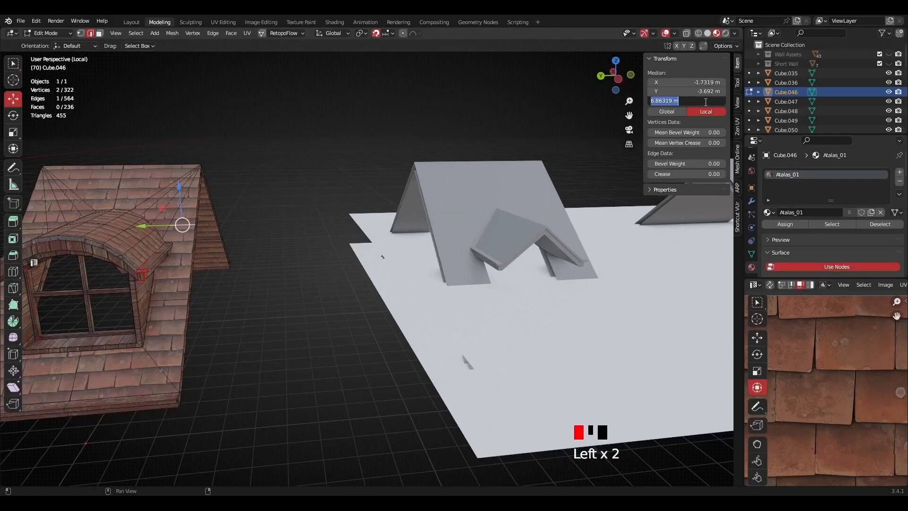
{"action": "left_click", "coordinate": [393, 147]}
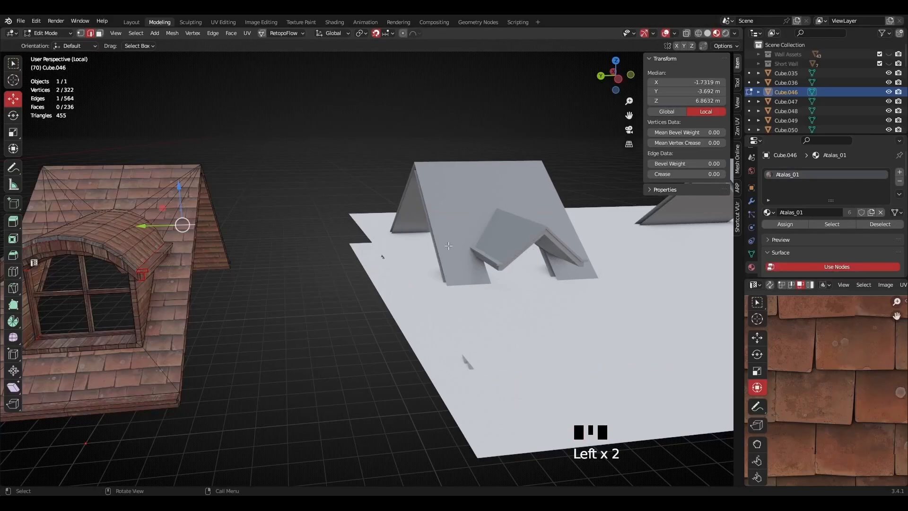
- Duplicate the upper reference plane in place and set the new copy's Z location to 6.86319 m
{"action": "left_click", "coordinate": [414, 270]}
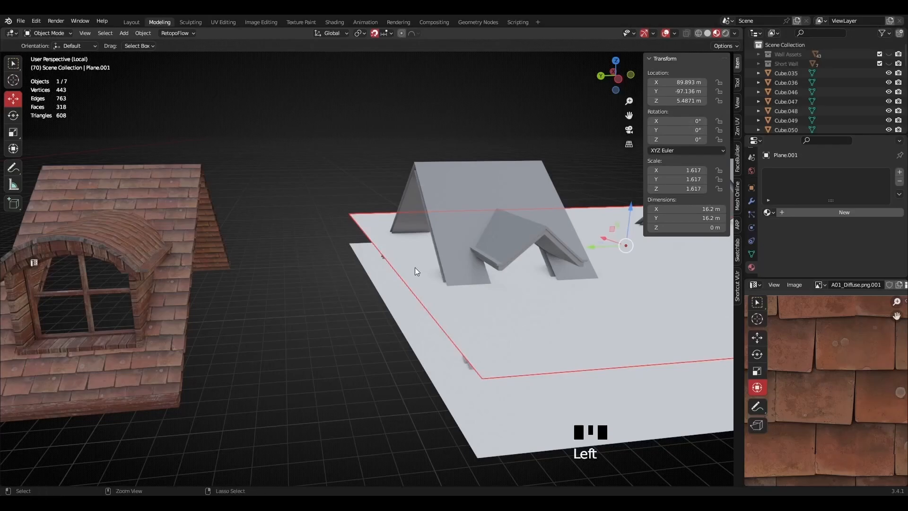
{"action": "key", "text": "shift+d"}
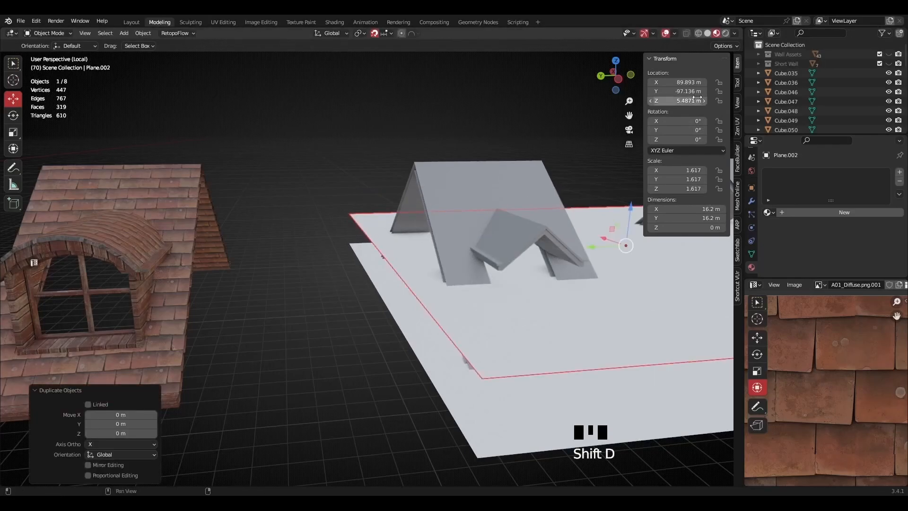
{"action": "left_click", "coordinate": [678, 101]}
{"action": "type", "text": "6.86319 m"}
{"action": "left_click", "coordinate": [664, 115]}
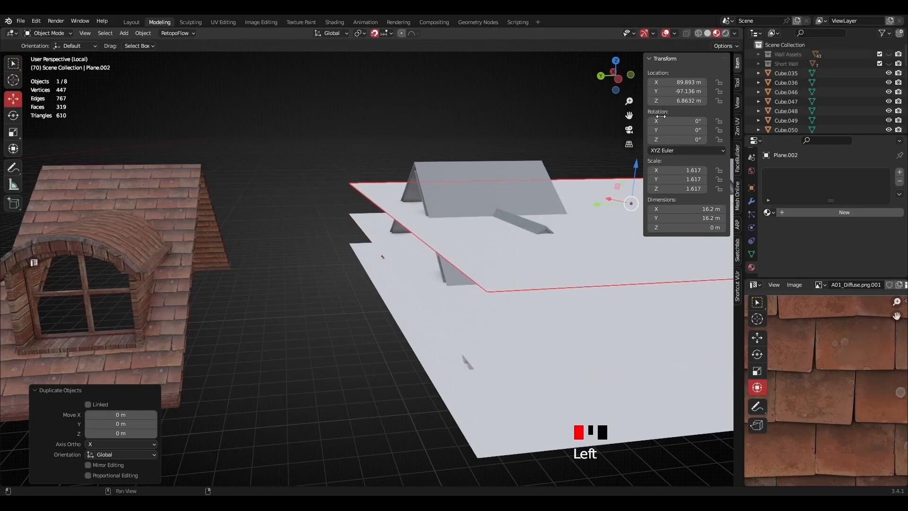
- Duplicate the highest reference plane and place the copy 1 m above it along Z
{"action": "scroll", "coordinate": [498, 246], "scroll_direction": "down", "scroll_amount": 2}
{"action": "middle_click_drag", "start_coordinate": [533, 263], "coordinate": [452, 188], "text": "shift"}
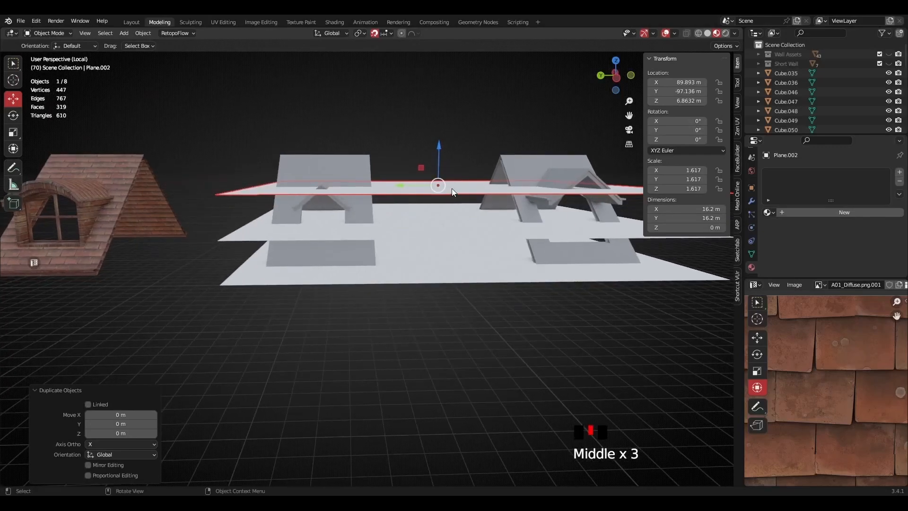
{"action": "key", "text": "shift+d"}
{"action": "left_click", "coordinate": [450, 159]}
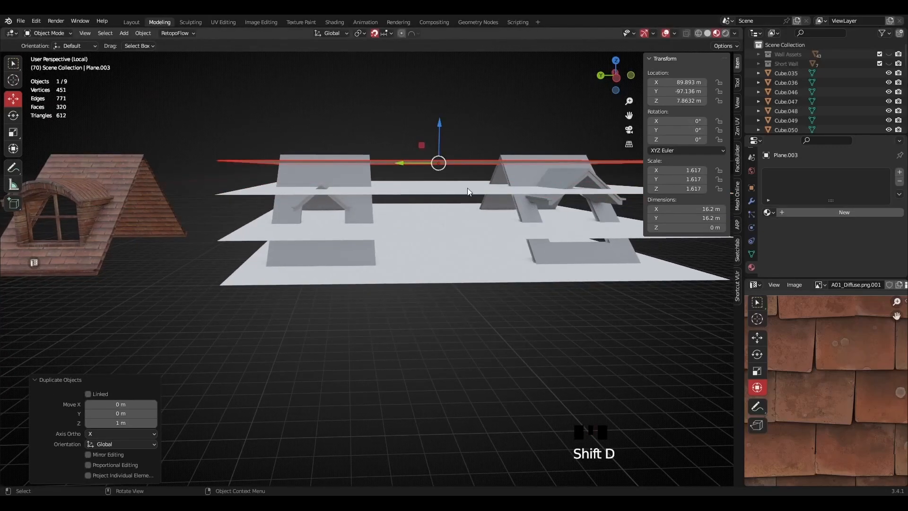
{"action": "scroll", "coordinate": [468, 191], "scroll_direction": "down", "scroll_amount": 2}
{"action": "scroll", "coordinate": [378, 244], "scroll_direction": "up", "scroll_amount": 4}
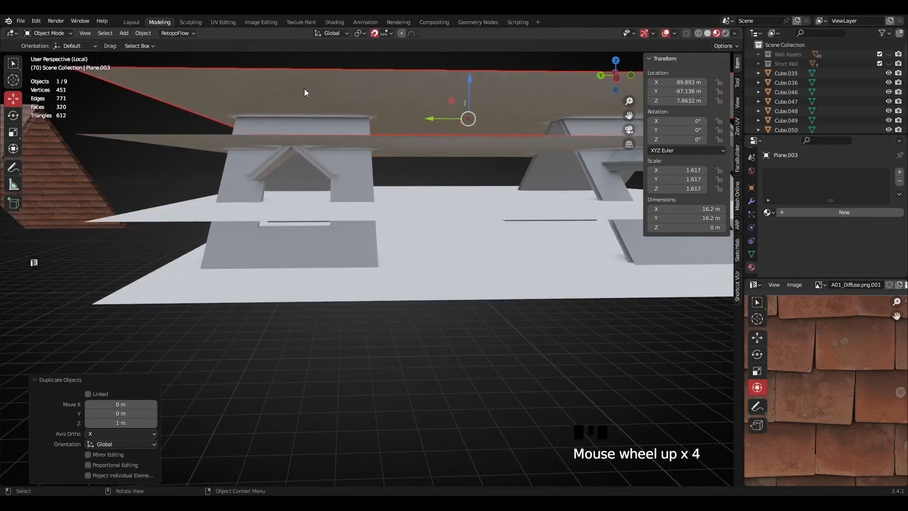
{"action": "scroll", "coordinate": [447, 206], "scroll_direction": "down", "scroll_amount": 2}
{"action": "middle_click_drag", "start_coordinate": [448, 207], "coordinate": [476, 192], "text": "shift"}
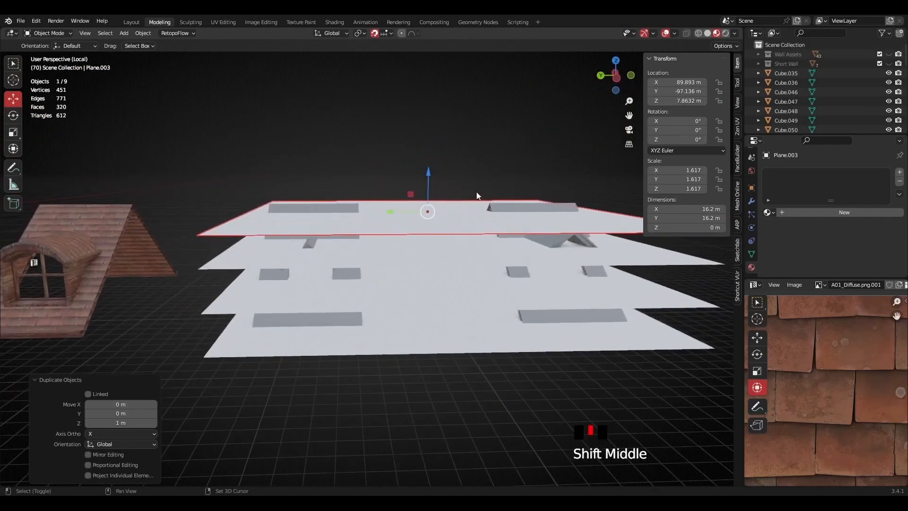
- In the left orthographic view, move the newest plane down 3 m along Z to just below the dormer openings
{"action": "left_click", "coordinate": [616, 81]}
{"action": "scroll", "coordinate": [438, 186], "scroll_direction": "up", "scroll_amount": 1}
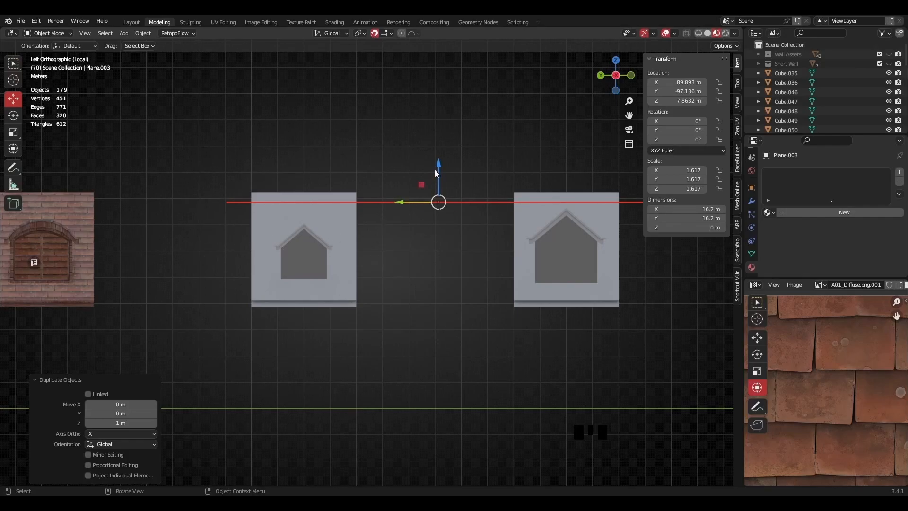
{"action": "left_click_drag", "start_coordinate": [440, 167], "coordinate": [436, 242]}
- Rotate the plane -90° about X and move it 5.2 m along Y towards the centre of the smaller dormer
{"action": "middle_click_drag", "start_coordinate": [456, 317], "coordinate": [422, 288], "text": "shift"}
{"action": "scroll", "coordinate": [419, 272], "scroll_direction": "up", "scroll_amount": 6}
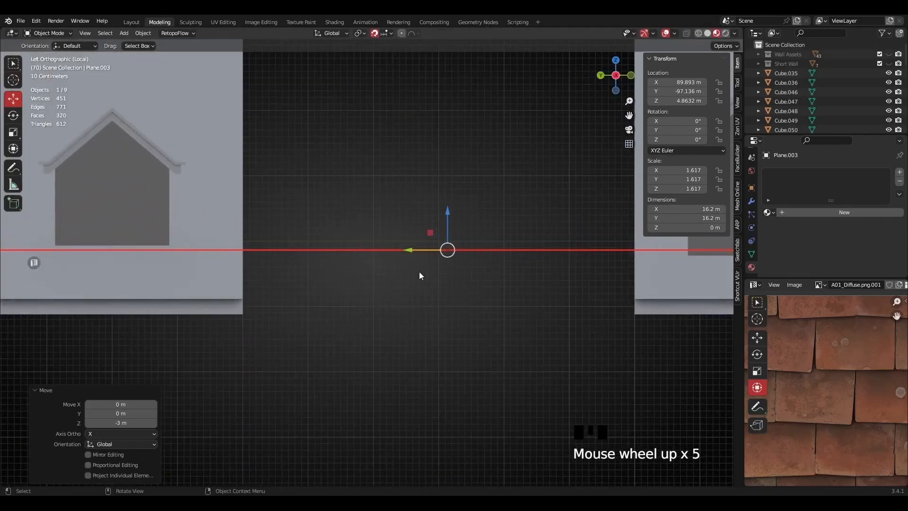
{"action": "scroll", "coordinate": [279, 228], "scroll_direction": "down", "scroll_amount": 2}
{"action": "middle_click_drag", "start_coordinate": [279, 228], "coordinate": [358, 217], "text": "shift"}
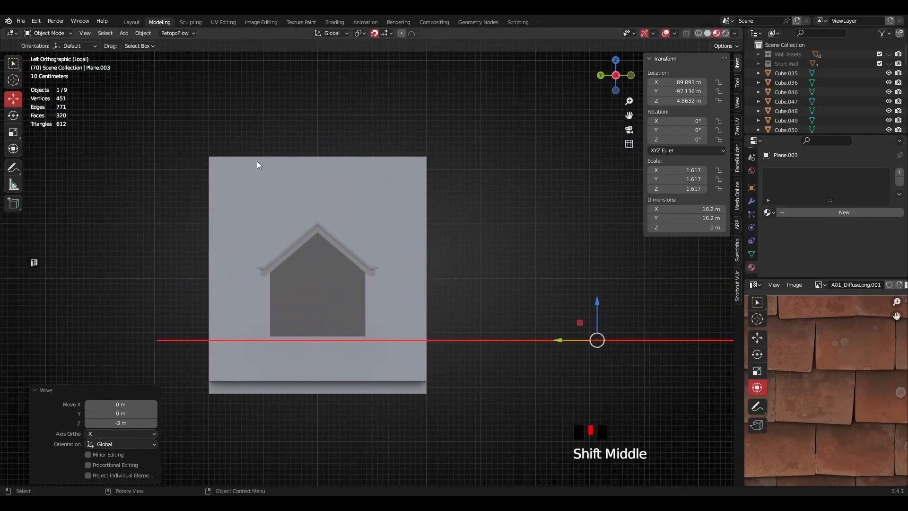
{"action": "scroll", "coordinate": [226, 164], "scroll_direction": "up", "scroll_amount": 2}
{"action": "middle_click_drag", "start_coordinate": [299, 169], "coordinate": [244, 197], "text": "shift"}
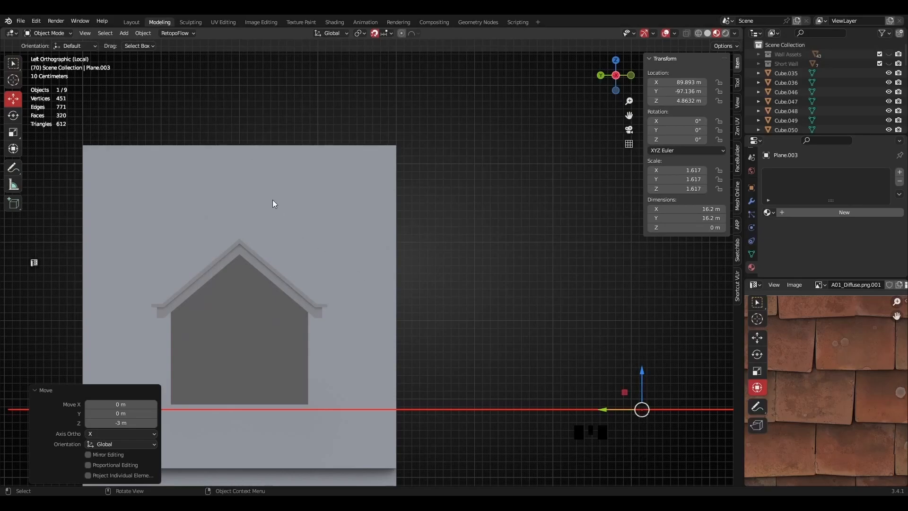
{"action": "scroll", "coordinate": [506, 303], "scroll_direction": "down", "scroll_amount": 4}
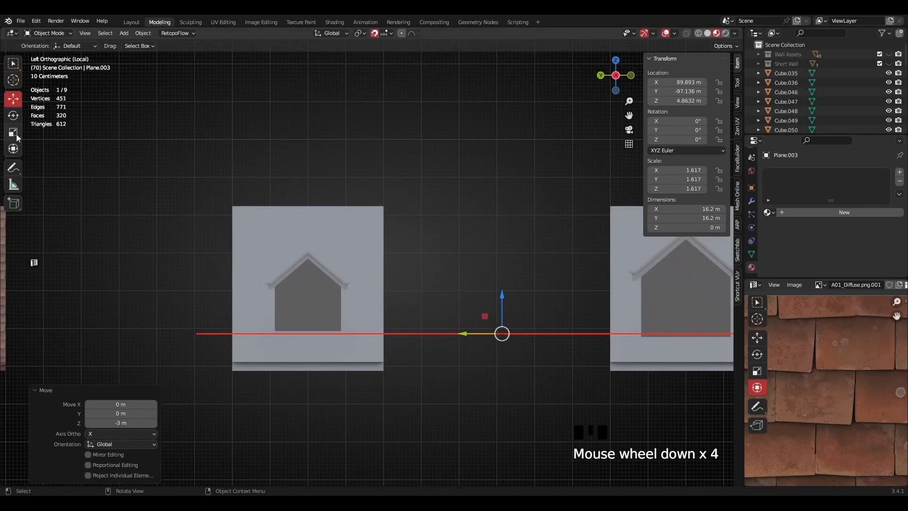
{"action": "left_click", "coordinate": [13, 115]}
{"action": "left_click_drag", "start_coordinate": [478, 308], "coordinate": [262, 329]}
{"action": "left_click", "coordinate": [15, 100]}
{"action": "scroll", "coordinate": [336, 138], "scroll_direction": "up", "scroll_amount": 3}
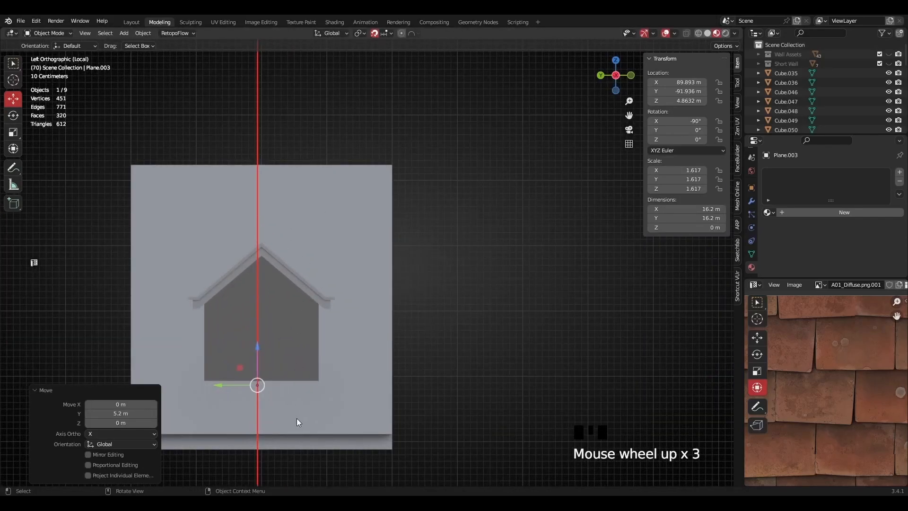
- Examine how closely the vertical plane lines up with the smaller dormer's centre from sill to ridge
{"action": "middle_click_drag", "start_coordinate": [298, 422], "coordinate": [286, 201], "text": "shift"}
{"action": "scroll", "coordinate": [331, 299], "scroll_direction": "up", "scroll_amount": 5}
{"action": "middle_click_drag", "start_coordinate": [331, 299], "coordinate": [268, 281], "text": "shift"}
{"action": "scroll", "coordinate": [284, 277], "scroll_direction": "up", "scroll_amount": 4}
{"action": "scroll", "coordinate": [264, 293], "scroll_direction": "down", "scroll_amount": 11}
{"action": "middle_click_drag", "start_coordinate": [361, 426], "coordinate": [353, 84], "text": "shift"}
{"action": "scroll", "coordinate": [352, 250], "scroll_direction": "down", "scroll_amount": 3}
{"action": "scroll", "coordinate": [379, 396], "scroll_direction": "up", "scroll_amount": 5}
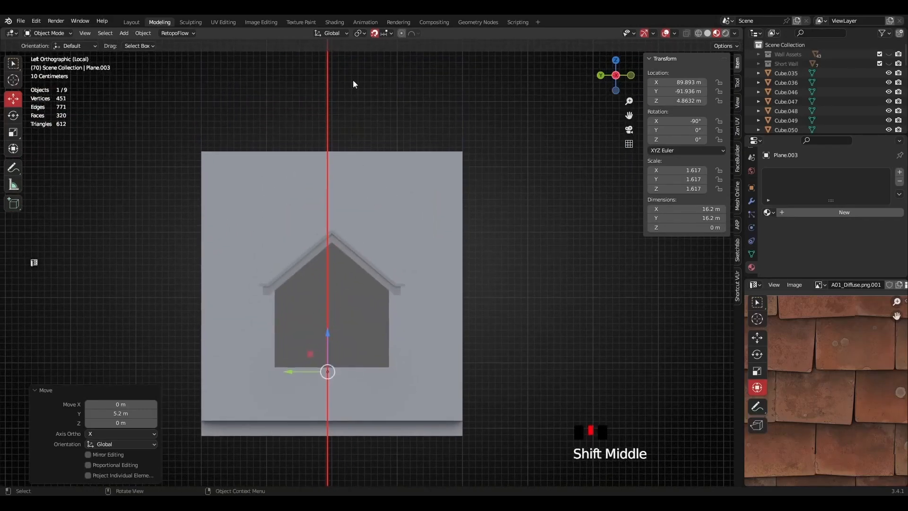
- Turn snapping off and move the vertical plane about -0.064 m along Y towards the smaller dormer roof's centre
{"action": "left_click", "coordinate": [377, 35]}
{"action": "middle_click_drag", "start_coordinate": [322, 252], "coordinate": [401, 22], "text": "shift"}
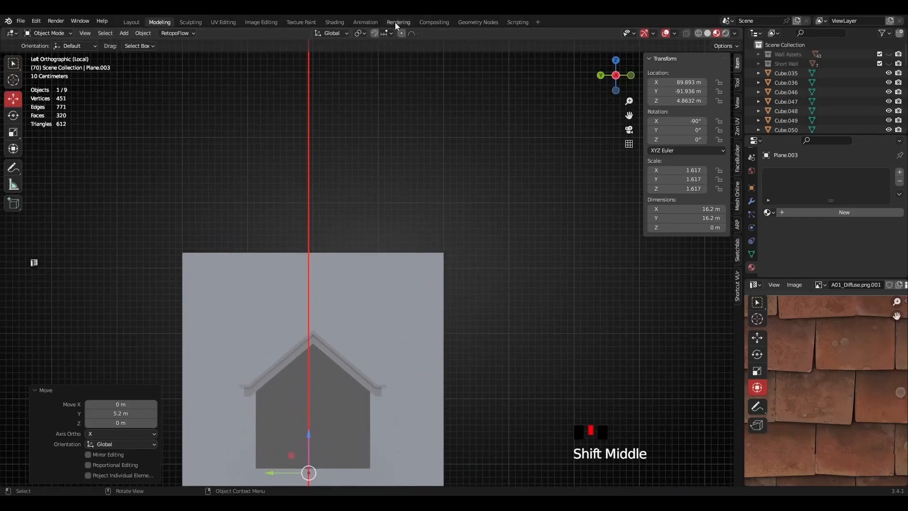
{"action": "scroll", "coordinate": [319, 202], "scroll_direction": "up", "scroll_amount": 5}
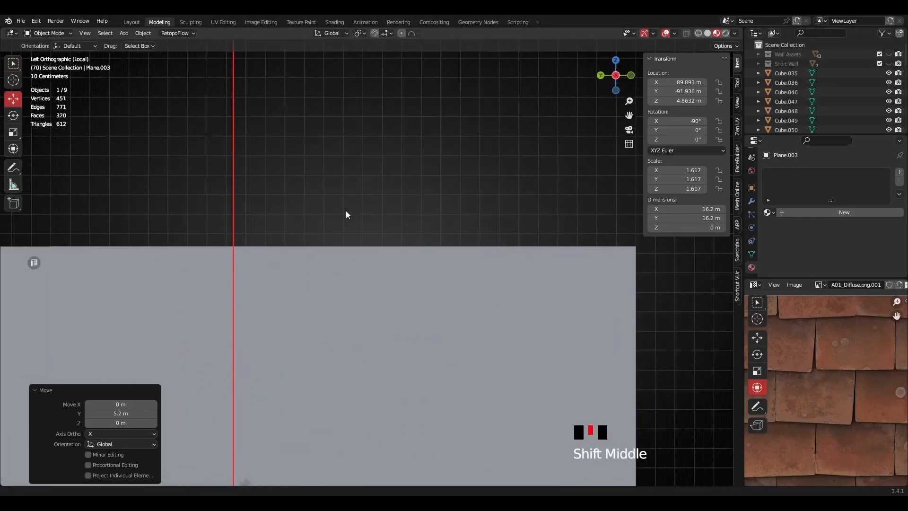
{"action": "middle_click_drag", "start_coordinate": [258, 227], "coordinate": [347, 277], "text": "shift"}
{"action": "scroll", "coordinate": [369, 293], "scroll_direction": "up", "scroll_amount": 3}
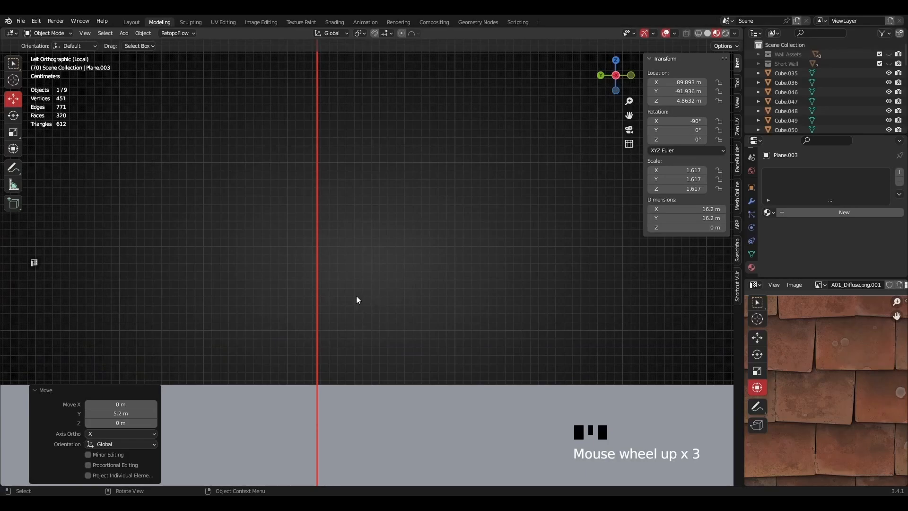
{"action": "key", "text": "g"}
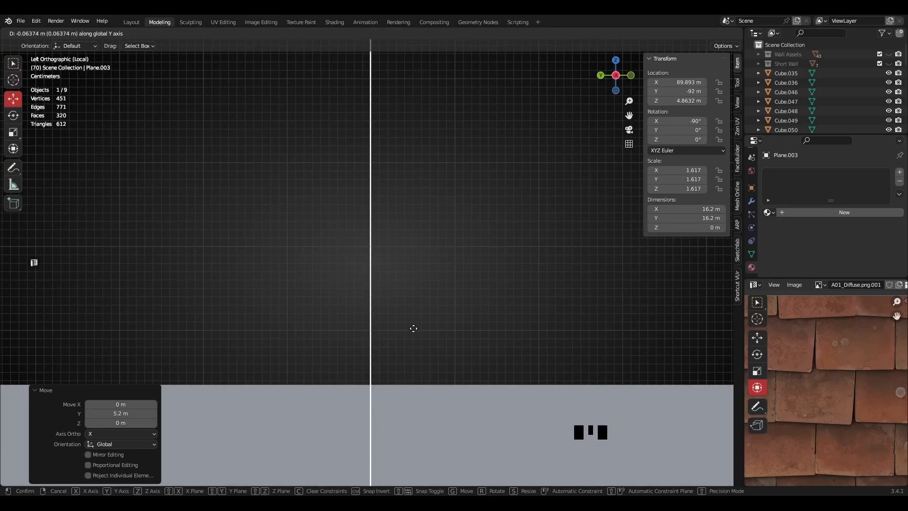
{"action": "left_click", "coordinate": [414, 328]}
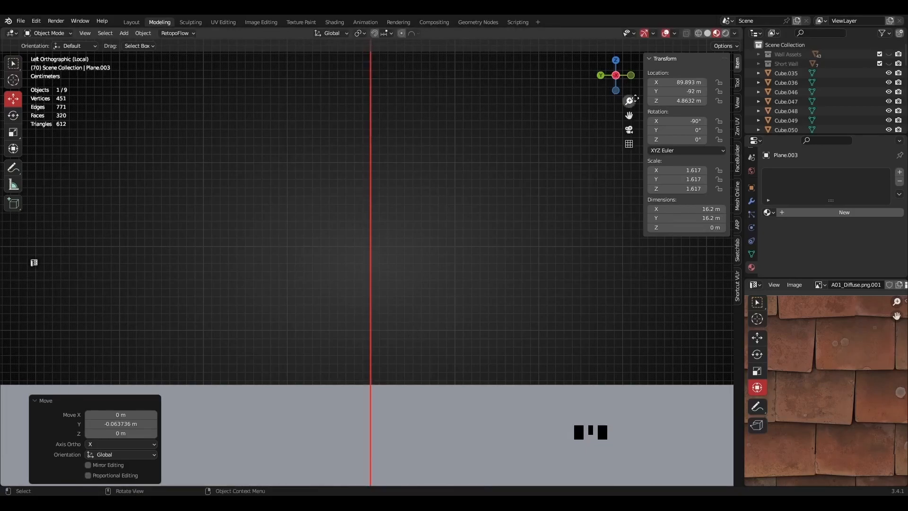
- Try setting the vertical plane's Z location to 5 m, and undo the change
{"action": "left_click", "coordinate": [689, 101]}
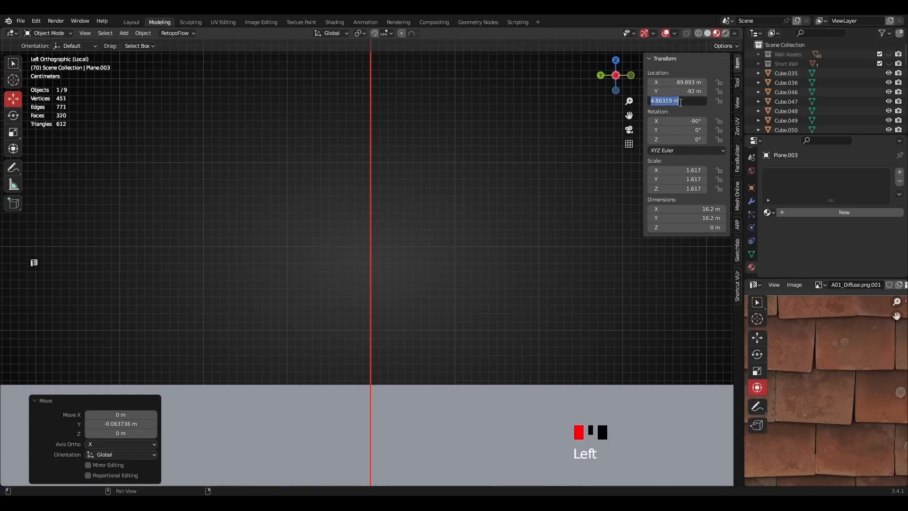
{"action": "type", "text": "5"}
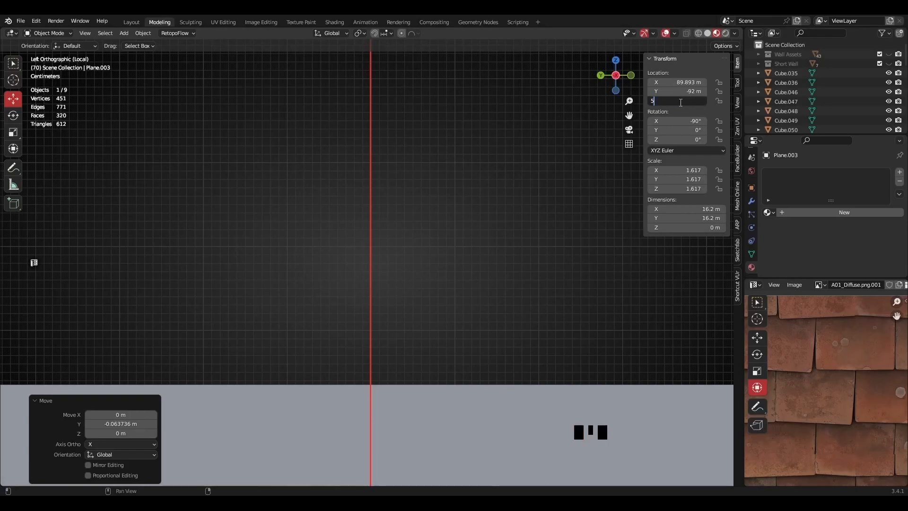
{"action": "key", "text": "Return"}
{"action": "key", "text": "ctrl+z"}
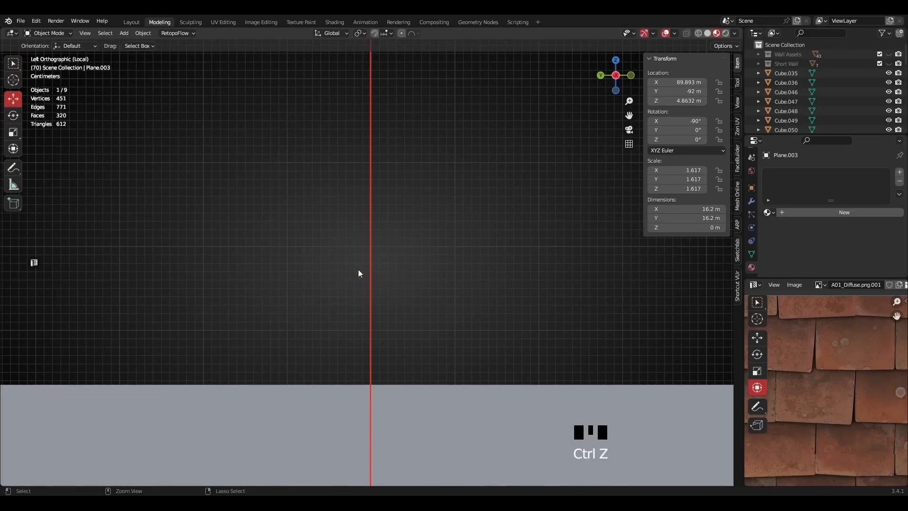
- Apply all transforms to the vertical plane and set its origin to its geometry
{"action": "scroll", "coordinate": [392, 333], "scroll_direction": "down", "scroll_amount": 6}
{"action": "scroll", "coordinate": [391, 360], "scroll_direction": "down", "scroll_amount": 17}
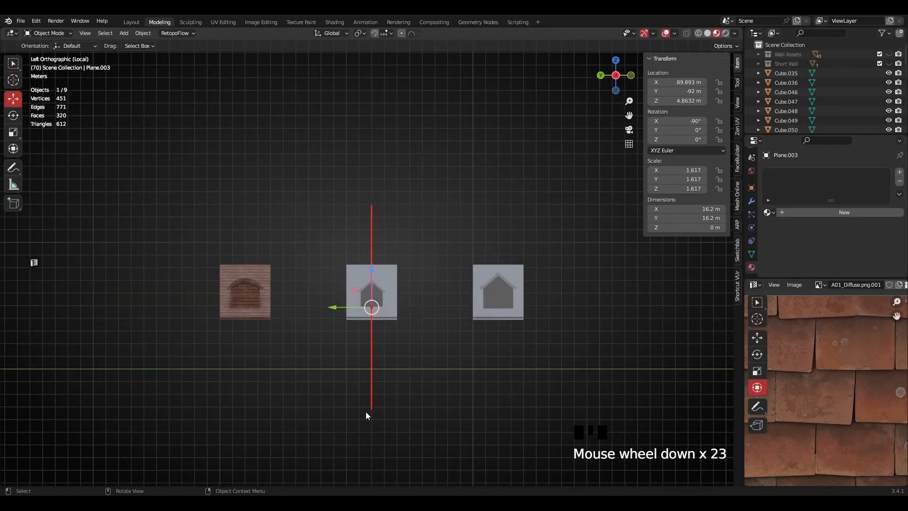
{"action": "scroll", "coordinate": [350, 326], "scroll_direction": "up", "scroll_amount": 3}
{"action": "middle_click_drag", "start_coordinate": [381, 394], "coordinate": [376, 295], "text": "shift"}
{"action": "scroll", "coordinate": [369, 353], "scroll_direction": "up", "scroll_amount": 1}
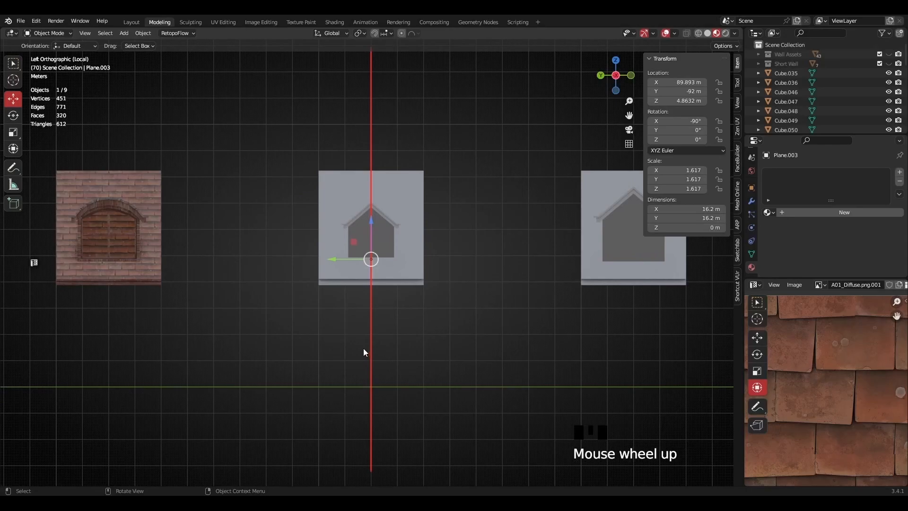
{"action": "right_click", "coordinate": [475, 228]}
{"action": "mouse_move", "coordinate": [468, 221]}
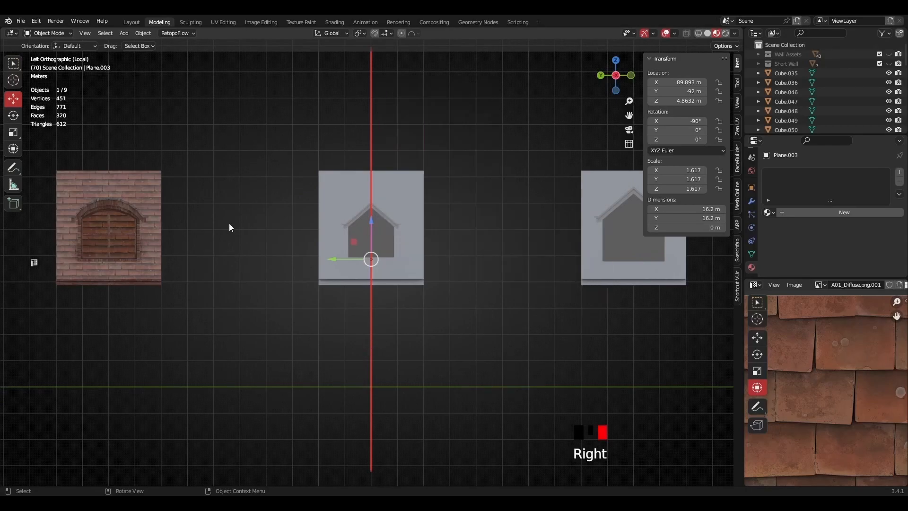
{"action": "key", "text": "q"}
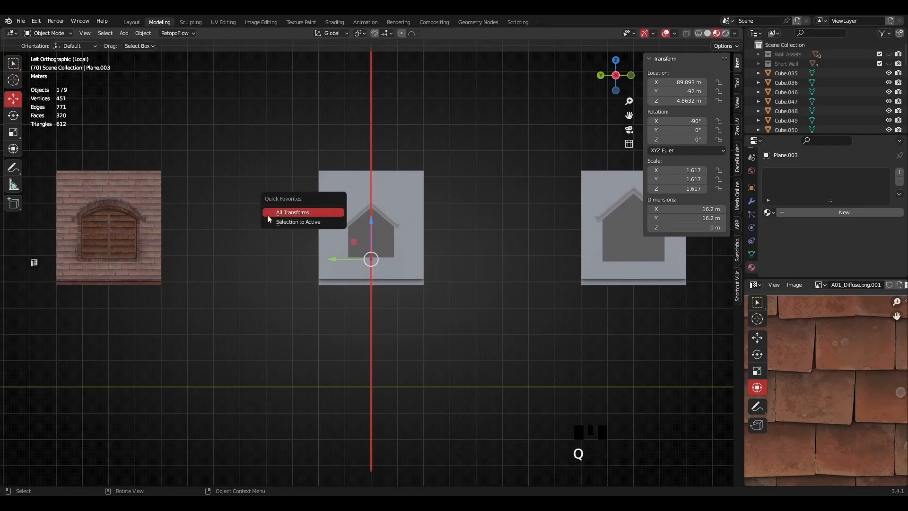
{"action": "left_click", "coordinate": [308, 212]}
{"action": "right_click", "coordinate": [432, 121]}
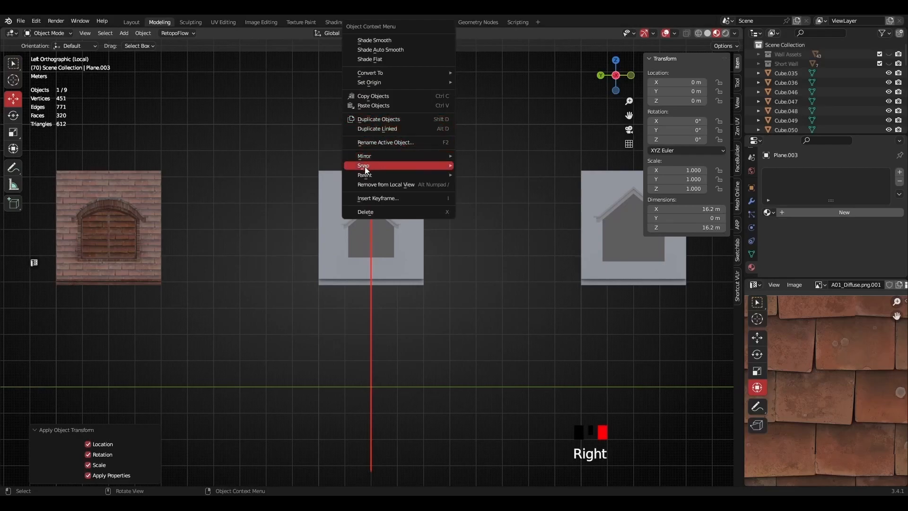
{"action": "mouse_move", "coordinate": [377, 81]}
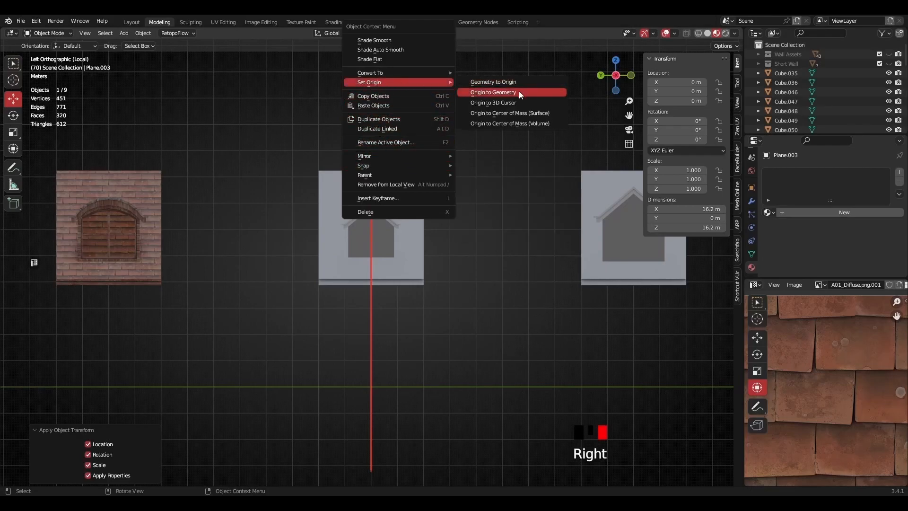
{"action": "left_click", "coordinate": [505, 93]}
- Set the vertical plane's Y location to -90 m
{"action": "scroll", "coordinate": [339, 231], "scroll_direction": "up", "scroll_amount": 9}
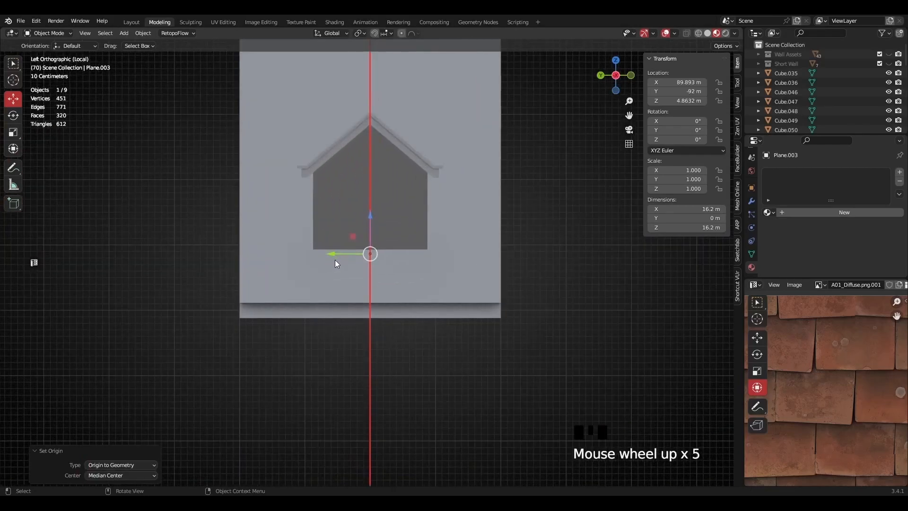
{"action": "middle_click_drag", "start_coordinate": [385, 234], "coordinate": [376, 373], "text": "shift"}
{"action": "scroll", "coordinate": [394, 413], "scroll_direction": "down", "scroll_amount": 4}
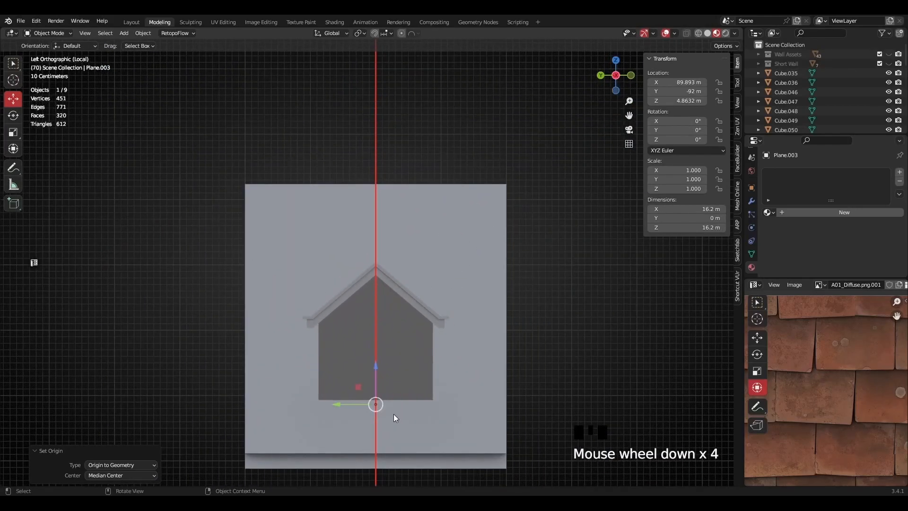
{"action": "middle_click_drag", "start_coordinate": [393, 413], "coordinate": [353, 331], "text": "shift"}
{"action": "scroll", "coordinate": [328, 361], "scroll_direction": "up", "scroll_amount": 2}
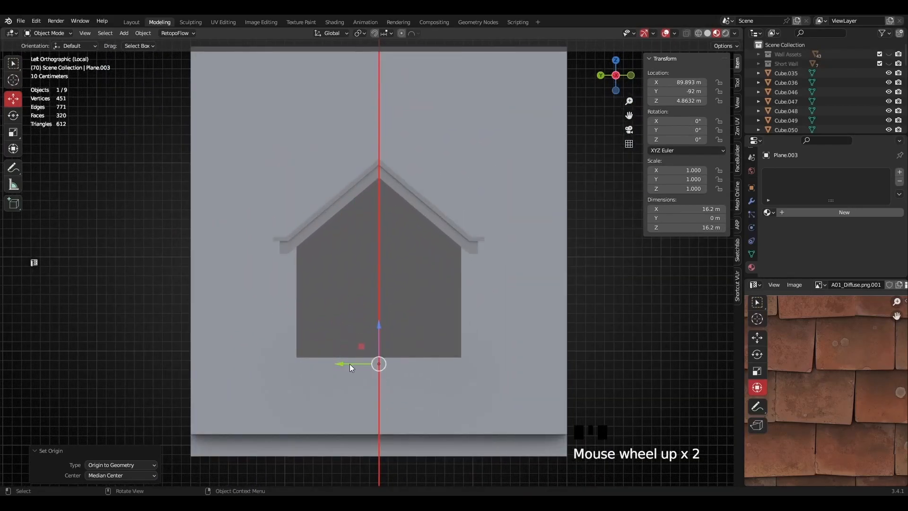
{"action": "left_click", "coordinate": [690, 92]}
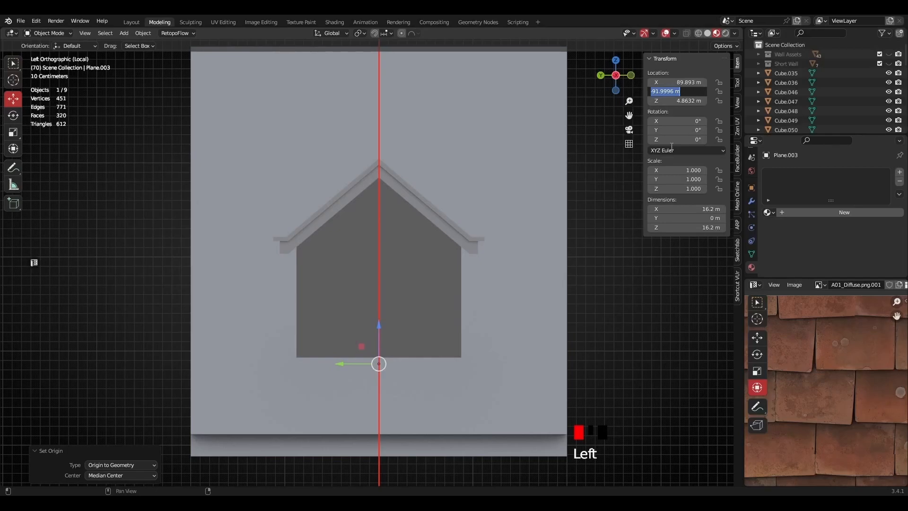
{"action": "key", "text": "BackSpace"}
{"action": "key", "text": "Return"}
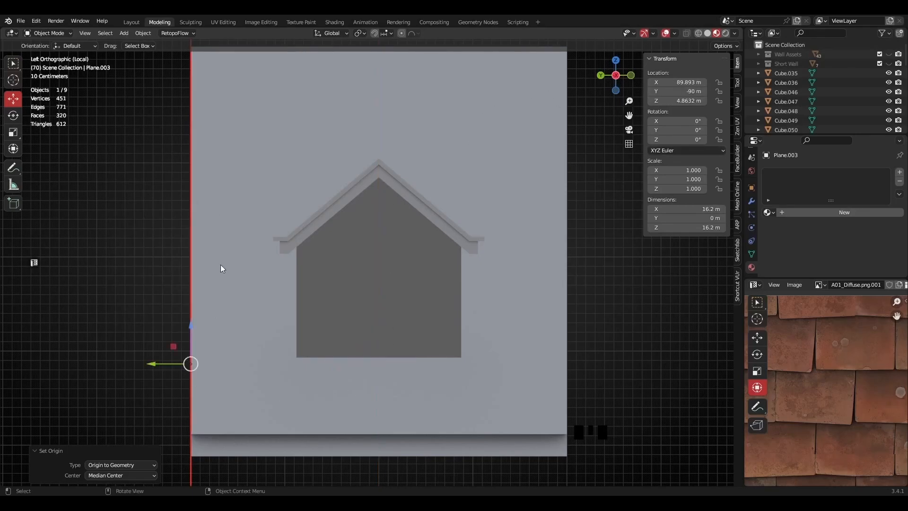
- Turn snapping on and move the vertical plane -2 m along Y to the centre of the smaller dormer
{"action": "middle_click_drag", "start_coordinate": [236, 116], "coordinate": [250, 318], "text": "shift"}
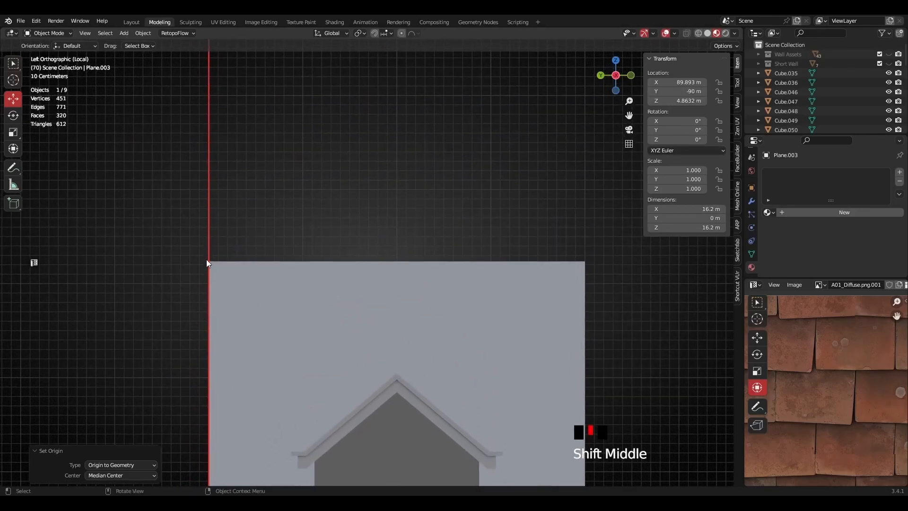
{"action": "middle_click_drag", "start_coordinate": [207, 258], "coordinate": [185, 198], "text": "shift"}
{"action": "scroll", "coordinate": [288, 358], "scroll_direction": "down", "scroll_amount": 2}
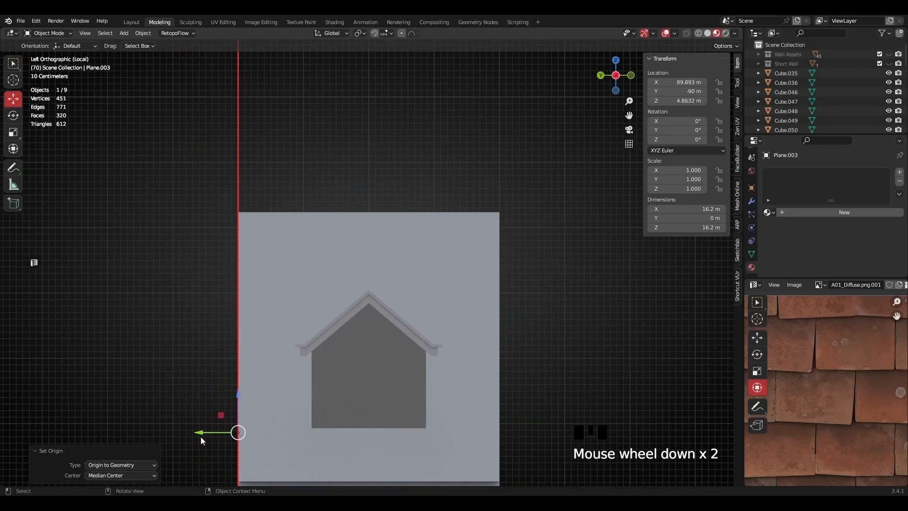
{"action": "left_click", "coordinate": [374, 33]}
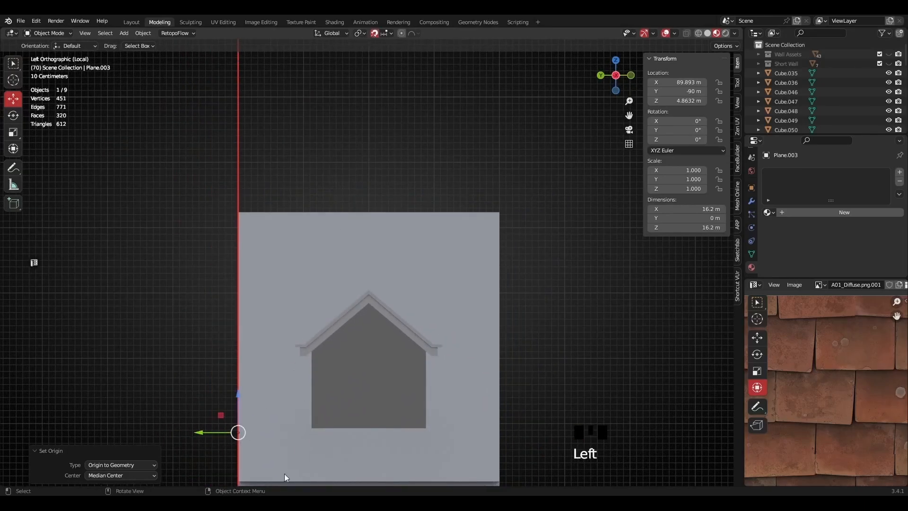
{"action": "left_click_drag", "start_coordinate": [201, 432], "coordinate": [336, 431]}
{"action": "scroll", "coordinate": [395, 182], "scroll_direction": "up", "scroll_amount": 2}
{"action": "scroll", "coordinate": [395, 183], "scroll_direction": "down", "scroll_amount": 8}
{"action": "middle_click_drag", "start_coordinate": [412, 253], "coordinate": [332, 277], "text": "shift"}
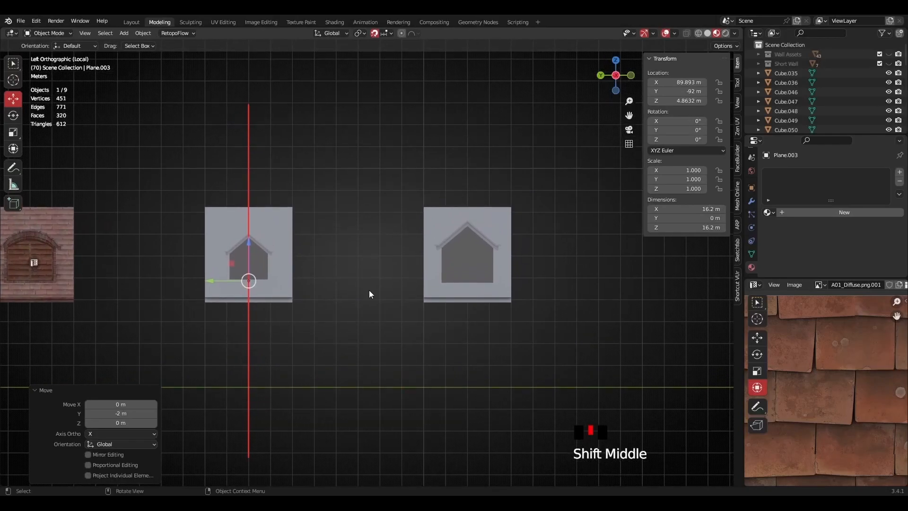
- Duplicate the vertical plane and place the copy -10 m along Y at the centre of the larger dormer
{"action": "key", "text": "shift+d"}
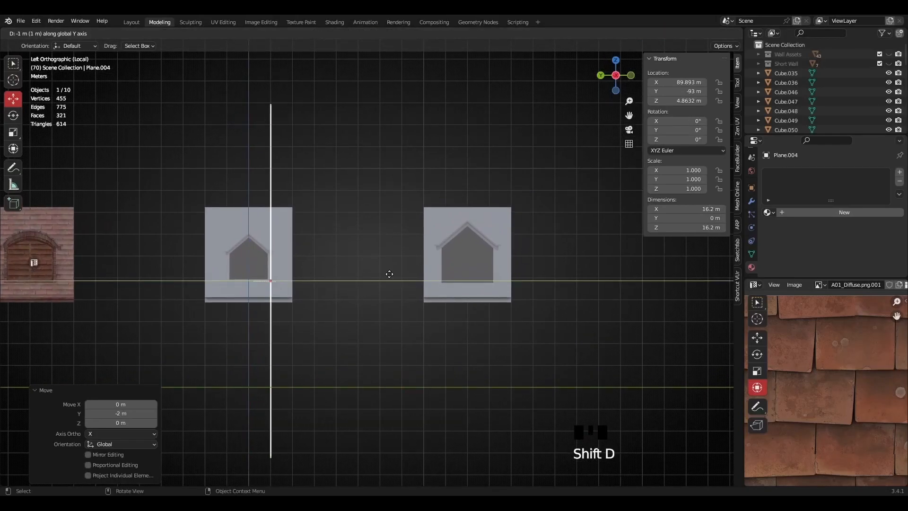
{"action": "left_click", "coordinate": [580, 276]}
{"action": "scroll", "coordinate": [399, 243], "scroll_direction": "down", "scroll_amount": 5}
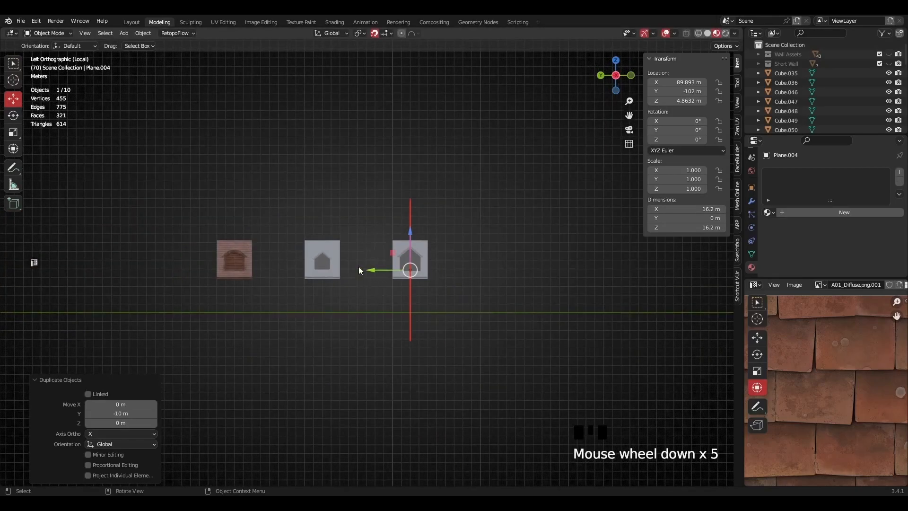
- Select both vertical and all three horizontal guide planes and join them into one object
{"action": "middle_click_drag", "start_coordinate": [300, 289], "coordinate": [337, 333]}
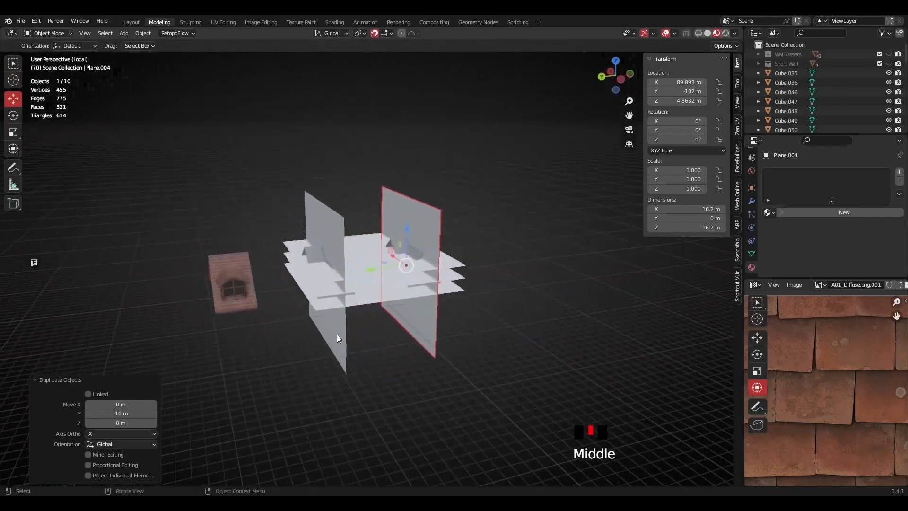
{"action": "scroll", "coordinate": [384, 302], "scroll_direction": "up", "scroll_amount": 4}
{"action": "middle_click_drag", "start_coordinate": [385, 304], "coordinate": [401, 304]}
{"action": "key", "text": "shift"}
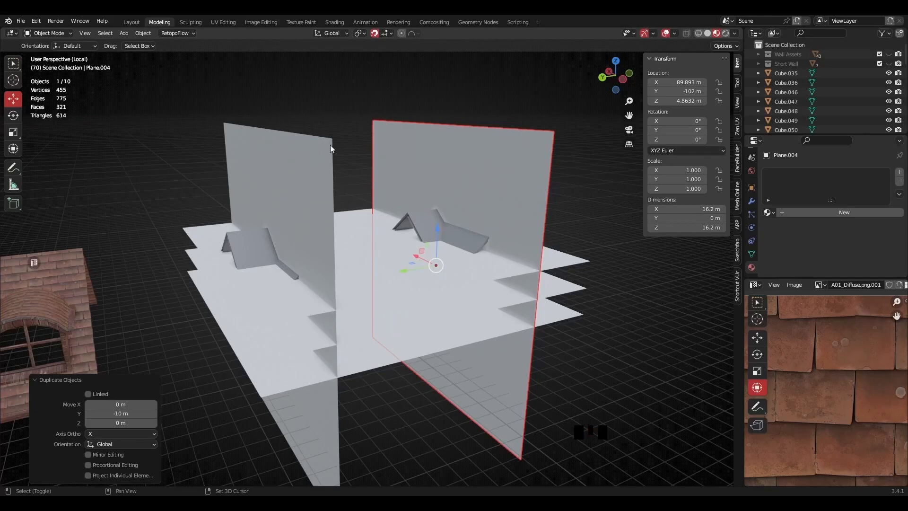
{"action": "left_click", "coordinate": [284, 259], "text": "shift"}
{"action": "left_click", "coordinate": [416, 282], "text": "shift"}
{"action": "left_click", "coordinate": [552, 292], "text": "shift"}
{"action": "left_click", "coordinate": [565, 314], "text": "shift"}
{"action": "middle_click_drag", "start_coordinate": [588, 403], "coordinate": [457, 335]}
{"action": "key", "text": "ctrl+j"}
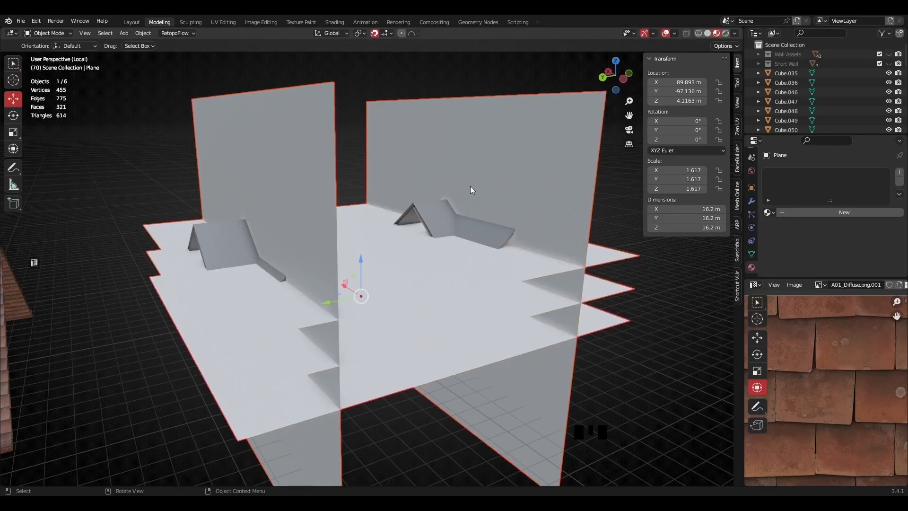
- Delete only the faces of the joined guide planes, keeping their edges as outlines, and return to Object Mode
{"action": "key", "text": "Tab"}
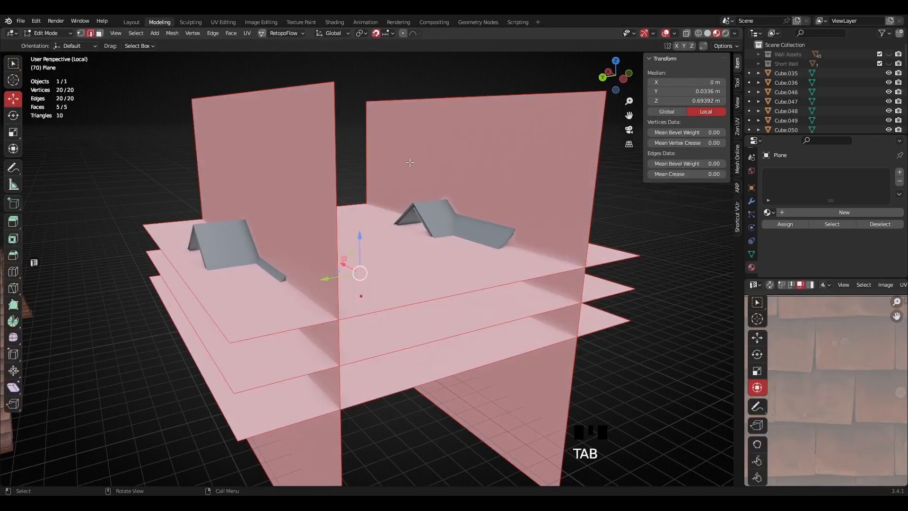
{"action": "key", "text": "x"}
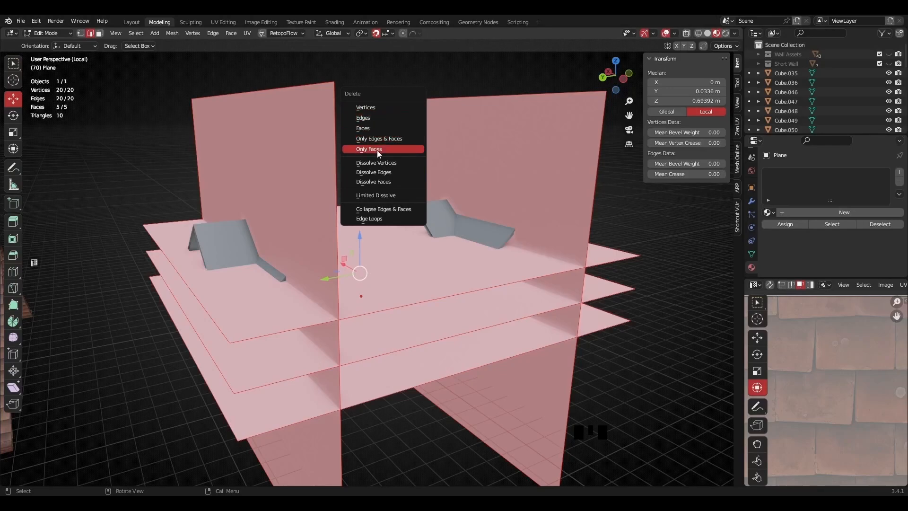
{"action": "left_click", "coordinate": [376, 150]}
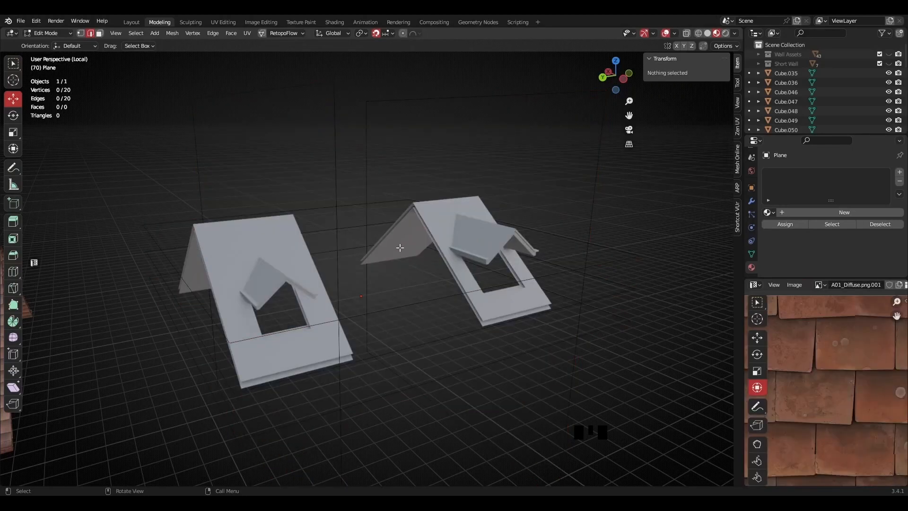
{"action": "mouse_move", "coordinate": [400, 246]}
{"action": "middle_mouse_down"}
{"action": "mouse_move", "coordinate": [356, 249]}
{"action": "mouse_move", "coordinate": [276, 231]}
{"action": "mouse_move", "coordinate": [355, 222]}
{"action": "mouse_move", "coordinate": [391, 225]}
{"action": "mouse_move", "coordinate": [388, 241]}
{"action": "mouse_move", "coordinate": [465, 244]}
{"action": "mouse_move", "coordinate": [402, 251]}
{"action": "middle_mouse_up"}
{"action": "scroll", "coordinate": [443, 247], "scroll_direction": "up", "scroll_amount": 4}
{"action": "scroll", "coordinate": [418, 245], "scroll_direction": "down", "scroll_amount": 2}
{"action": "key", "text": "Tab"}
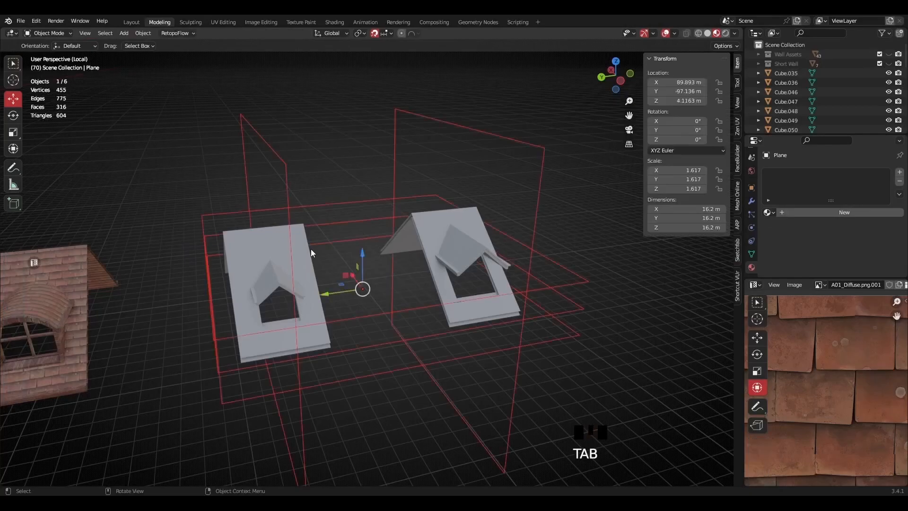
- Select both untextured dormer roofs and enter Edit Mode
{"action": "left_click", "coordinate": [265, 256]}
{"action": "middle_click_drag", "start_coordinate": [265, 256], "coordinate": [285, 260]}
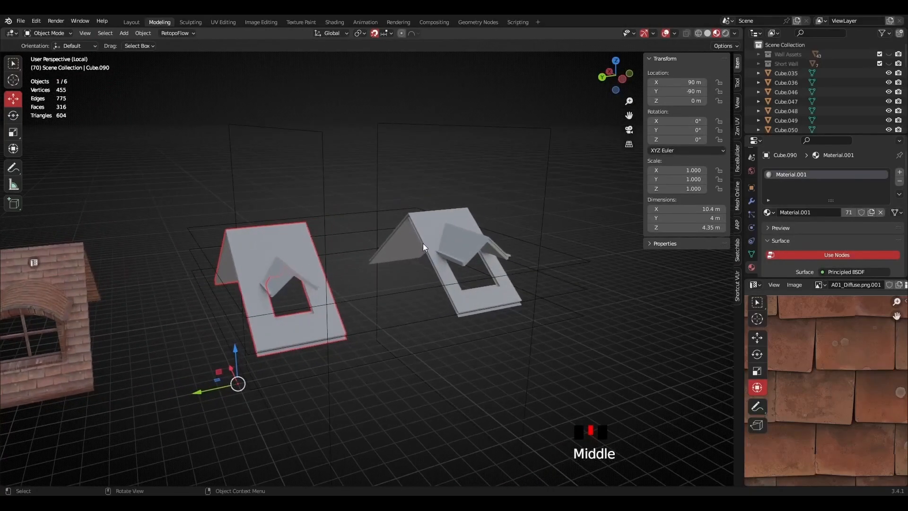
{"action": "scroll", "coordinate": [436, 238], "scroll_direction": "up", "scroll_amount": 1}
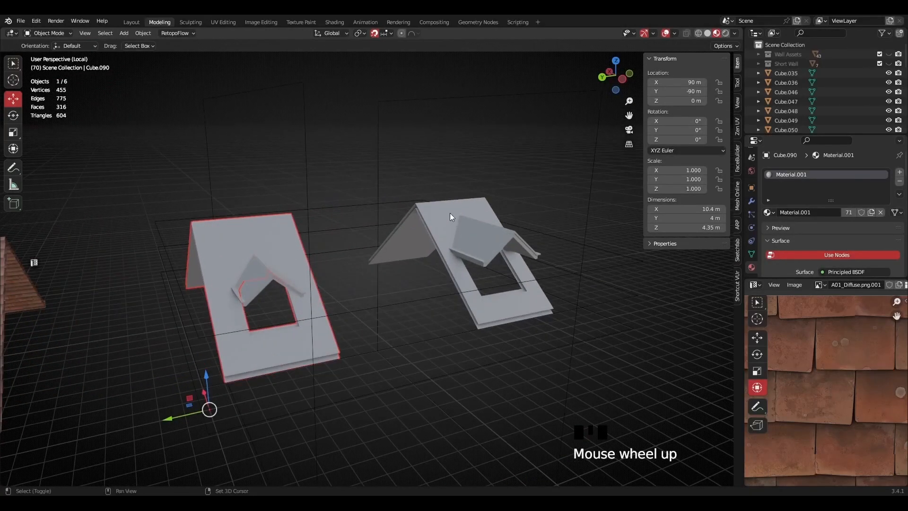
{"action": "left_click", "coordinate": [445, 219], "text": "shift"}
{"action": "middle_click_drag", "start_coordinate": [445, 219], "coordinate": [265, 268]}
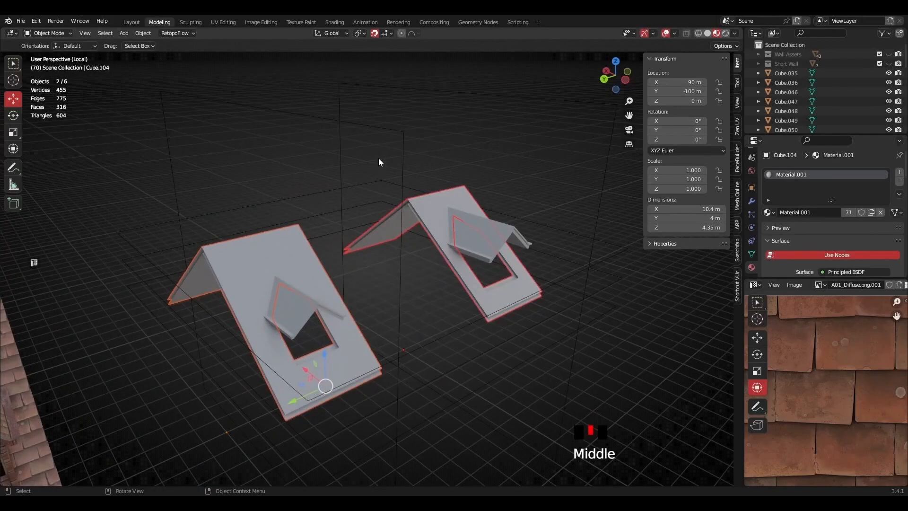
{"action": "key", "text": "Tab"}
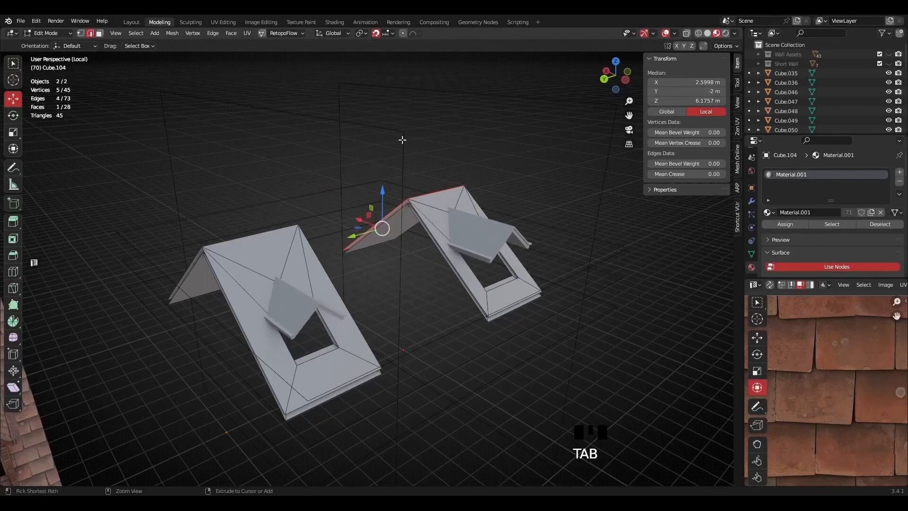
- Knife Project the guide outlines onto both roofs from the left orthographic view with Cut Through enabled
{"action": "key", "text": "ctrl"}
{"action": "scroll", "coordinate": [423, 170], "scroll_direction": "down", "scroll_amount": 2}
{"action": "middle_click_drag", "start_coordinate": [423, 170], "coordinate": [513, 149]}
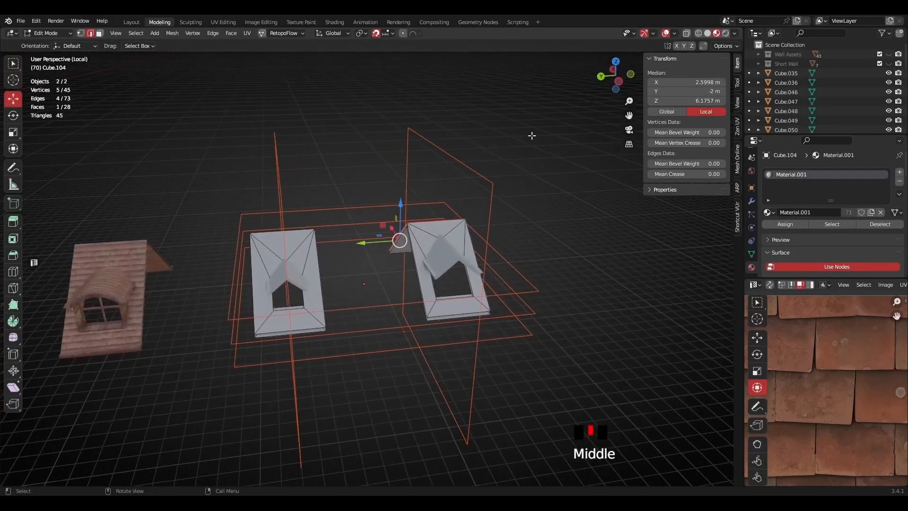
{"action": "left_click", "coordinate": [619, 84]}
{"action": "scroll", "coordinate": [620, 81], "scroll_direction": "up", "scroll_amount": 2}
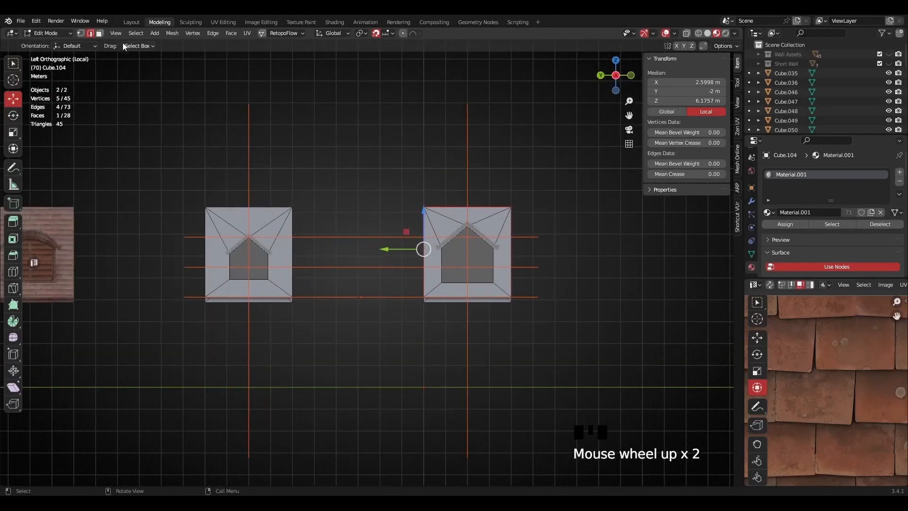
{"action": "left_click", "coordinate": [173, 33]}
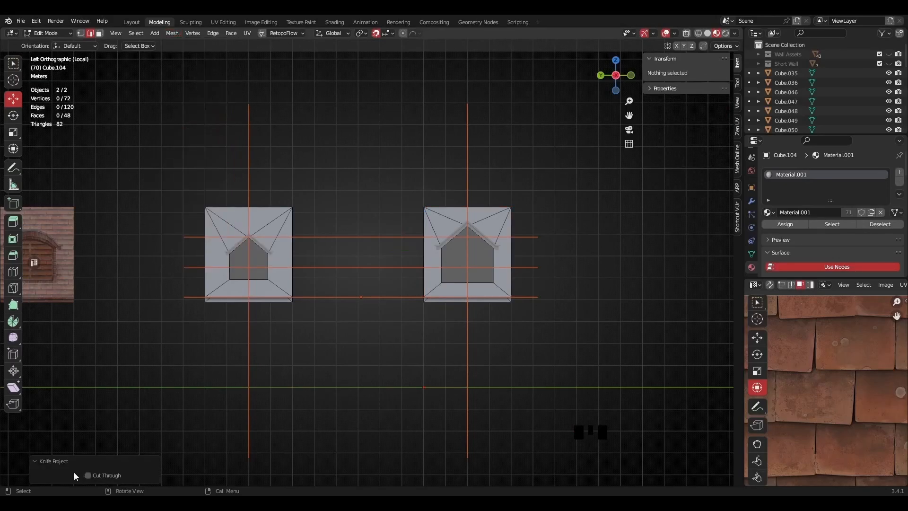
{"action": "left_click", "coordinate": [88, 476]}
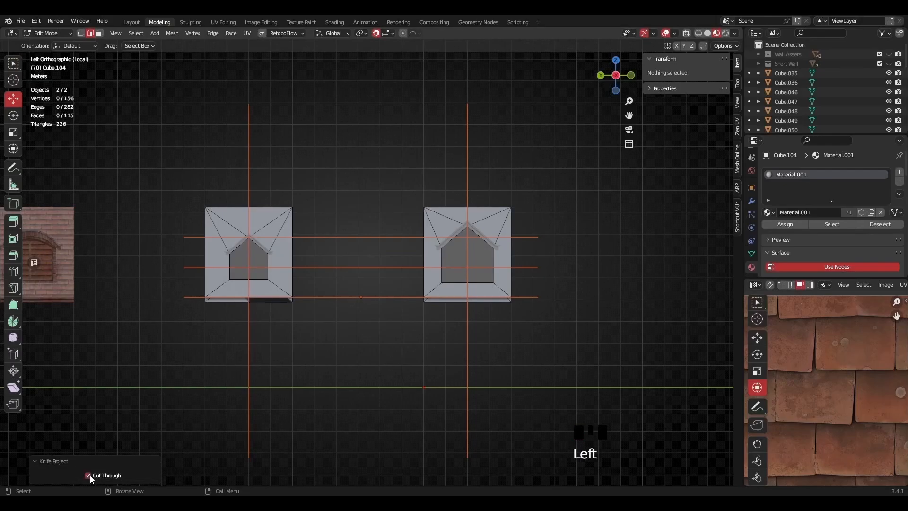
- Return to Object Mode, rename the guide outline object to Cutter and hide it
{"action": "middle_click_drag", "start_coordinate": [328, 172], "coordinate": [360, 227]}
{"action": "scroll", "coordinate": [408, 180], "scroll_direction": "up", "scroll_amount": 2}
{"action": "middle_click_drag", "start_coordinate": [407, 181], "coordinate": [401, 228]}
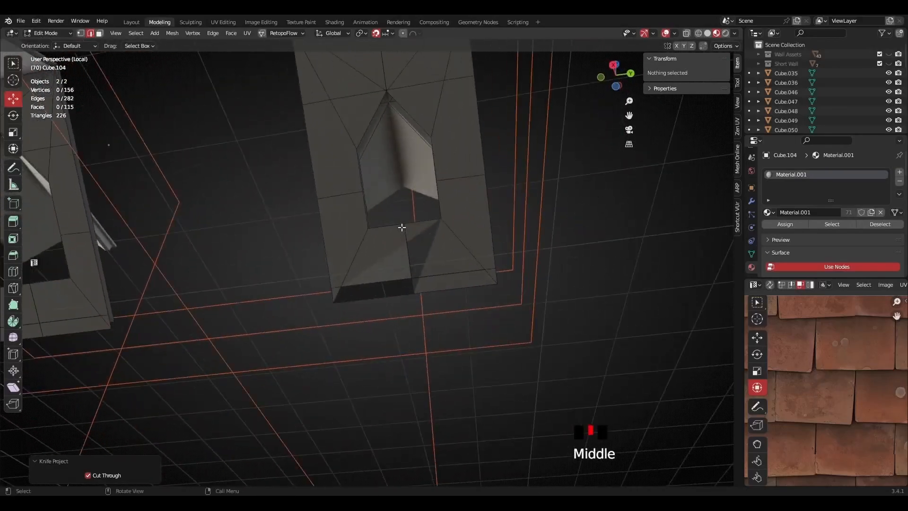
{"action": "scroll", "coordinate": [447, 267], "scroll_direction": "up", "scroll_amount": 4}
{"action": "scroll", "coordinate": [448, 268], "scroll_direction": "down", "scroll_amount": 5}
{"action": "middle_click_drag", "start_coordinate": [448, 268], "coordinate": [419, 331]}
{"action": "scroll", "coordinate": [397, 266], "scroll_direction": "up", "scroll_amount": 10}
{"action": "scroll", "coordinate": [395, 271], "scroll_direction": "down", "scroll_amount": 8}
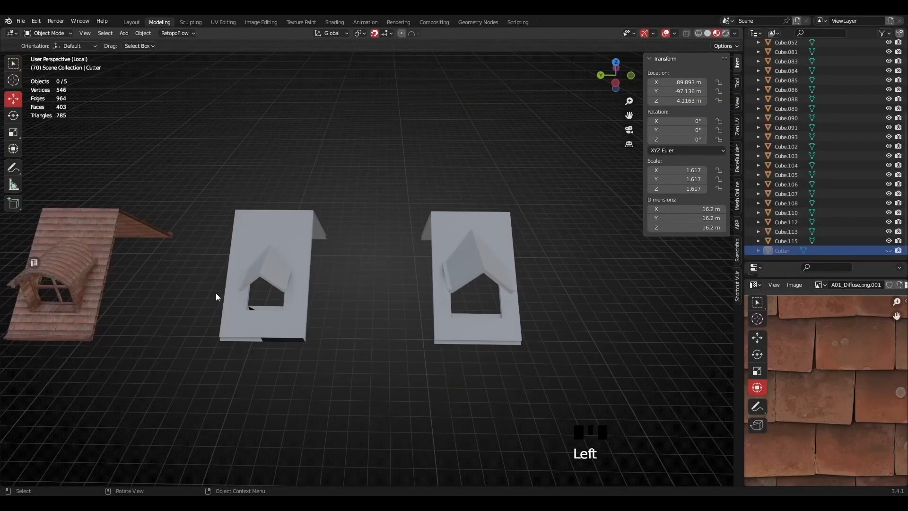
- Enter Edit Mode on the smaller dormer's roof and select an edge at the damaged lower eave
{"action": "middle_click_drag", "start_coordinate": [216, 297], "coordinate": [251, 259]}
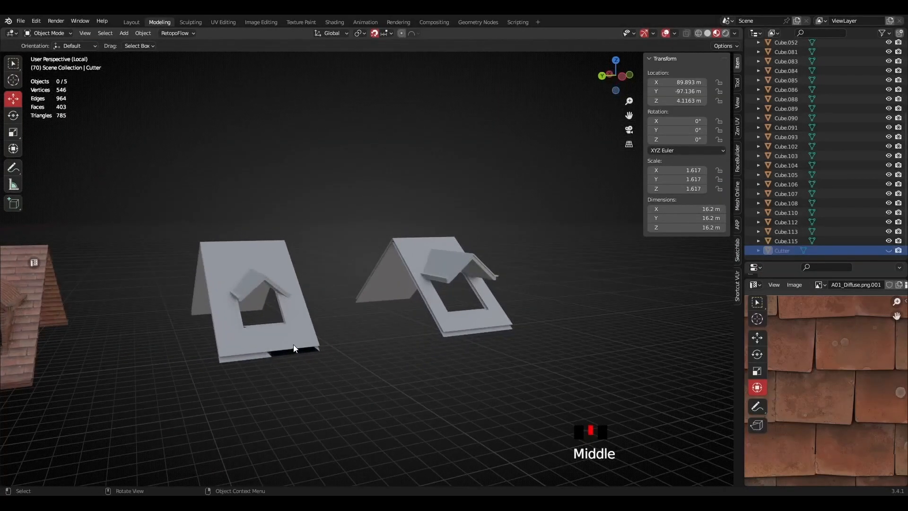
{"action": "left_click", "coordinate": [296, 359]}
{"action": "scroll", "coordinate": [280, 363], "scroll_direction": "up", "scroll_amount": 5}
{"action": "middle_click_drag", "start_coordinate": [280, 362], "coordinate": [387, 288], "text": "shift"}
{"action": "scroll", "coordinate": [379, 282], "scroll_direction": "down", "scroll_amount": 2}
{"action": "scroll", "coordinate": [382, 279], "scroll_direction": "up", "scroll_amount": 2}
{"action": "key", "text": "Tab"}
{"action": "scroll", "coordinate": [399, 286], "scroll_direction": "up", "scroll_amount": 1}
{"action": "middle_click_drag", "start_coordinate": [442, 274], "coordinate": [390, 317]}
{"action": "left_click", "coordinate": [276, 316]}
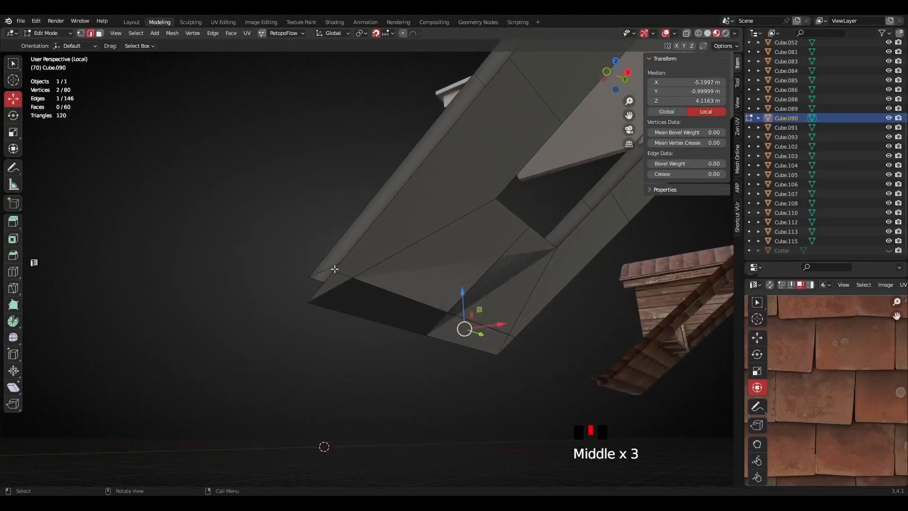
- Examine the cuts and faces along the underside of the smaller roof's lower eave
{"action": "middle_click_drag", "start_coordinate": [619, 382], "coordinate": [549, 270]}
{"action": "scroll", "coordinate": [316, 266], "scroll_direction": "up", "scroll_amount": 2}
{"action": "middle_click_drag", "start_coordinate": [335, 260], "coordinate": [420, 284]}
{"action": "key", "text": "Tab"}
{"action": "left_click", "coordinate": [351, 291]}
{"action": "key", "text": "Tab"}
{"action": "scroll", "coordinate": [512, 298], "scroll_direction": "down", "scroll_amount": 2}
{"action": "middle_click_drag", "start_coordinate": [513, 297], "coordinate": [476, 284]}
{"action": "key", "text": "Tab"}
{"action": "middle_click_drag", "start_coordinate": [198, 282], "coordinate": [305, 179]}
{"action": "left_click", "coordinate": [452, 342]}
{"action": "key", "text": "Tab"}
- Merge the stray cut vertex into the neighbouring corner vertex at the dark end of the eave using At Last
{"action": "left_click", "coordinate": [80, 33]}
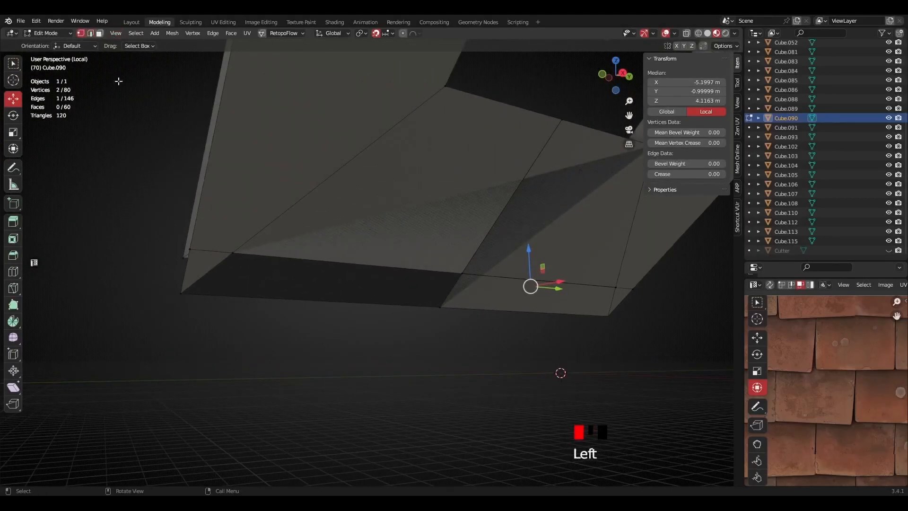
{"action": "left_click", "coordinate": [229, 254]}
{"action": "middle_click_drag", "start_coordinate": [304, 233], "coordinate": [372, 293], "text": "shift"}
{"action": "left_click", "coordinate": [211, 257], "text": "shift"}
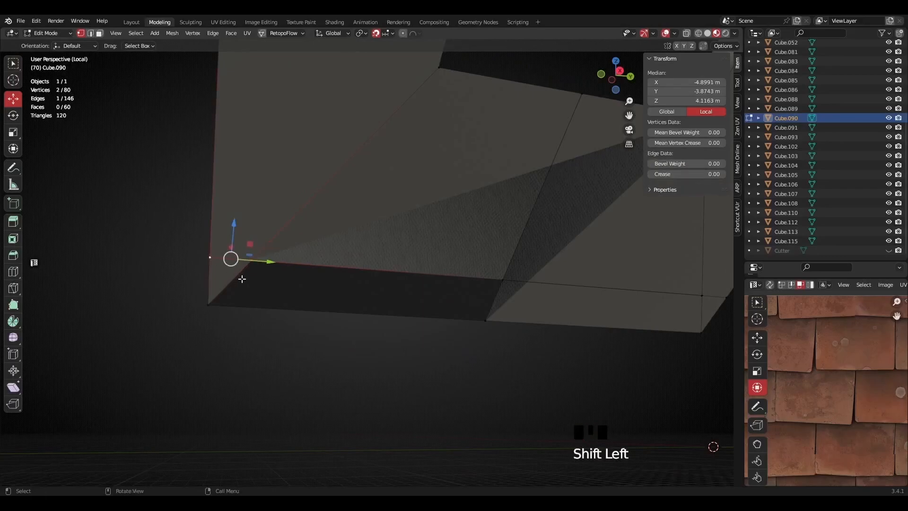
{"action": "key", "text": "q"}
{"action": "left_click", "coordinate": [209, 279]}
- Merge the stray vertex at the opposite end of the eave into its outer corner vertex using At Last
{"action": "scroll", "coordinate": [425, 274], "scroll_direction": "down", "scroll_amount": 2}
{"action": "middle_click_drag", "start_coordinate": [426, 274], "coordinate": [290, 274]}
{"action": "scroll", "coordinate": [326, 195], "scroll_direction": "up", "scroll_amount": 2}
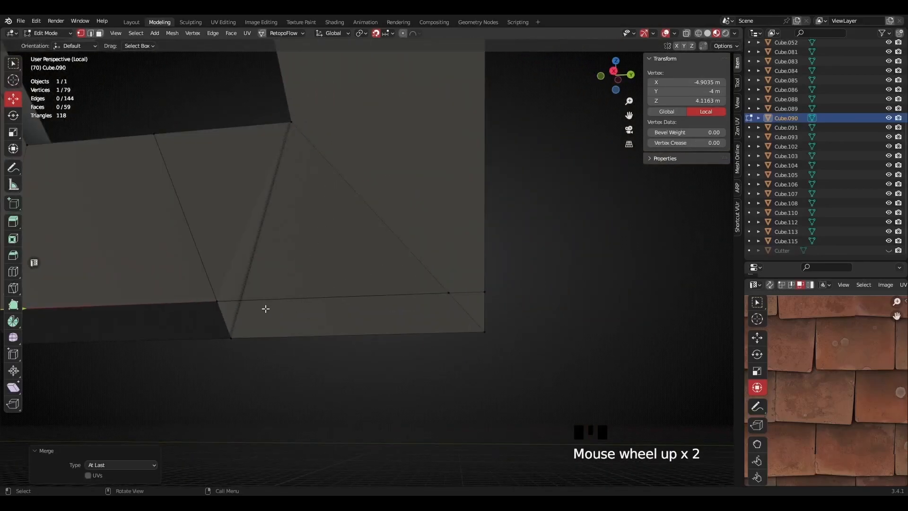
{"action": "left_click", "coordinate": [235, 311]}
{"action": "middle_click_drag", "start_coordinate": [251, 316], "coordinate": [276, 282]}
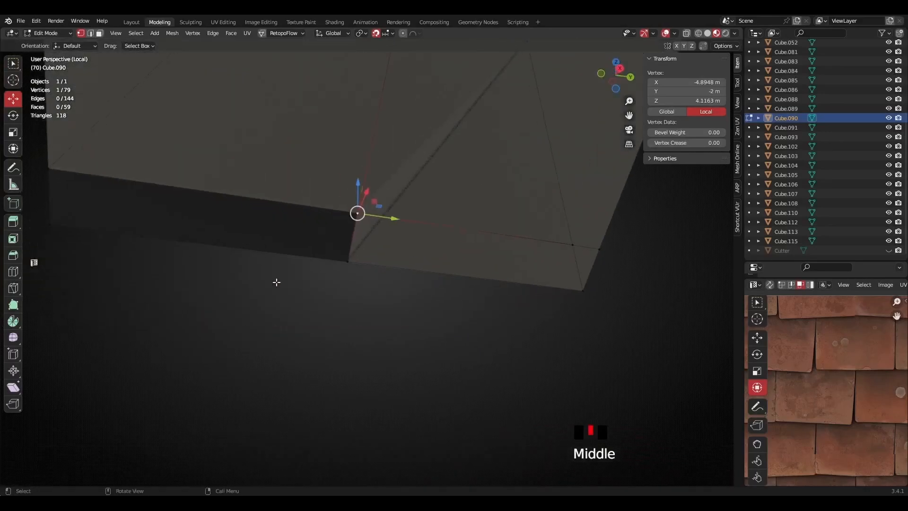
{"action": "left_click", "coordinate": [573, 248], "text": "shift"}
{"action": "key", "text": "q"}
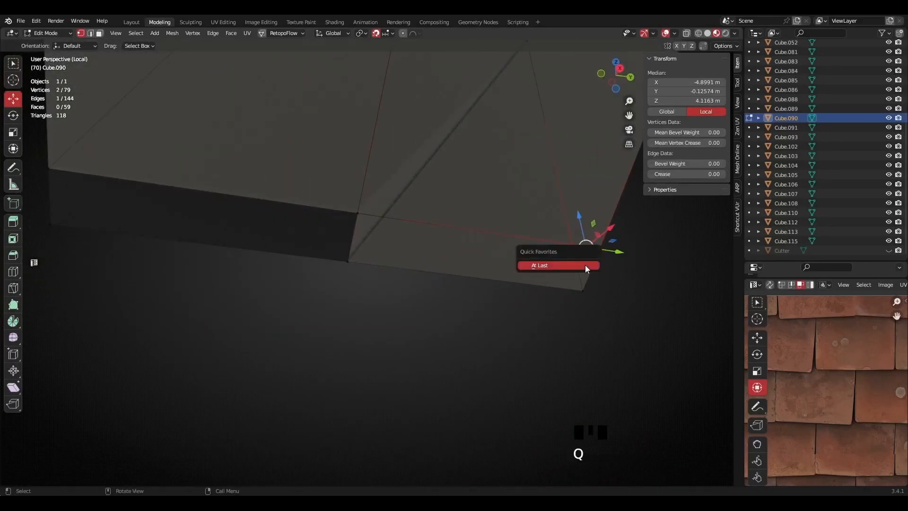
{"action": "left_click", "coordinate": [556, 265]}
- Delete the faulty face that spans the roof underside and the front of the eave
{"action": "middle_click_drag", "start_coordinate": [423, 215], "coordinate": [406, 227]}
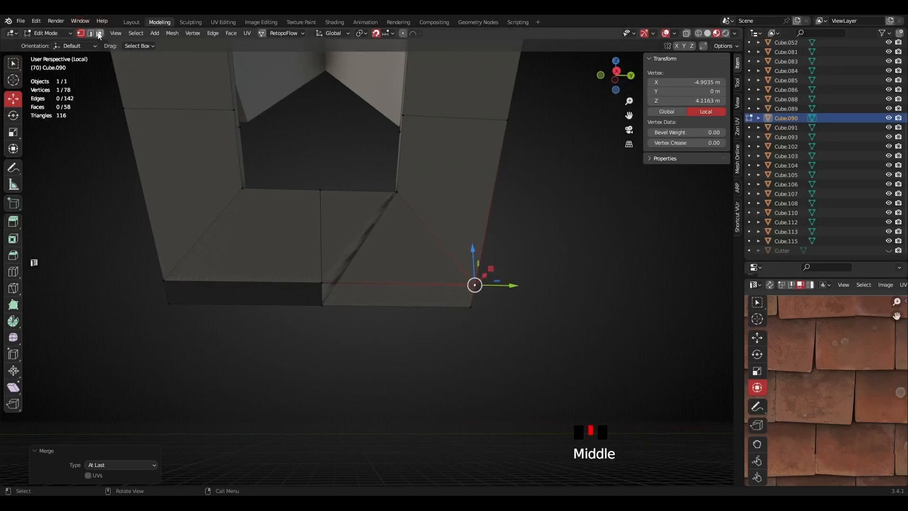
{"action": "left_click", "coordinate": [432, 254]}
{"action": "left_click", "coordinate": [296, 296]}
{"action": "middle_click_drag", "start_coordinate": [328, 298], "coordinate": [340, 282]}
{"action": "scroll", "coordinate": [403, 271], "scroll_direction": "up", "scroll_amount": 2}
{"action": "middle_click_drag", "start_coordinate": [404, 271], "coordinate": [316, 255]}
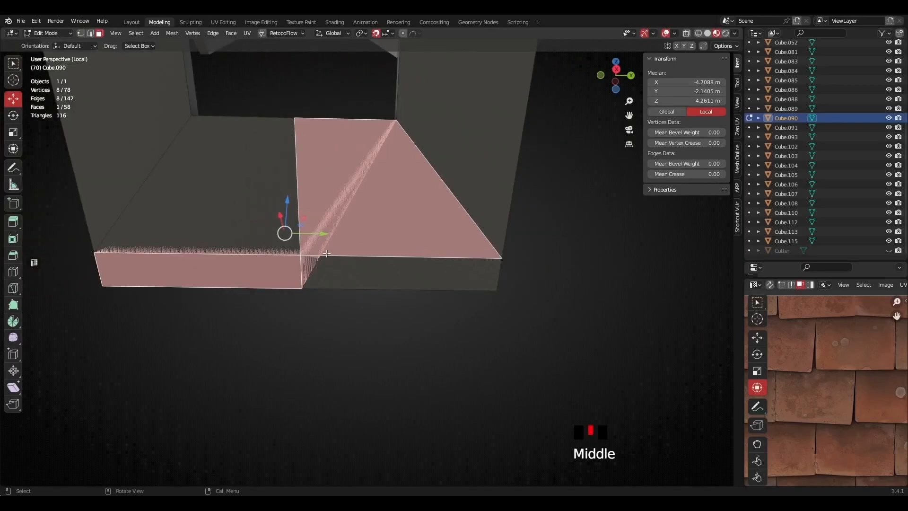
{"action": "key", "text": "x"}
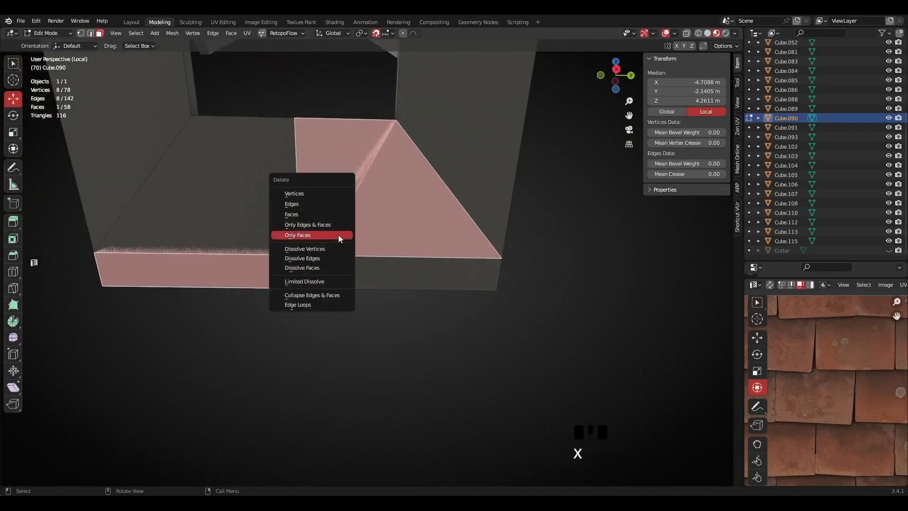
{"action": "left_click", "coordinate": [297, 211]}
- Select two opposite edges of the underside gap below the window opening and fill it with a new face
{"action": "middle_click_drag", "start_coordinate": [319, 255], "coordinate": [446, 314]}
{"action": "left_click", "coordinate": [99, 33]}
{"action": "left_click", "coordinate": [314, 245]}
{"action": "left_click", "coordinate": [333, 239], "text": "shift"}
{"action": "key", "text": "f"}
- Extrude the open vertical edge at the middle of the eave -1 m along Y
{"action": "scroll", "coordinate": [482, 328], "scroll_direction": "up", "scroll_amount": 2}
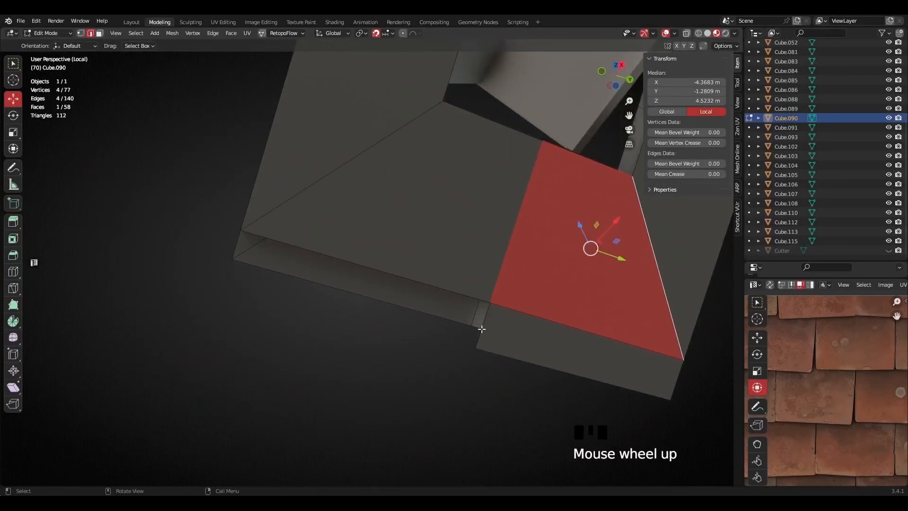
{"action": "middle_click_drag", "start_coordinate": [553, 338], "coordinate": [399, 336]}
{"action": "left_click", "coordinate": [490, 335]}
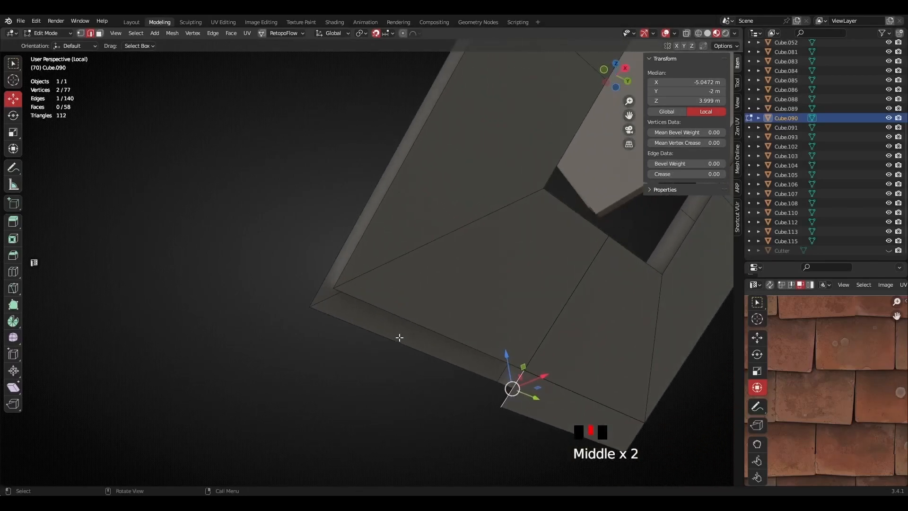
{"action": "middle_click_drag", "start_coordinate": [520, 386], "coordinate": [485, 384]}
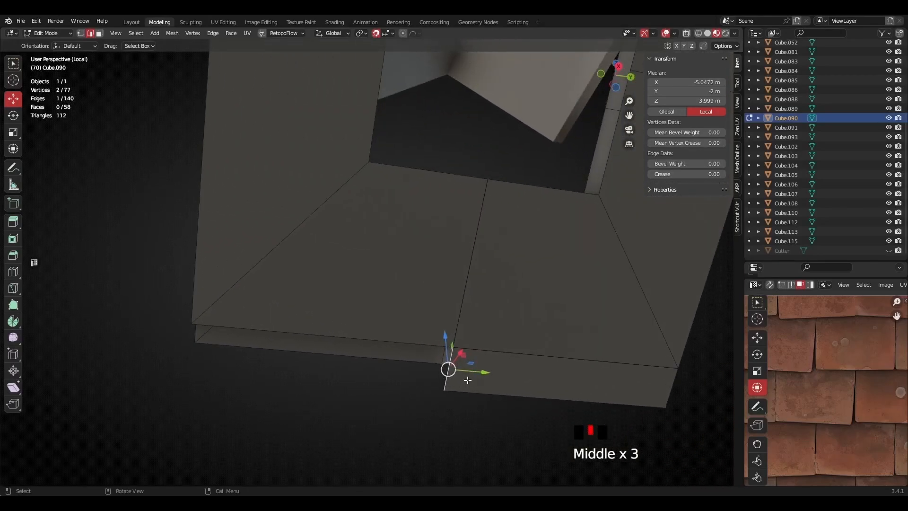
{"action": "key", "text": "e"}
{"action": "left_click", "coordinate": [333, 370]}
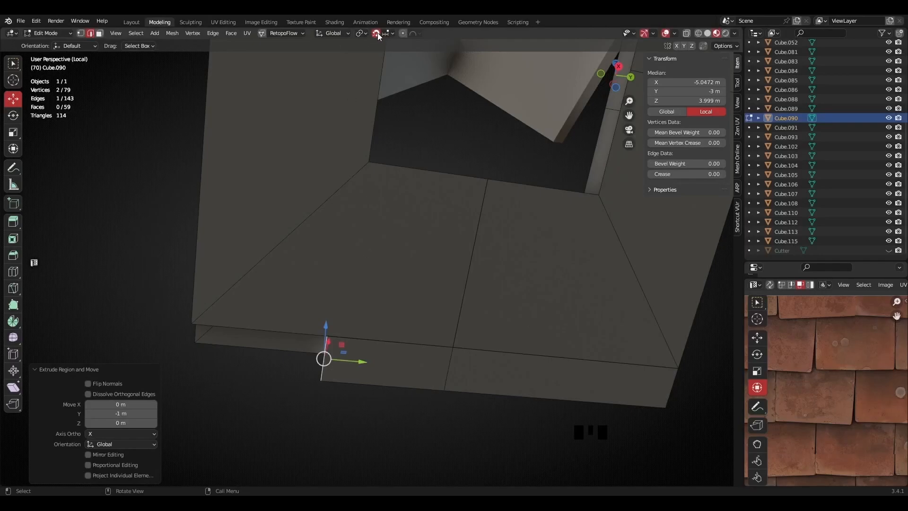
- Set snapping to Vertex and move the extruded edge onto the corner vertices at the open end of the eave
{"action": "left_click", "coordinate": [392, 32]}
{"action": "left_click", "coordinate": [360, 71]}
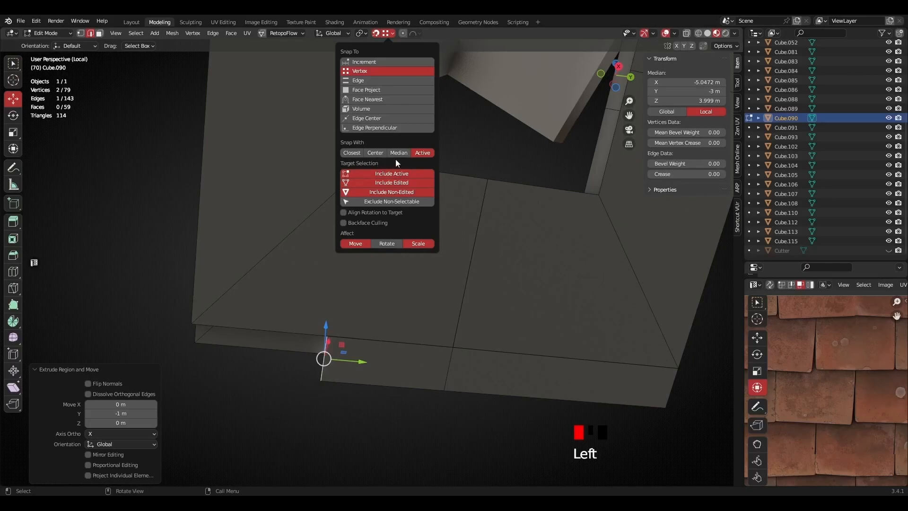
{"action": "key", "text": "1"}
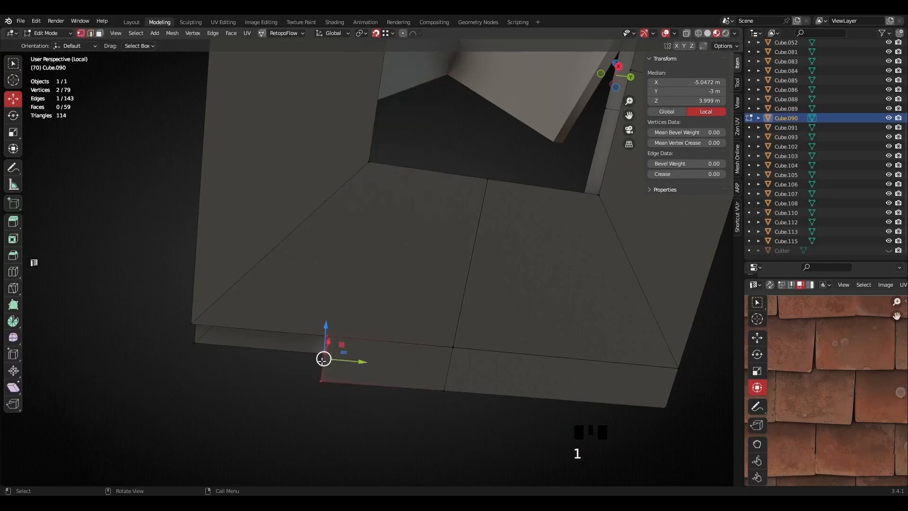
{"action": "scroll", "coordinate": [322, 359], "scroll_direction": "up", "scroll_amount": 1}
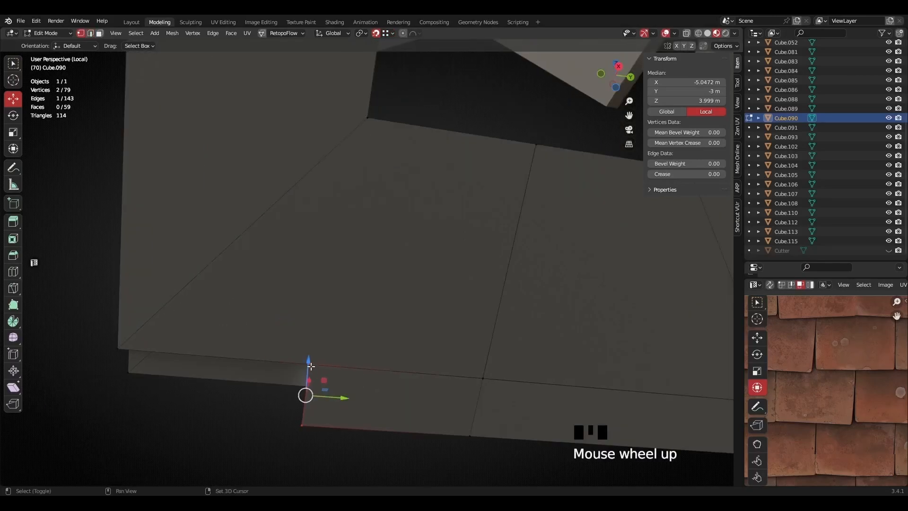
{"action": "left_click", "coordinate": [311, 373], "text": "shift"}
{"action": "left_click", "coordinate": [310, 365], "text": "shift"}
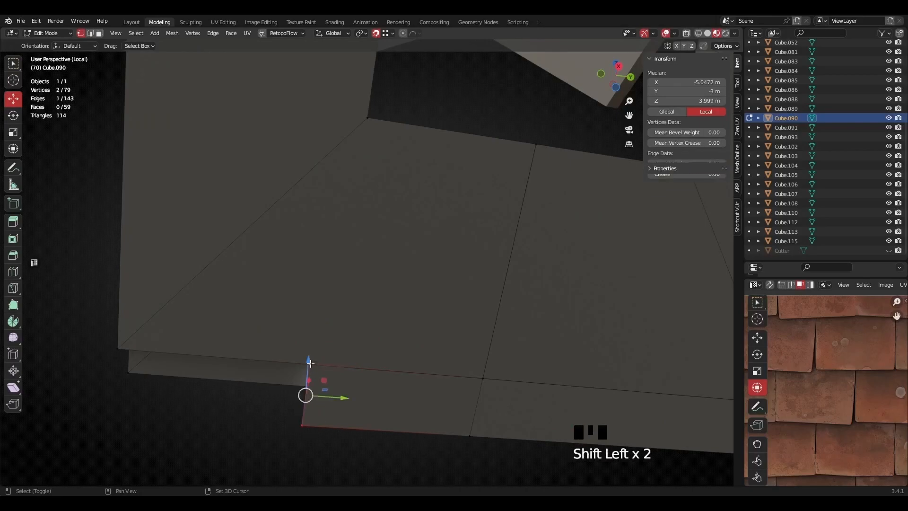
{"action": "middle_click_drag", "start_coordinate": [309, 364], "coordinate": [281, 339]}
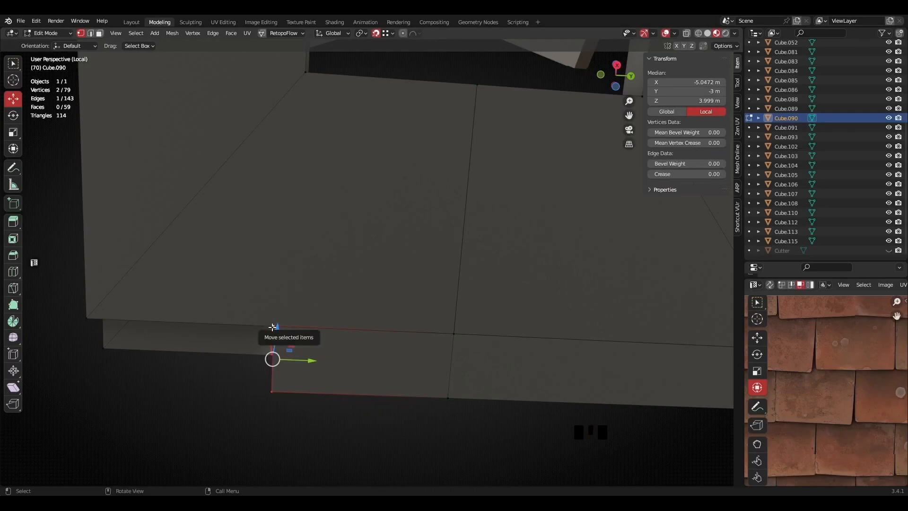
{"action": "key", "text": "g"}
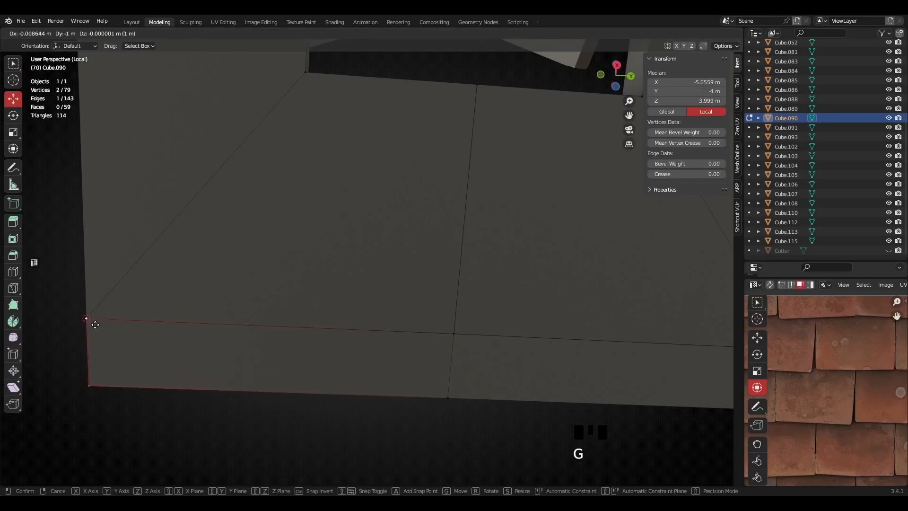
{"action": "left_click", "coordinate": [93, 323]}
- Select the whole roof mesh and merge its overlapping vertices by distance
{"action": "middle_click_drag", "start_coordinate": [93, 323], "coordinate": [400, 309]}
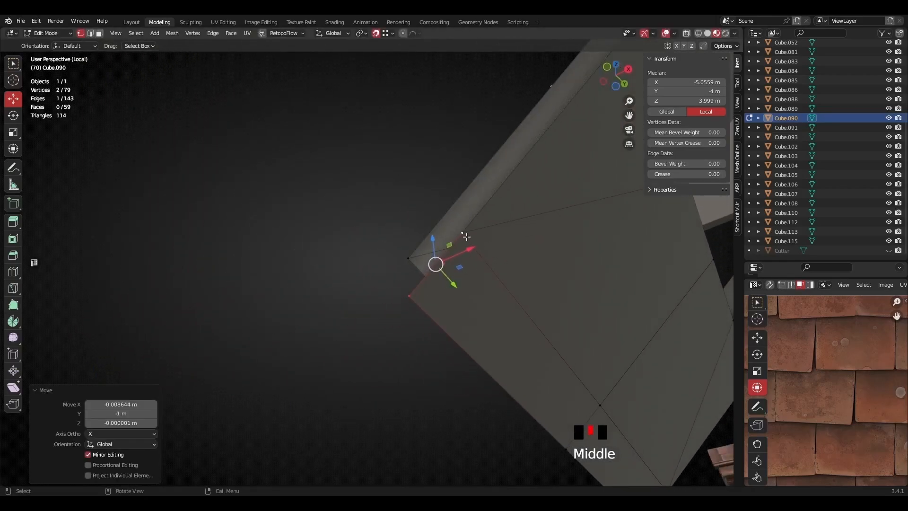
{"action": "key", "text": "ctrl+z"}
{"action": "key", "text": "ctrl+z"}
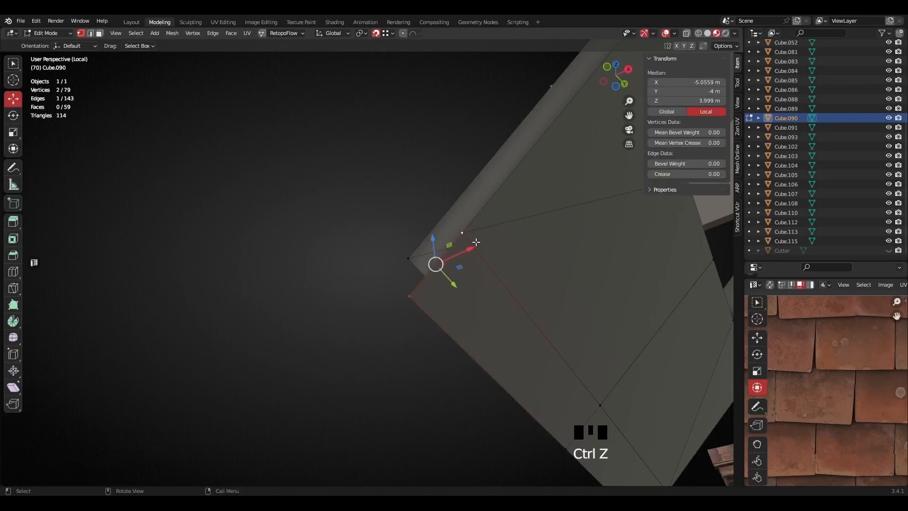
{"action": "key", "text": "a"}
{"action": "right_click", "coordinate": [475, 242]}
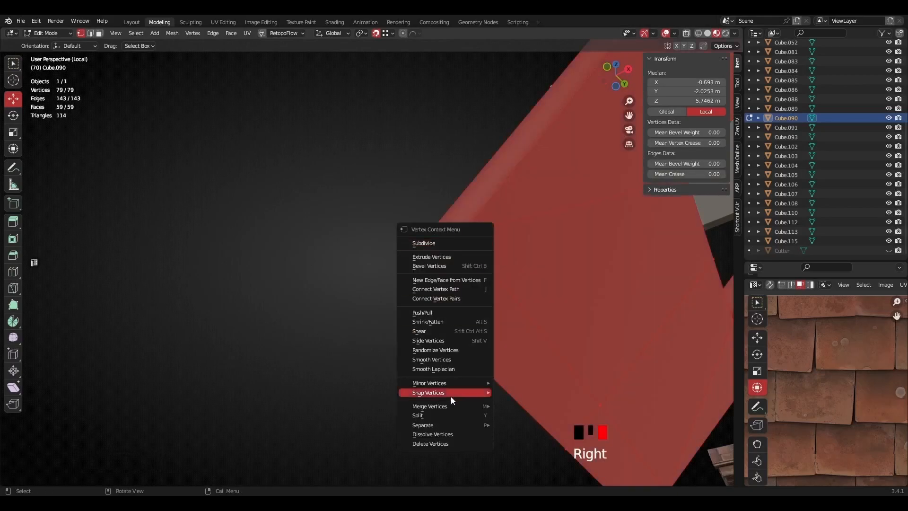
{"action": "mouse_move", "coordinate": [468, 408]}
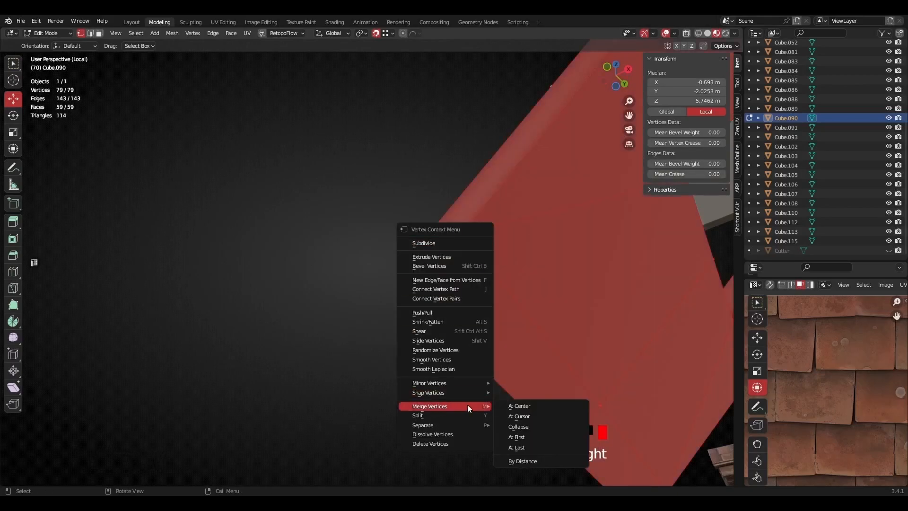
{"action": "left_click", "coordinate": [520, 461]}
- Leave mesh editing of the large roof and inspect it from outside together with the small dormer roof
{"action": "scroll", "coordinate": [458, 278], "scroll_direction": "down", "scroll_amount": 2}
{"action": "middle_click_drag", "start_coordinate": [464, 275], "coordinate": [276, 237]}
{"action": "scroll", "coordinate": [207, 241], "scroll_direction": "up", "scroll_amount": 2}
{"action": "middle_click_drag", "start_coordinate": [207, 241], "coordinate": [134, 226], "text": "shift"}
{"action": "key", "text": "Tab"}
{"action": "left_click", "coordinate": [297, 197]}
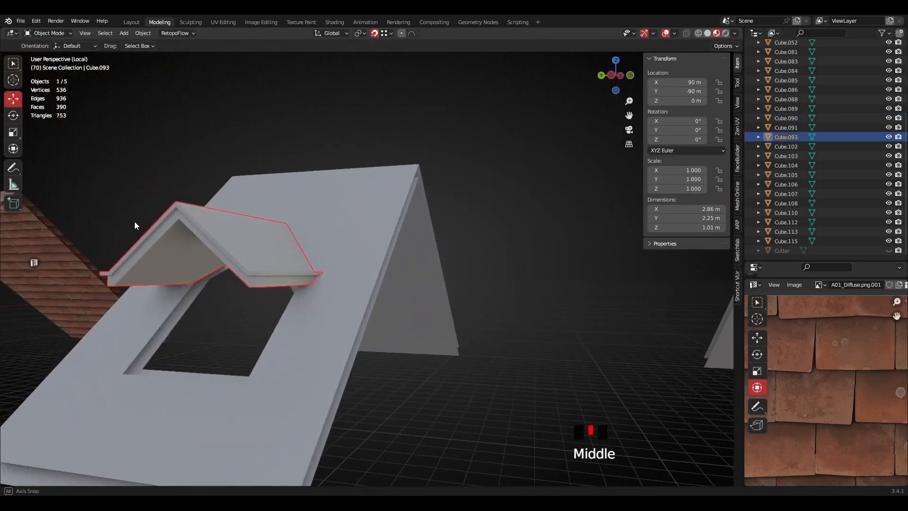
- Reopen the large roof's mesh for editing and select one vertex beside the window opening's peak on the underside
{"action": "middle_click_drag", "start_coordinate": [188, 289], "coordinate": [381, 164]}
{"action": "left_click", "coordinate": [382, 167]}
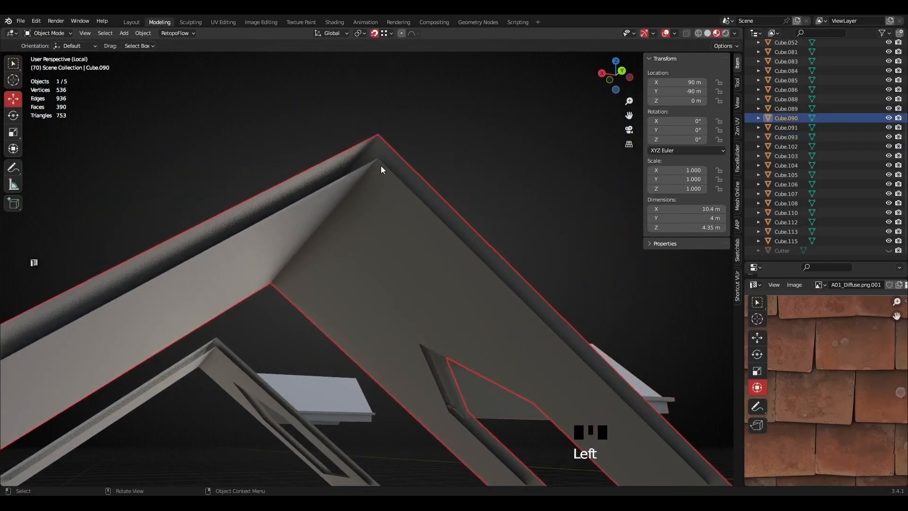
{"action": "key", "text": "Tab"}
{"action": "left_click", "coordinate": [384, 171]}
{"action": "middle_click_drag", "start_coordinate": [357, 260], "coordinate": [345, 375]}
{"action": "scroll", "coordinate": [430, 257], "scroll_direction": "up", "scroll_amount": 2}
{"action": "left_click", "coordinate": [409, 281]}
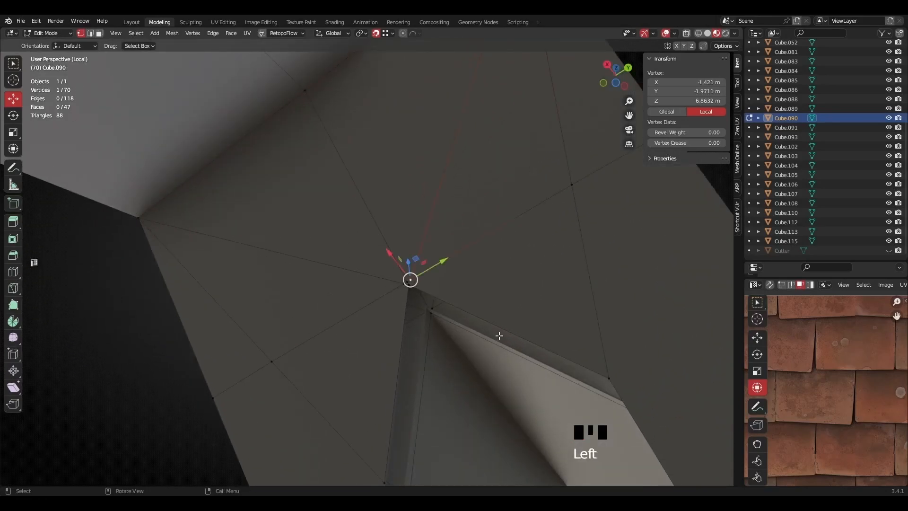
{"action": "key", "text": "KP_Decimal"}
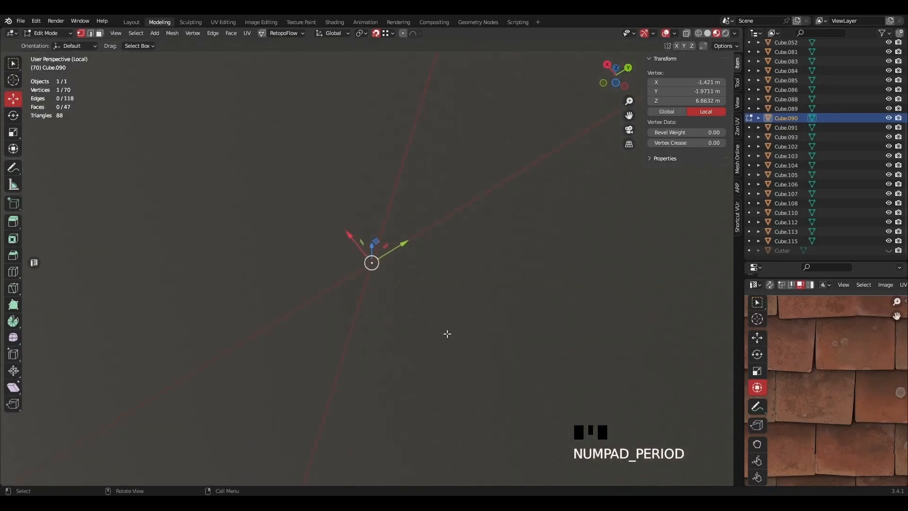
{"action": "scroll", "coordinate": [402, 308], "scroll_direction": "down", "scroll_amount": 17}
{"action": "middle_click_drag", "start_coordinate": [283, 350], "coordinate": [331, 298]}
{"action": "scroll", "coordinate": [348, 288], "scroll_direction": "down", "scroll_amount": 4}
{"action": "scroll", "coordinate": [345, 306], "scroll_direction": "up", "scroll_amount": 3}
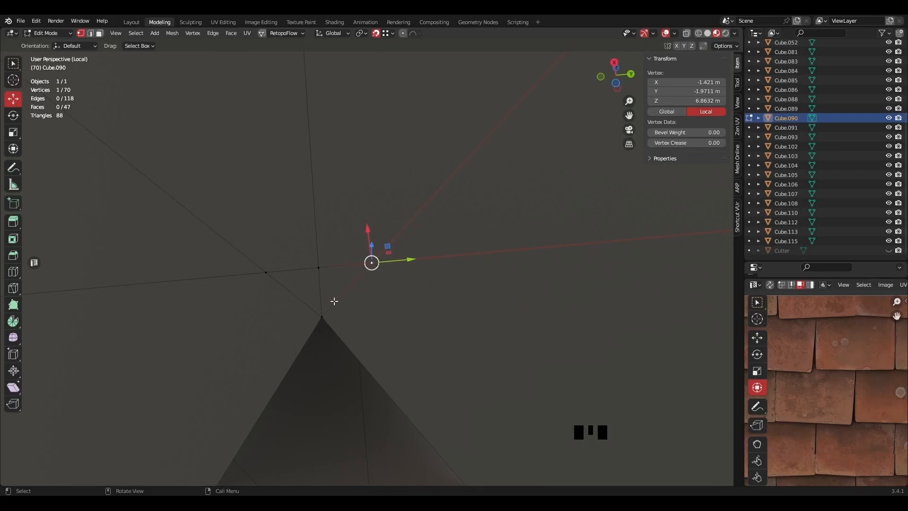
- Add the other three clustered vertices at the underside peak to the selection, picking the one on the centre line last
{"action": "left_click", "coordinate": [322, 314], "text": "shift"}
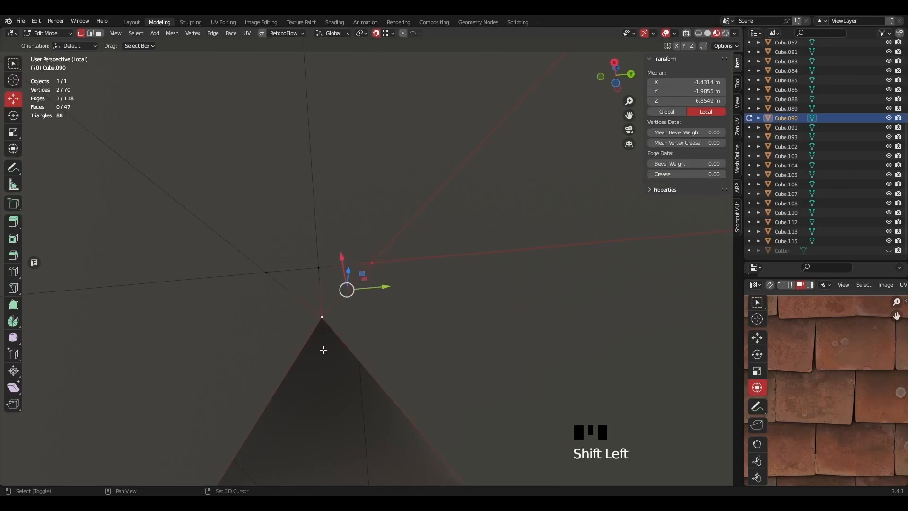
{"action": "left_click", "coordinate": [265, 272], "text": "shift"}
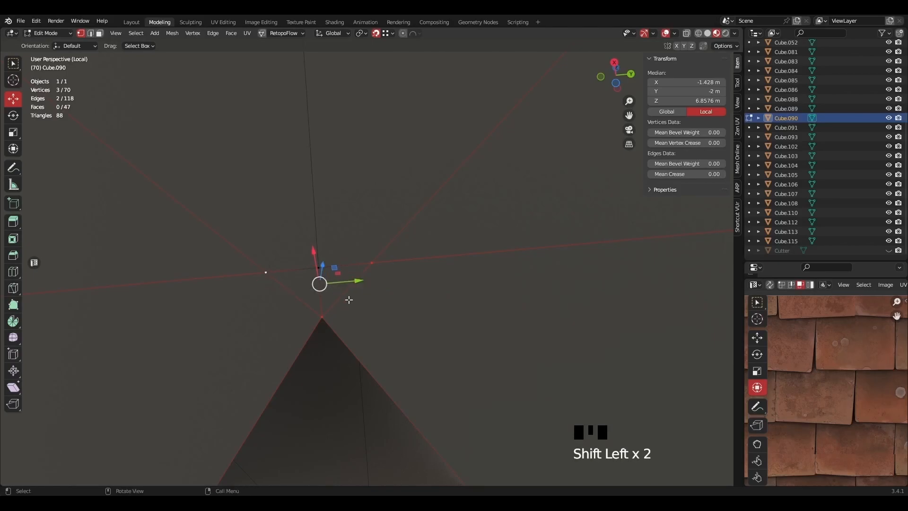
{"action": "middle_click_drag", "start_coordinate": [349, 300], "coordinate": [340, 300]}
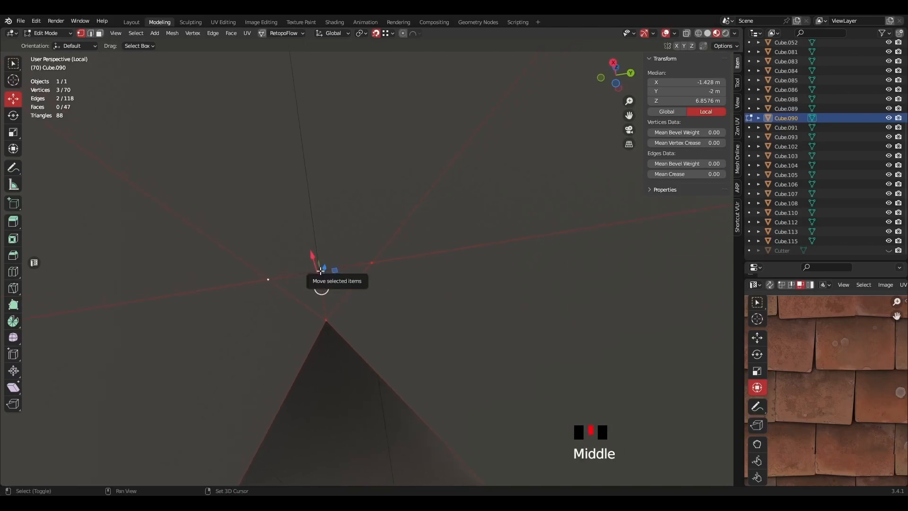
{"action": "left_click", "coordinate": [321, 270], "text": "shift"}
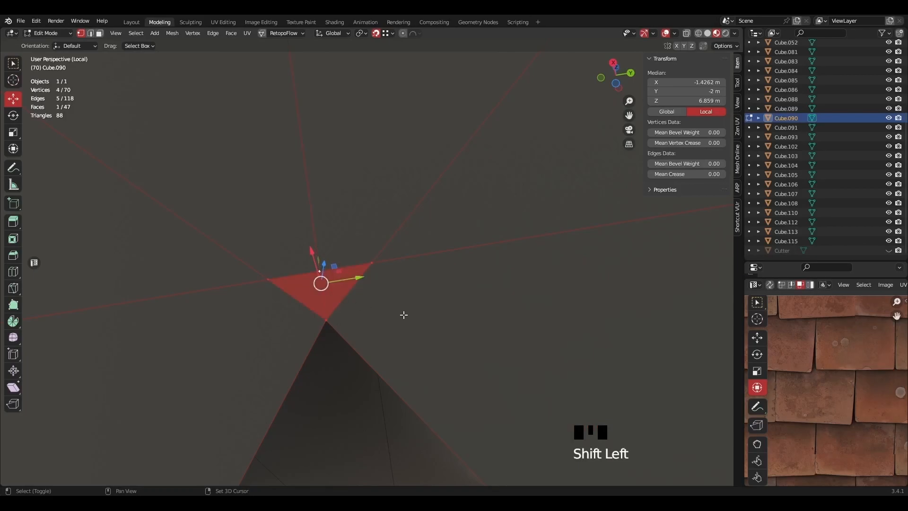
- Try merging the four selected underside peak vertices with At Last
{"action": "key", "text": "q"}
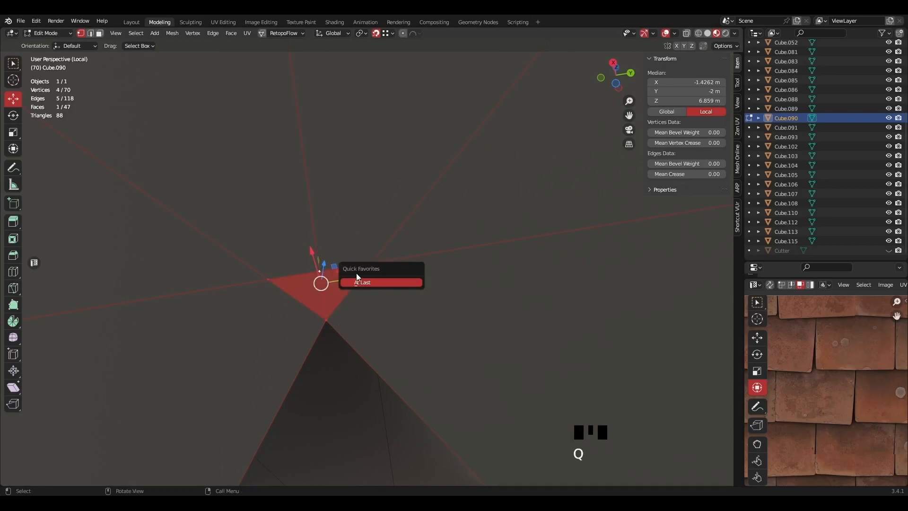
{"action": "left_click", "coordinate": [368, 281]}
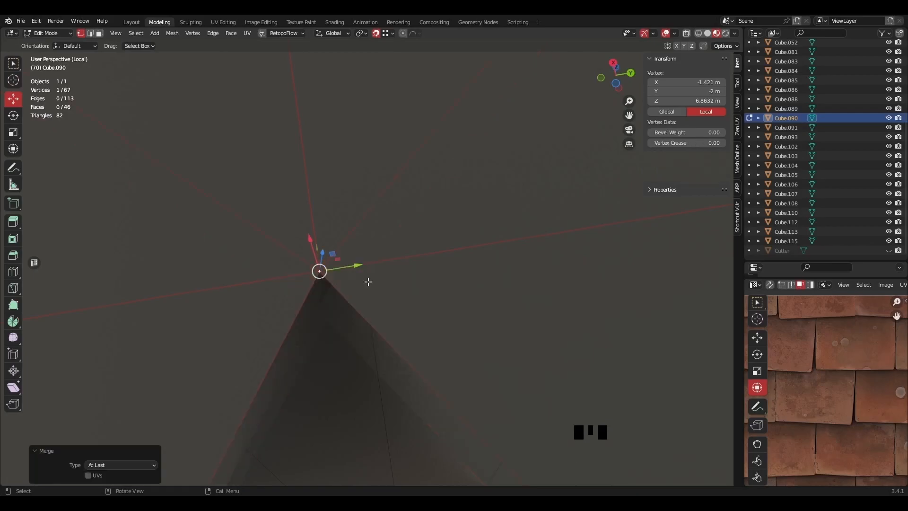
{"action": "scroll", "coordinate": [321, 280], "scroll_direction": "down", "scroll_amount": 2}
{"action": "scroll", "coordinate": [334, 287], "scroll_direction": "up", "scroll_amount": 5}
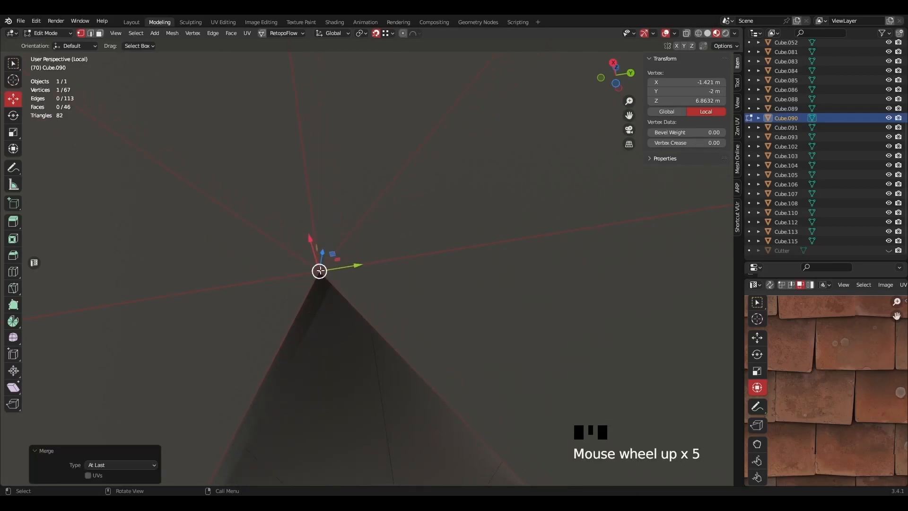
- Merge the four vertices clustered at the opening's underside peak into the last selected one
{"action": "right_click", "coordinate": [320, 270]}
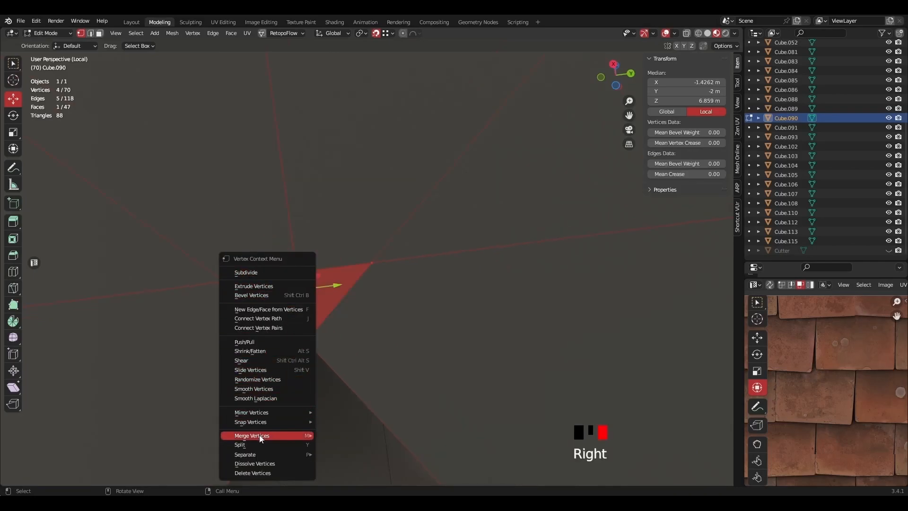
{"action": "mouse_move", "coordinate": [259, 435]}
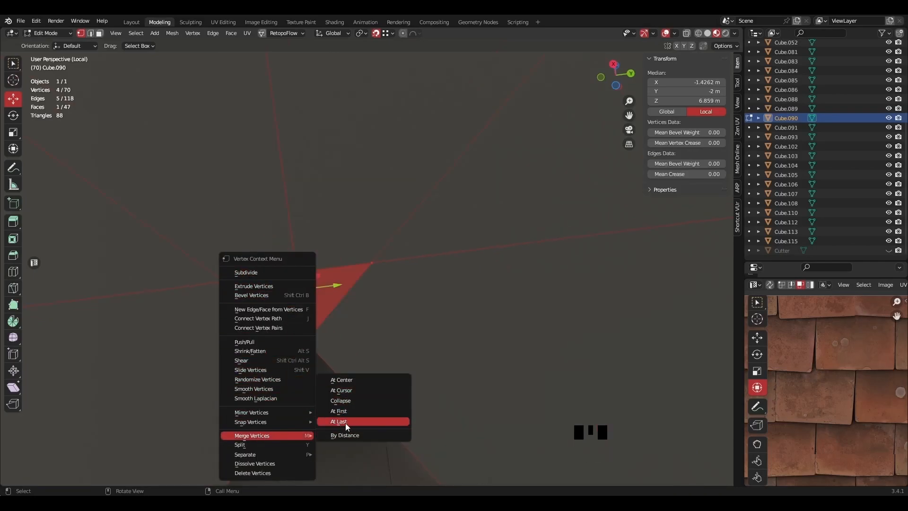
{"action": "right_click", "coordinate": [346, 424]}
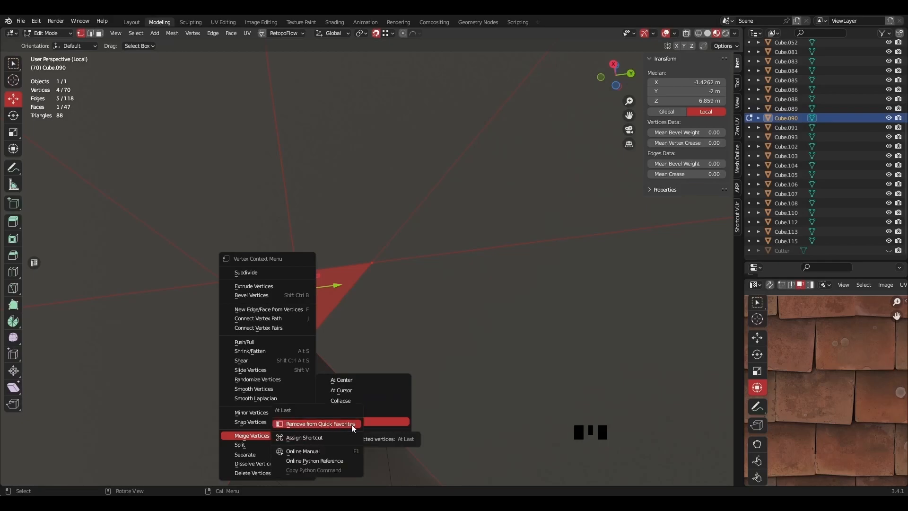
{"action": "left_click", "coordinate": [387, 421]}
{"action": "scroll", "coordinate": [423, 267], "scroll_direction": "down", "scroll_amount": 11}
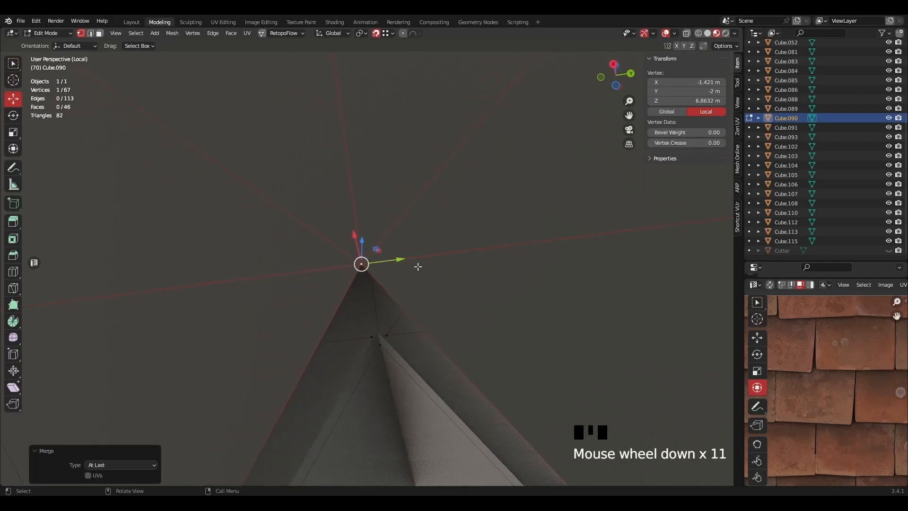
- Select the four vertices clustered at the opening's peak on the roof's outer surface and merge them At Last on the centre line
{"action": "scroll", "coordinate": [422, 267], "scroll_direction": "down", "scroll_amount": 7}
{"action": "scroll", "coordinate": [395, 317], "scroll_direction": "up", "scroll_amount": 7}
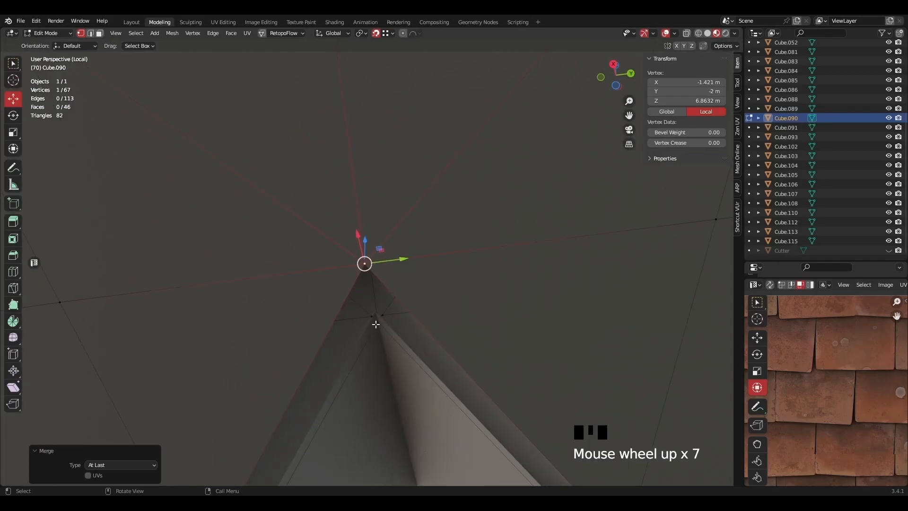
{"action": "left_click", "coordinate": [375, 324]}
{"action": "middle_click_drag", "start_coordinate": [393, 341], "coordinate": [395, 415]}
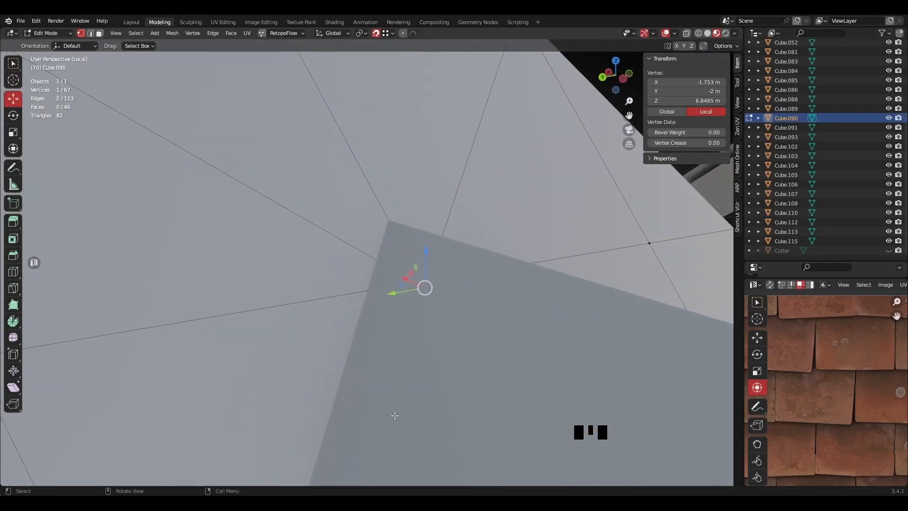
{"action": "key", "text": "KP_Divide"}
{"action": "key", "text": "KP_Divide"}
{"action": "middle_click_drag", "start_coordinate": [323, 208], "coordinate": [355, 279]}
{"action": "scroll", "coordinate": [306, 293], "scroll_direction": "up", "scroll_amount": 4}
{"action": "scroll", "coordinate": [355, 278], "scroll_direction": "up", "scroll_amount": 3}
{"action": "middle_click_drag", "start_coordinate": [194, 202], "coordinate": [282, 271], "text": "shift"}
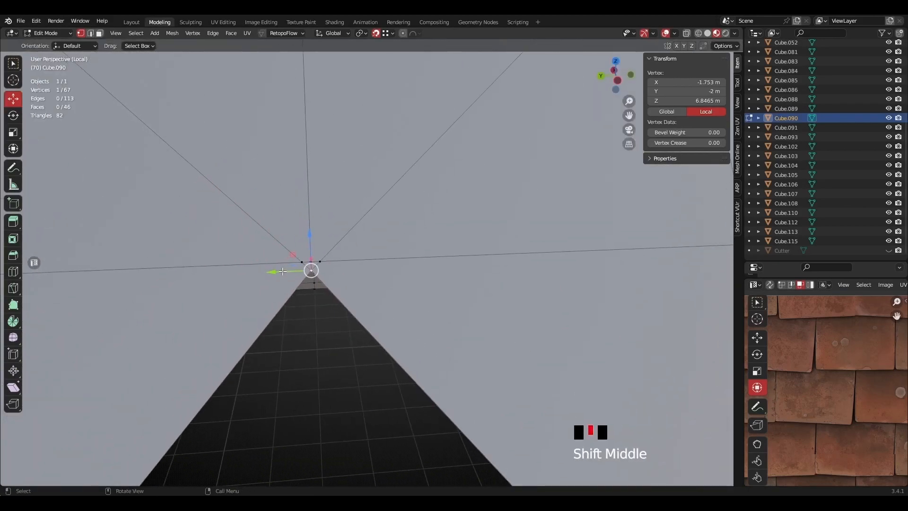
{"action": "left_click", "coordinate": [323, 263], "text": "shift"}
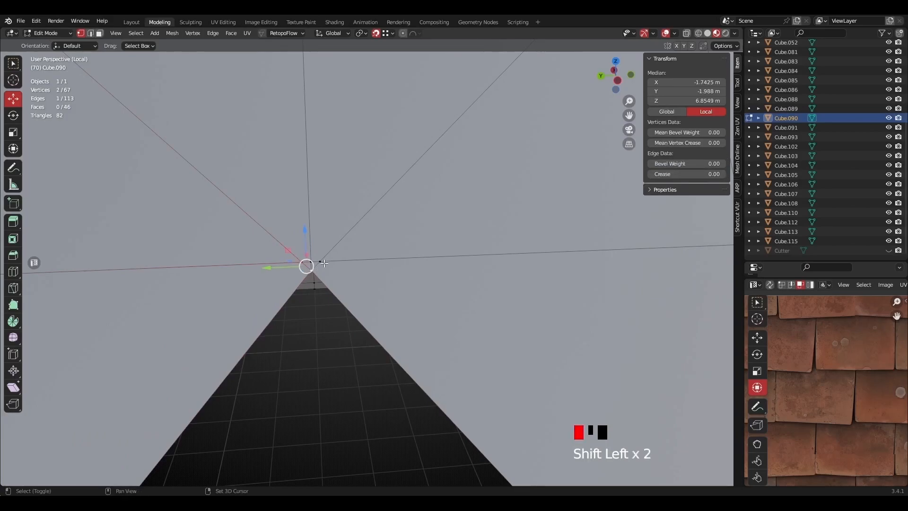
{"action": "right_click", "coordinate": [312, 265]}
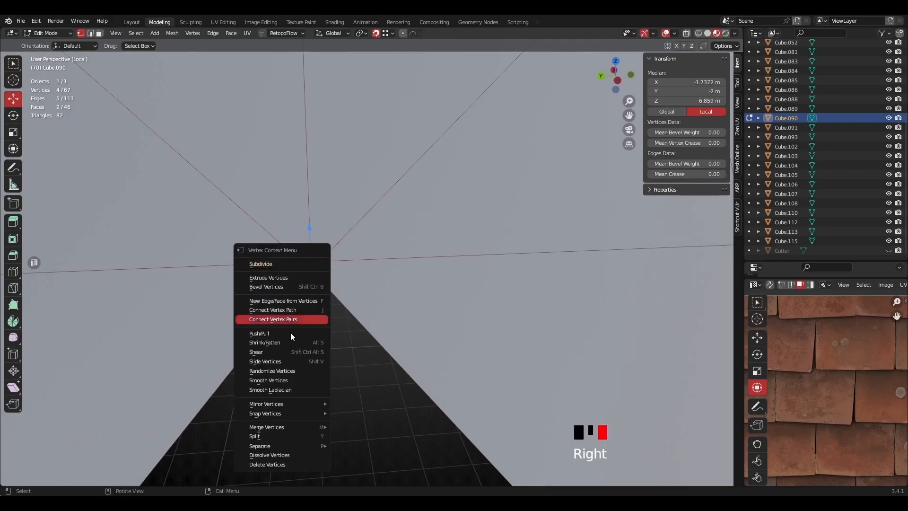
{"action": "left_click", "coordinate": [366, 418]}
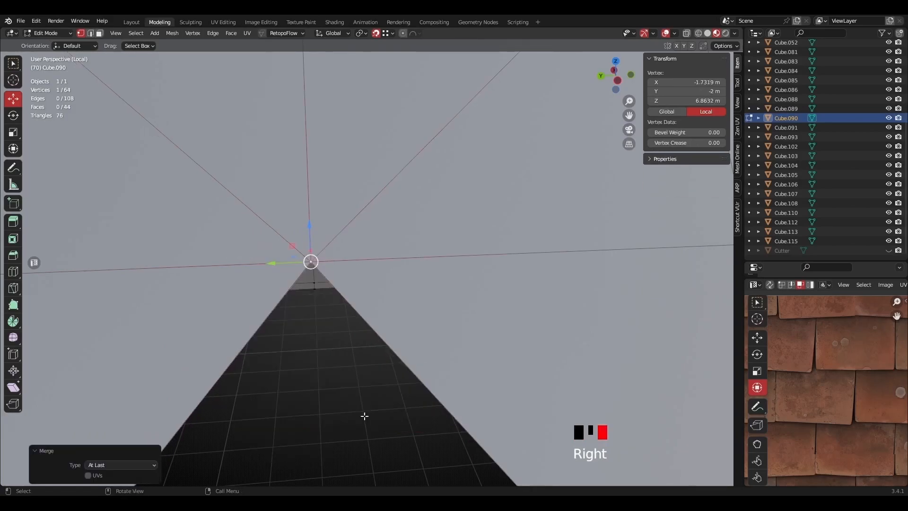
- Merge the vertex beside the opening's peak on the outer slope into the roof's side-edge vertex at Y 0 m, using At Last
{"action": "scroll", "coordinate": [365, 416], "scroll_direction": "down", "scroll_amount": 9}
{"action": "middle_click_drag", "start_coordinate": [365, 416], "coordinate": [387, 331]}
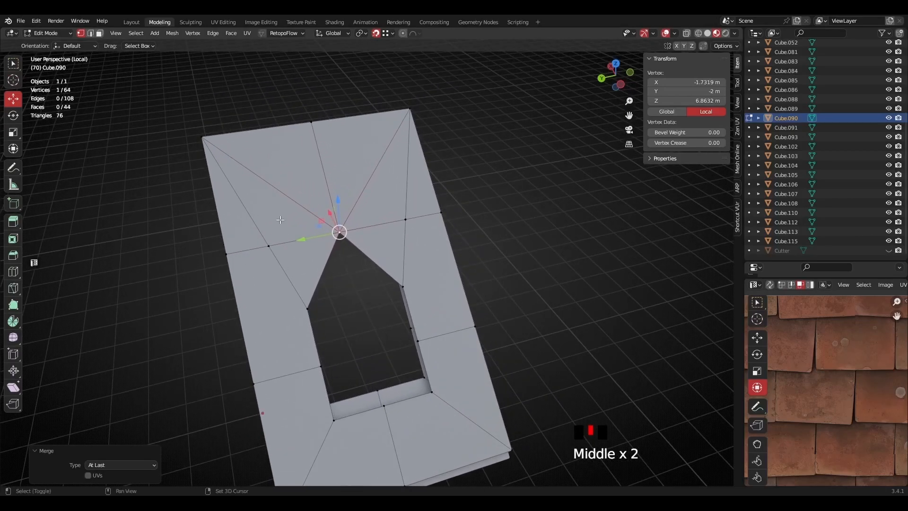
{"action": "scroll", "coordinate": [280, 222], "scroll_direction": "up", "scroll_amount": 2}
{"action": "middle_click_drag", "start_coordinate": [280, 222], "coordinate": [340, 266]}
{"action": "middle_click_drag", "start_coordinate": [299, 234], "coordinate": [399, 324]}
{"action": "scroll", "coordinate": [378, 264], "scroll_direction": "down", "scroll_amount": 1}
{"action": "left_click", "coordinate": [400, 295]}
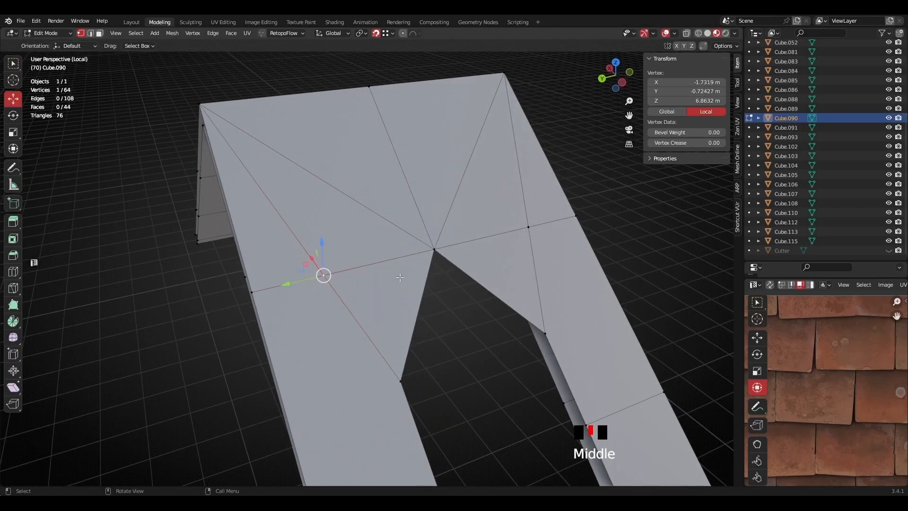
{"action": "middle_click_drag", "start_coordinate": [328, 280], "coordinate": [372, 282], "text": "shift"}
{"action": "left_click", "coordinate": [304, 295], "text": "shift"}
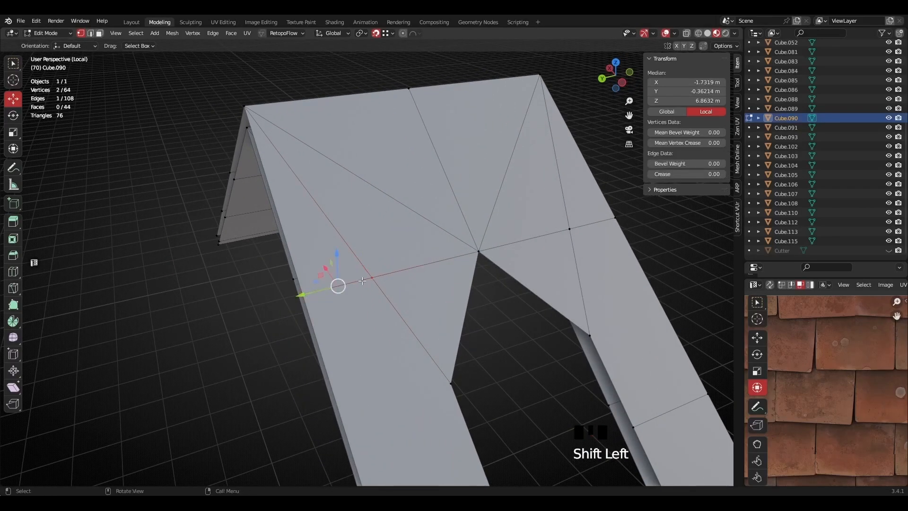
{"action": "key", "text": "q"}
{"action": "left_click", "coordinate": [325, 281]}
- Merge the matching vertex on the opposite side of the peak into the side-edge vertex at Y -4 m, using At Last
{"action": "middle_click_drag", "start_coordinate": [325, 283], "coordinate": [501, 273]}
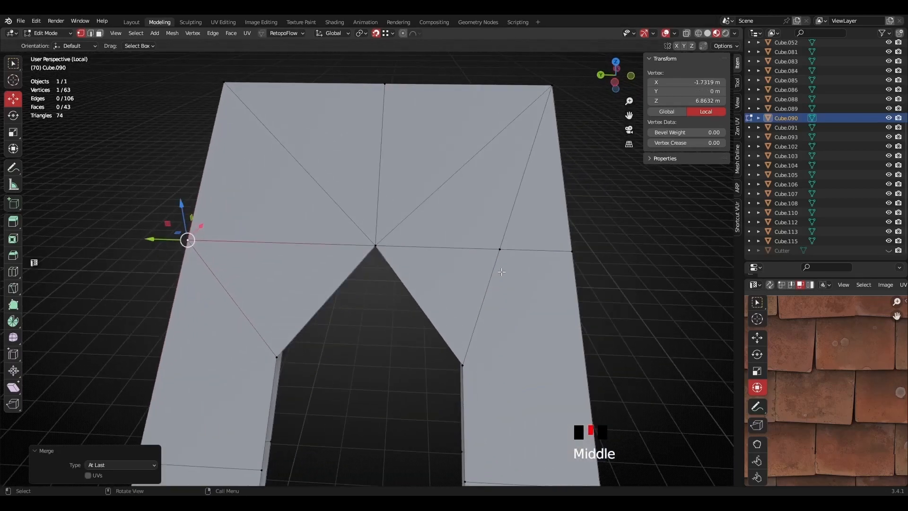
{"action": "left_click", "coordinate": [501, 251]}
{"action": "left_click", "coordinate": [571, 251], "text": "shift"}
{"action": "key", "text": "q"}
{"action": "left_click", "coordinate": [568, 261]}
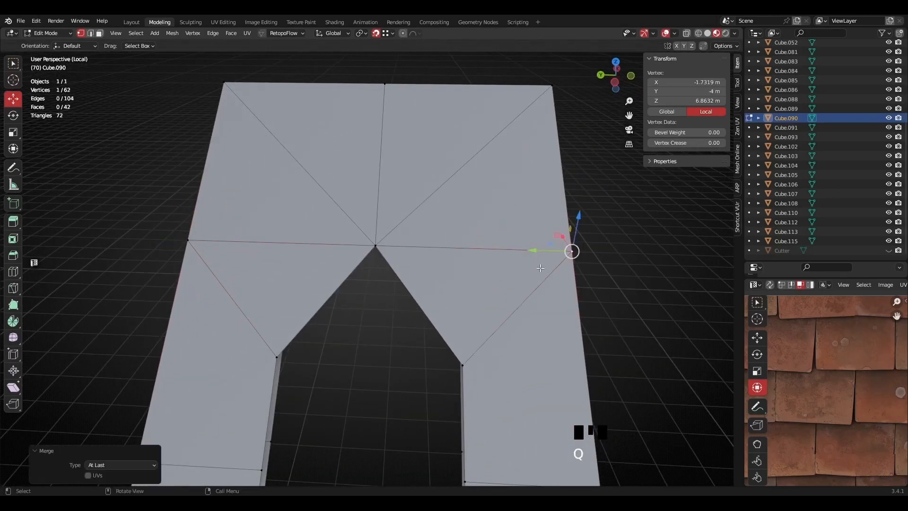
- Dissolve the two diagonal edges running from the opening's peak to the ridge corners on the outer slope
{"action": "left_click", "coordinate": [91, 33]}
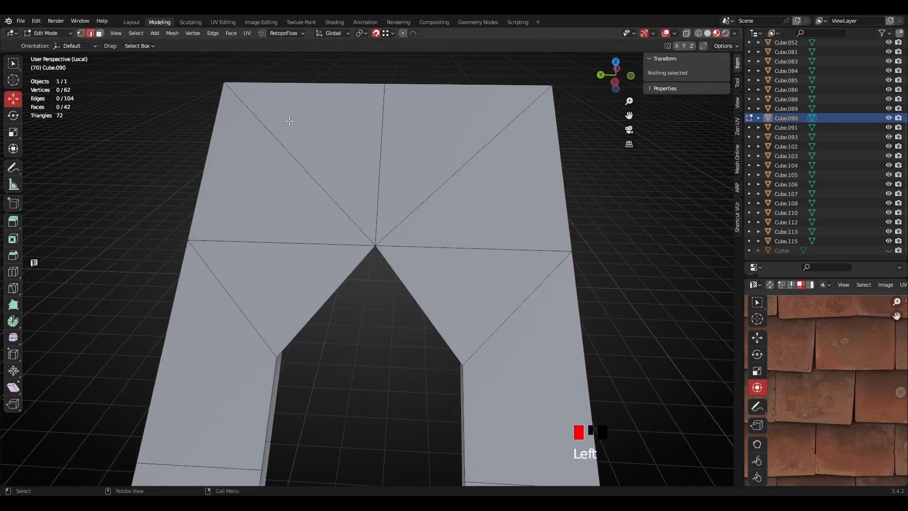
{"action": "left_click", "coordinate": [293, 157]}
{"action": "key", "text": "x"}
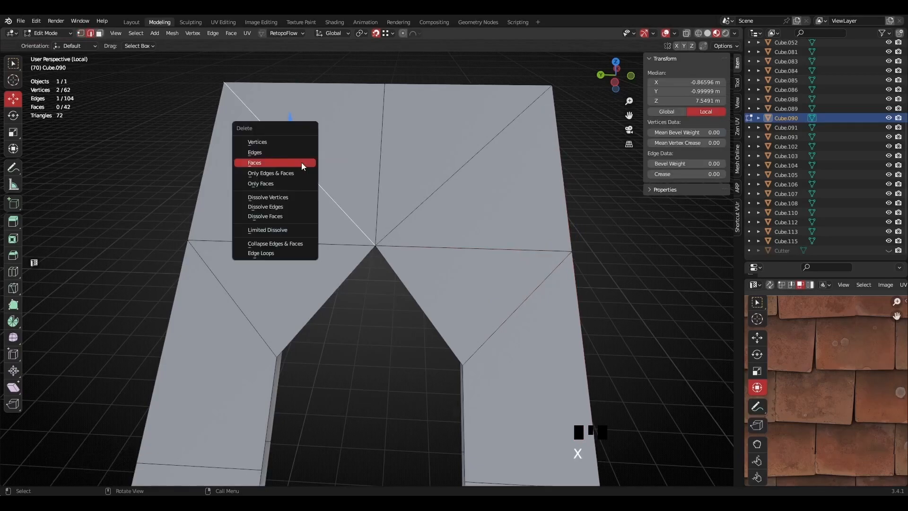
{"action": "left_click", "coordinate": [279, 205]}
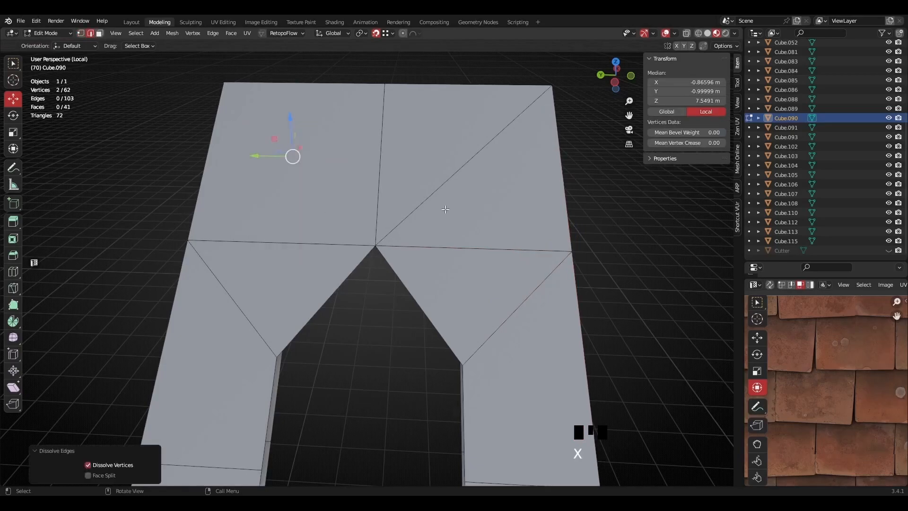
{"action": "left_click", "coordinate": [447, 184]}
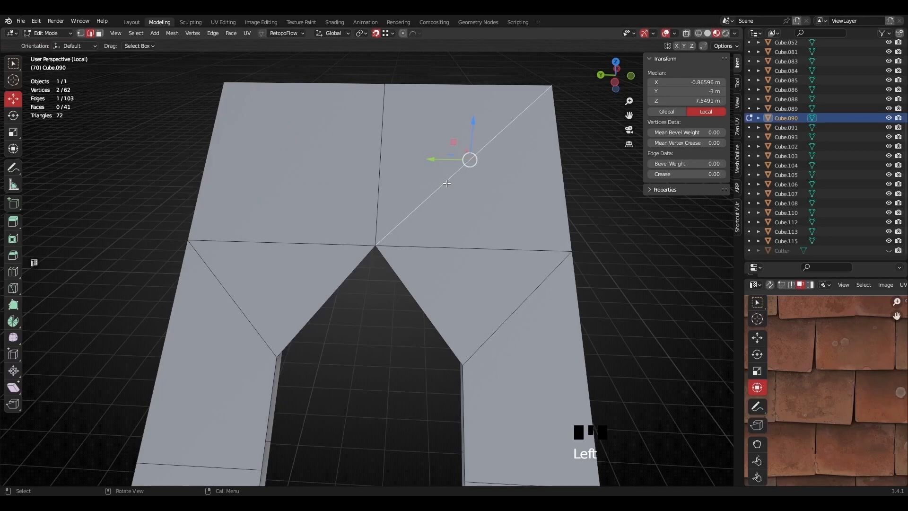
{"action": "key", "text": "x"}
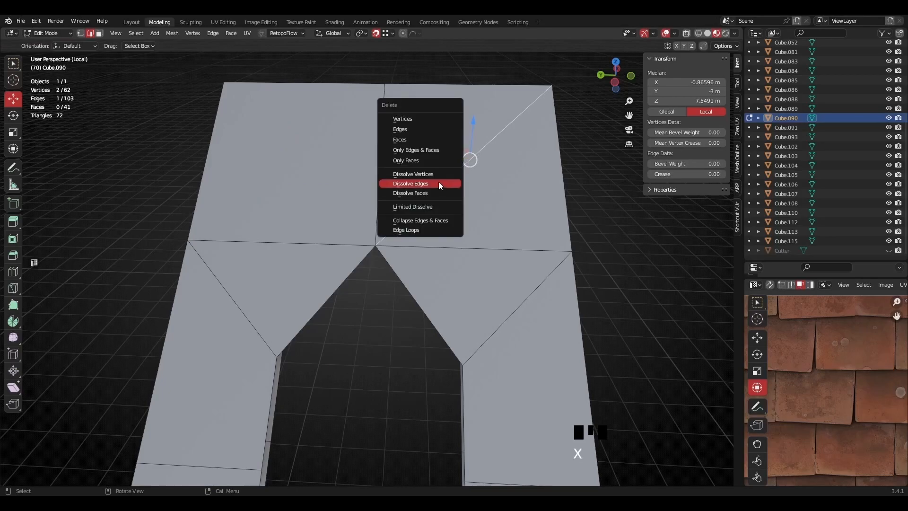
{"action": "left_click", "coordinate": [438, 182]}
- Merge the vertex beside the opening's peak on the roof's underside into the side-edge vertex at Y -4 m, using At Last
{"action": "scroll", "coordinate": [438, 182], "scroll_direction": "down", "scroll_amount": 2}
{"action": "middle_click_drag", "start_coordinate": [438, 182], "coordinate": [436, 251]}
{"action": "middle_click_drag", "start_coordinate": [350, 267], "coordinate": [469, 183]}
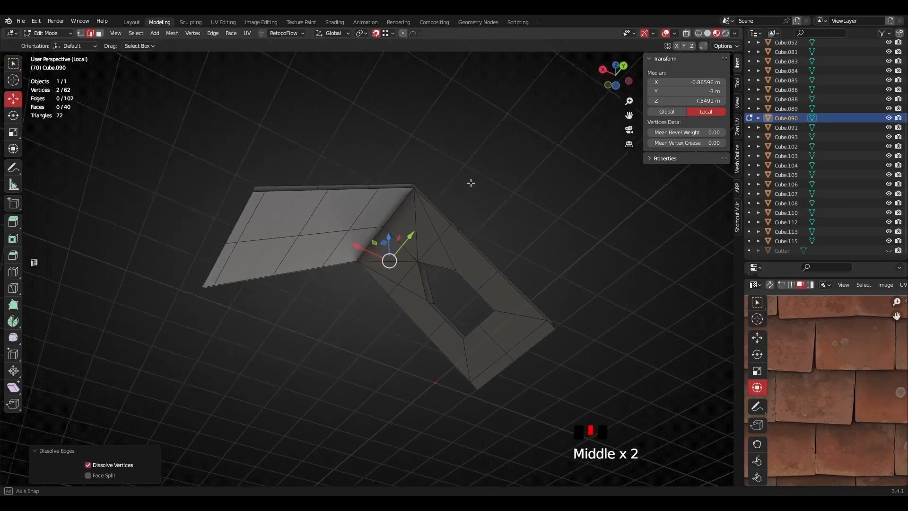
{"action": "scroll", "coordinate": [419, 258], "scroll_direction": "up", "scroll_amount": 5}
{"action": "middle_click_drag", "start_coordinate": [418, 258], "coordinate": [407, 284]}
{"action": "scroll", "coordinate": [400, 293], "scroll_direction": "up", "scroll_amount": 2}
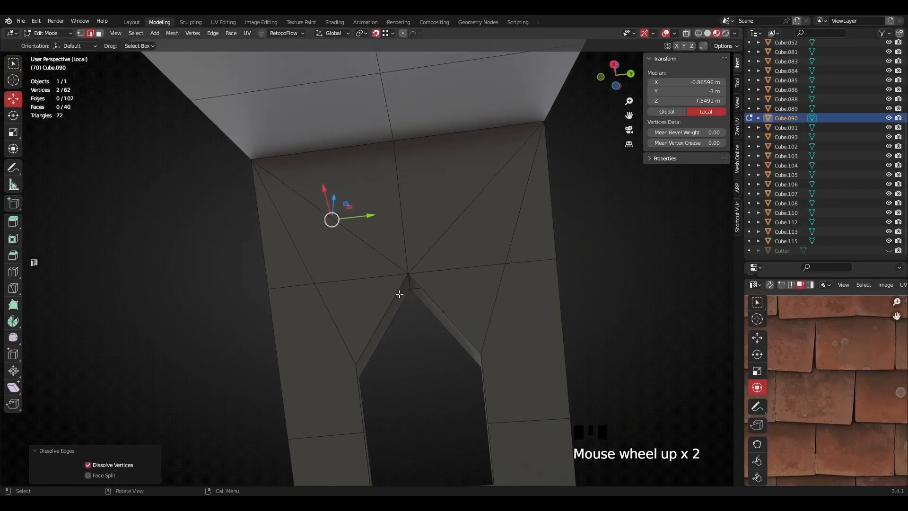
{"action": "key", "text": "1"}
{"action": "left_click", "coordinate": [316, 286]}
{"action": "left_click", "coordinate": [271, 289], "text": "shift"}
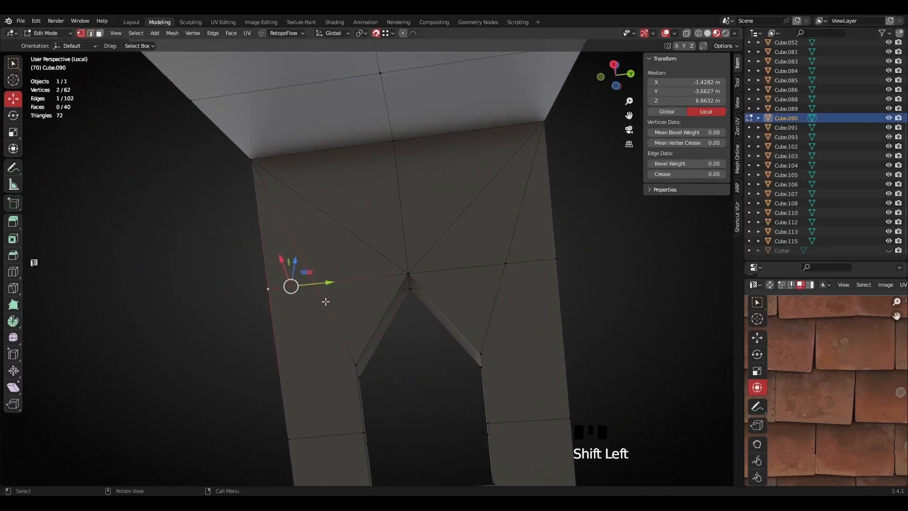
{"action": "key", "text": "q"}
{"action": "left_click", "coordinate": [300, 301]}
- Merge the matching underside vertex across the peak into the side-edge vertex at Y 0 m, using At Last
{"action": "left_click", "coordinate": [533, 261]}
{"action": "left_click", "coordinate": [558, 259], "text": "shift"}
{"action": "key", "text": "q"}
{"action": "left_click", "coordinate": [557, 274]}
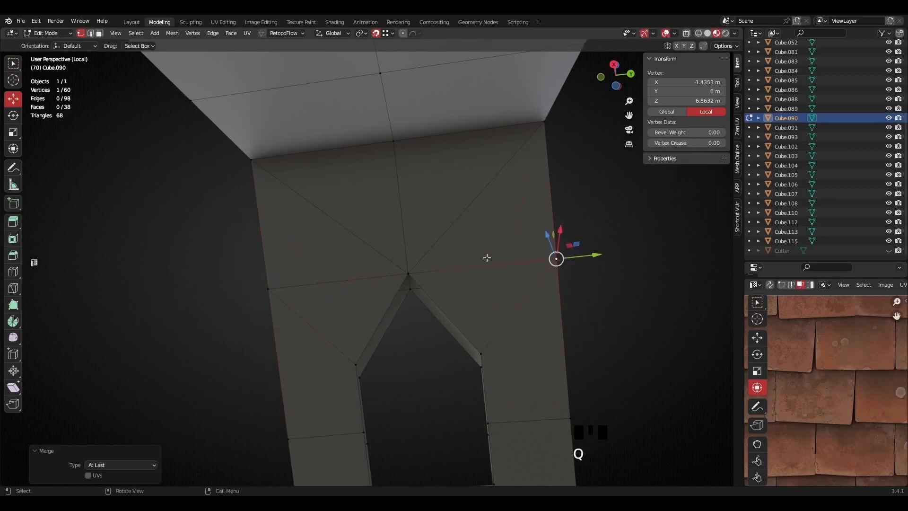
- Dissolve the two diagonal edges running from the opening's peak to the ridge corners on the roof's underside
{"action": "key", "text": "2"}
{"action": "left_click", "coordinate": [458, 231]}
{"action": "key", "text": "x"}
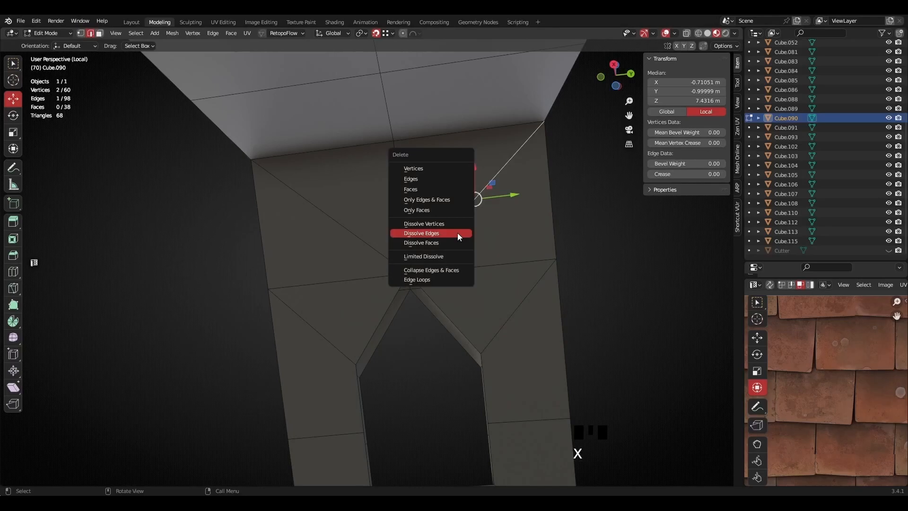
{"action": "left_click", "coordinate": [428, 233]}
{"action": "left_click", "coordinate": [350, 231]}
{"action": "key", "text": "x"}
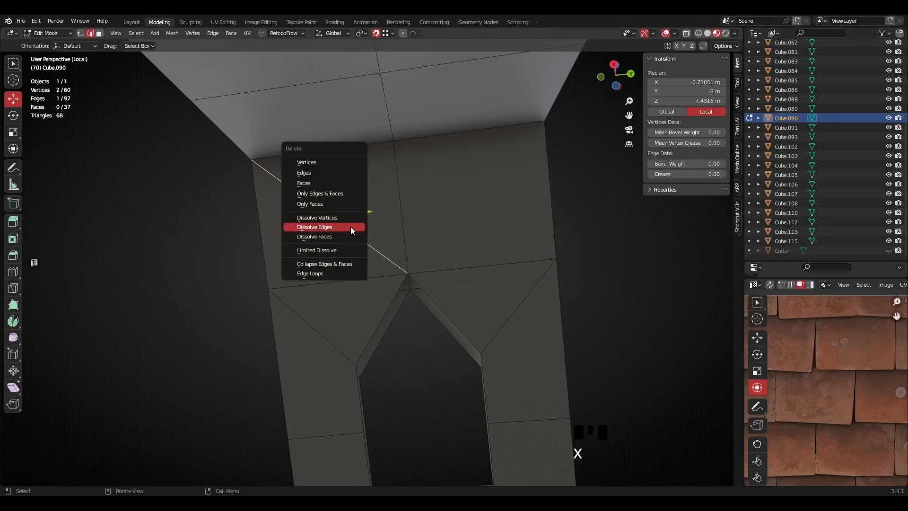
{"action": "left_click", "coordinate": [344, 227]}
{"action": "middle_click_drag", "start_coordinate": [345, 228], "coordinate": [397, 243]}
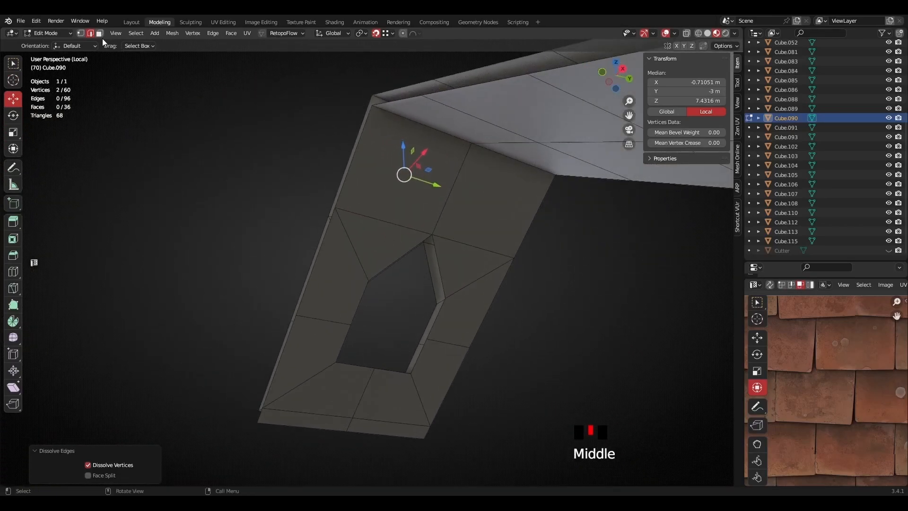
- Examine the underside faces above and beside the opening by selecting them in face select mode
{"action": "left_click", "coordinate": [99, 33]}
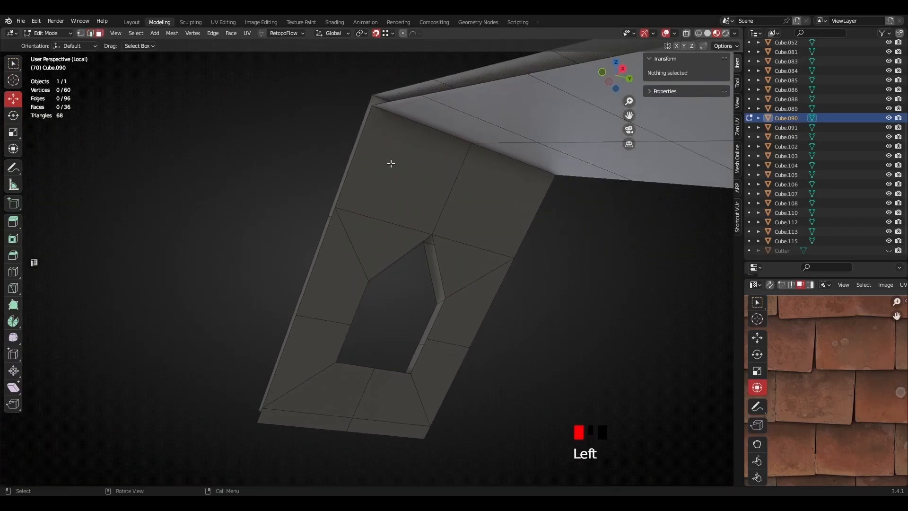
{"action": "left_click", "coordinate": [402, 172]}
{"action": "middle_click_drag", "start_coordinate": [496, 223], "coordinate": [492, 206]}
{"action": "left_click", "coordinate": [492, 206]}
{"action": "left_click", "coordinate": [398, 270]}
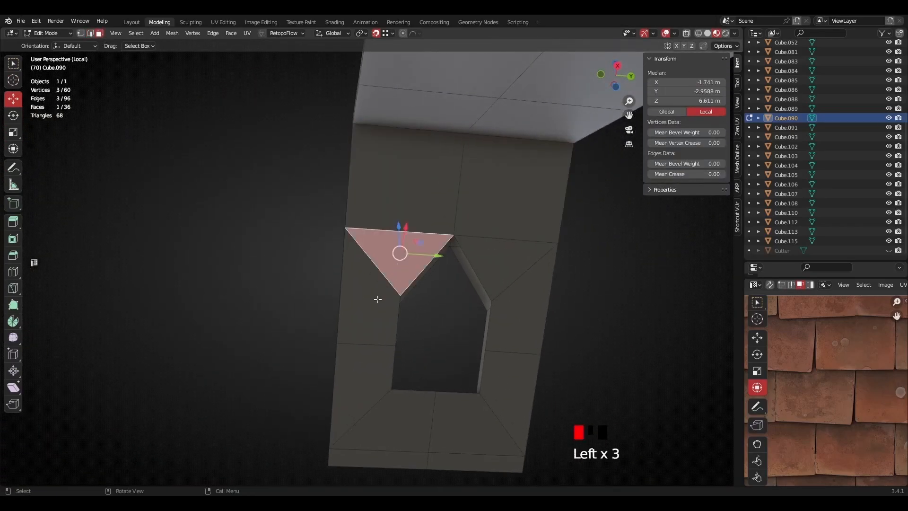
{"action": "left_click", "coordinate": [377, 298]}
{"action": "left_click", "coordinate": [404, 260], "text": "shift"}
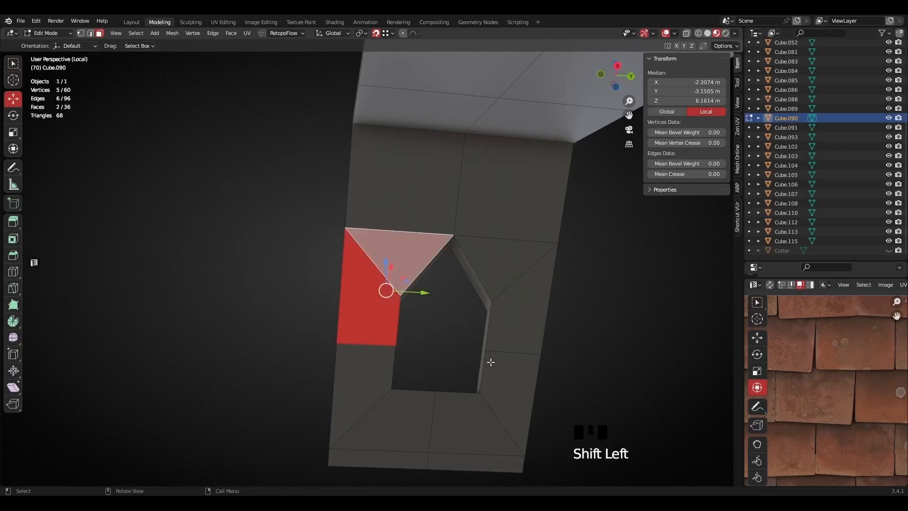
{"action": "left_click", "coordinate": [509, 279]}
{"action": "left_click", "coordinate": [507, 303], "text": "shift"}
{"action": "scroll", "coordinate": [803, 377], "scroll_direction": "down", "scroll_amount": 6}
{"action": "scroll", "coordinate": [804, 377], "scroll_direction": "up", "scroll_amount": 2}
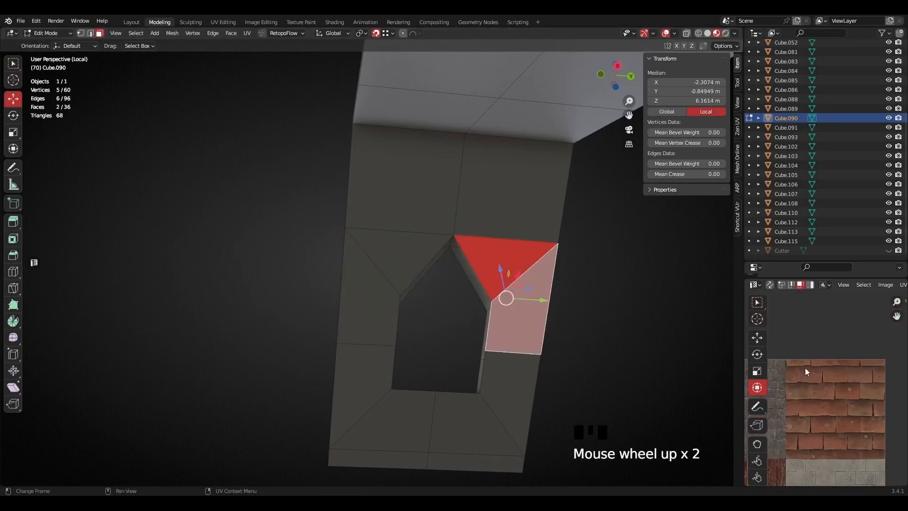
{"action": "scroll", "coordinate": [416, 217], "scroll_direction": "down", "scroll_amount": 3}
{"action": "middle_click_drag", "start_coordinate": [416, 217], "coordinate": [414, 266]}
- Leave the isolated view, select the other dormer's main roof, Cube.104, and isolate it in Edit Mode facing its outer slope
{"action": "key", "text": "KP_Divide"}
{"action": "scroll", "coordinate": [414, 265], "scroll_direction": "up", "scroll_amount": 2}
{"action": "scroll", "coordinate": [414, 266], "scroll_direction": "up", "scroll_amount": 2}
{"action": "key", "text": "Tab"}
{"action": "left_click", "coordinate": [404, 237]}
{"action": "scroll", "coordinate": [481, 289], "scroll_direction": "down", "scroll_amount": 2}
{"action": "scroll", "coordinate": [415, 225], "scroll_direction": "up", "scroll_amount": 3}
{"action": "left_click", "coordinate": [404, 217]}
{"action": "key", "text": "Tab"}
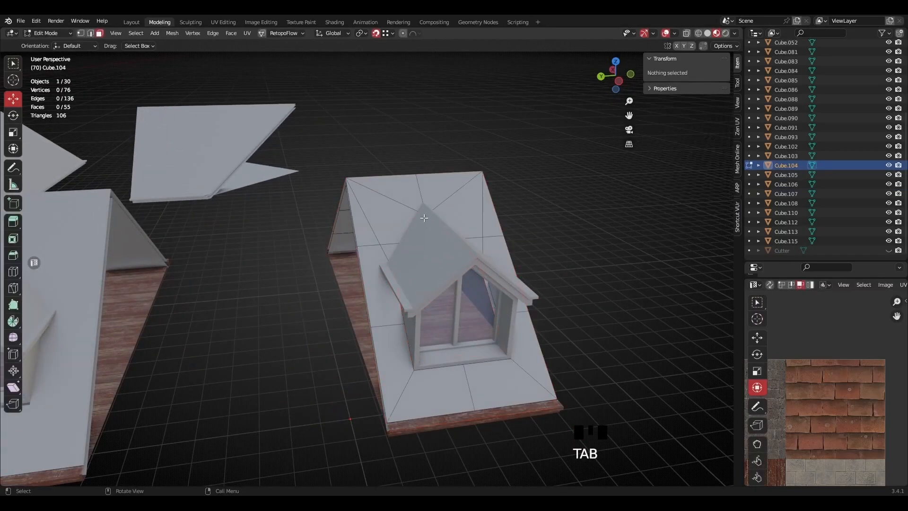
{"action": "key", "text": "KP_Divide"}
{"action": "scroll", "coordinate": [357, 220], "scroll_direction": "up", "scroll_amount": 7}
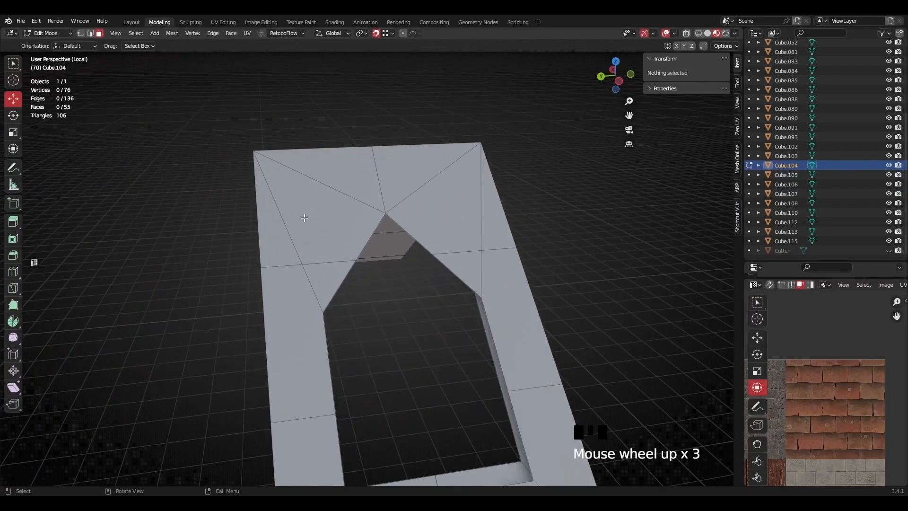
{"action": "scroll", "coordinate": [357, 220], "scroll_direction": "down", "scroll_amount": 4}
{"action": "middle_click_drag", "start_coordinate": [399, 261], "coordinate": [386, 263]}
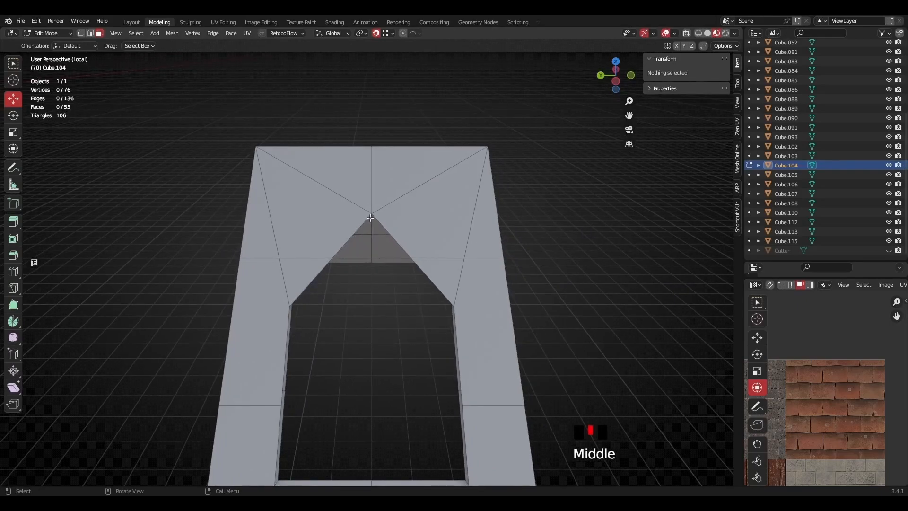
{"action": "middle_click_drag", "start_coordinate": [295, 254], "coordinate": [394, 215], "text": "shift"}
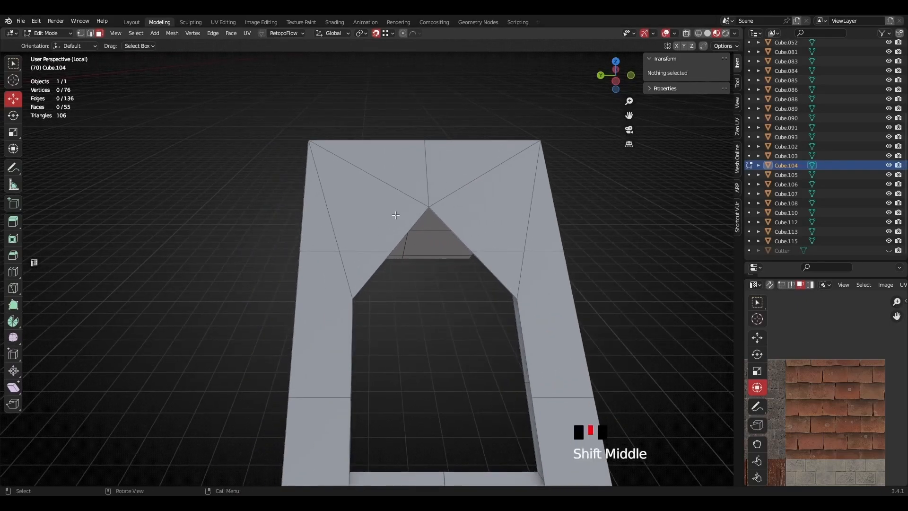
{"action": "left_click", "coordinate": [392, 250]}
{"action": "left_click", "coordinate": [472, 251], "text": "shift"}
{"action": "left_click", "coordinate": [430, 209], "text": "shift"}
{"action": "left_click", "coordinate": [472, 251], "text": "shift"}
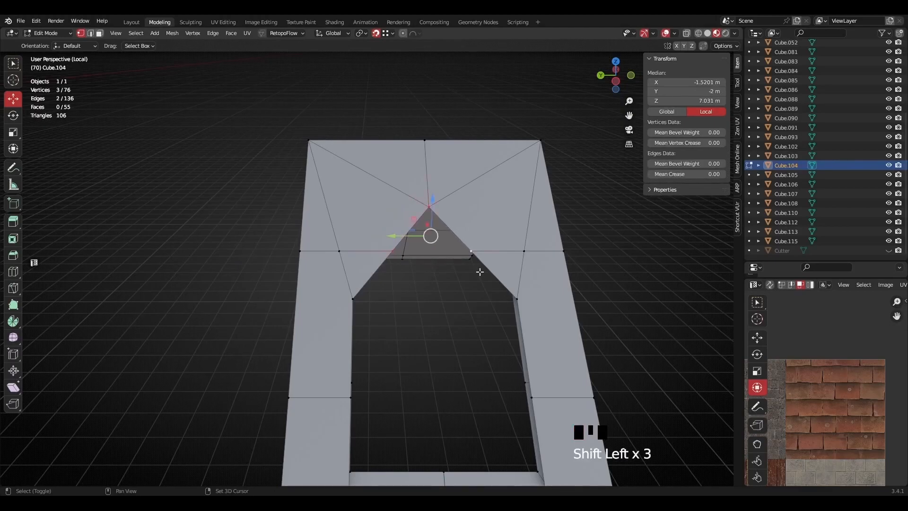
- Merge the vertex beside the opening on this roof's outer slope into the side-edge vertex at Y 0 m, using At Last
{"action": "scroll", "coordinate": [426, 256], "scroll_direction": "down", "scroll_amount": 1}
{"action": "scroll", "coordinate": [425, 255], "scroll_direction": "up", "scroll_amount": 4}
{"action": "middle_click_drag", "start_coordinate": [447, 260], "coordinate": [430, 295]}
{"action": "scroll", "coordinate": [397, 276], "scroll_direction": "up", "scroll_amount": 3}
{"action": "left_click", "coordinate": [391, 243]}
{"action": "left_click", "coordinate": [332, 253], "text": "shift"}
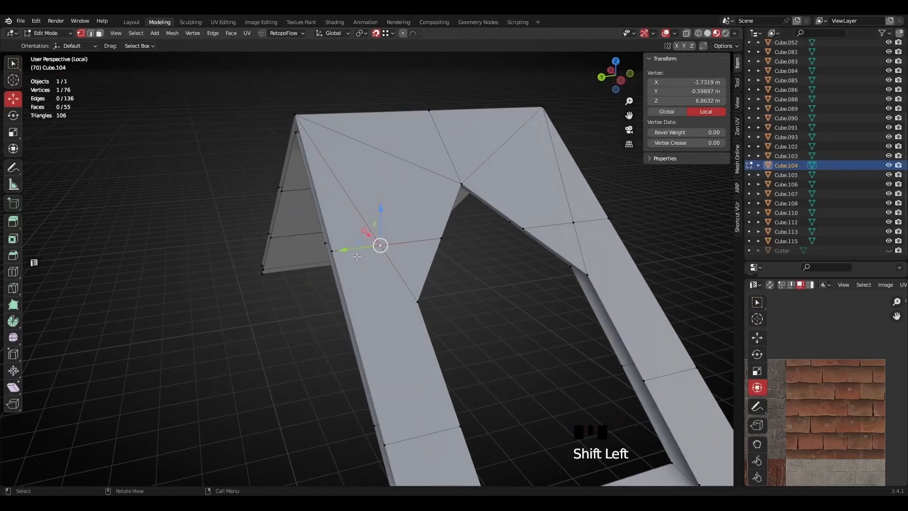
{"action": "left_click", "coordinate": [380, 245]}
{"action": "left_click", "coordinate": [332, 251], "text": "shift"}
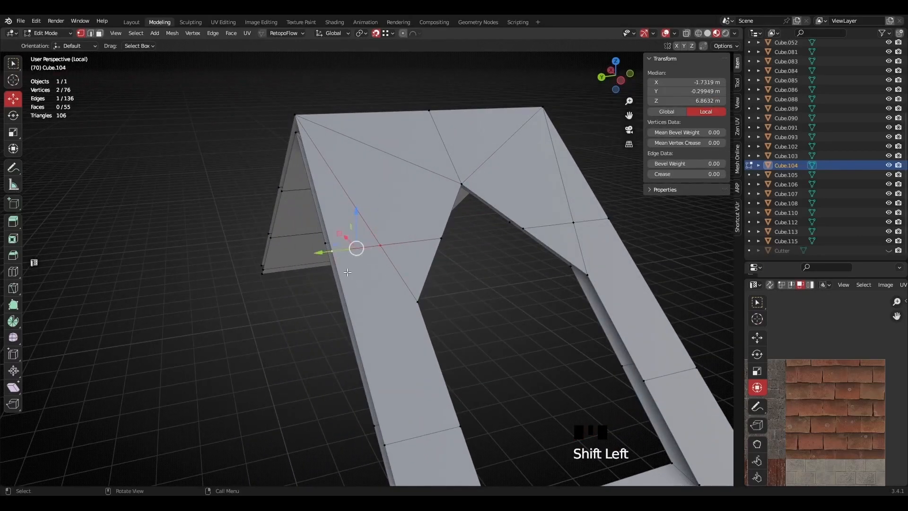
{"action": "key", "text": "q"}
{"action": "left_click", "coordinate": [338, 274]}
- Merge the matching outer-slope vertex across the opening into the side-edge vertex at Y -4 m, using At Last
{"action": "middle_click_drag", "start_coordinate": [506, 261], "coordinate": [516, 277]}
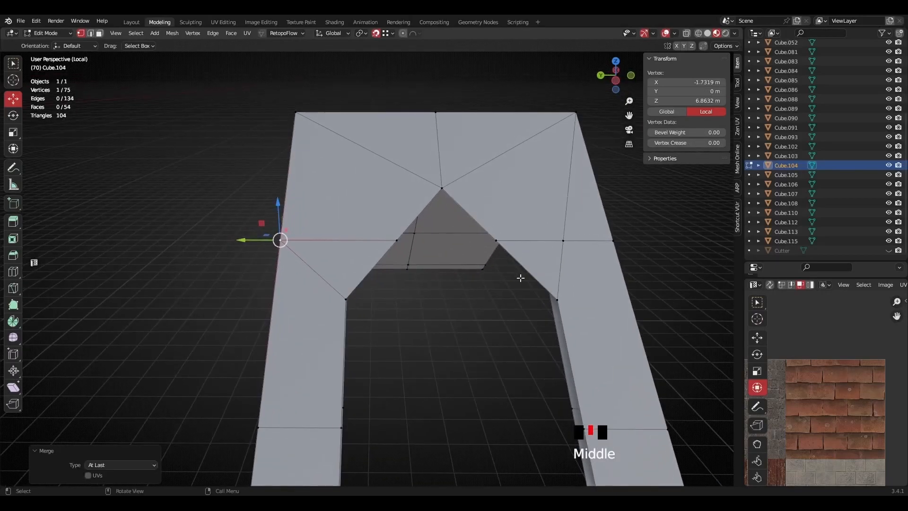
{"action": "left_click", "coordinate": [563, 241]}
{"action": "left_click", "coordinate": [613, 240], "text": "shift"}
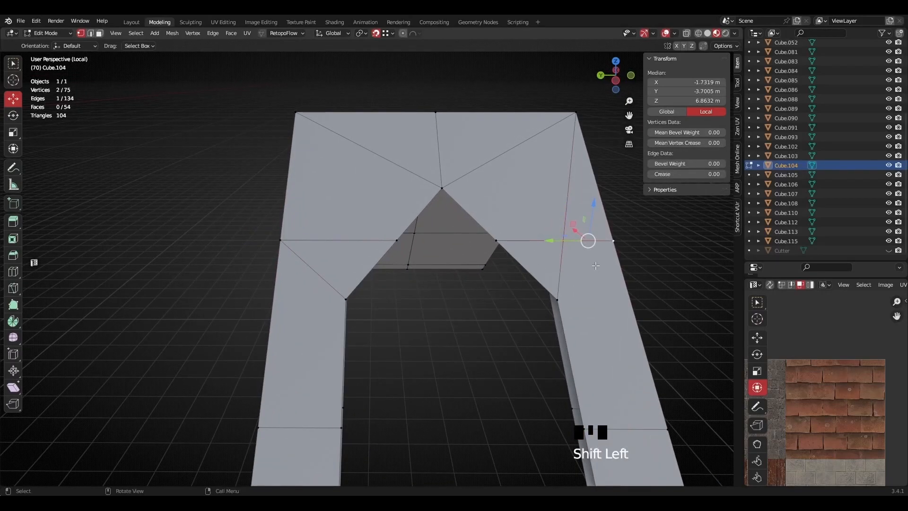
{"action": "key", "text": "q"}
{"action": "left_click", "coordinate": [567, 266]}
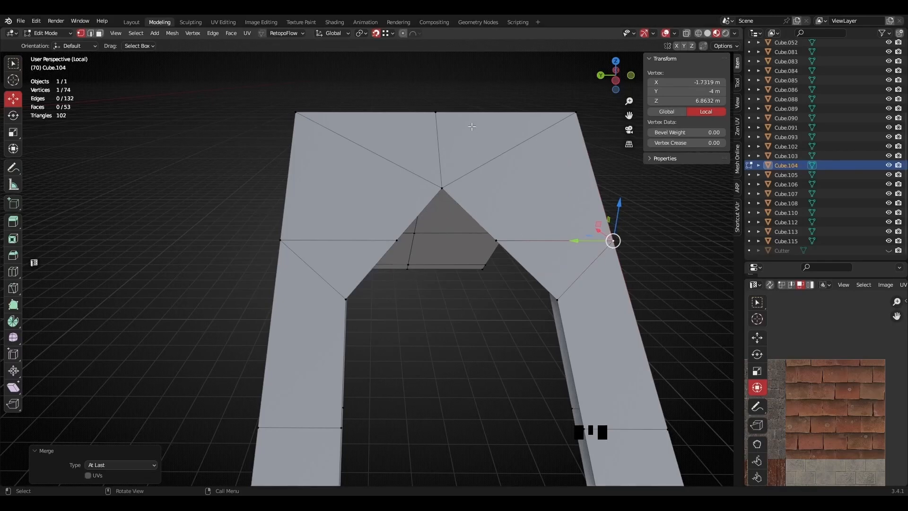
- On the underside of Cube.104, merge the vertex beside the opening into the side-edge vertex at Y -4 m, using At Last
{"action": "middle_click_drag", "start_coordinate": [463, 192], "coordinate": [463, 232]}
{"action": "scroll", "coordinate": [463, 232], "scroll_direction": "up", "scroll_amount": 4}
{"action": "middle_click_drag", "start_coordinate": [495, 148], "coordinate": [391, 186], "text": "shift"}
{"action": "left_click", "coordinate": [395, 182], "text": "shift"}
{"action": "key", "text": "q"}
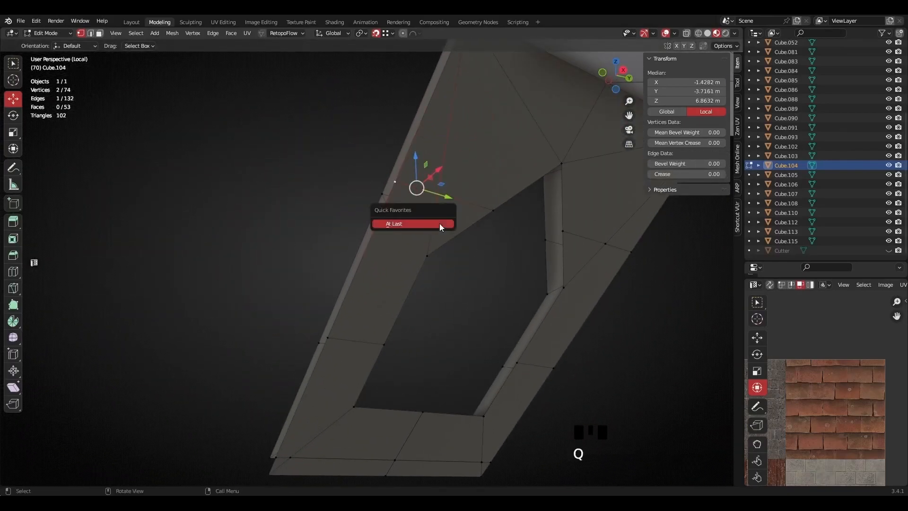
{"action": "left_click", "coordinate": [409, 224]}
- Merge the opposite underside vertex beside the opening of Cube.104 into its adjacent side-edge vertex, using At Last
{"action": "middle_click_drag", "start_coordinate": [582, 253], "coordinate": [450, 219]}
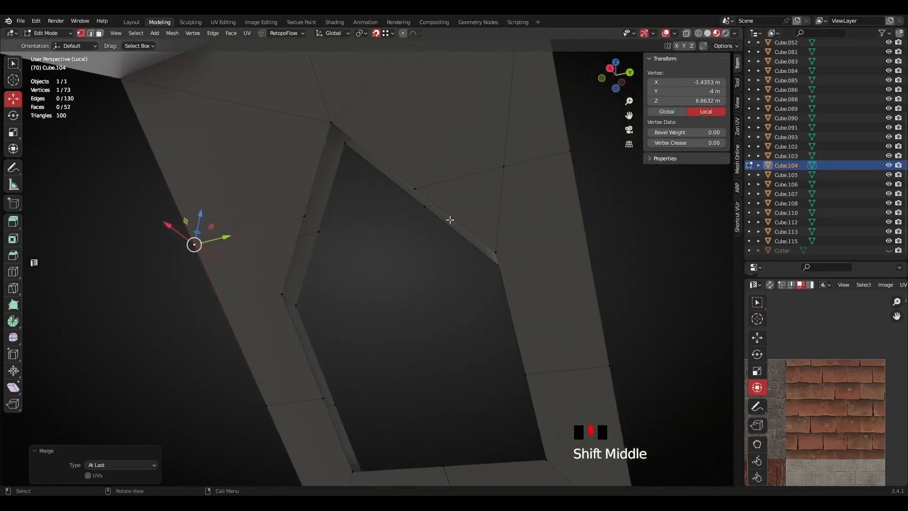
{"action": "left_click", "coordinate": [504, 169]}
{"action": "left_click", "coordinate": [570, 152], "text": "shift"}
{"action": "key", "text": "q"}
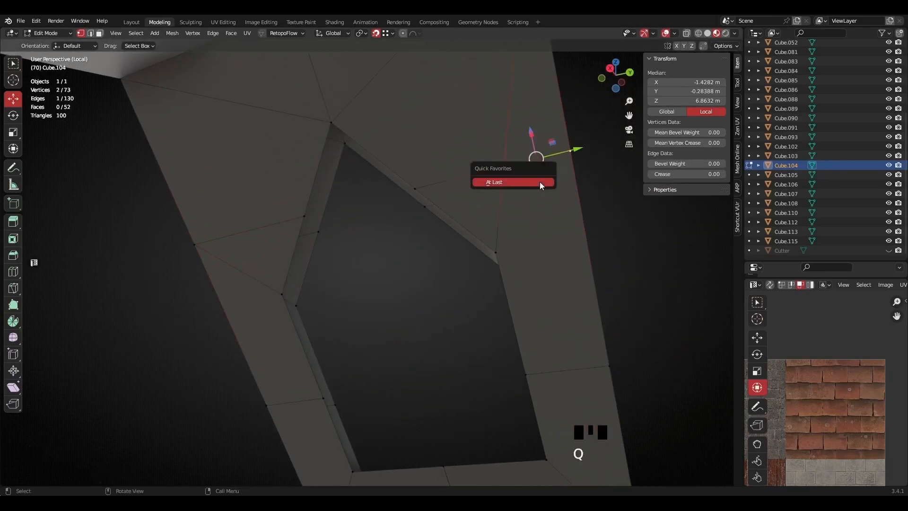
{"action": "left_click", "coordinate": [512, 184]}
- Merge the underside vertex near the lower corner into the side-edge vertex at Y -4 m, using At Last
{"action": "scroll", "coordinate": [407, 235], "scroll_direction": "down", "scroll_amount": 3}
{"action": "middle_click_drag", "start_coordinate": [407, 235], "coordinate": [299, 352]}
{"action": "scroll", "coordinate": [525, 246], "scroll_direction": "down", "scroll_amount": 2}
{"action": "middle_click_drag", "start_coordinate": [299, 352], "coordinate": [348, 224], "text": "shift"}
{"action": "scroll", "coordinate": [339, 225], "scroll_direction": "up", "scroll_amount": 3}
{"action": "left_click", "coordinate": [294, 207], "text": "shift"}
{"action": "key", "text": "q"}
{"action": "left_click", "coordinate": [309, 232]}
- Merge the matching underside vertex near the opposite lower corner into its adjacent side-edge vertex, using At Last
{"action": "left_click", "coordinate": [519, 267], "text": "shift"}
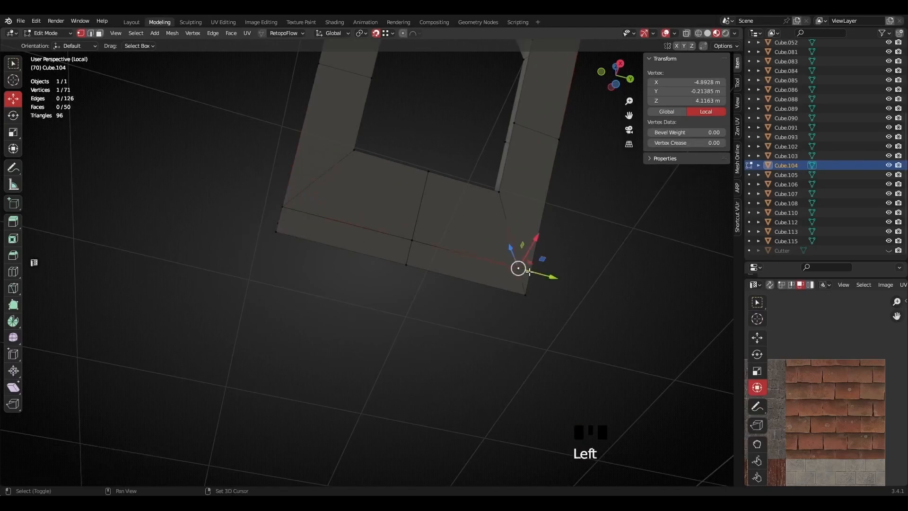
{"action": "key", "text": "q"}
{"action": "left_click", "coordinate": [531, 294]}
- Try to merge the lower side-edge vertex at Y -4 m into the underside's bottom corner vertex, using At Last
{"action": "scroll", "coordinate": [442, 249], "scroll_direction": "down", "scroll_amount": 2}
{"action": "middle_click_drag", "start_coordinate": [442, 249], "coordinate": [464, 292]}
{"action": "scroll", "coordinate": [407, 260], "scroll_direction": "up", "scroll_amount": 5}
{"action": "middle_click_drag", "start_coordinate": [407, 259], "coordinate": [335, 281], "text": "shift"}
{"action": "scroll", "coordinate": [406, 287], "scroll_direction": "down", "scroll_amount": 2}
{"action": "scroll", "coordinate": [310, 274], "scroll_direction": "up", "scroll_amount": 2}
{"action": "left_click", "coordinate": [246, 244]}
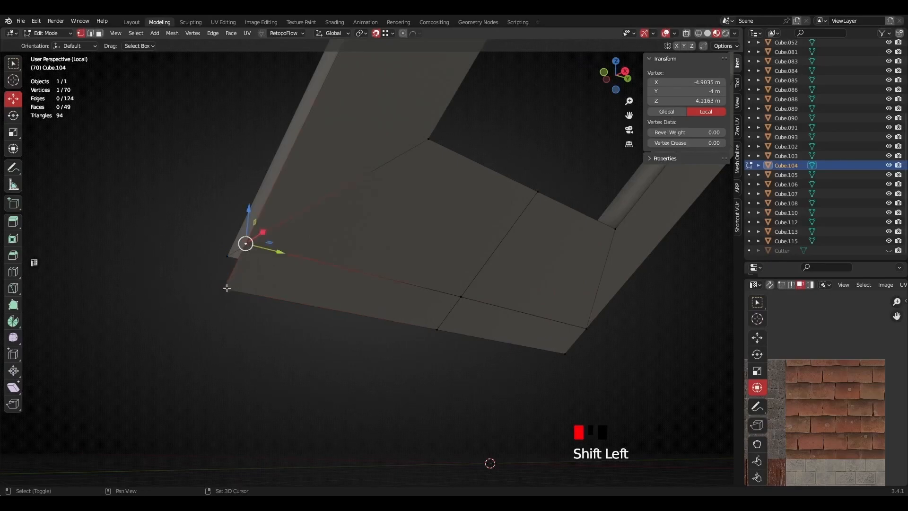
{"action": "key", "text": "q"}
{"action": "left_click", "coordinate": [277, 291]}
{"action": "scroll", "coordinate": [330, 235], "scroll_direction": "down", "scroll_amount": 3}
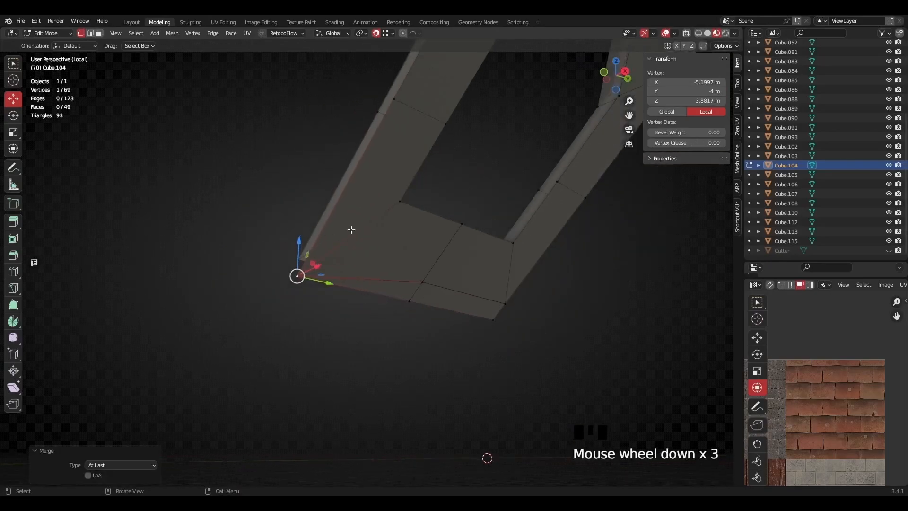
{"action": "scroll", "coordinate": [413, 294], "scroll_direction": "up", "scroll_amount": 2}
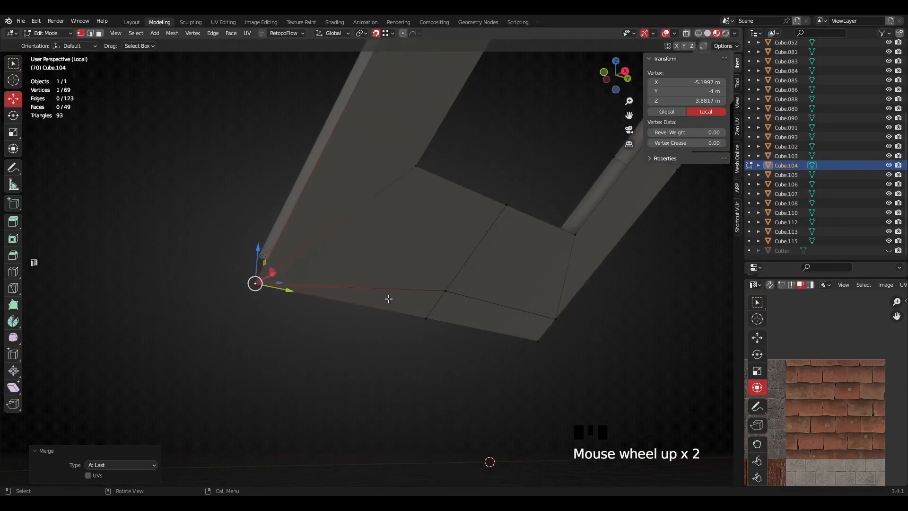
{"action": "middle_click", "coordinate": [439, 309]}
{"action": "key", "text": "ctrl+z"}
- Examine the faces around the opening's lower edge by selecting them in face select mode, then inspect the whole outer slope
{"action": "left_click", "coordinate": [99, 33]}
{"action": "left_click", "coordinate": [416, 237]}
{"action": "middle_click_drag", "start_coordinate": [417, 237], "coordinate": [251, 256]}
{"action": "left_click", "coordinate": [374, 326]}
{"action": "left_click", "coordinate": [438, 327], "text": "shift"}
{"action": "scroll", "coordinate": [335, 287], "scroll_direction": "up", "scroll_amount": 2}
{"action": "middle_click_drag", "start_coordinate": [334, 287], "coordinate": [418, 290]}
{"action": "scroll", "coordinate": [385, 293], "scroll_direction": "down", "scroll_amount": 4}
{"action": "scroll", "coordinate": [418, 280], "scroll_direction": "up", "scroll_amount": 3}
{"action": "scroll", "coordinate": [428, 297], "scroll_direction": "down", "scroll_amount": 3}
{"action": "key", "text": "Tab"}
{"action": "middle_click_drag", "start_coordinate": [342, 267], "coordinate": [450, 332]}
{"action": "scroll", "coordinate": [373, 306], "scroll_direction": "up", "scroll_amount": 3}
{"action": "key", "text": "Tab"}
{"action": "scroll", "coordinate": [373, 308], "scroll_direction": "down", "scroll_amount": 4}
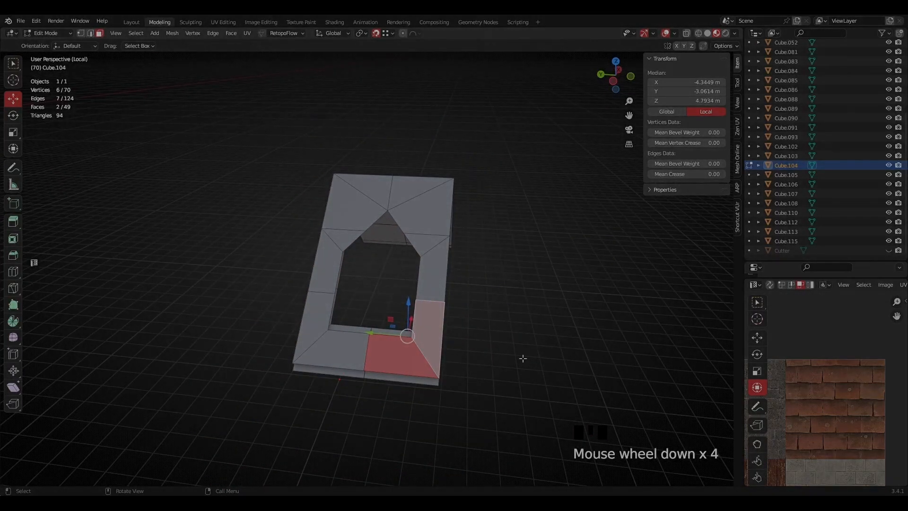